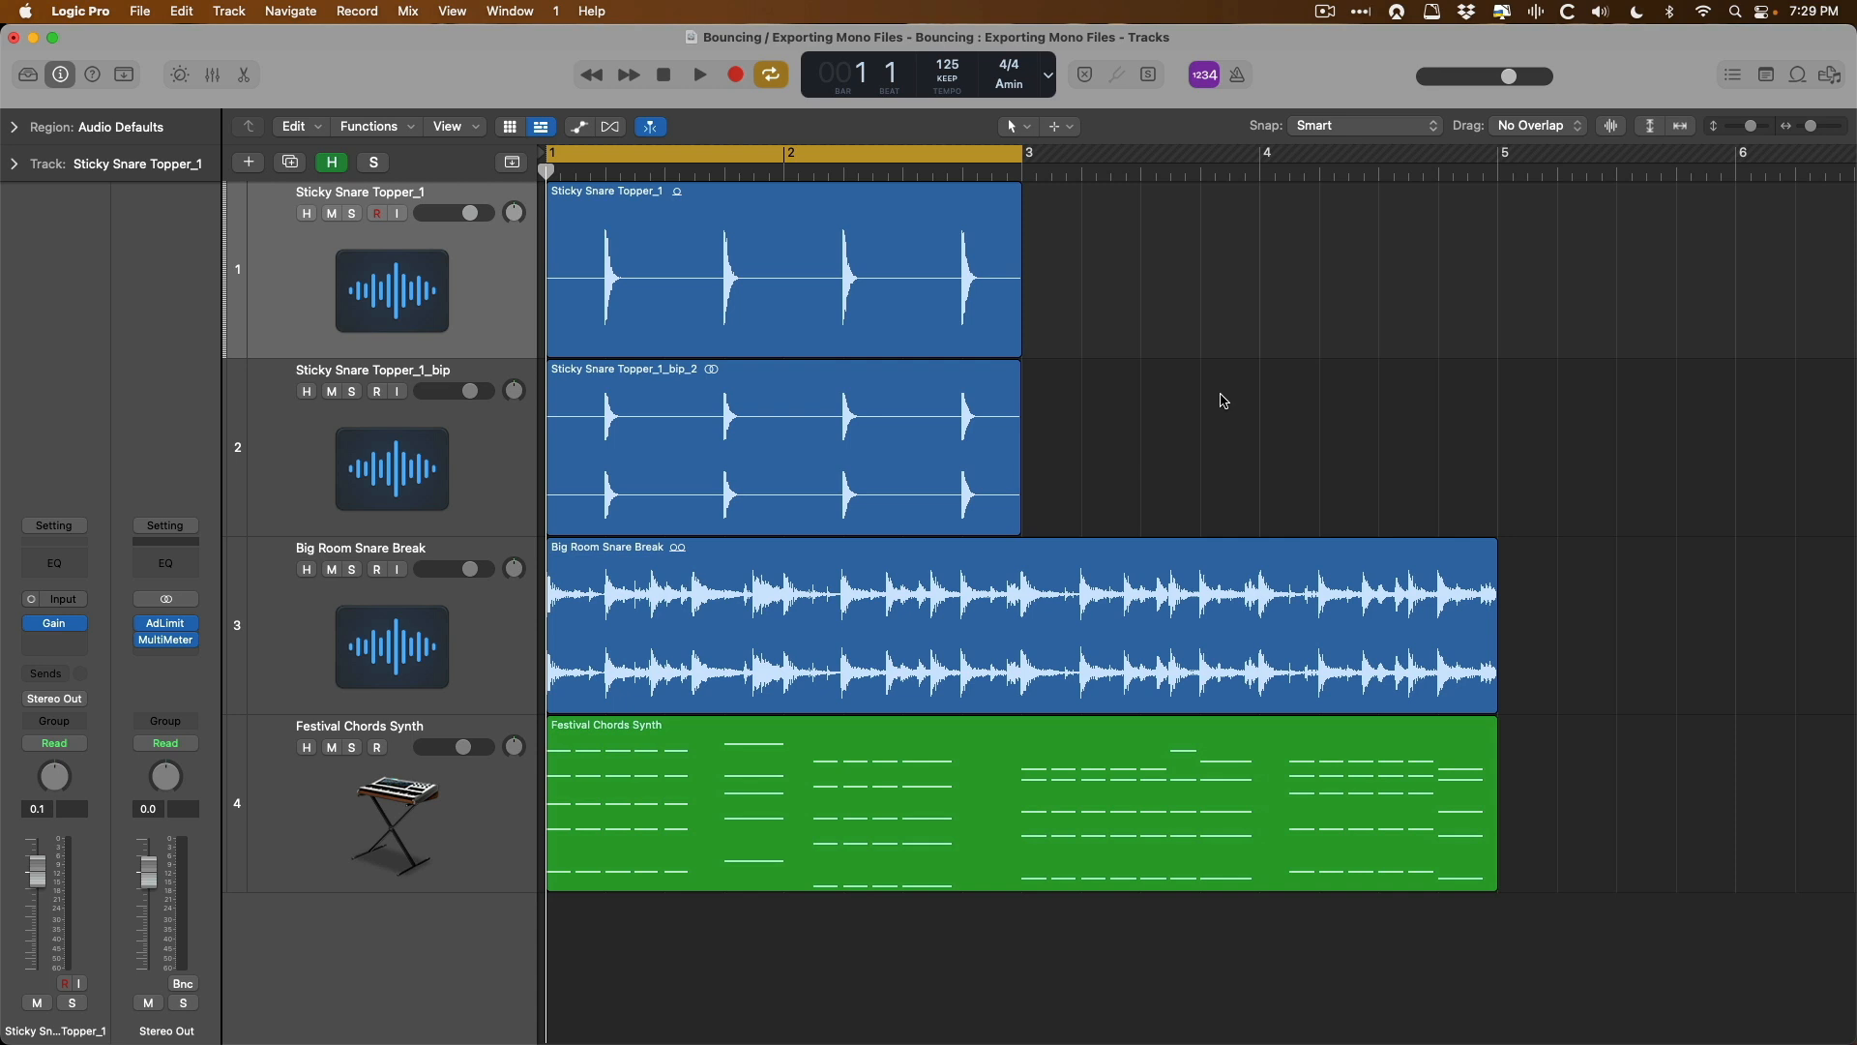
- Zoom in on the Sticky Snare Topper_1 and Sticky Snare Topper_1_bip regions and compare their mono and stereo waveforms
click(508, 295)
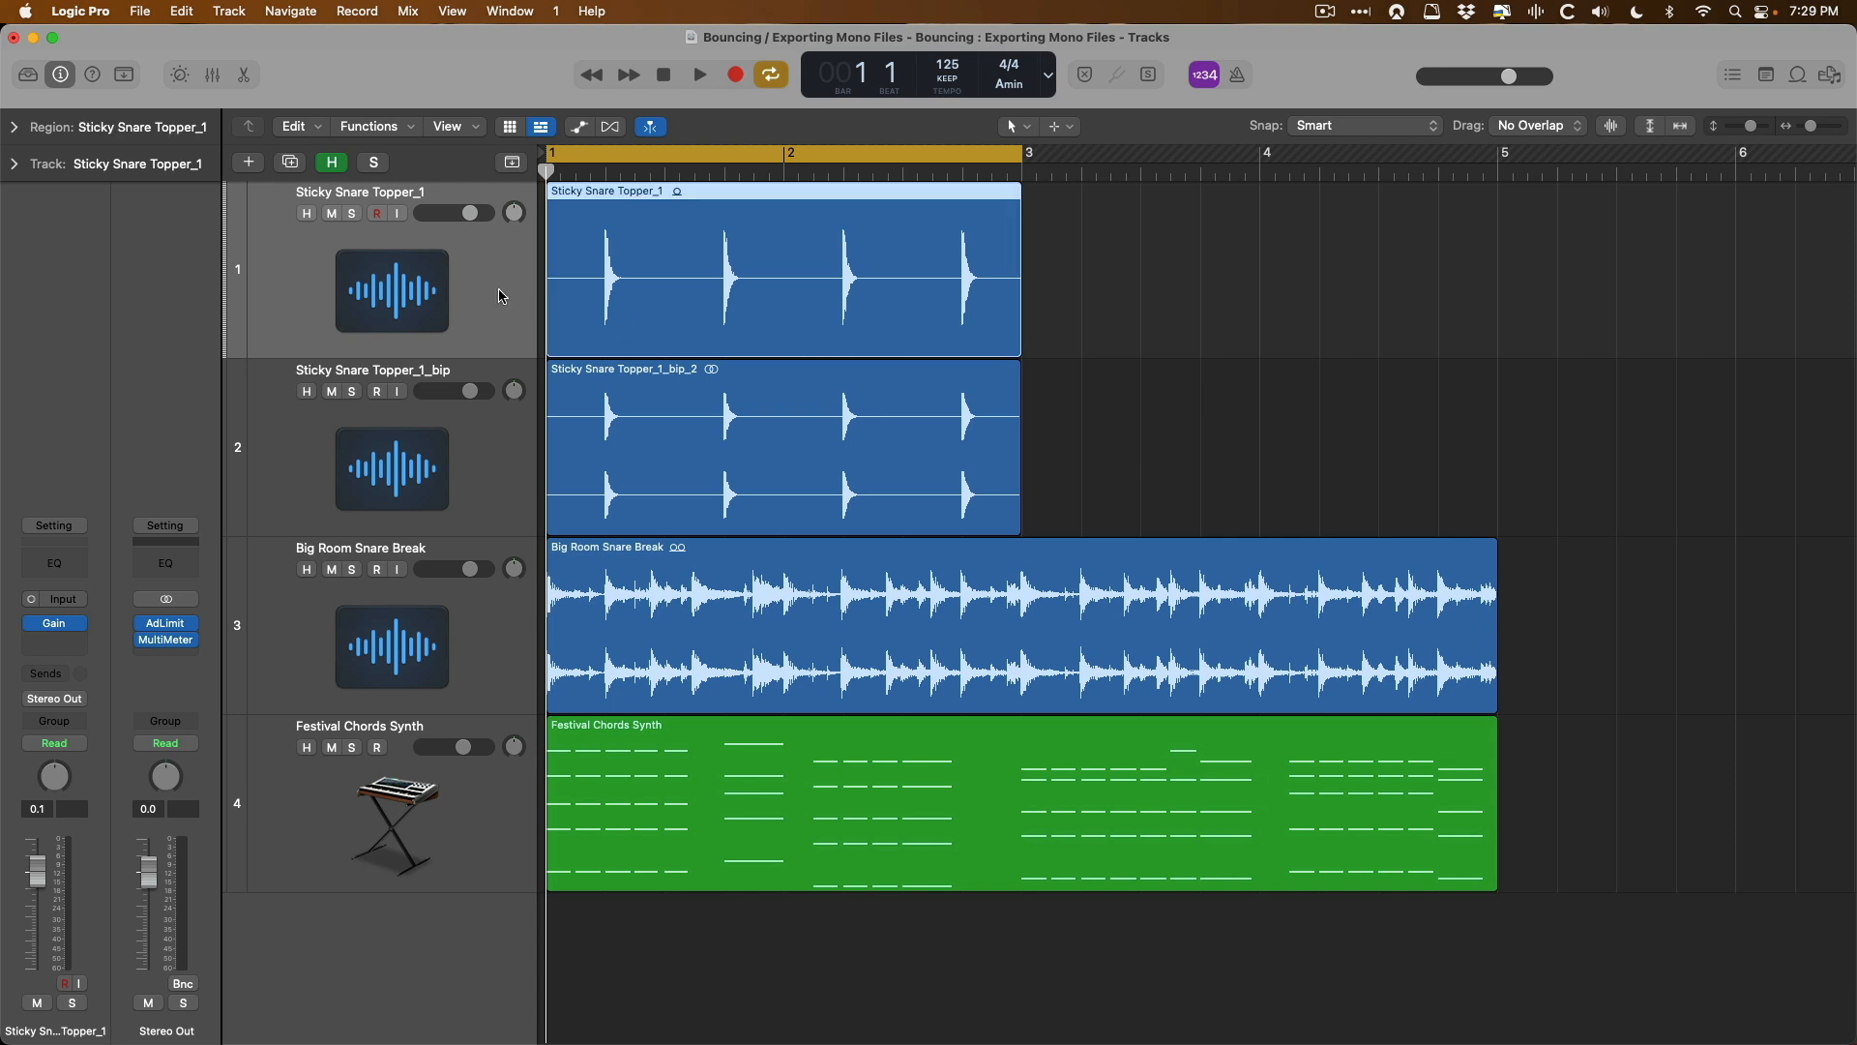
drag(1048, 384, 474, 128)
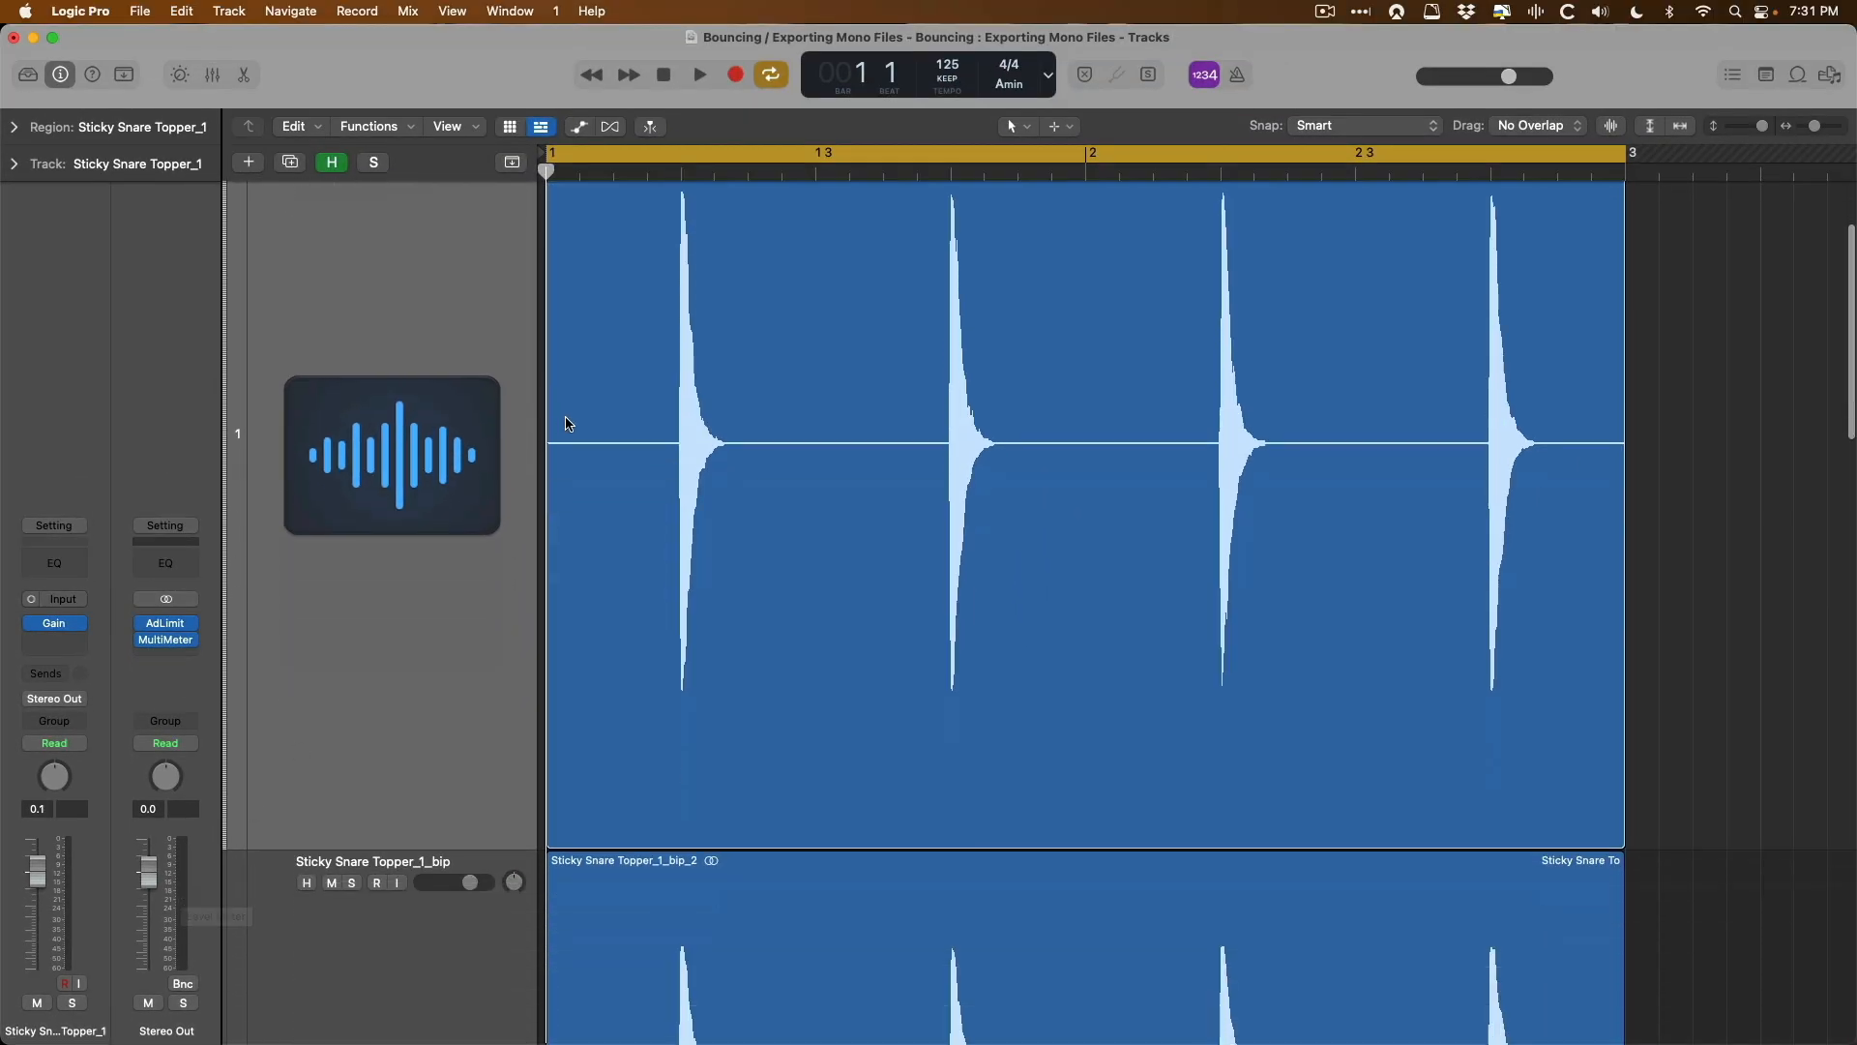
scroll(566, 423, down, 10)
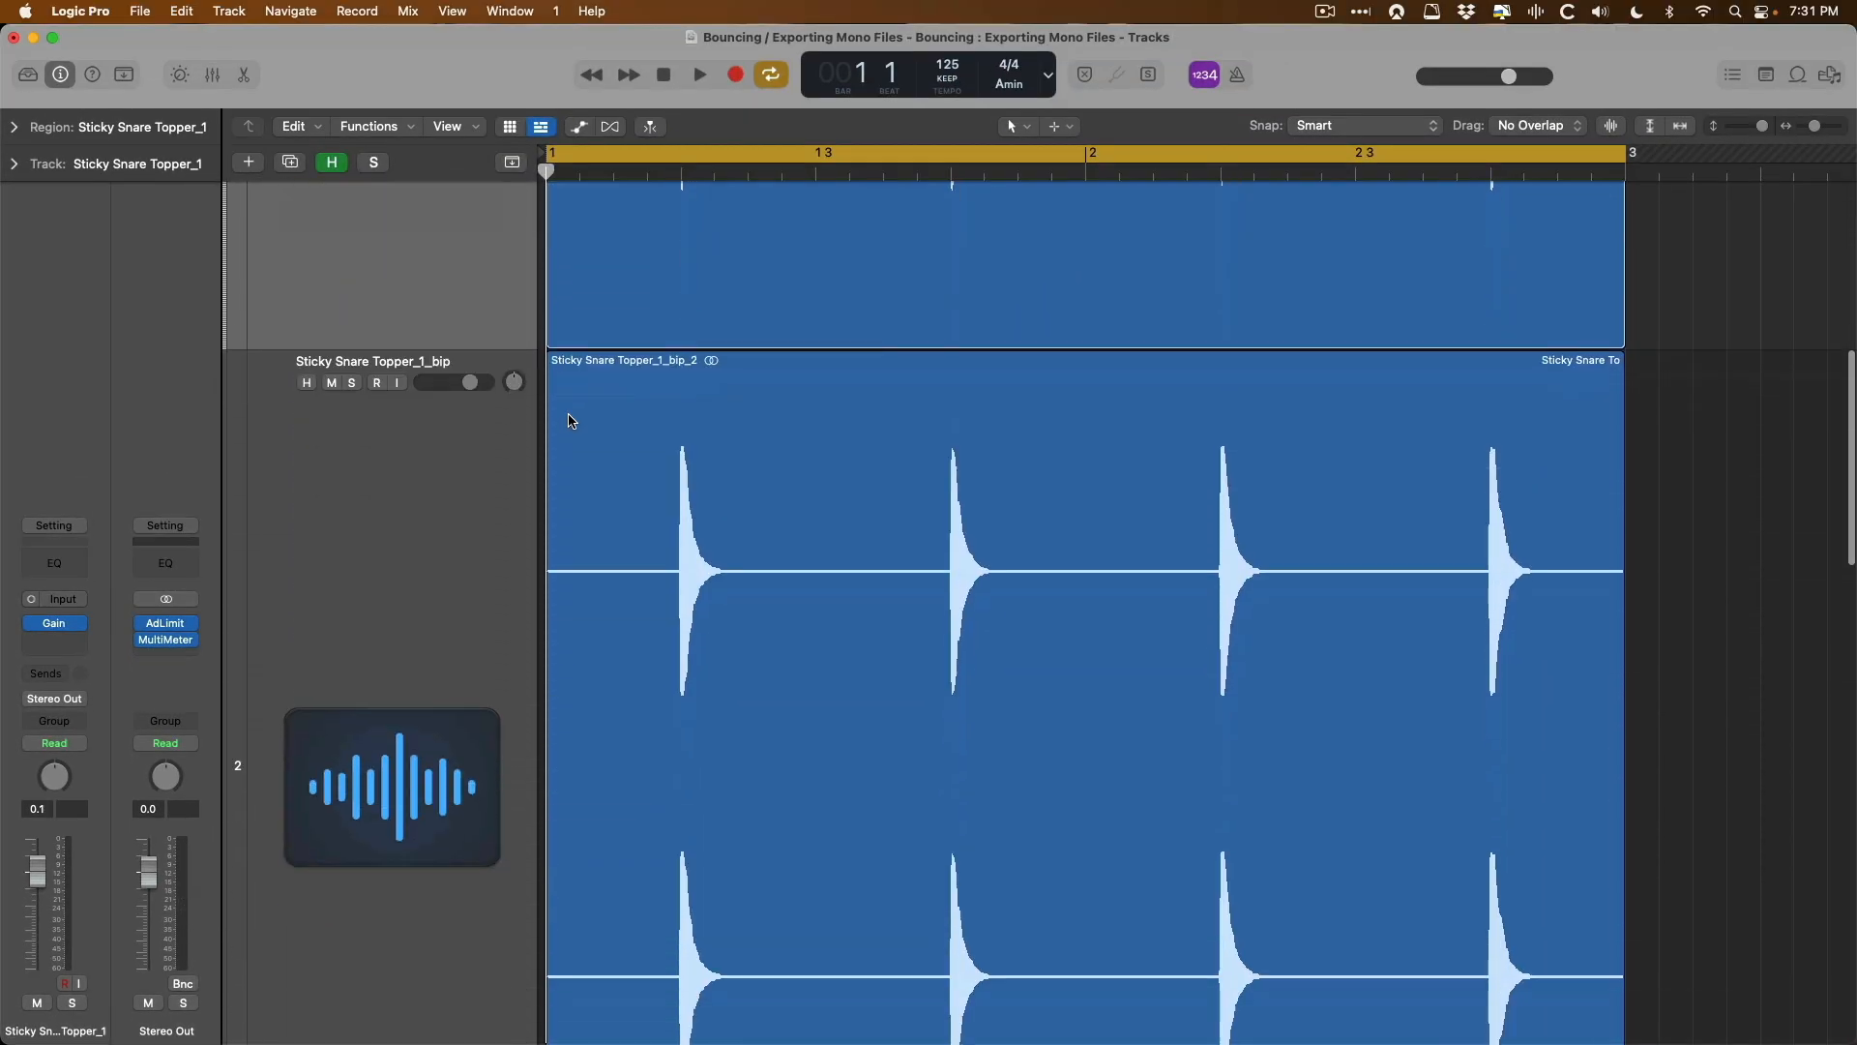
click(438, 327)
scroll(438, 327, up, 1)
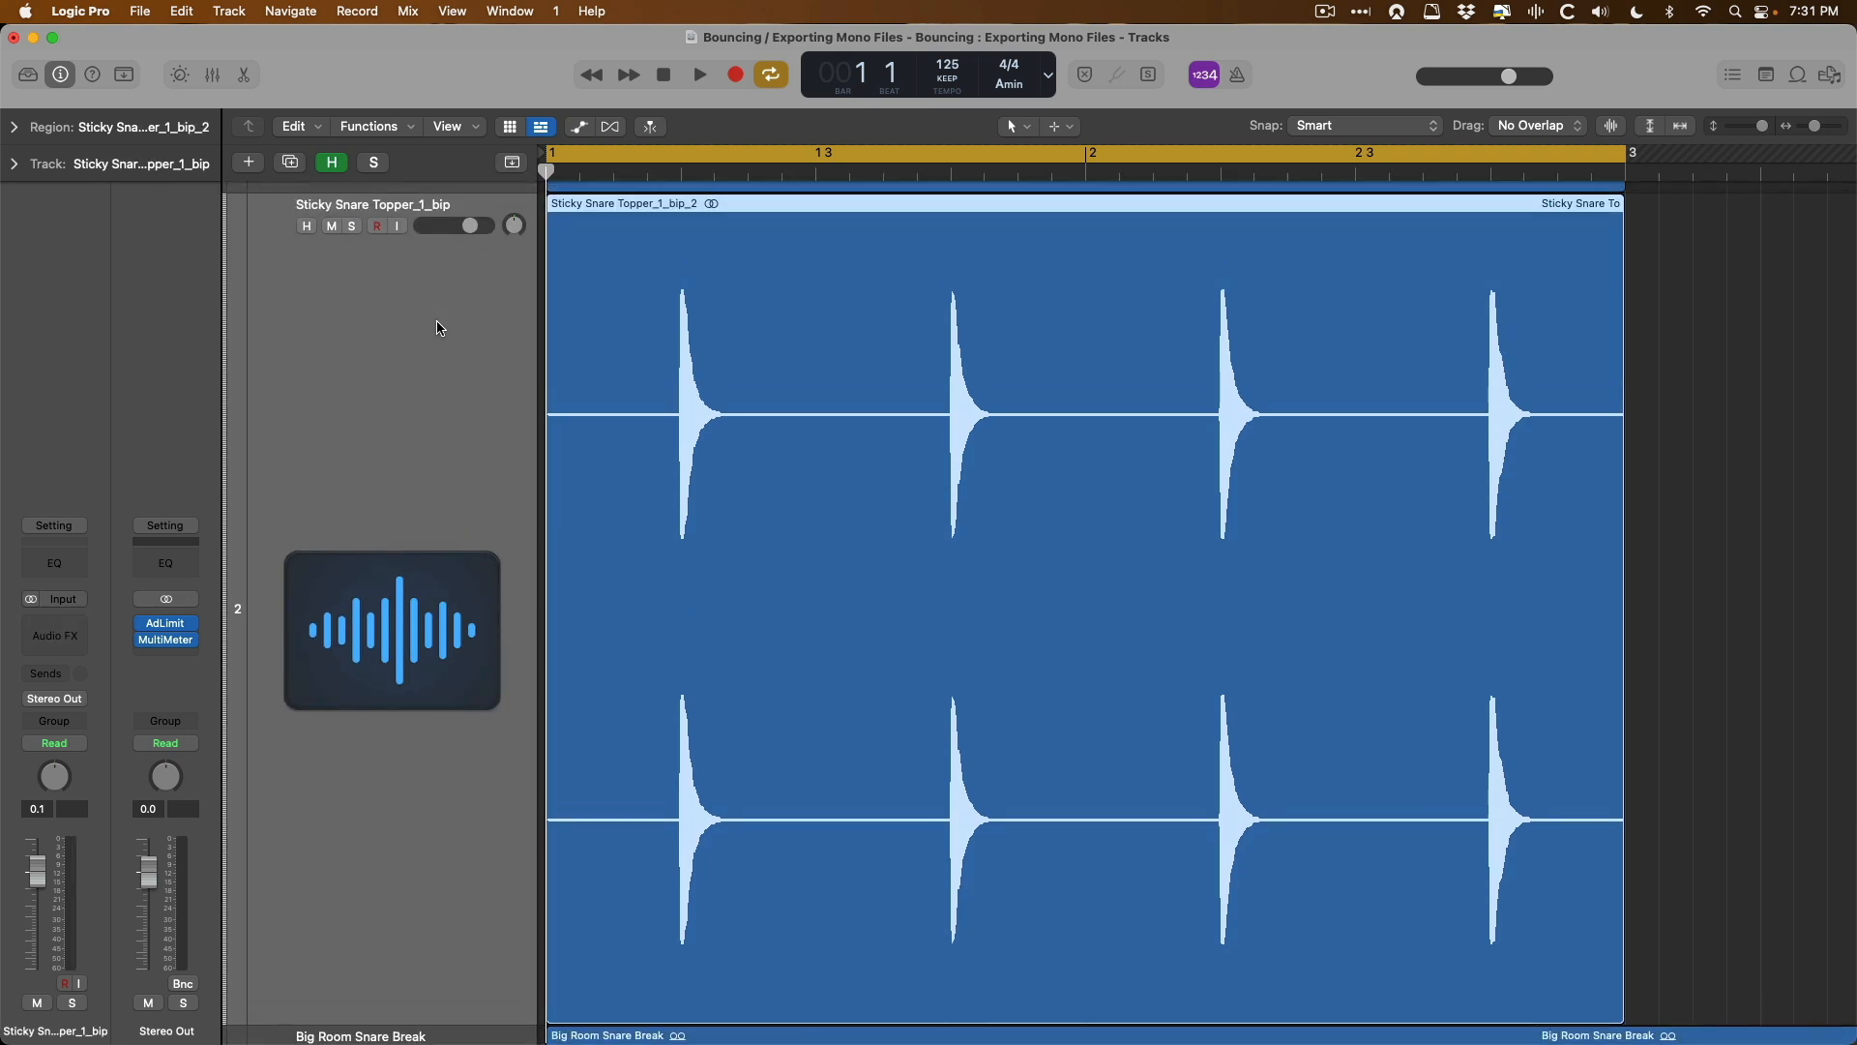
scroll(438, 327, up, 10)
click(438, 327)
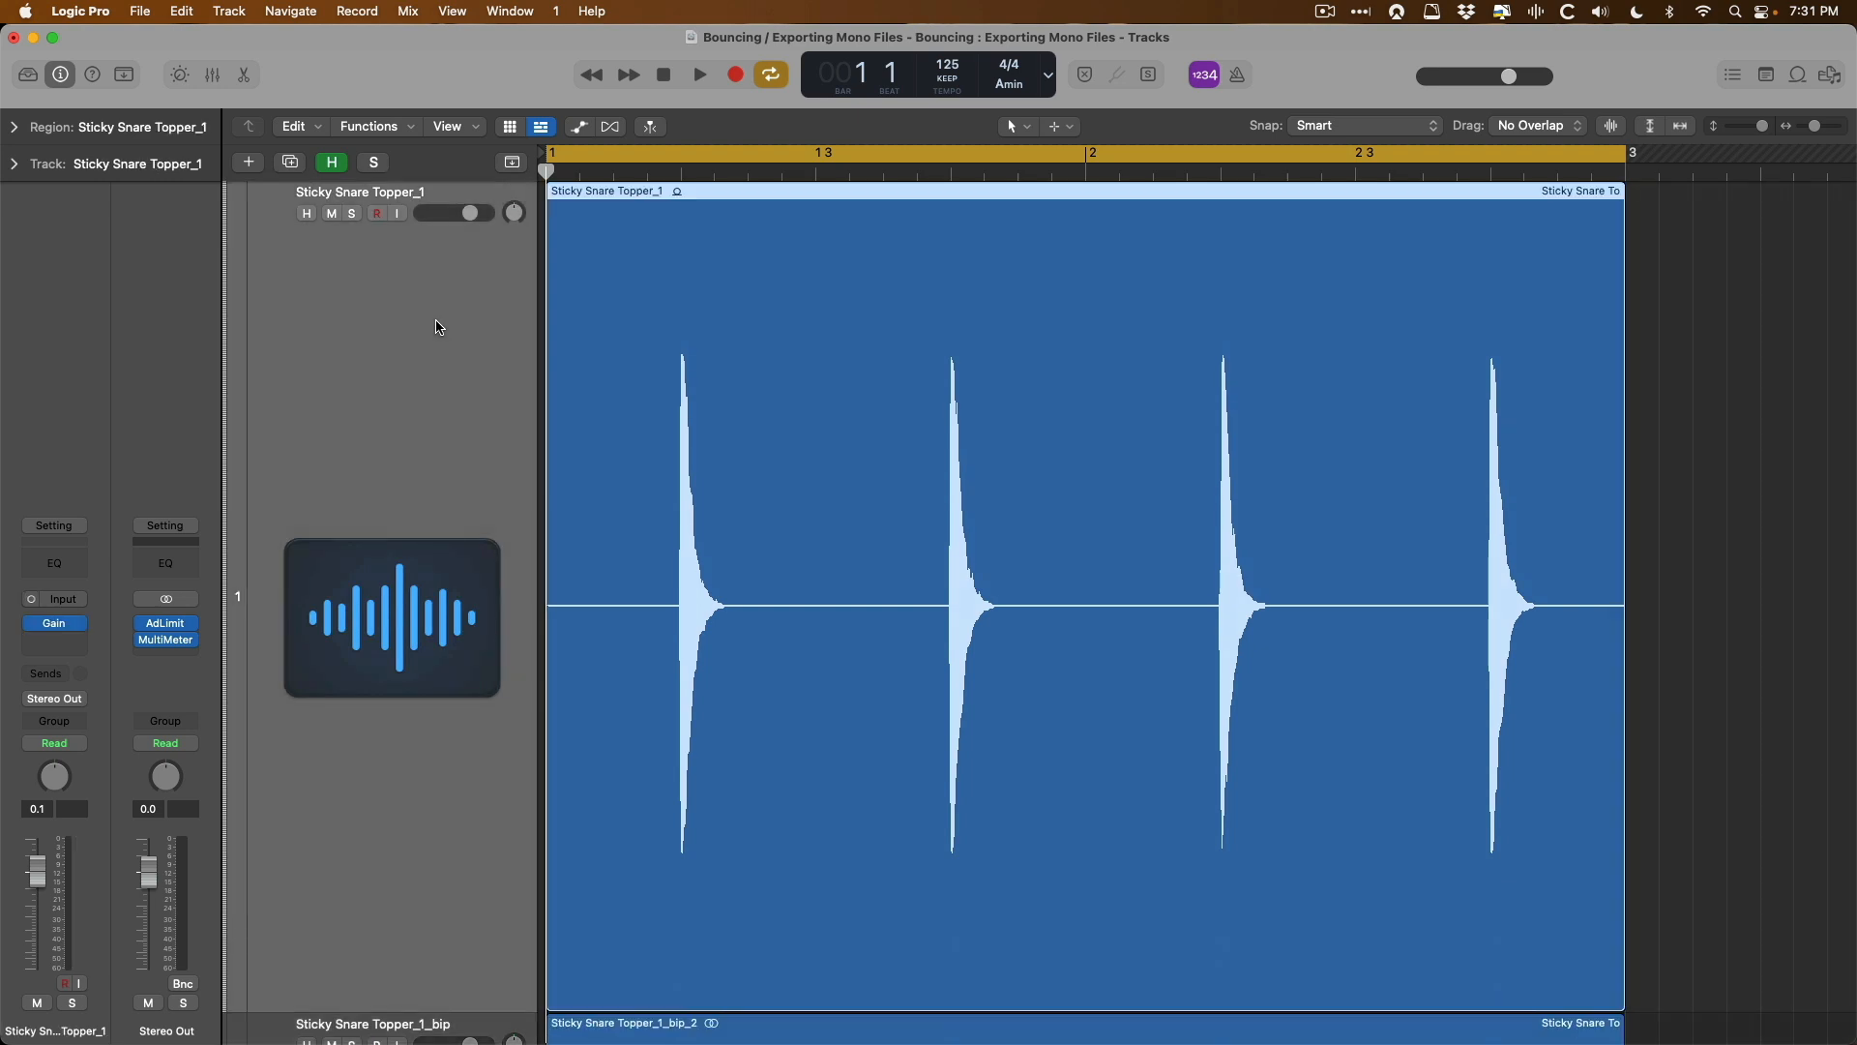
scroll(438, 327, down, 3)
scroll(439, 327, down, 10)
click(434, 378)
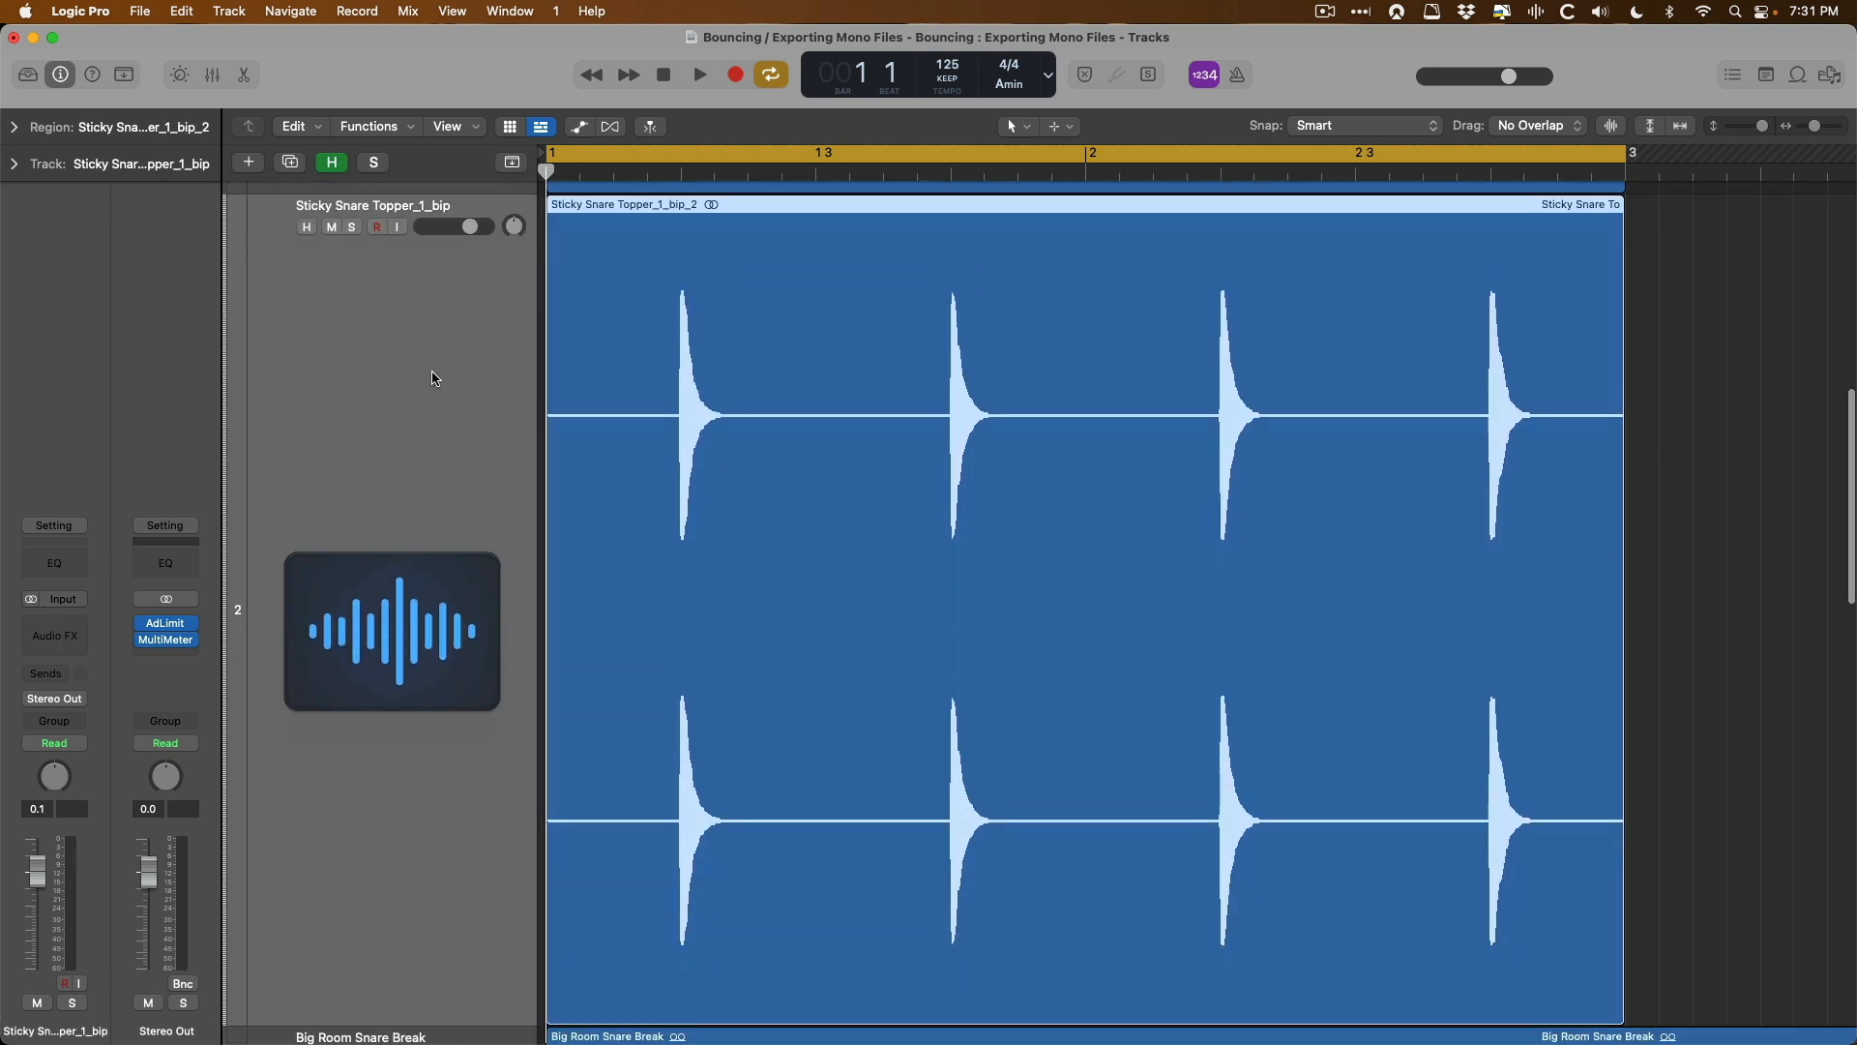
scroll(434, 378, up, 1)
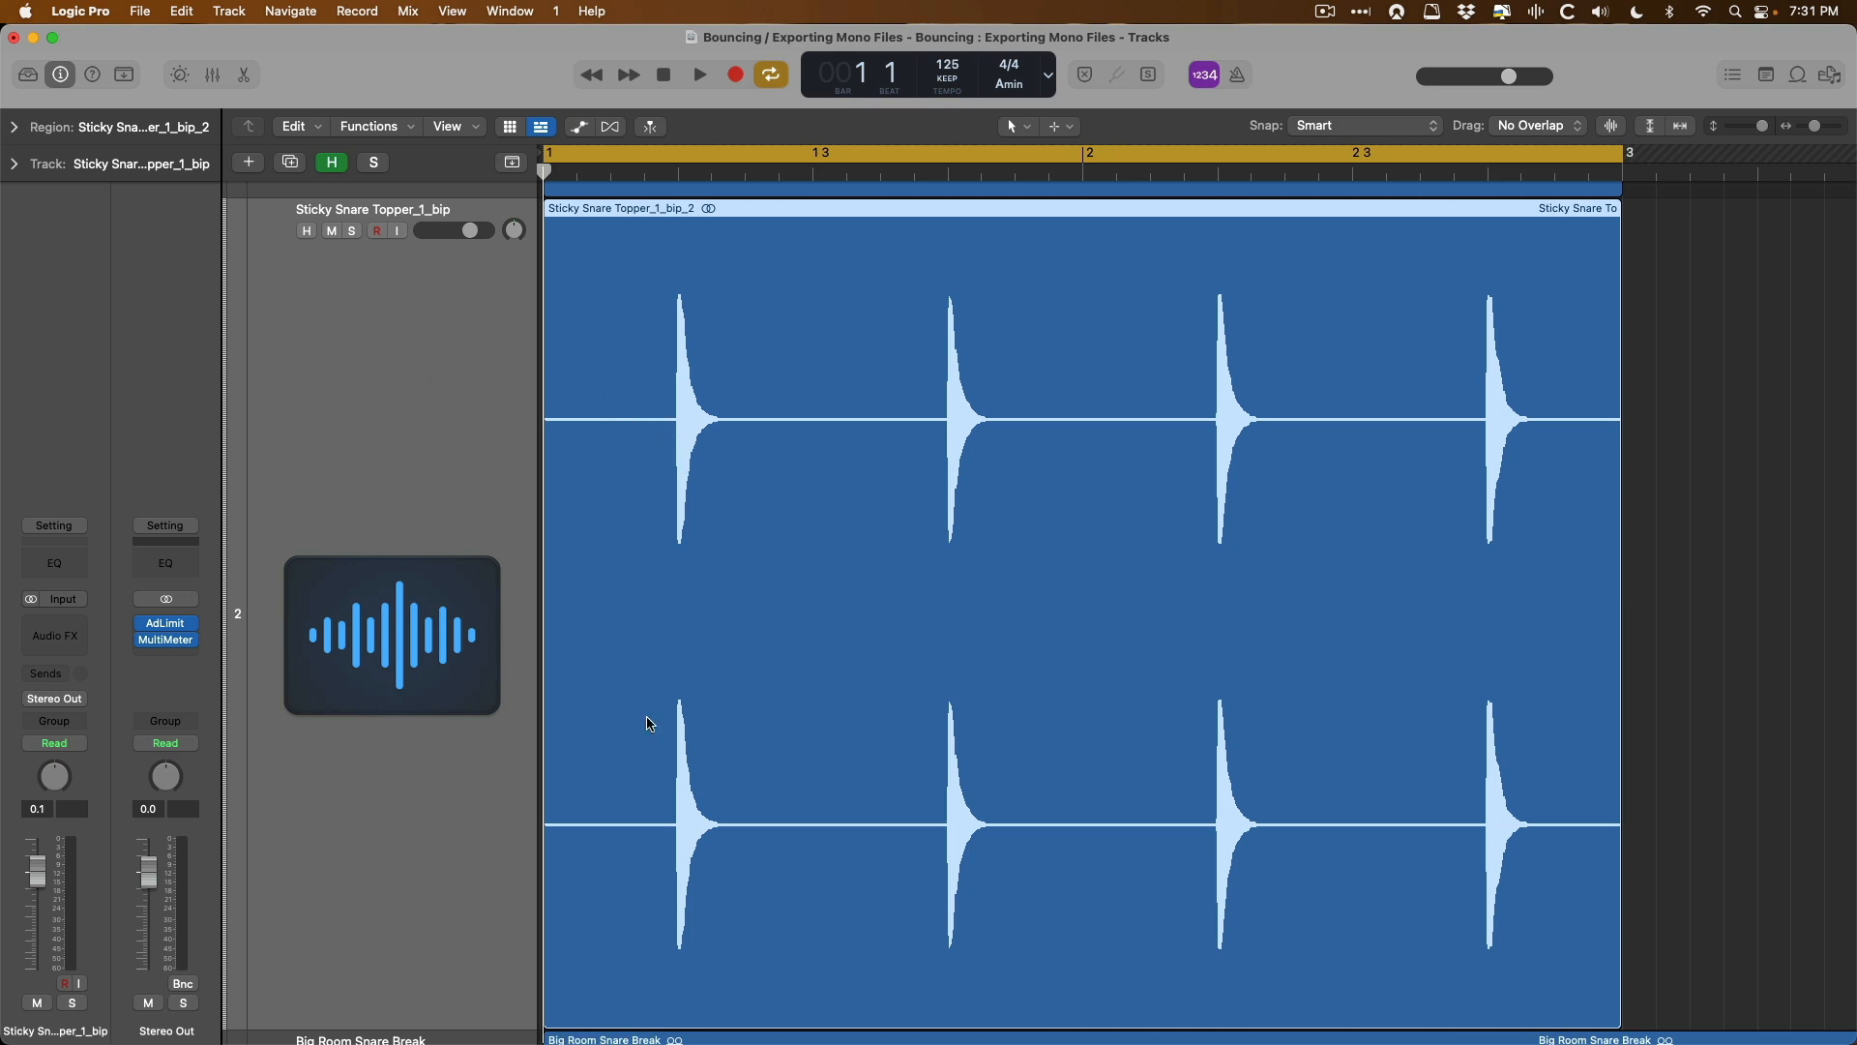
scroll(1545, 834, up, 1)
scroll(677, 434, down, 2)
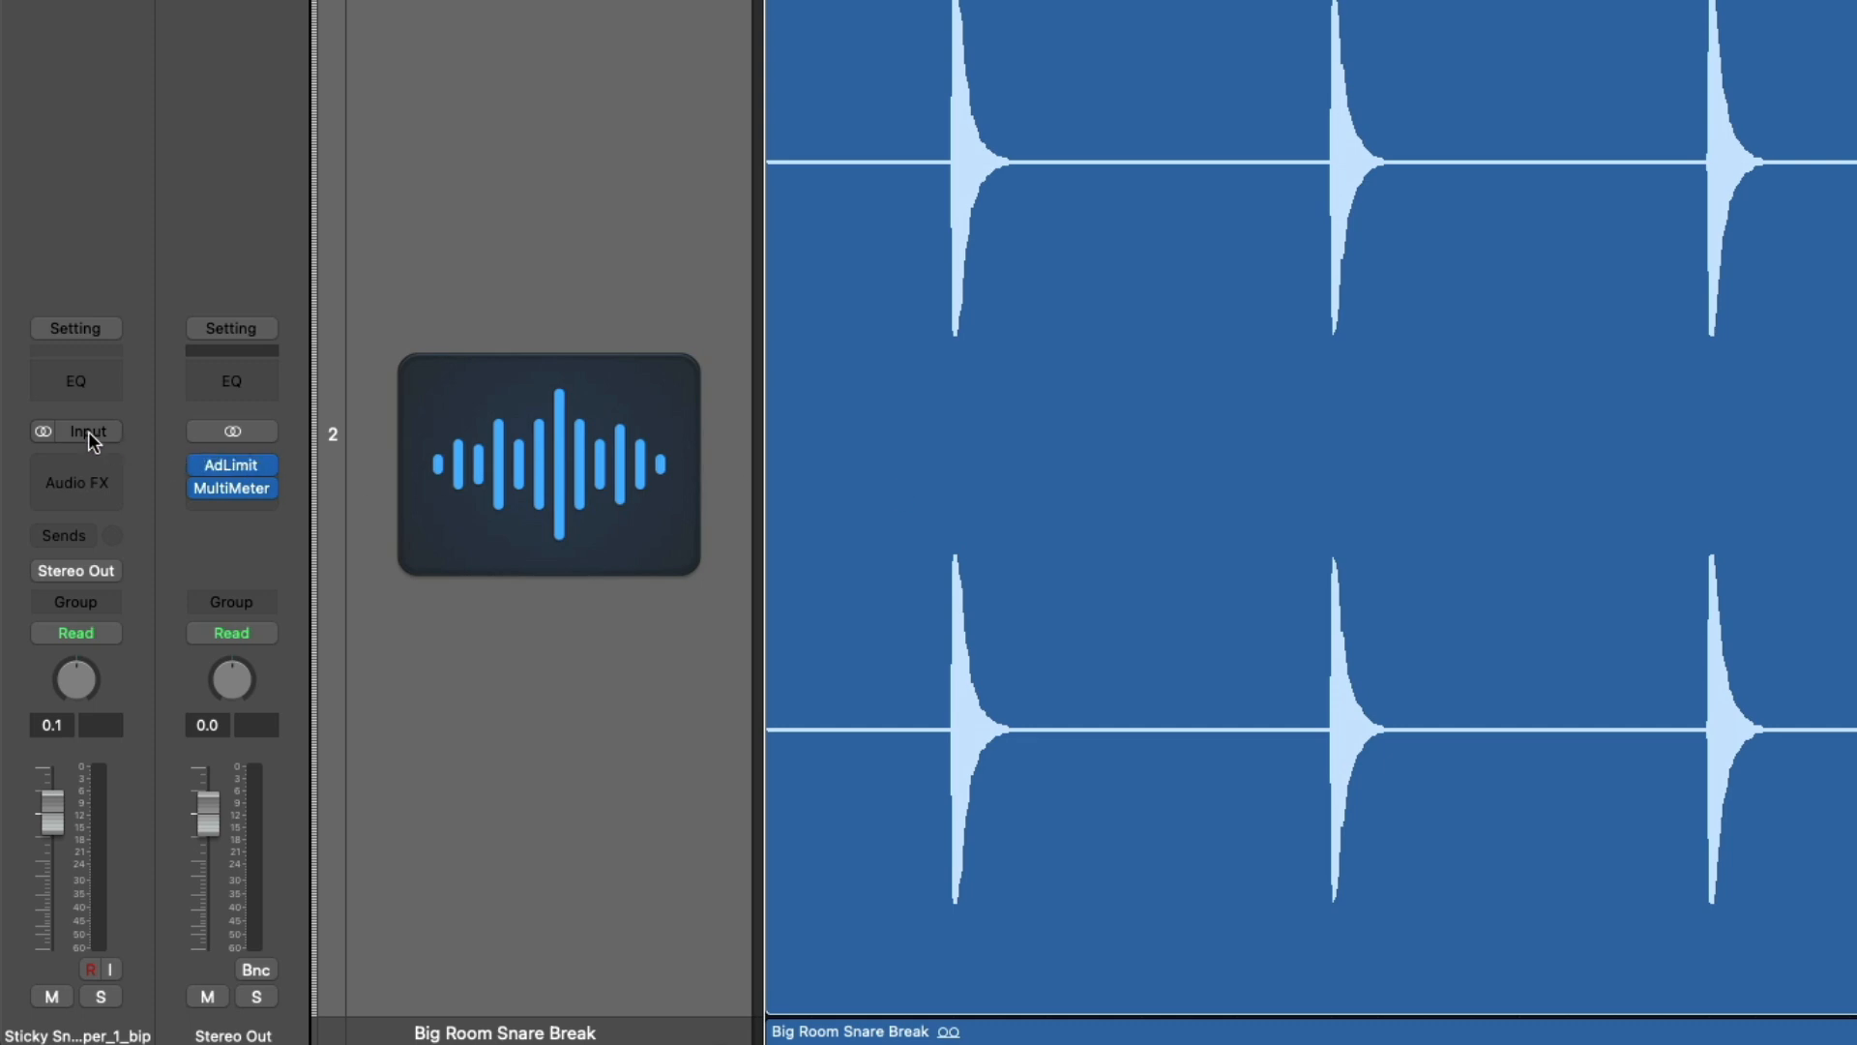
- Select the Big Room Snare Break track and the Festival Chords Synth track in turn to examine their regions and channel strips
scroll(862, 543, down, 10)
click(862, 548)
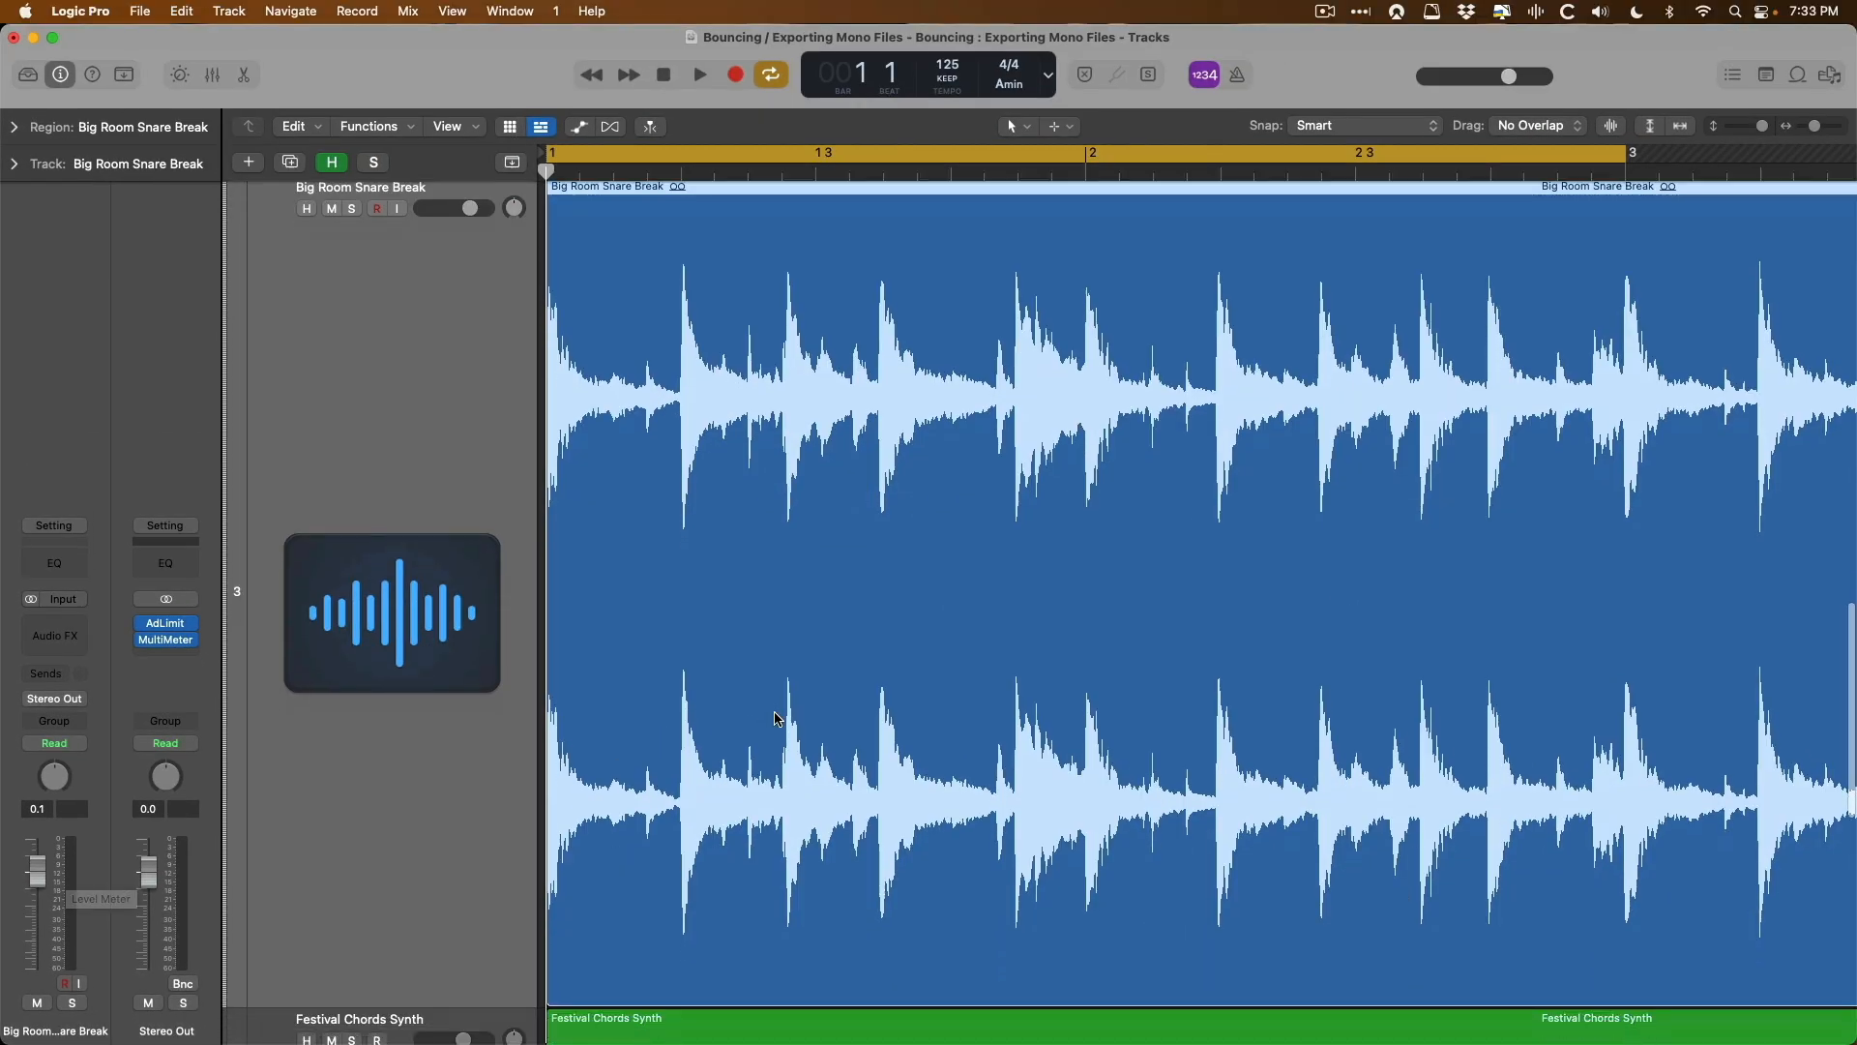
scroll(774, 716, down, 8)
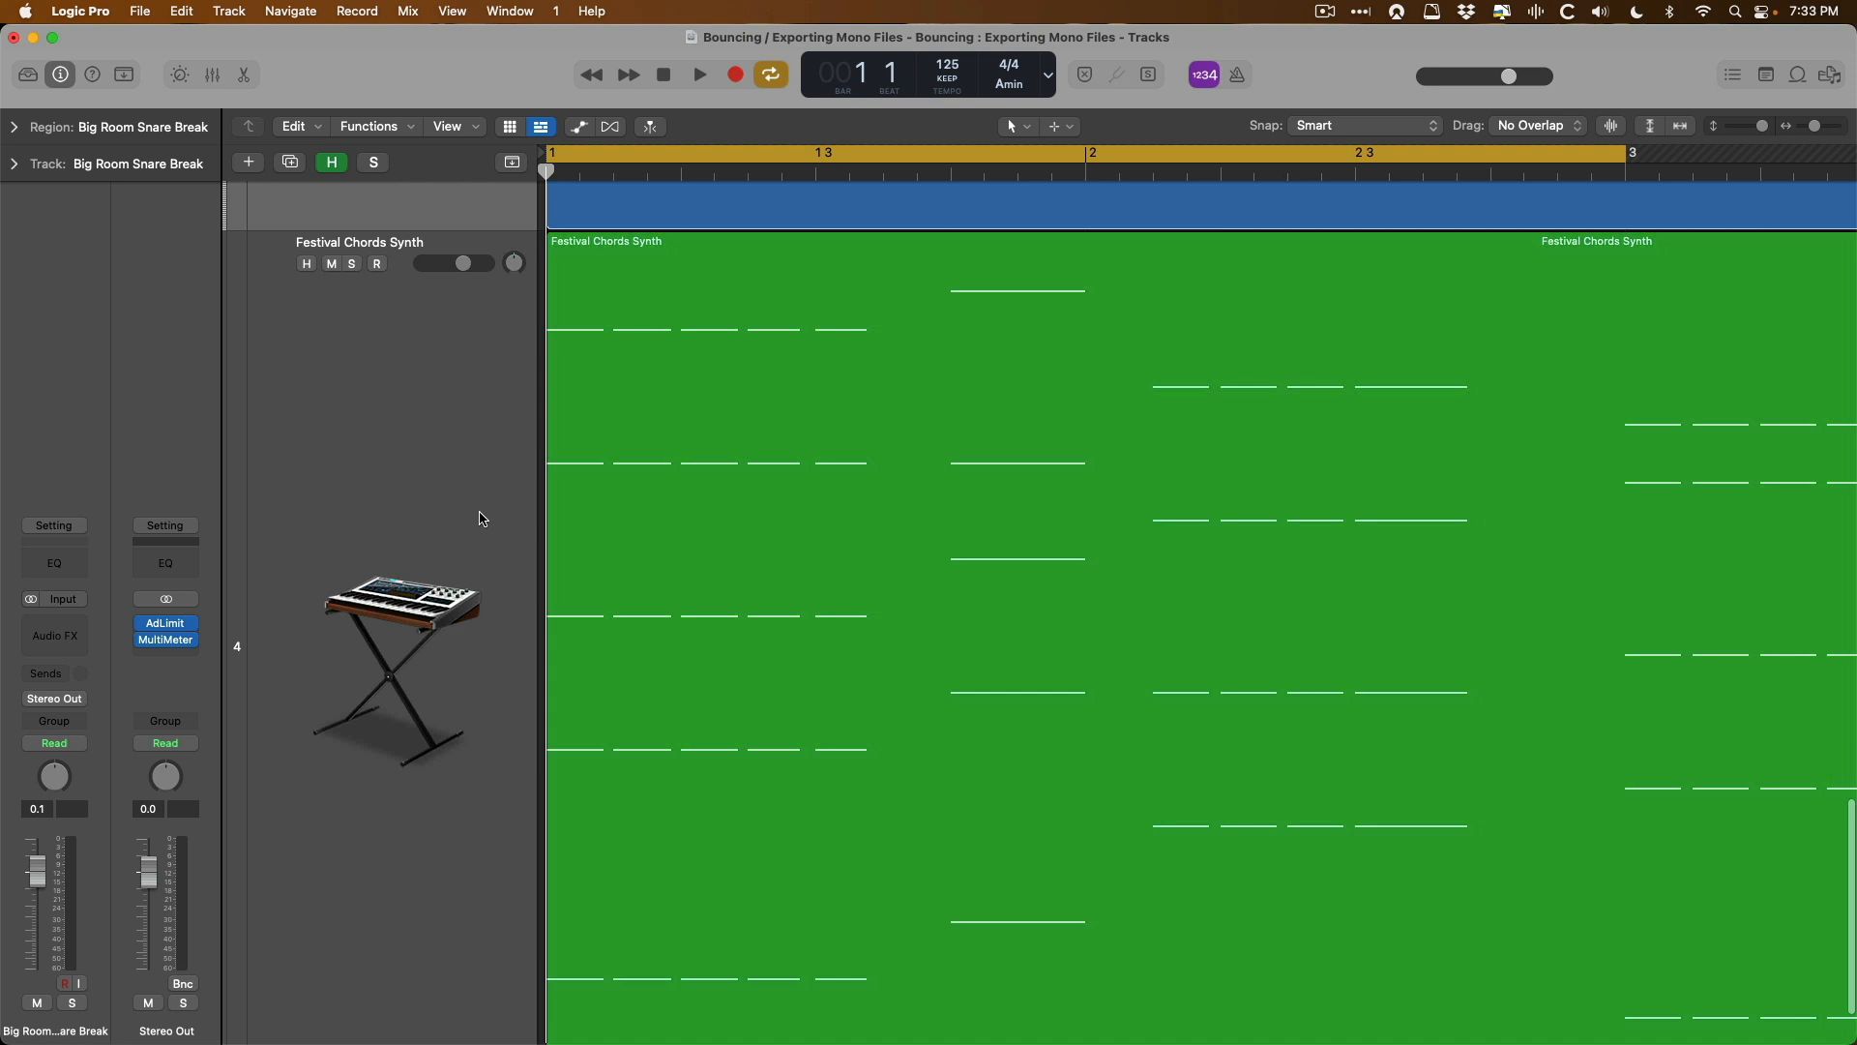
click(482, 519)
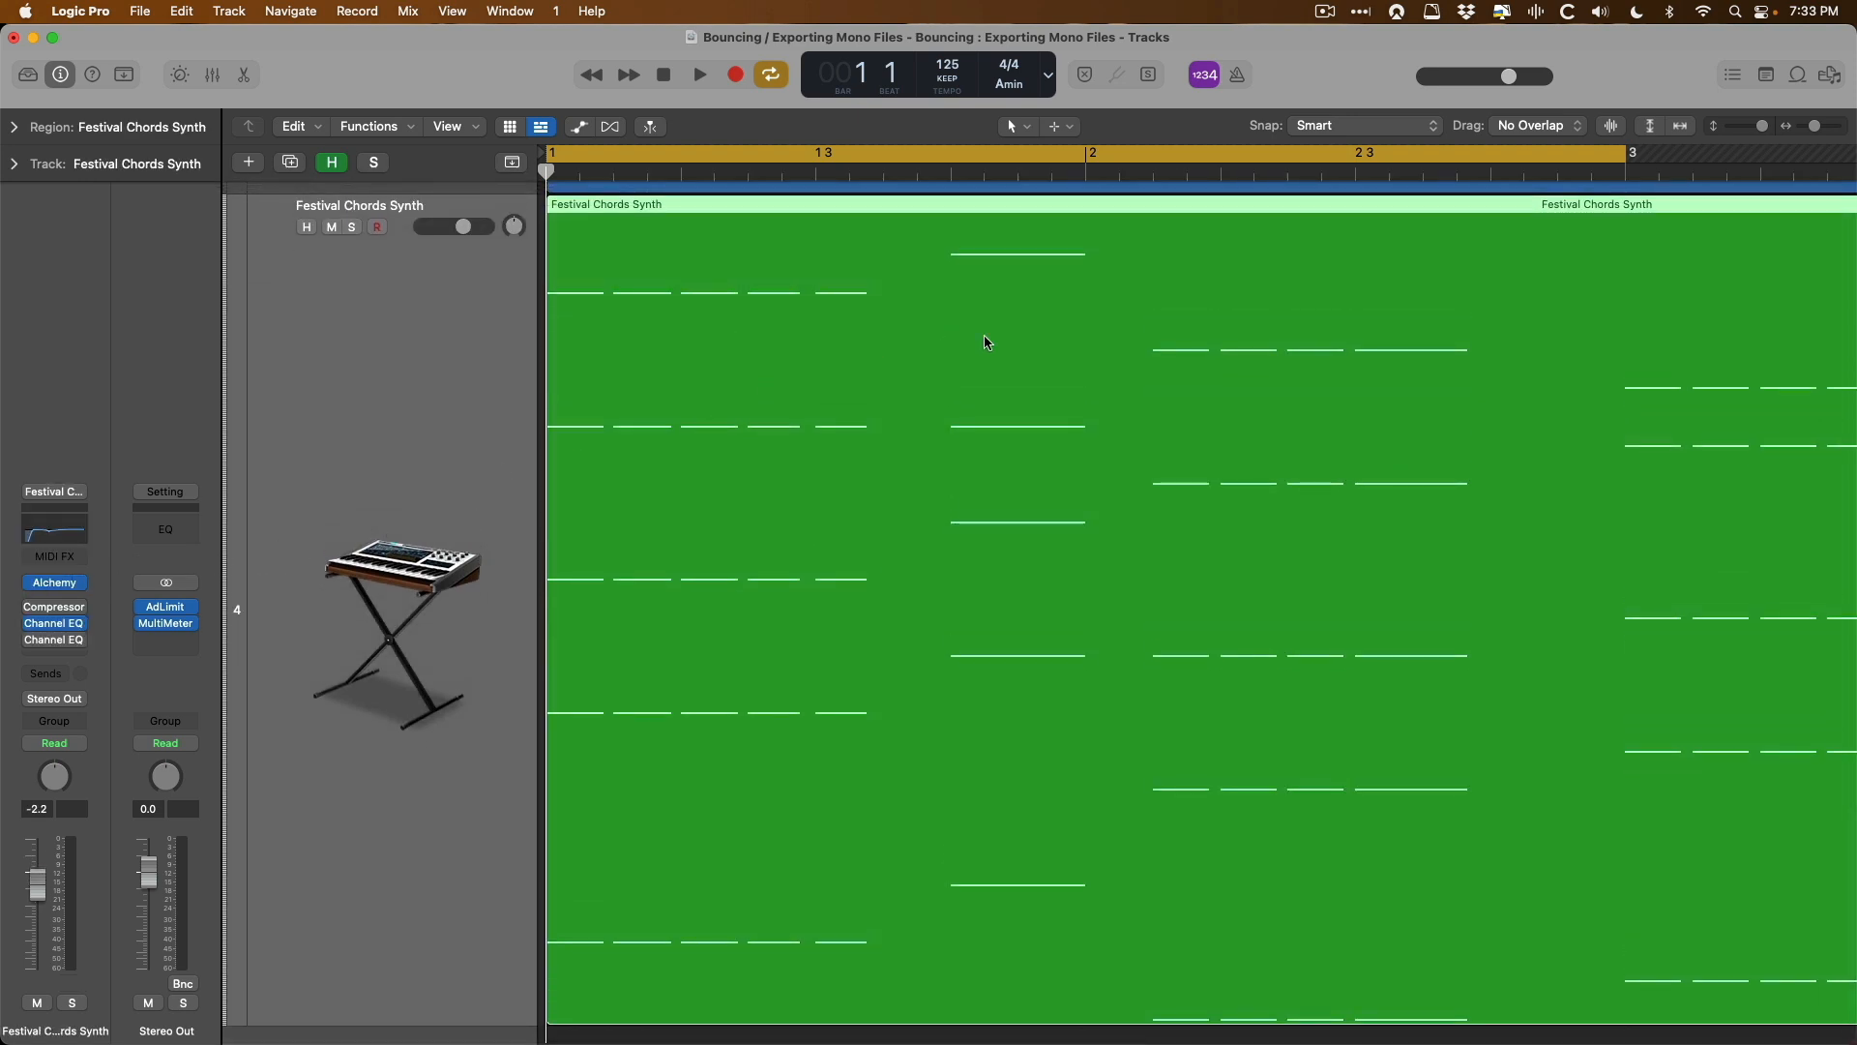
scroll(1093, 397, down, 1)
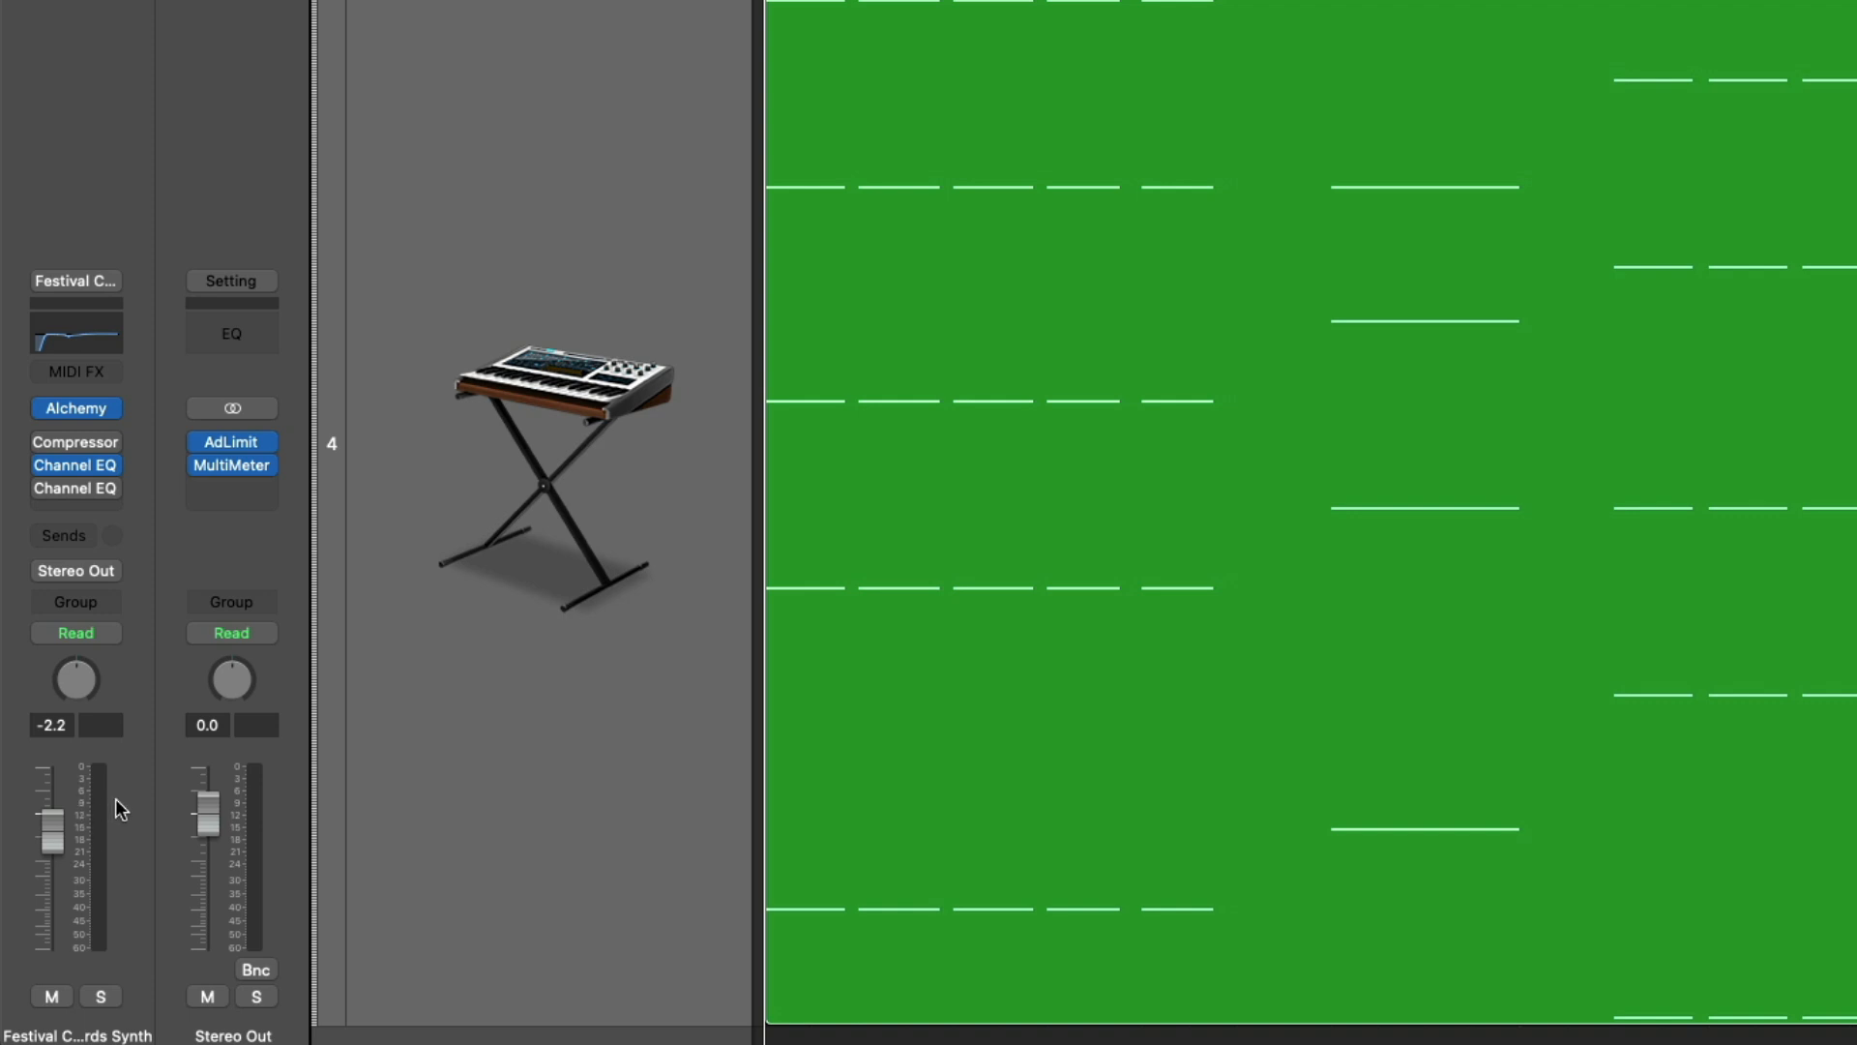
- Inspect the Stereo and Dual Mono options of the Festival Chords Synth's last Channel EQ and browse the EQ plug-ins for an empty slot
mouse_move(113, 497)
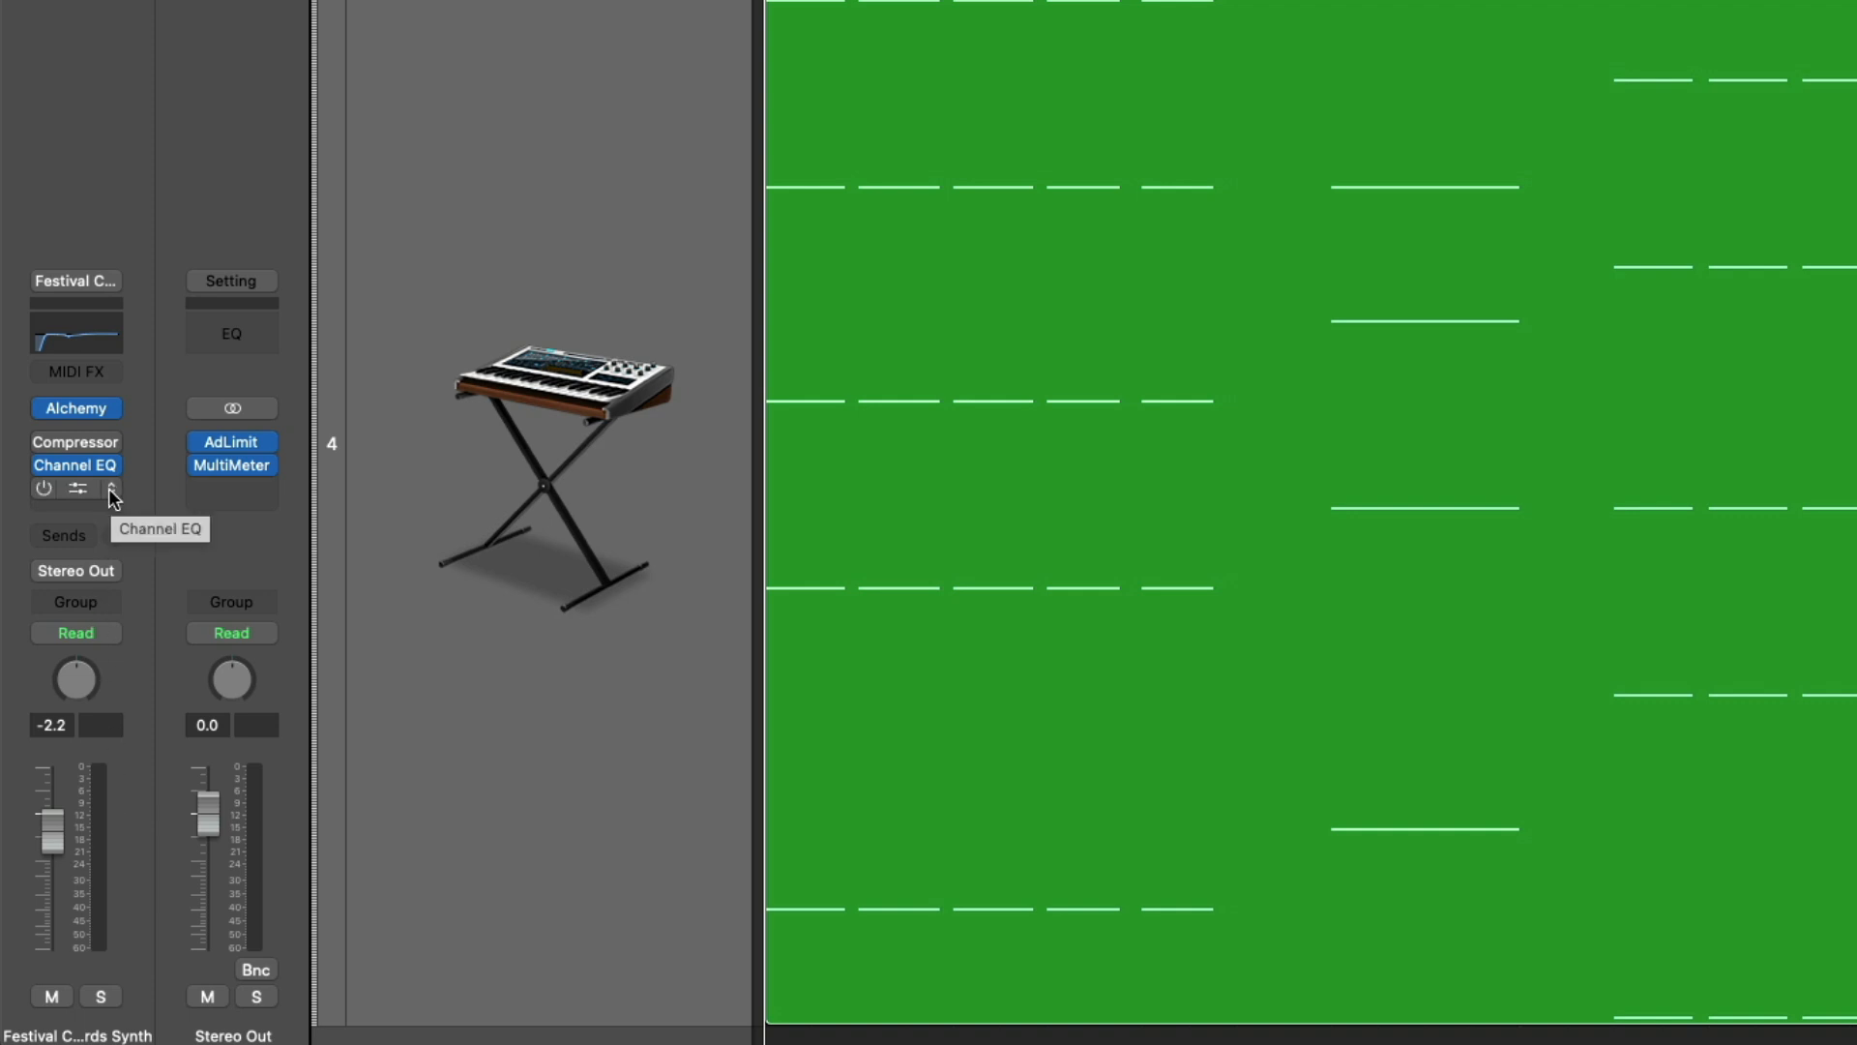
click(113, 497)
mouse_move(162, 284)
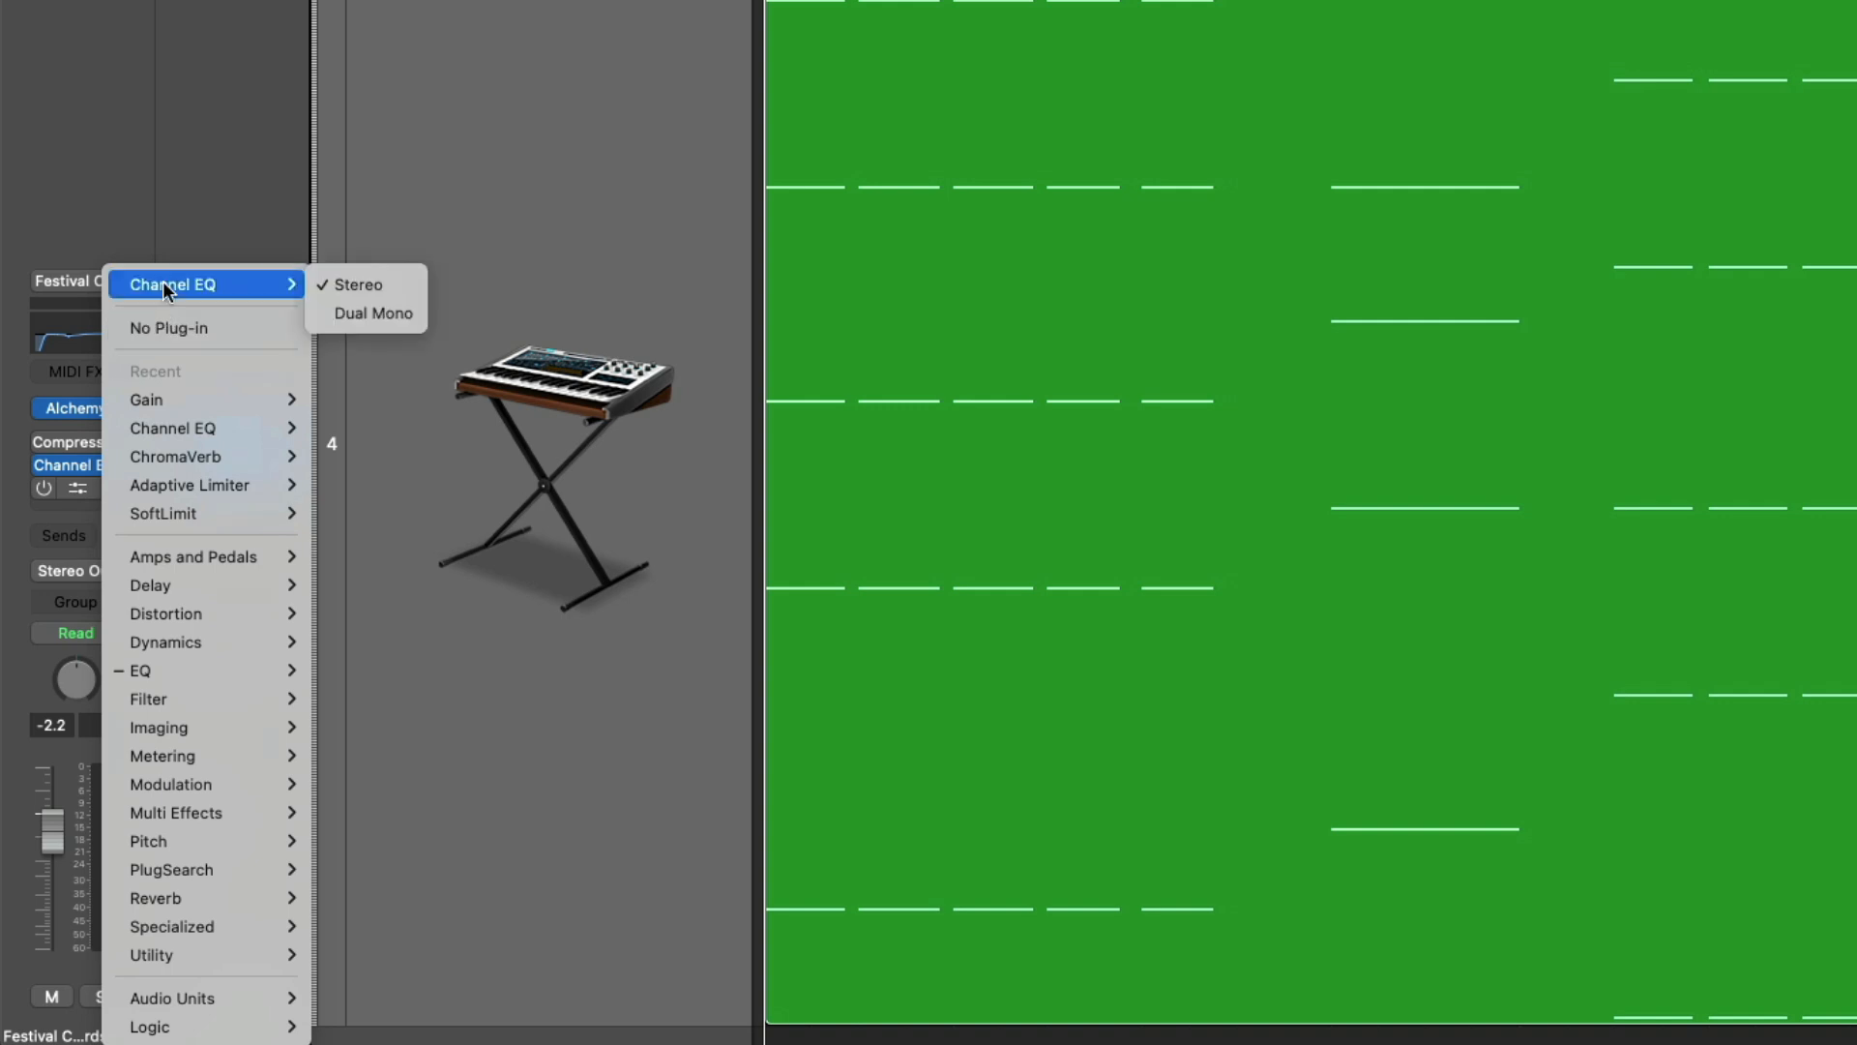
click(341, 287)
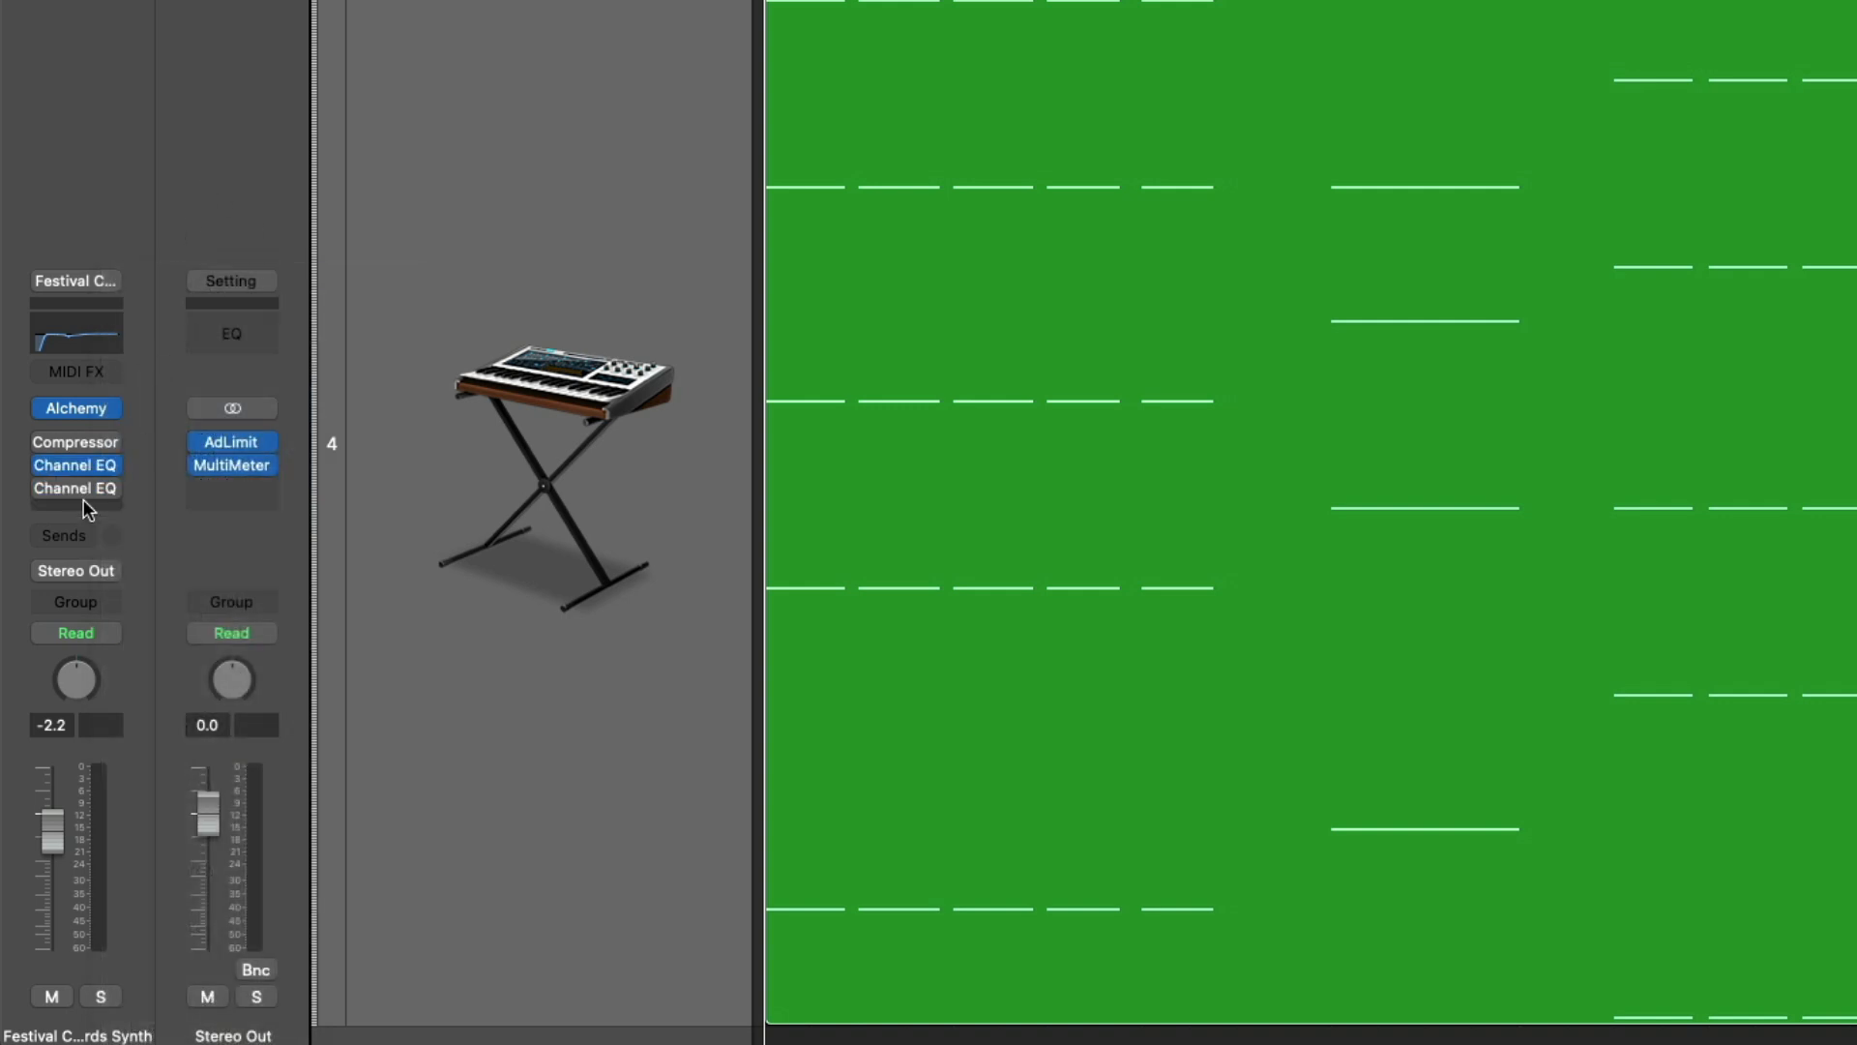
click(83, 501)
mouse_move(113, 790)
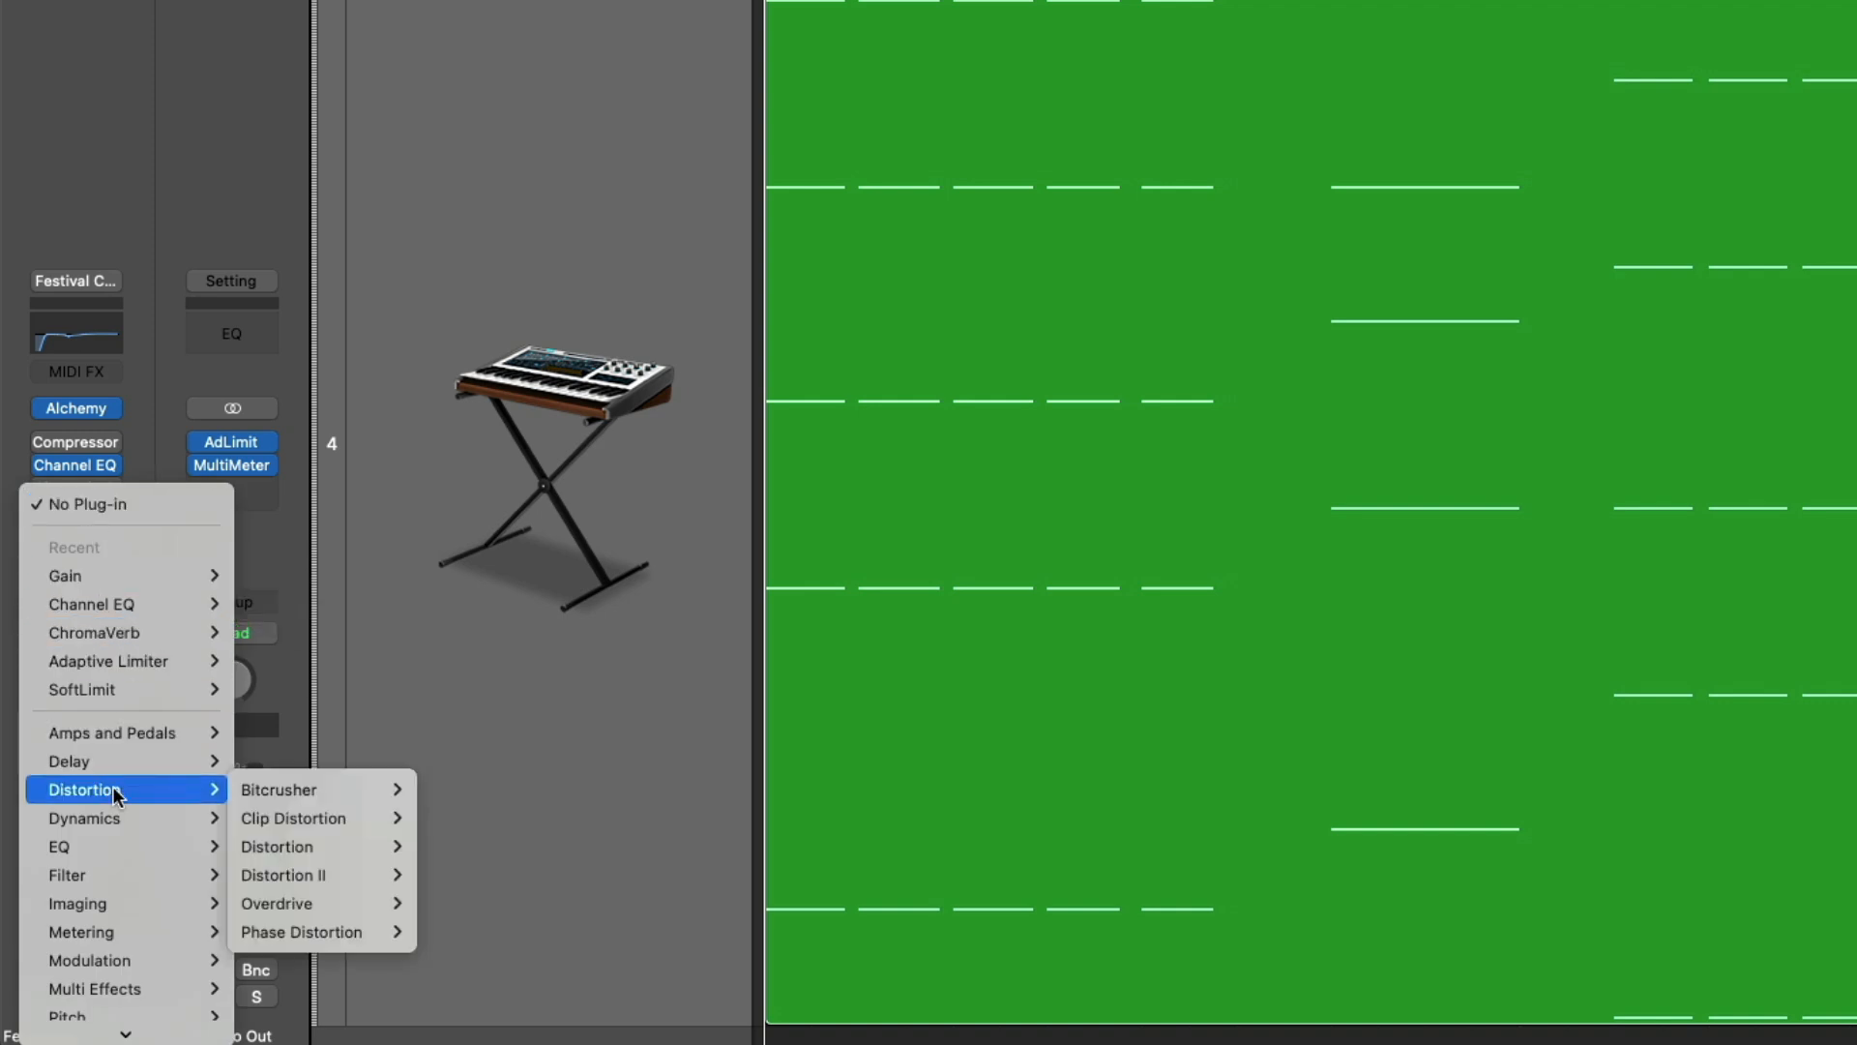
mouse_move(116, 846)
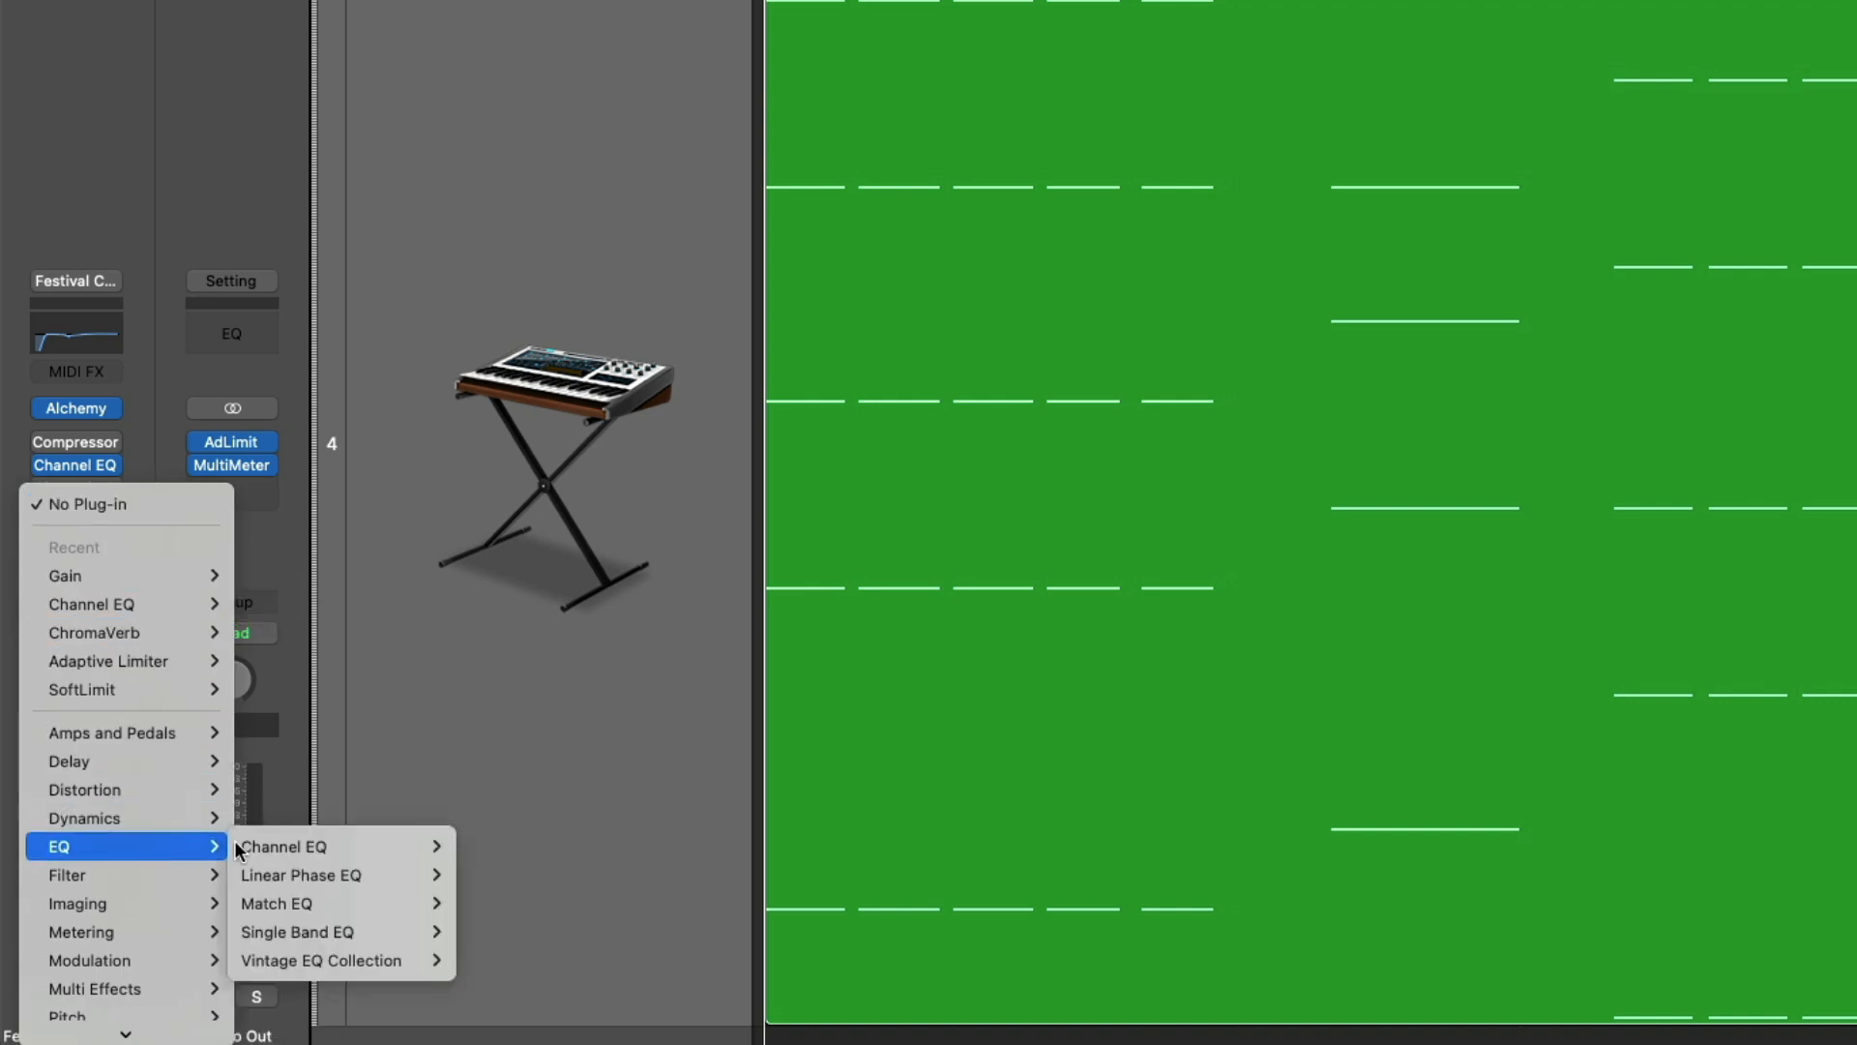
click(484, 847)
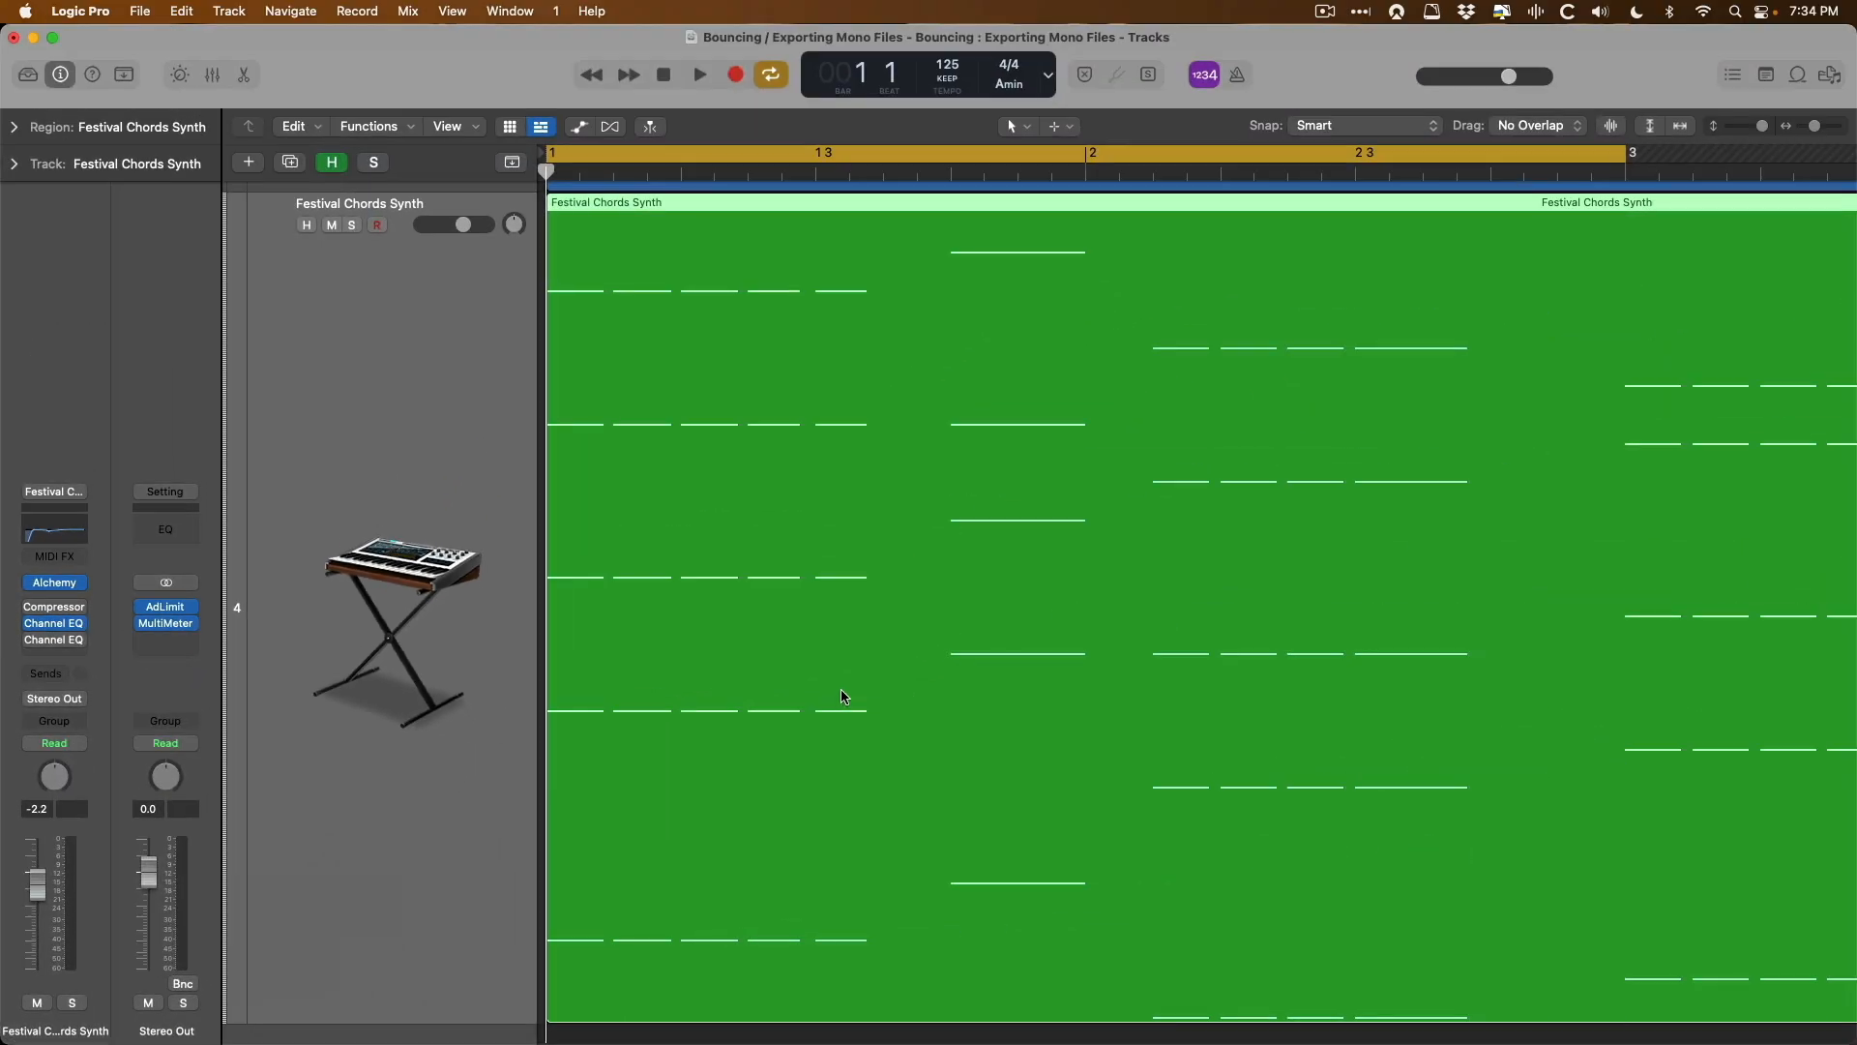
- Return to the full arrangement, solo the Sticky Snare Topper_1 track and play it back to check its peak level
key(z)
click(470, 282)
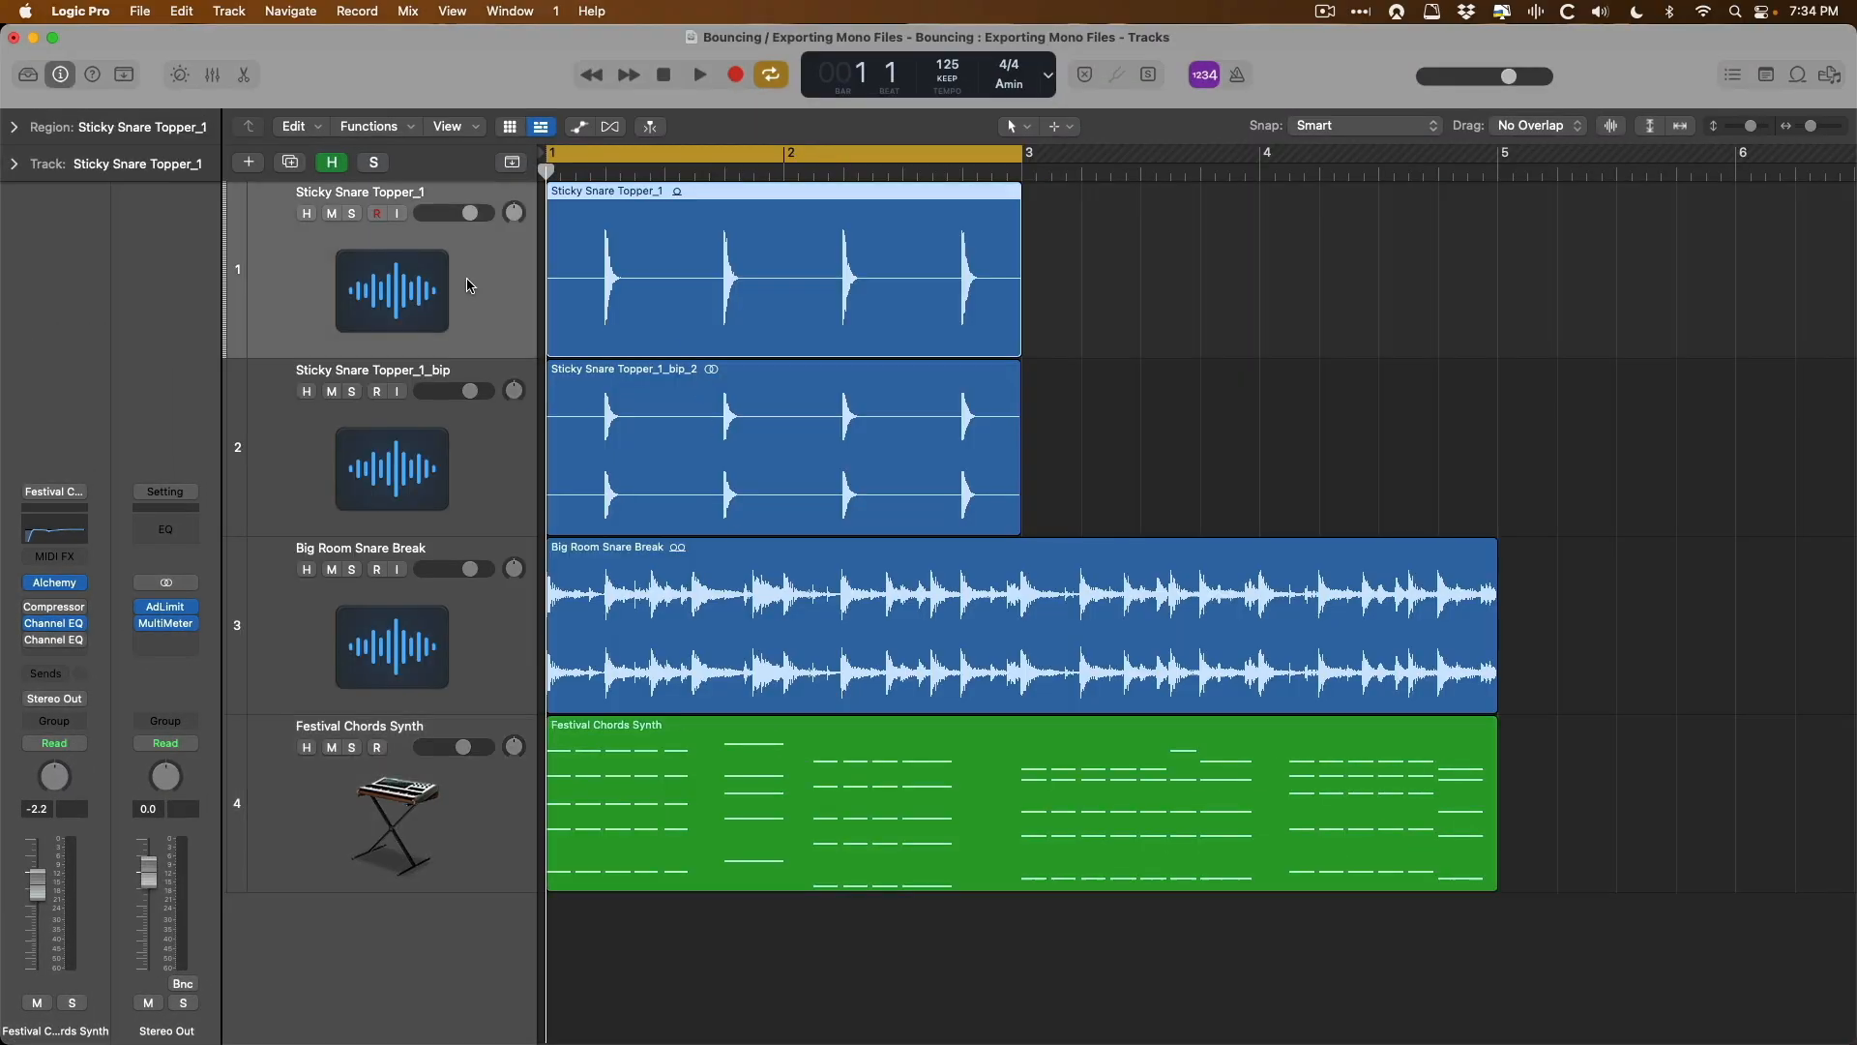
click(503, 472)
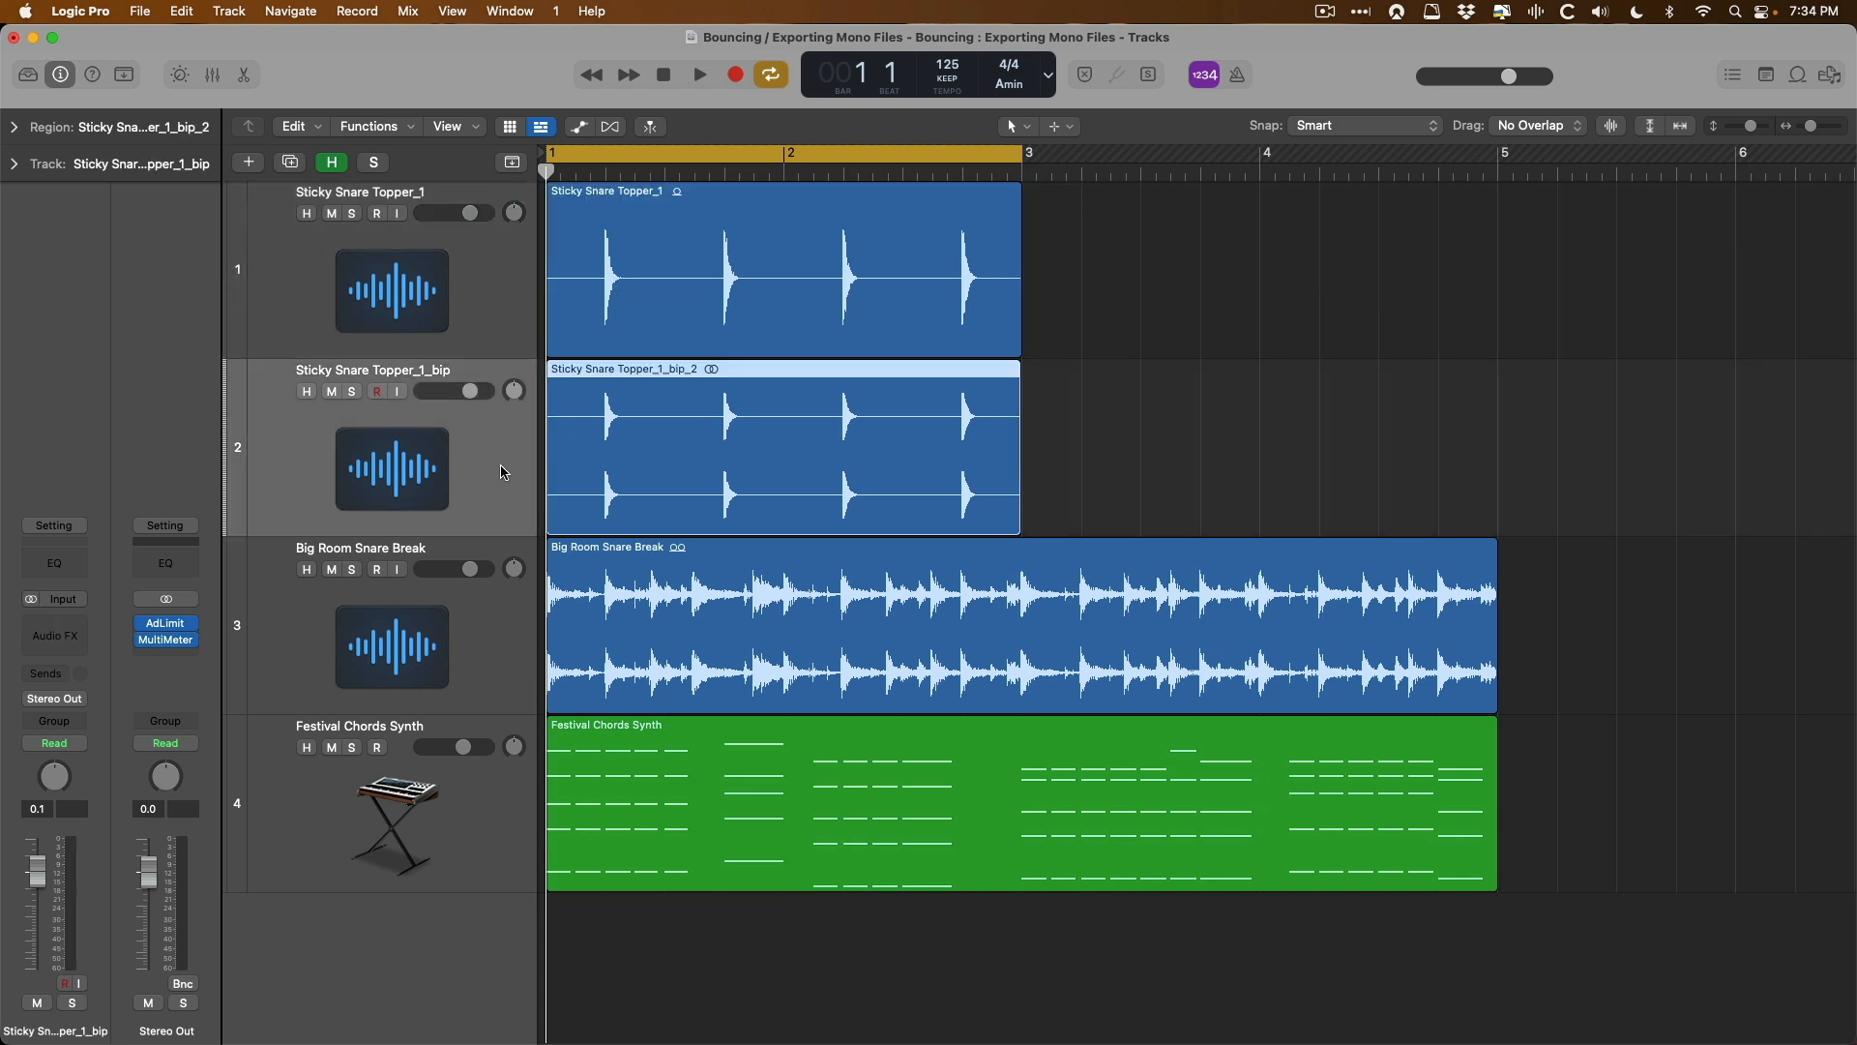
click(356, 213)
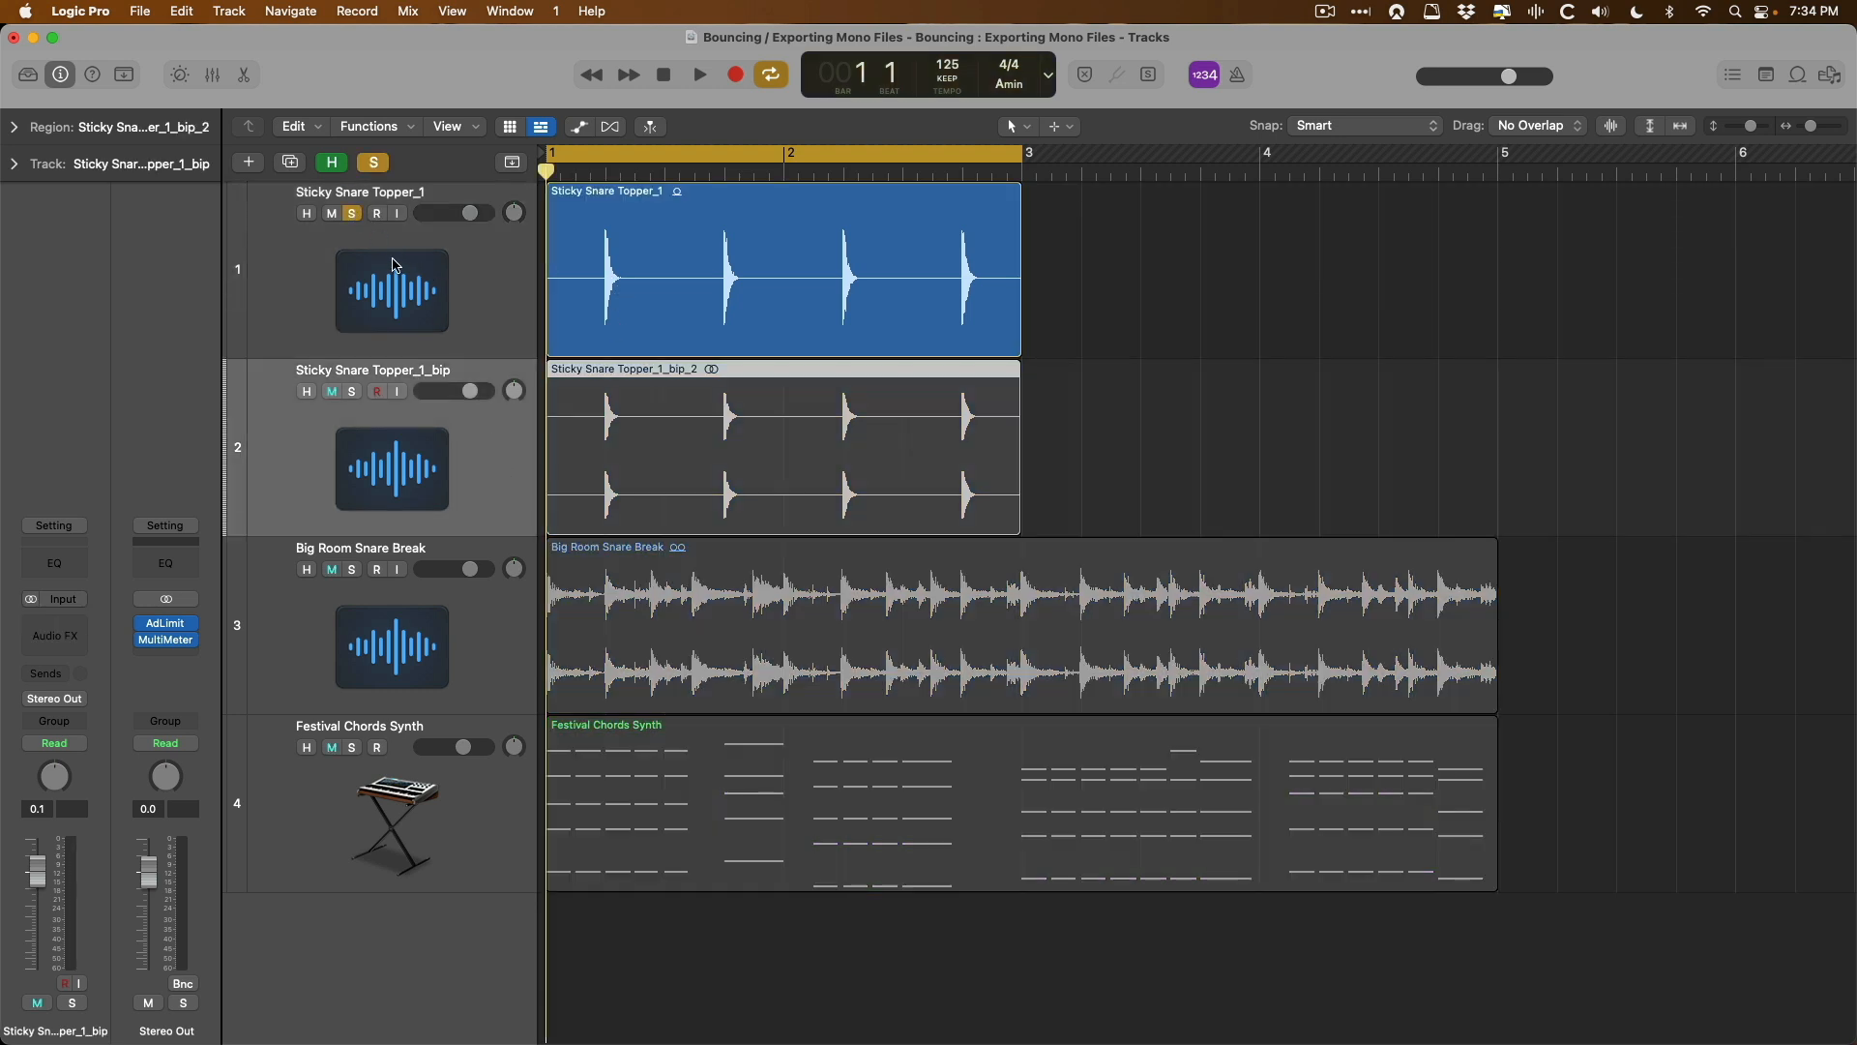
click(395, 265)
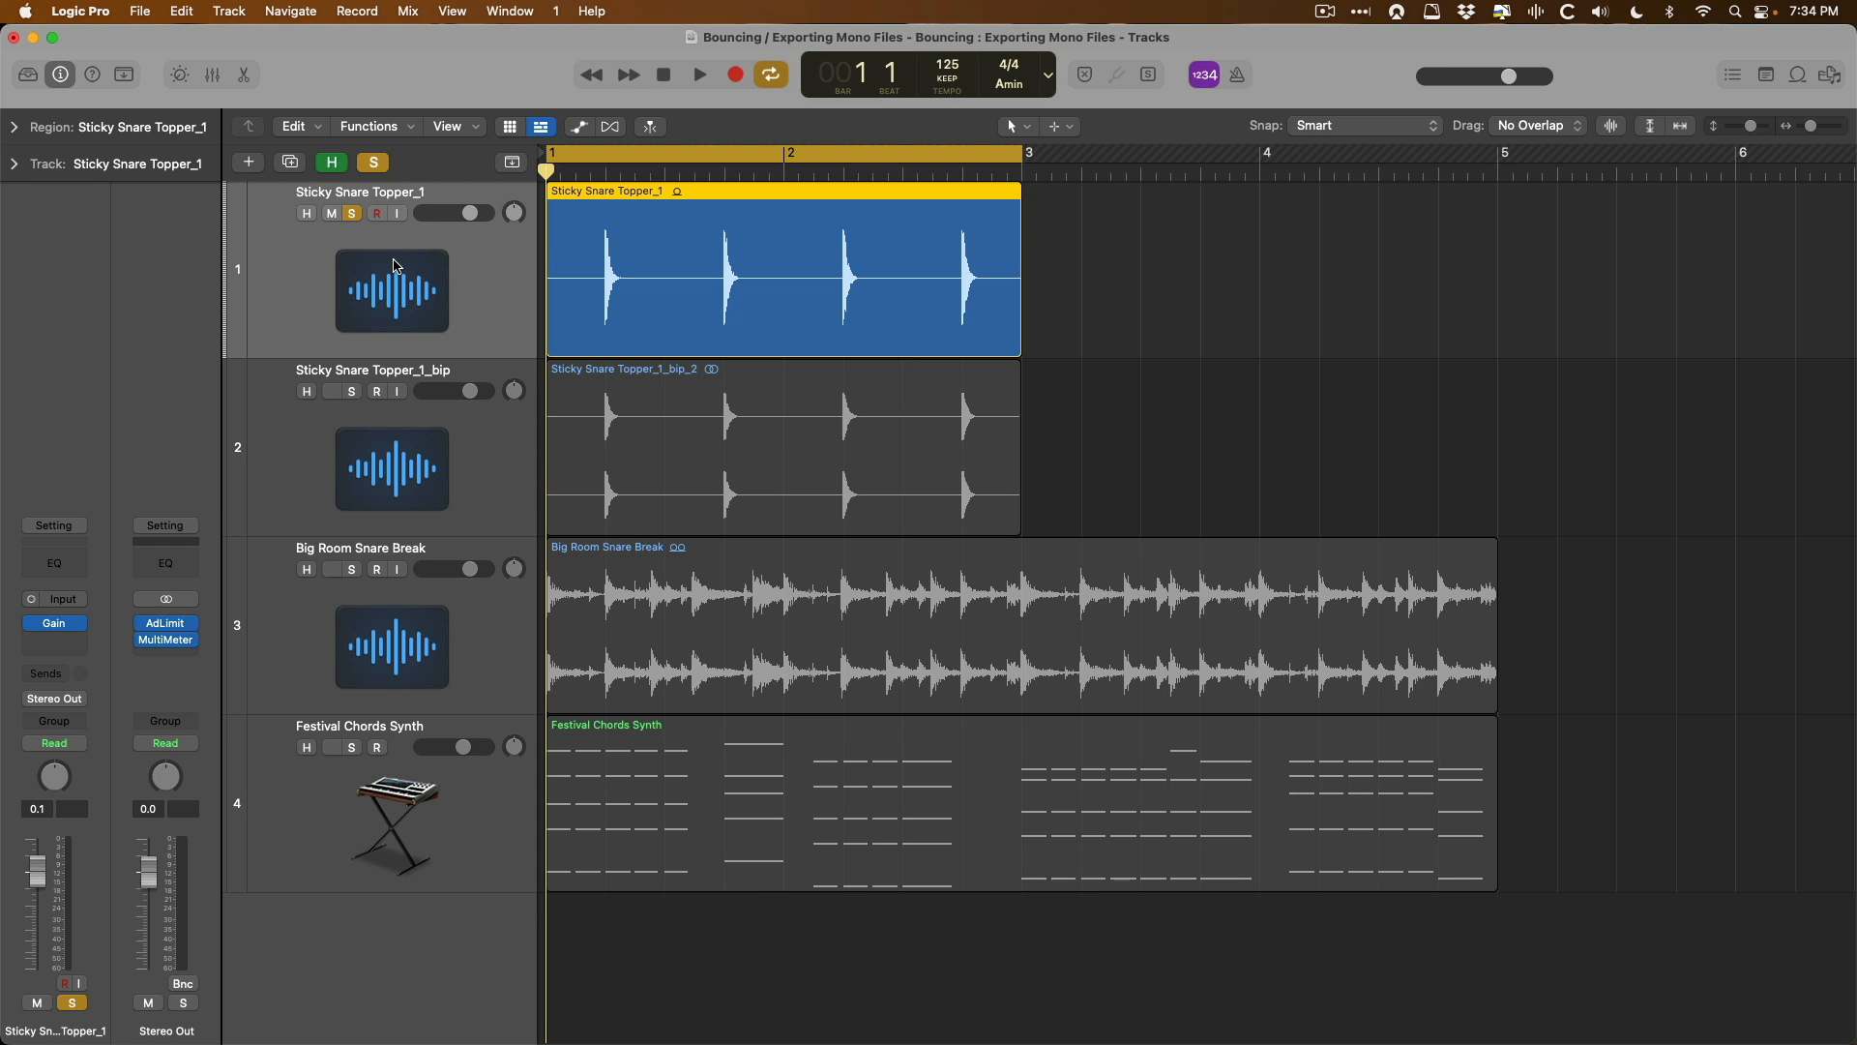
key(space)
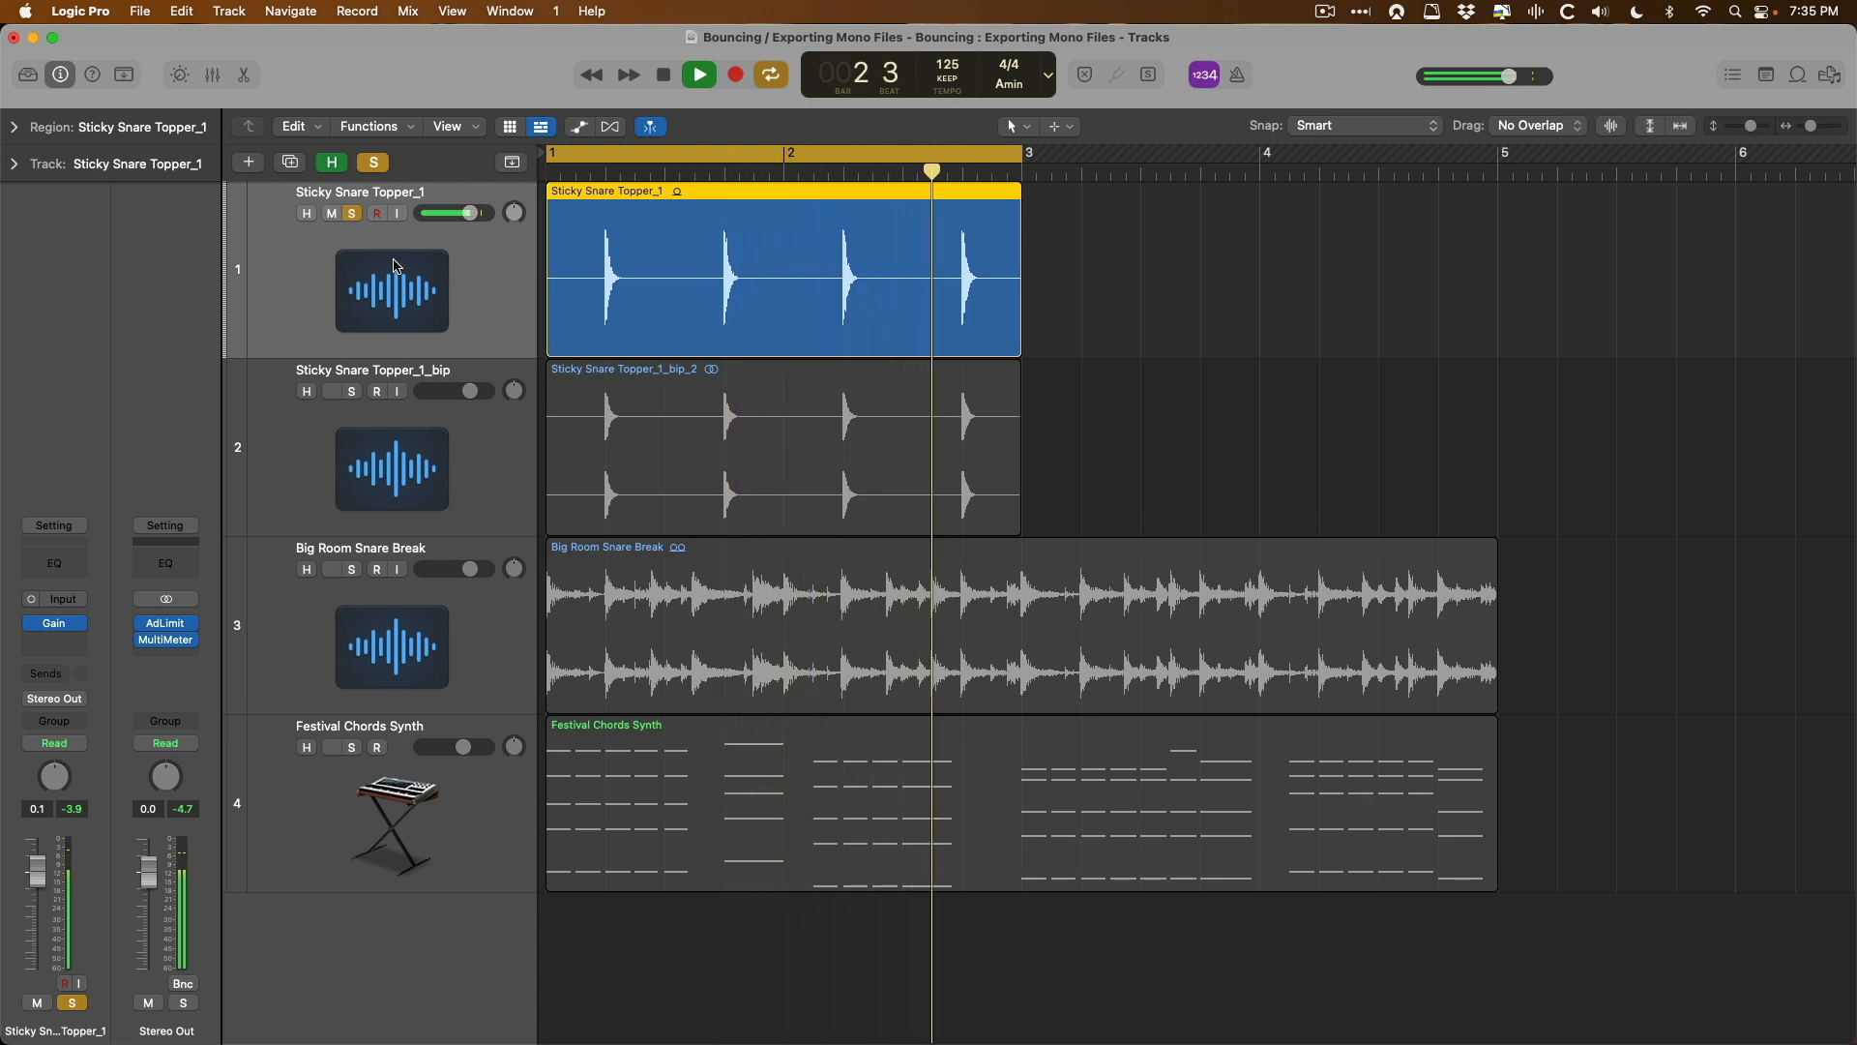
key(space)
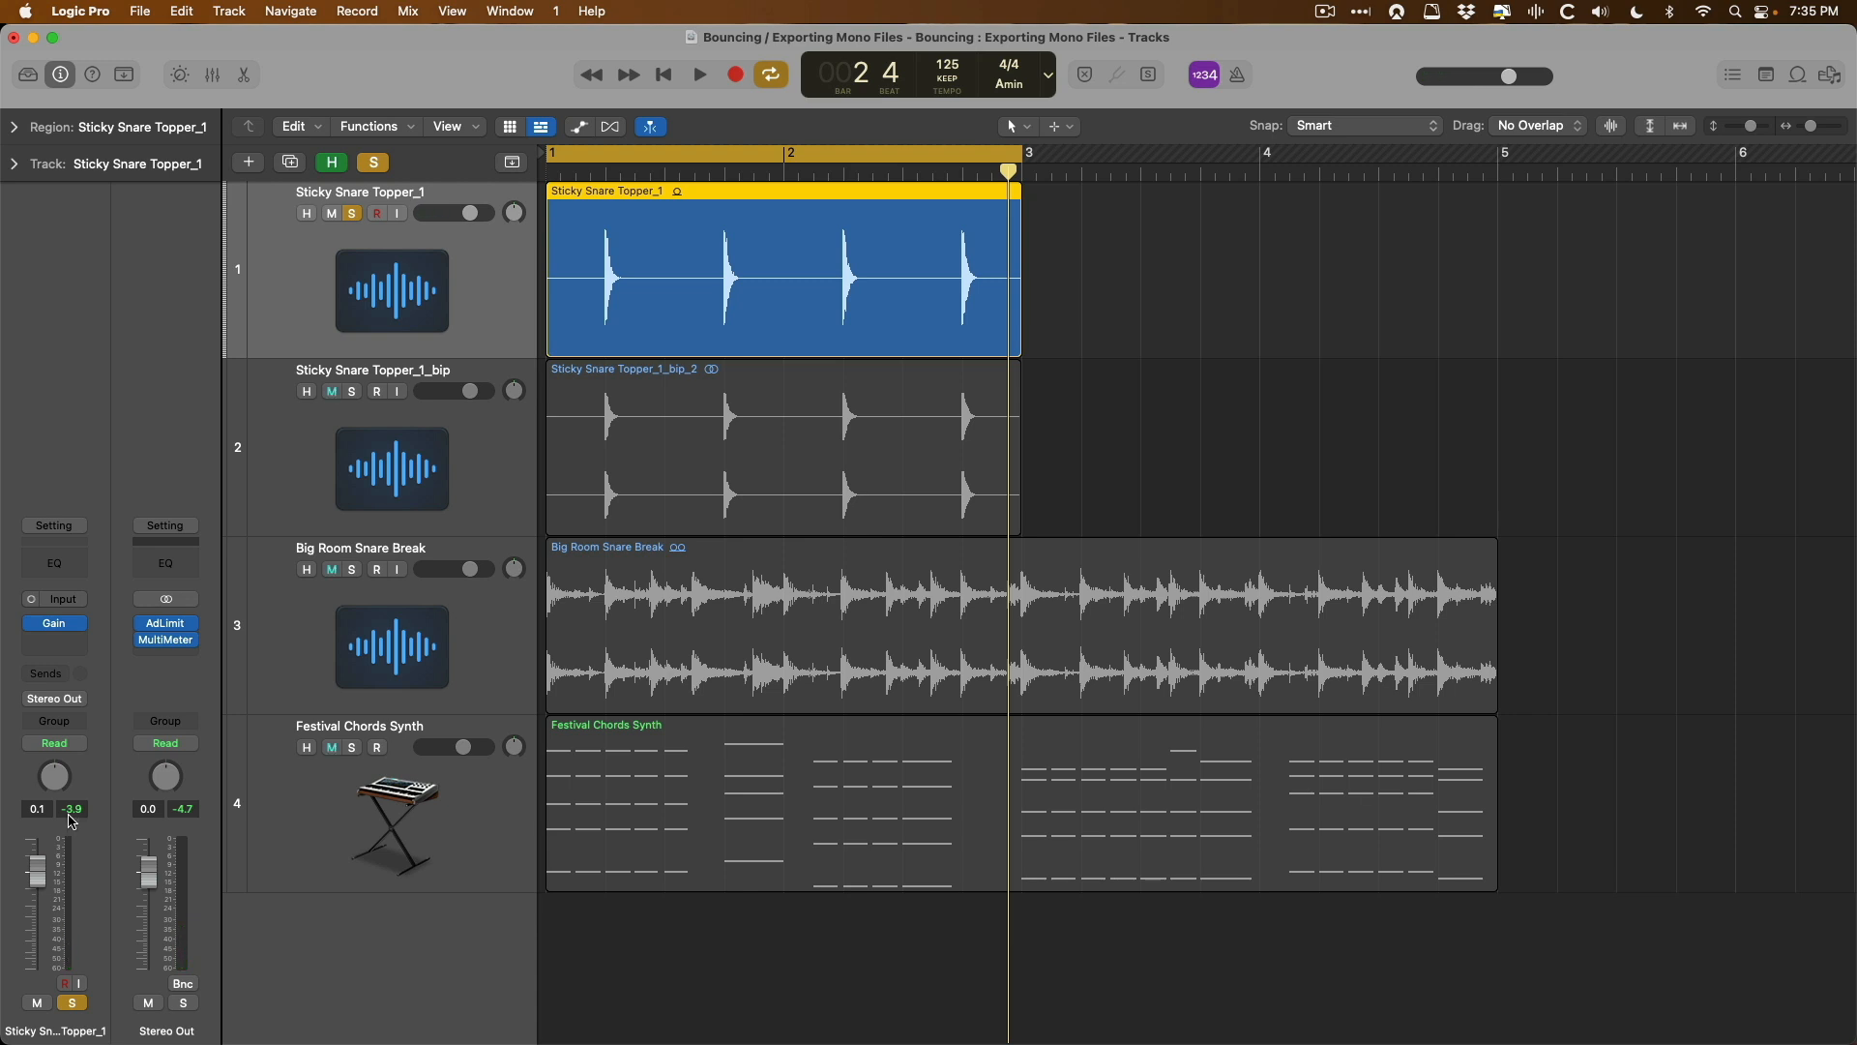
- Solo only the Sticky Snare Topper_1_bip track and play it back to check its peak level
click(353, 391)
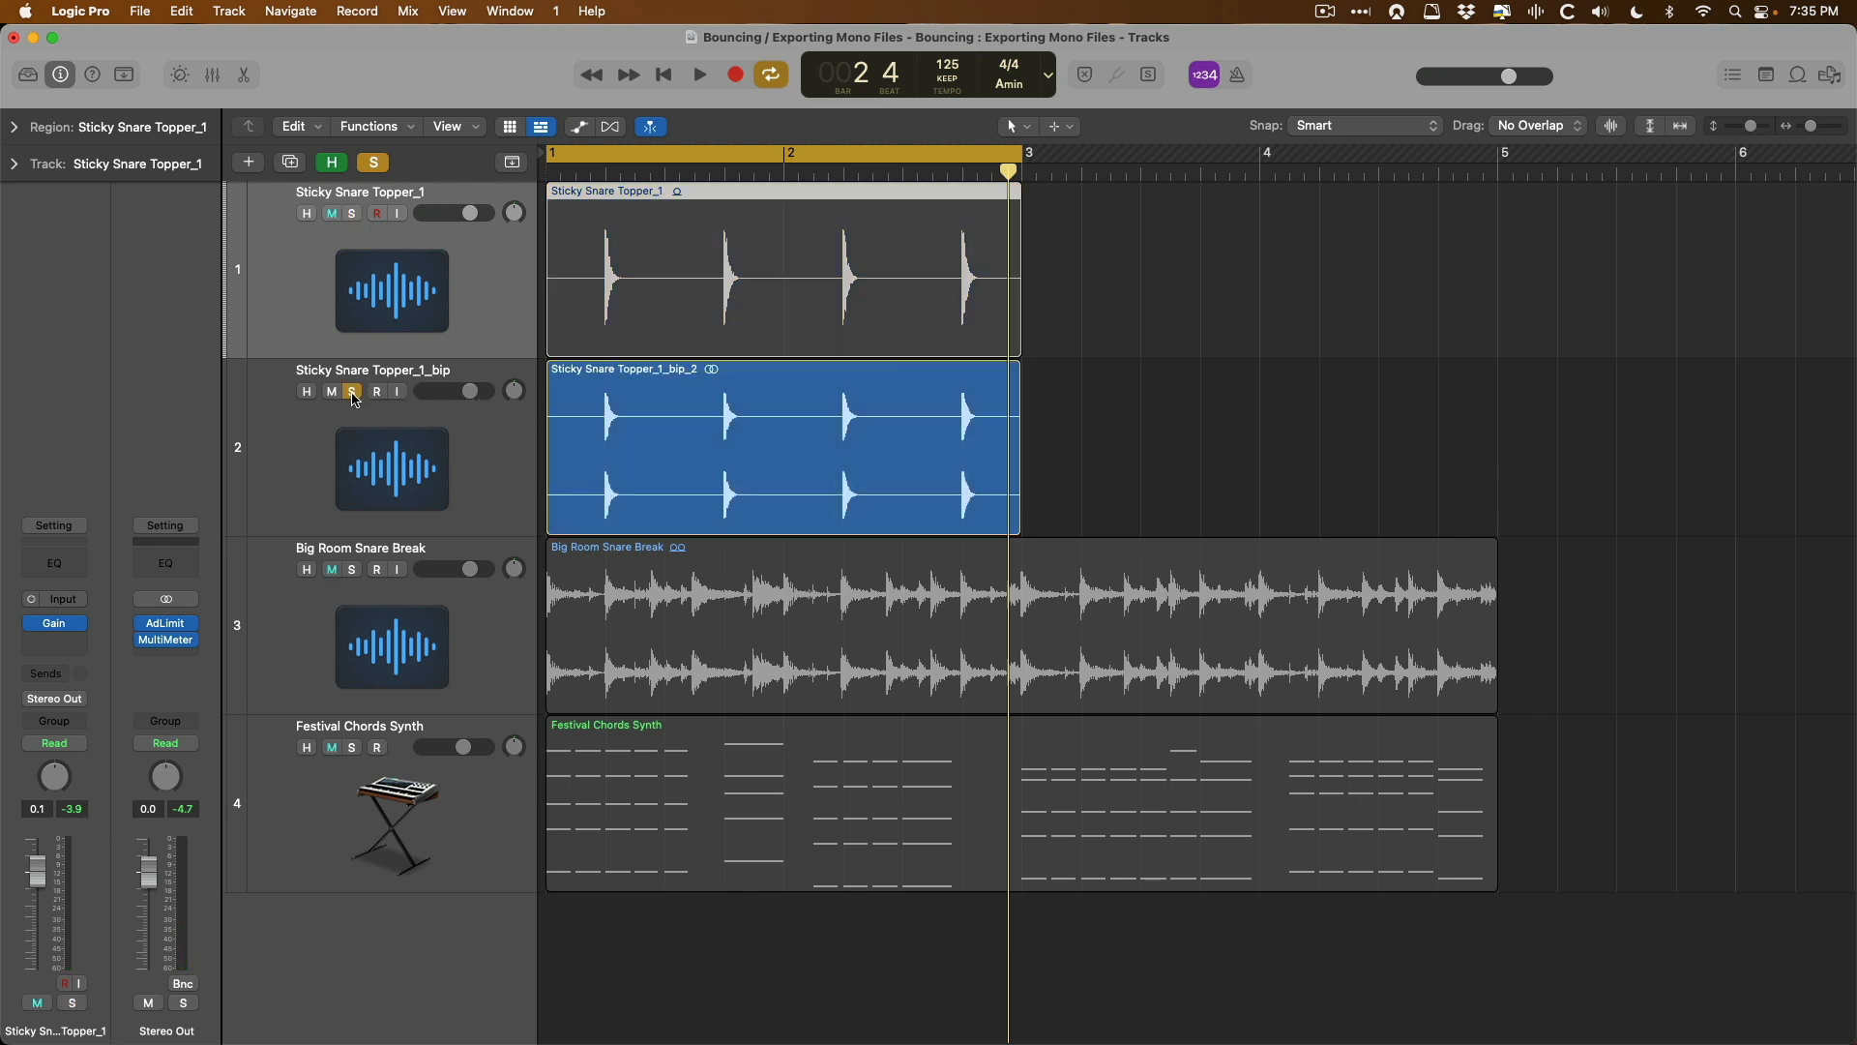
click(374, 443)
key(space)
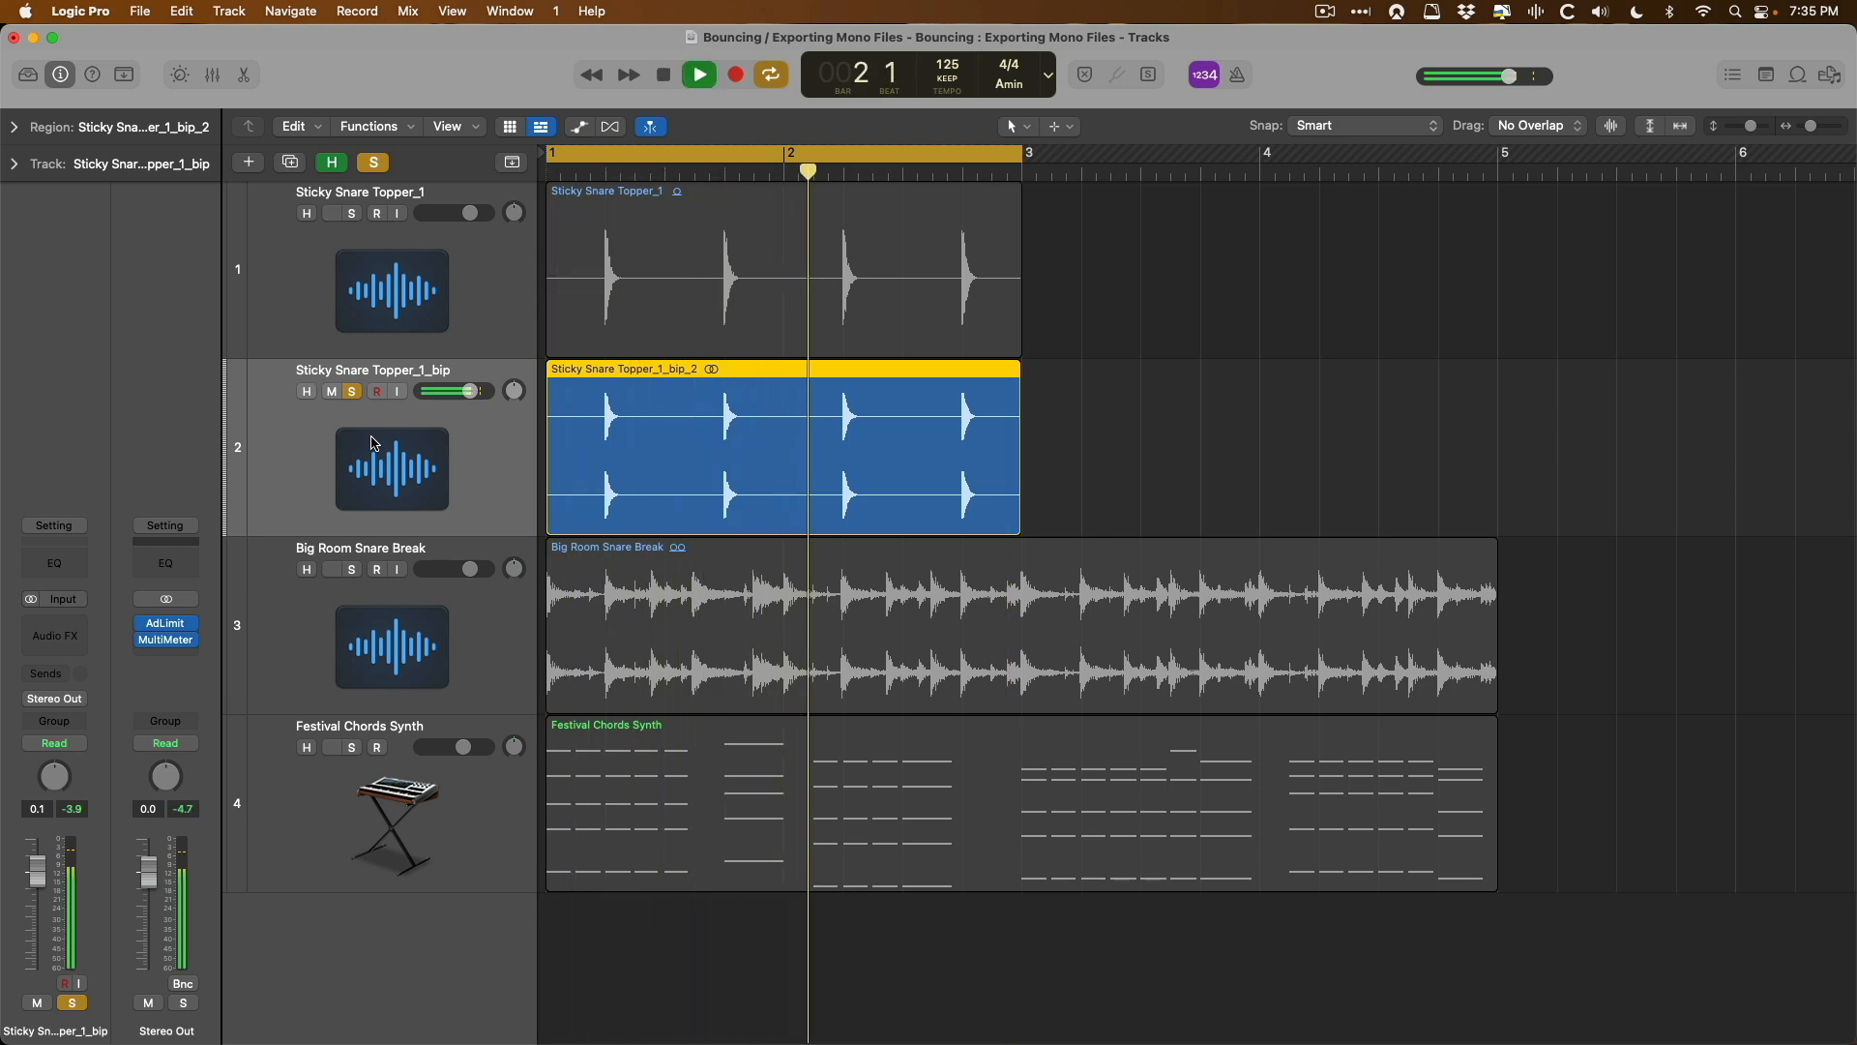
key(space)
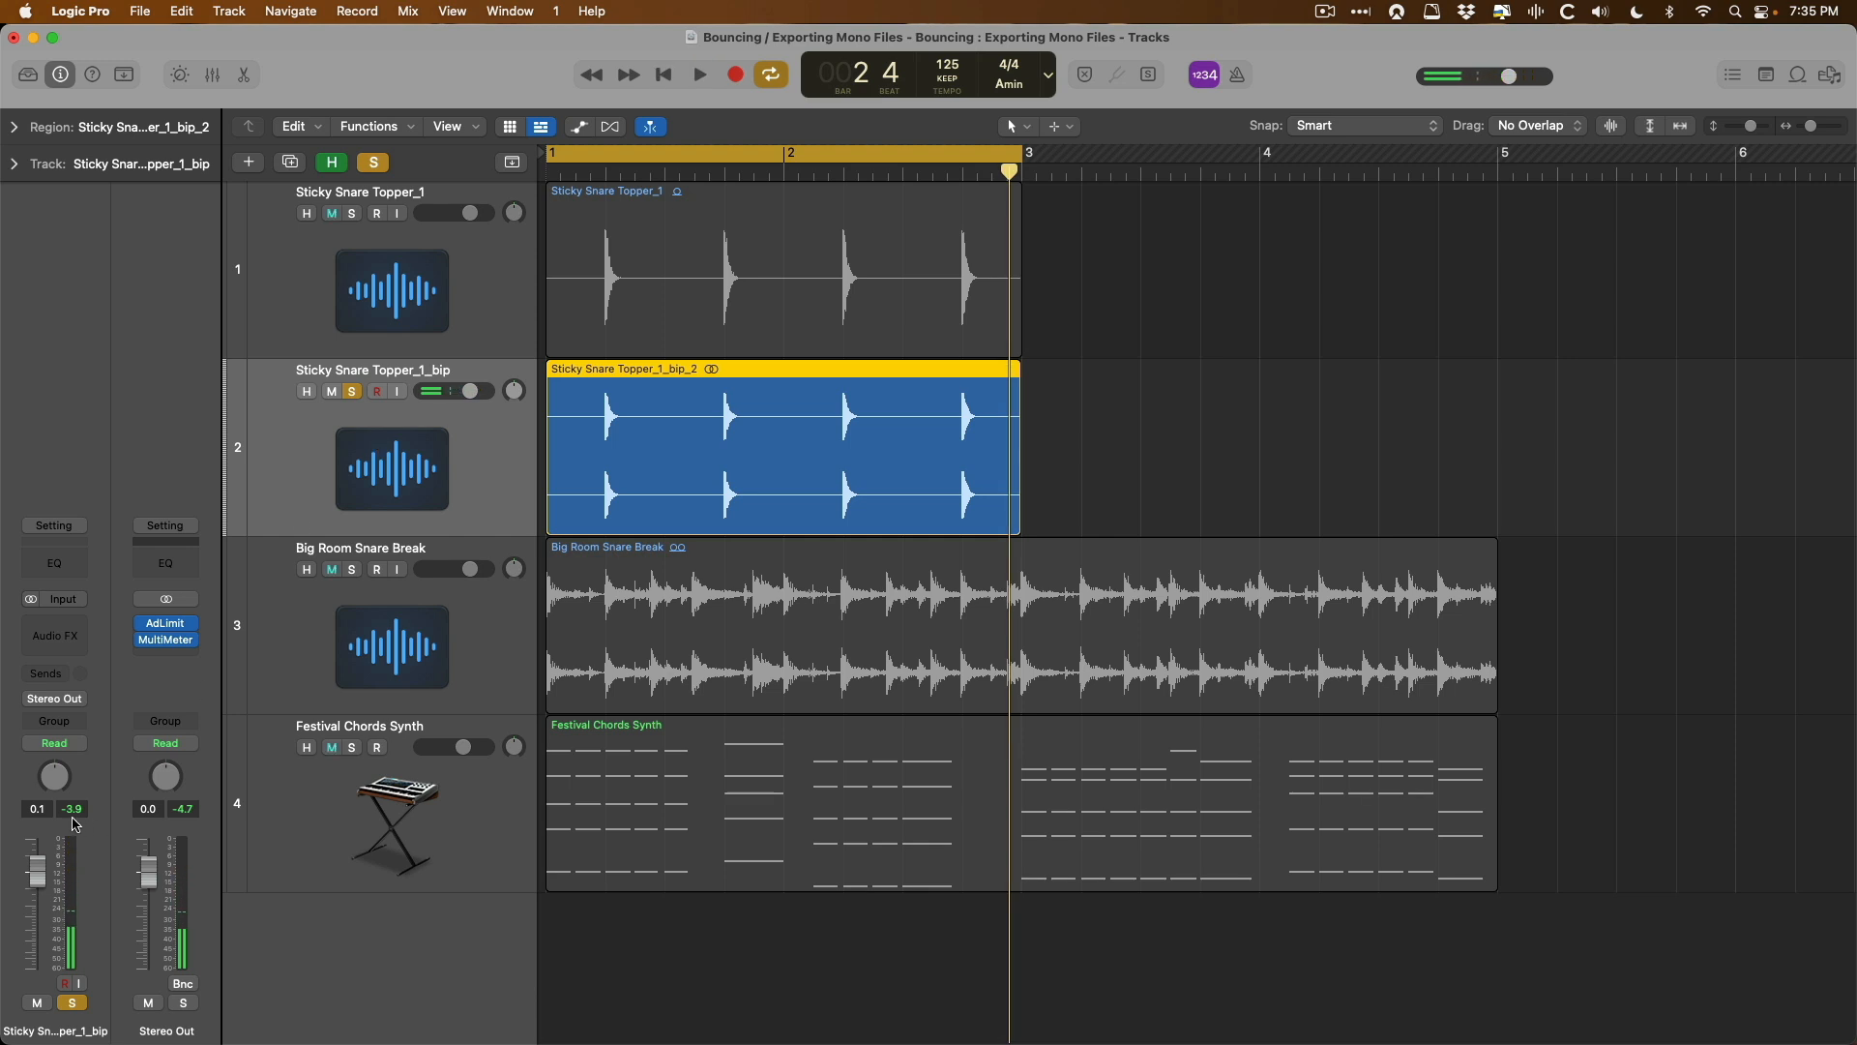
- Solo Sticky Snare Topper_1 together with the bip track and check the Phase Invert setting in its Gain plug-in
click(354, 214)
click(371, 247)
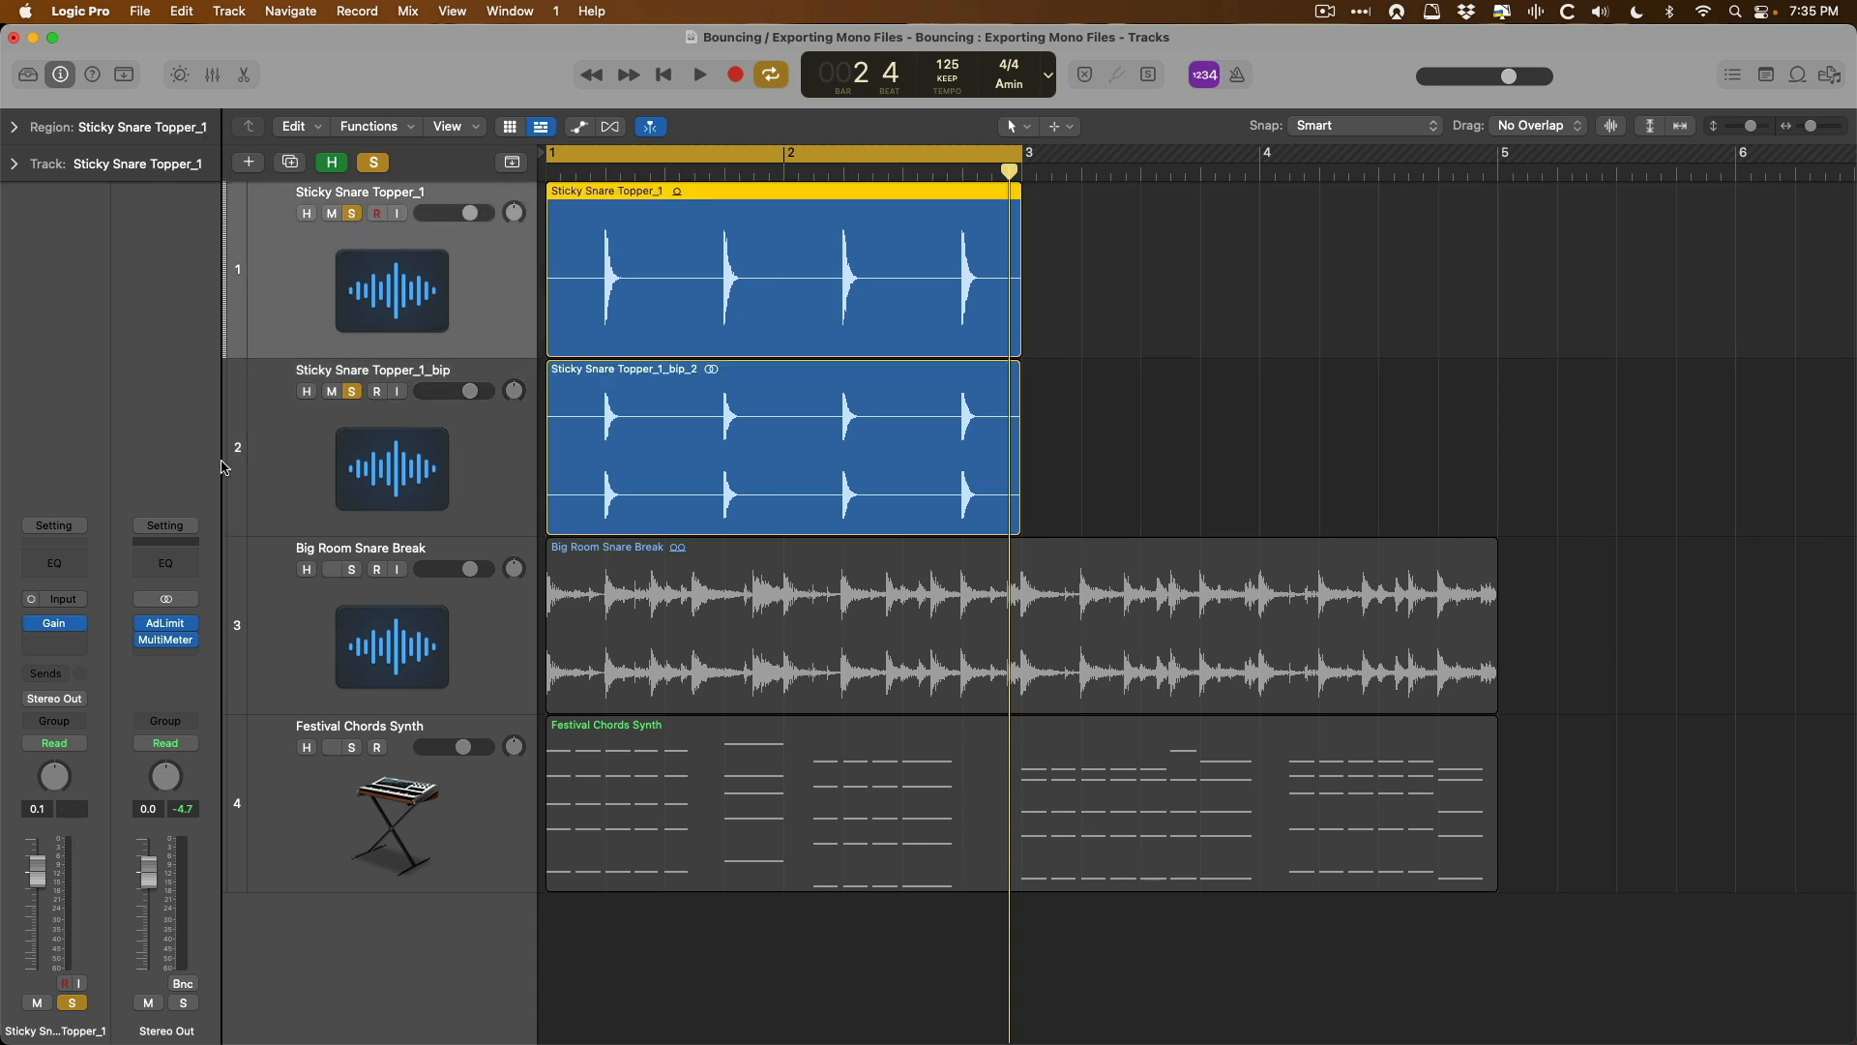
click(54, 623)
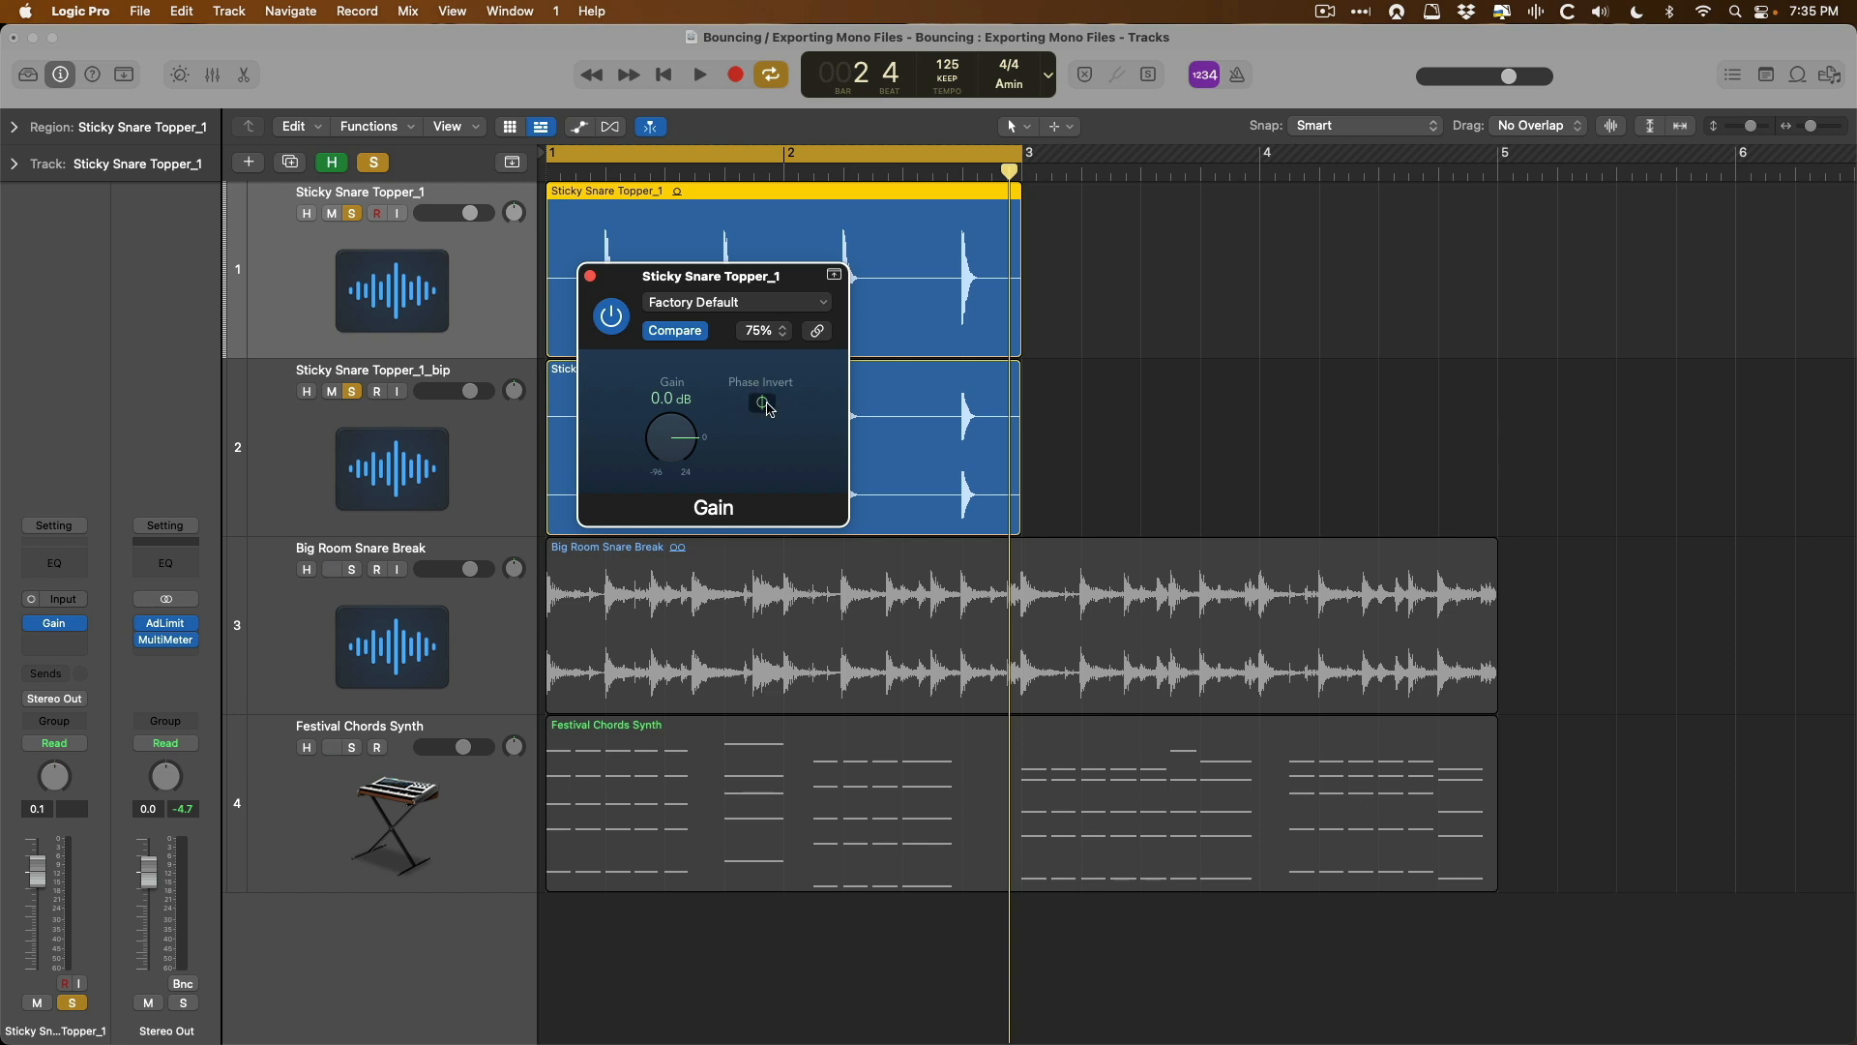
click(591, 277)
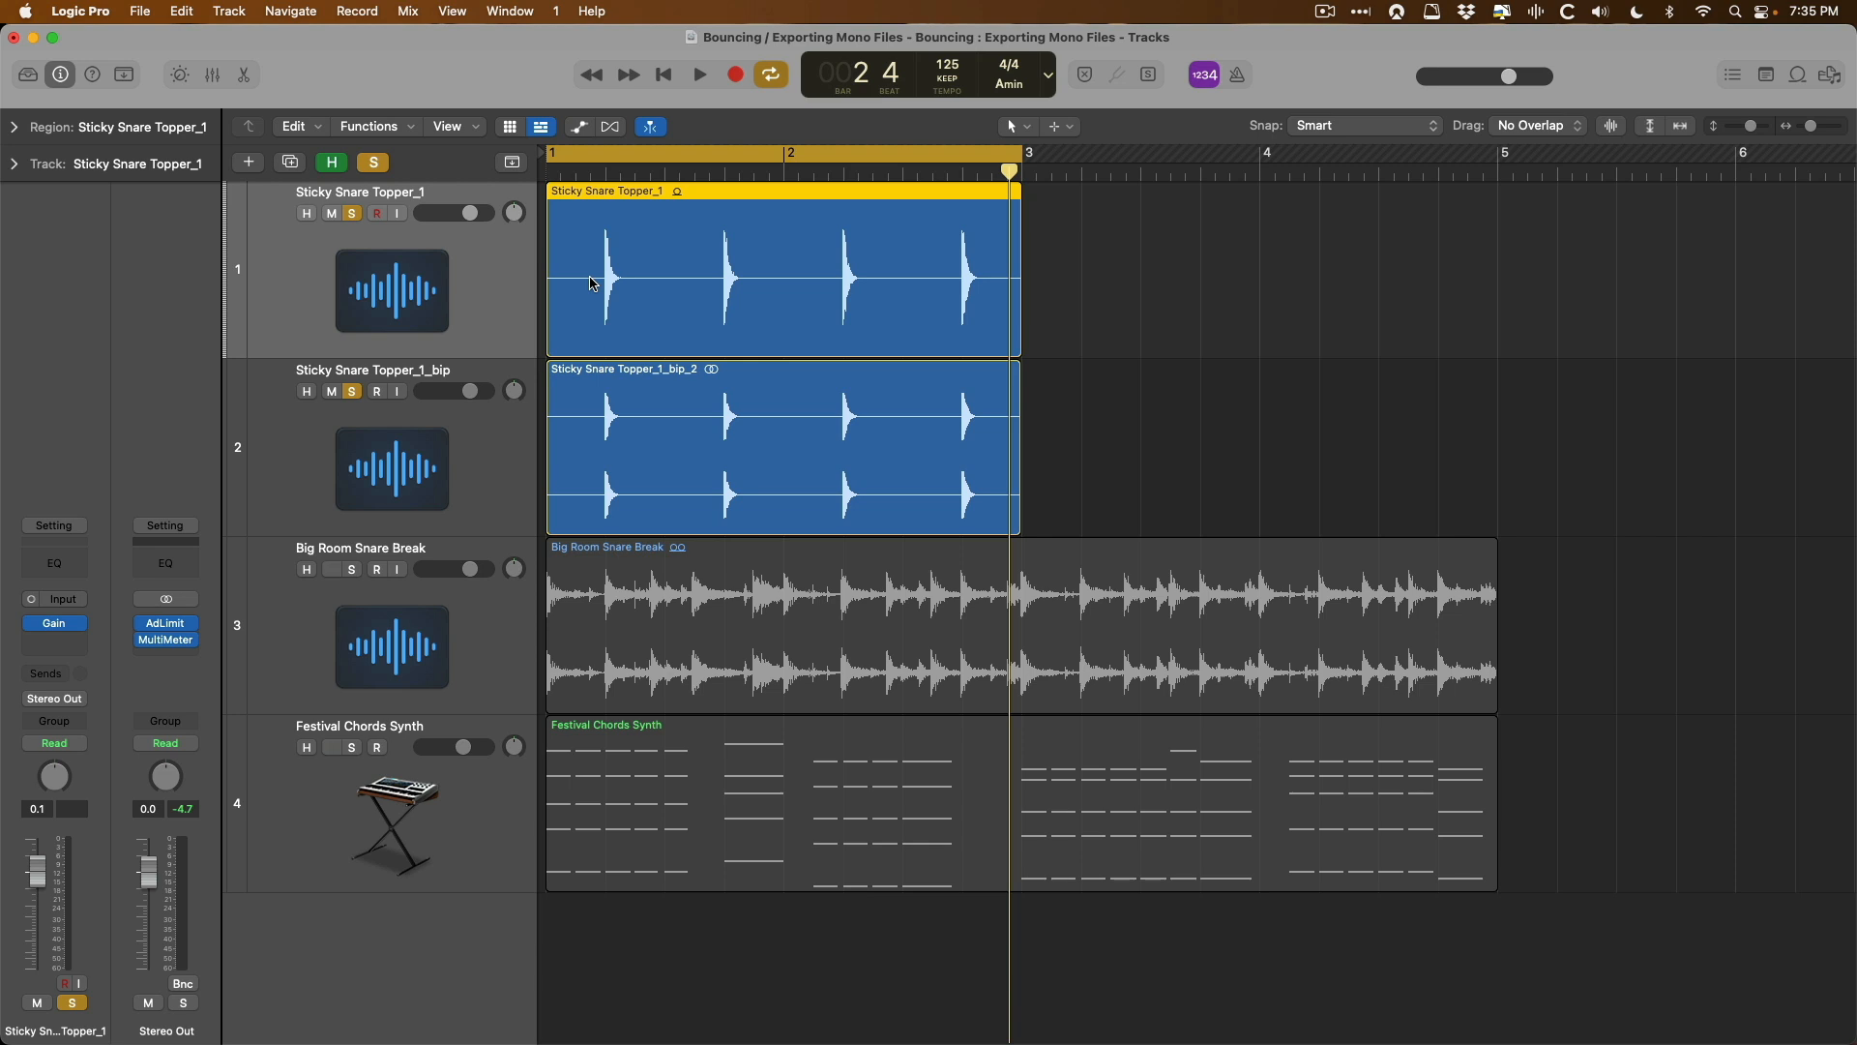
click(57, 627)
click(591, 279)
- Zoom in on the first snare hit of both soloed tracks to compare waveform polarity, and recheck the Gain plug-in's Phase Invert
drag(592, 241, 652, 509)
drag(854, 423, 937, 919)
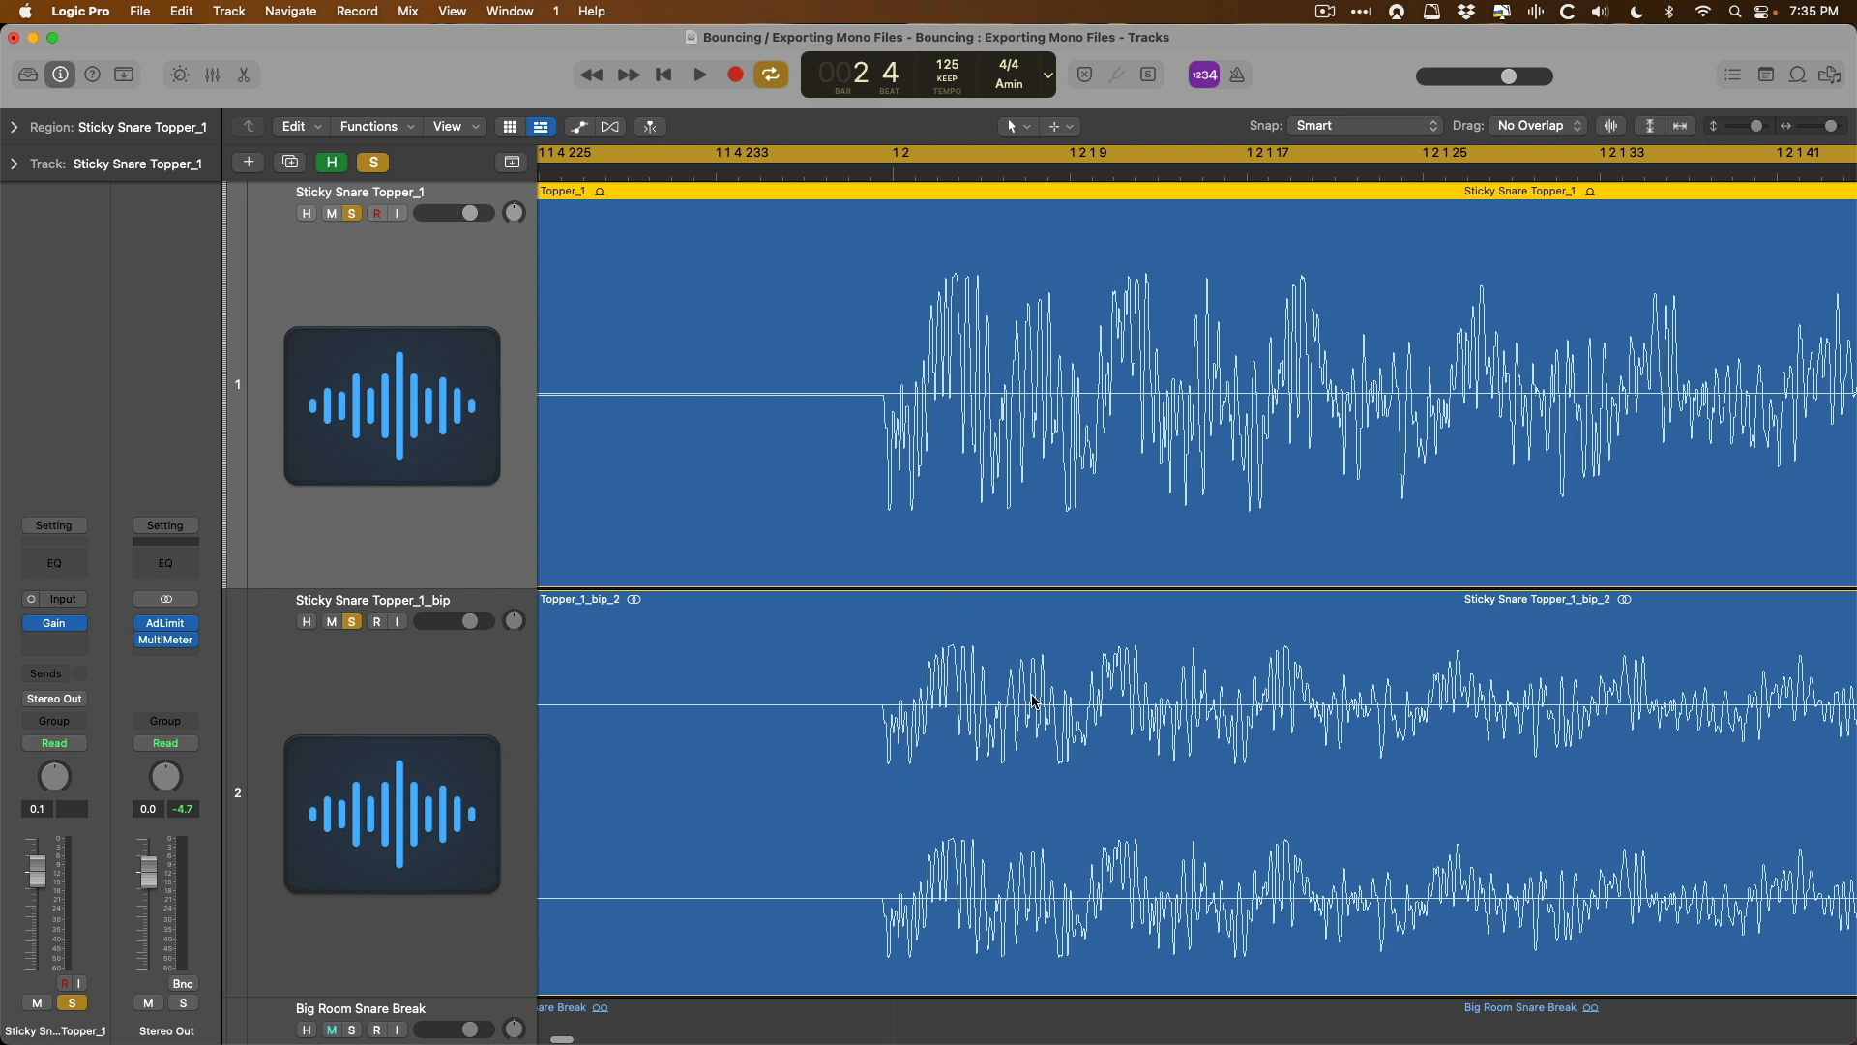
click(54, 623)
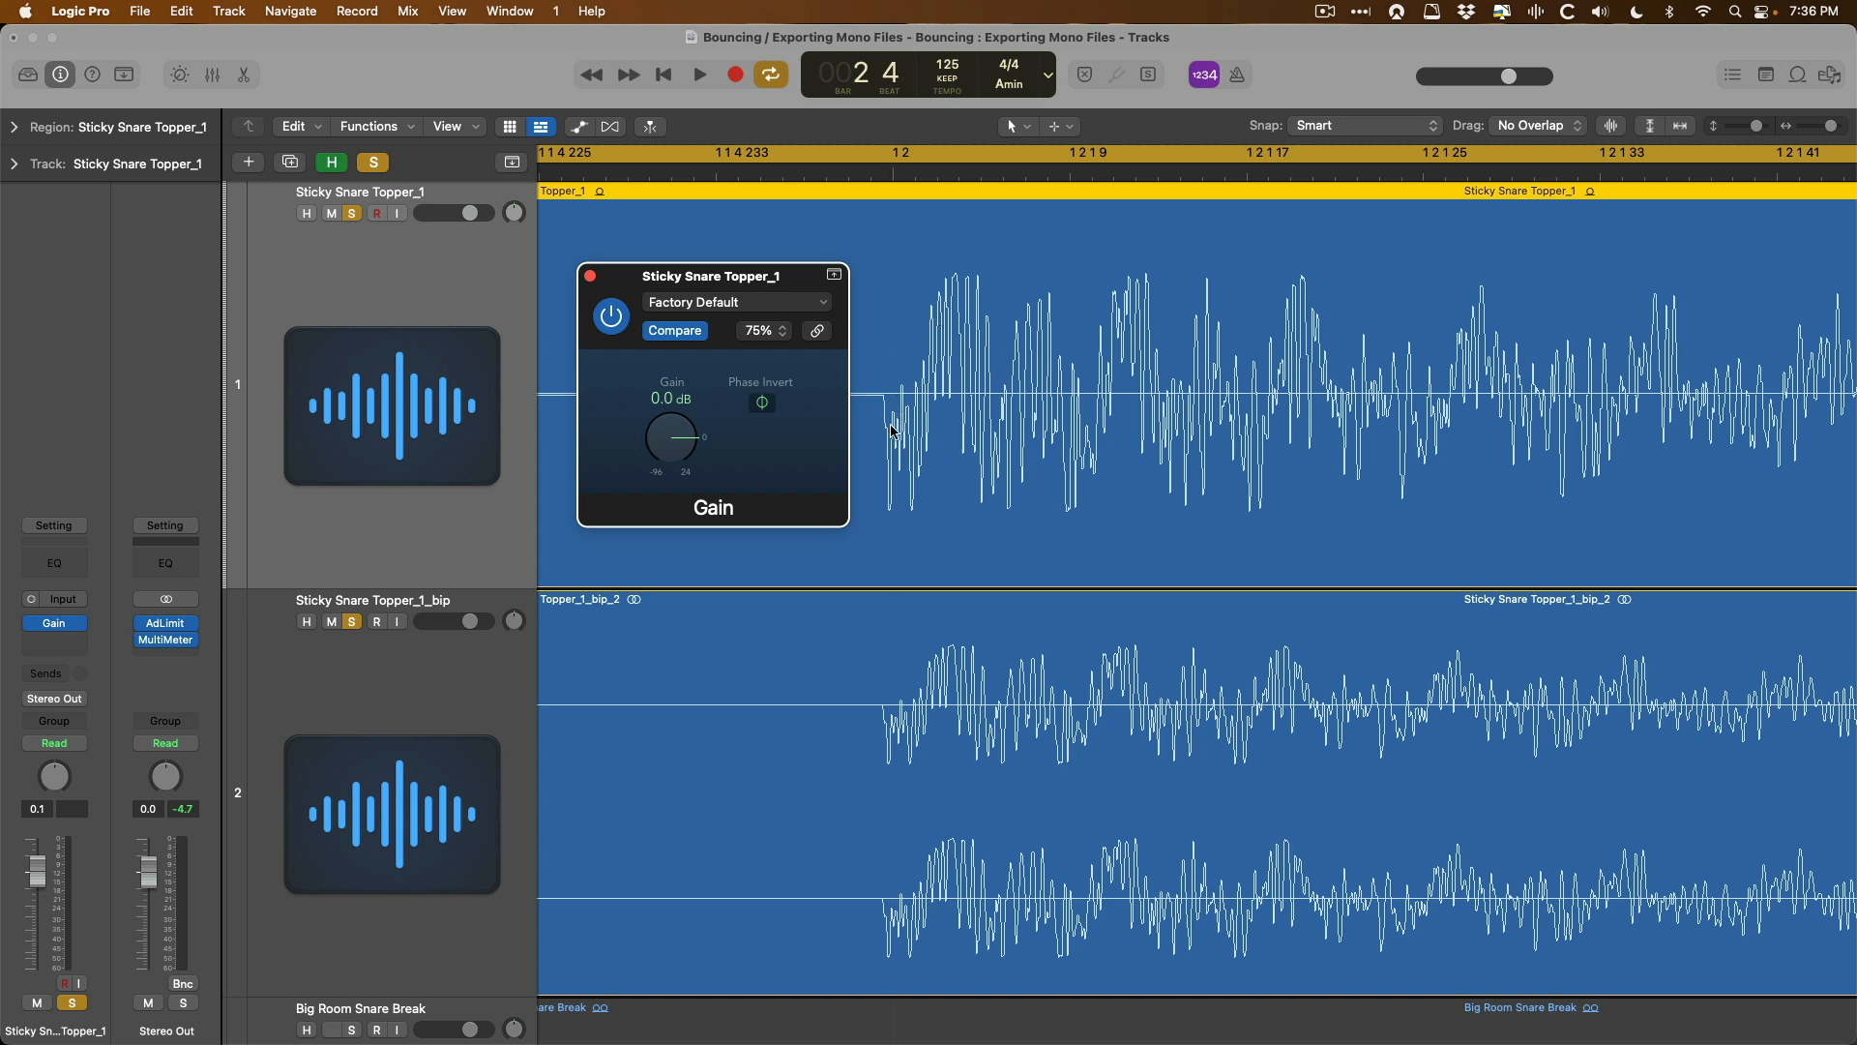
click(590, 275)
ctrl+alt+click(757, 300)
ctrl+alt+click(758, 300)
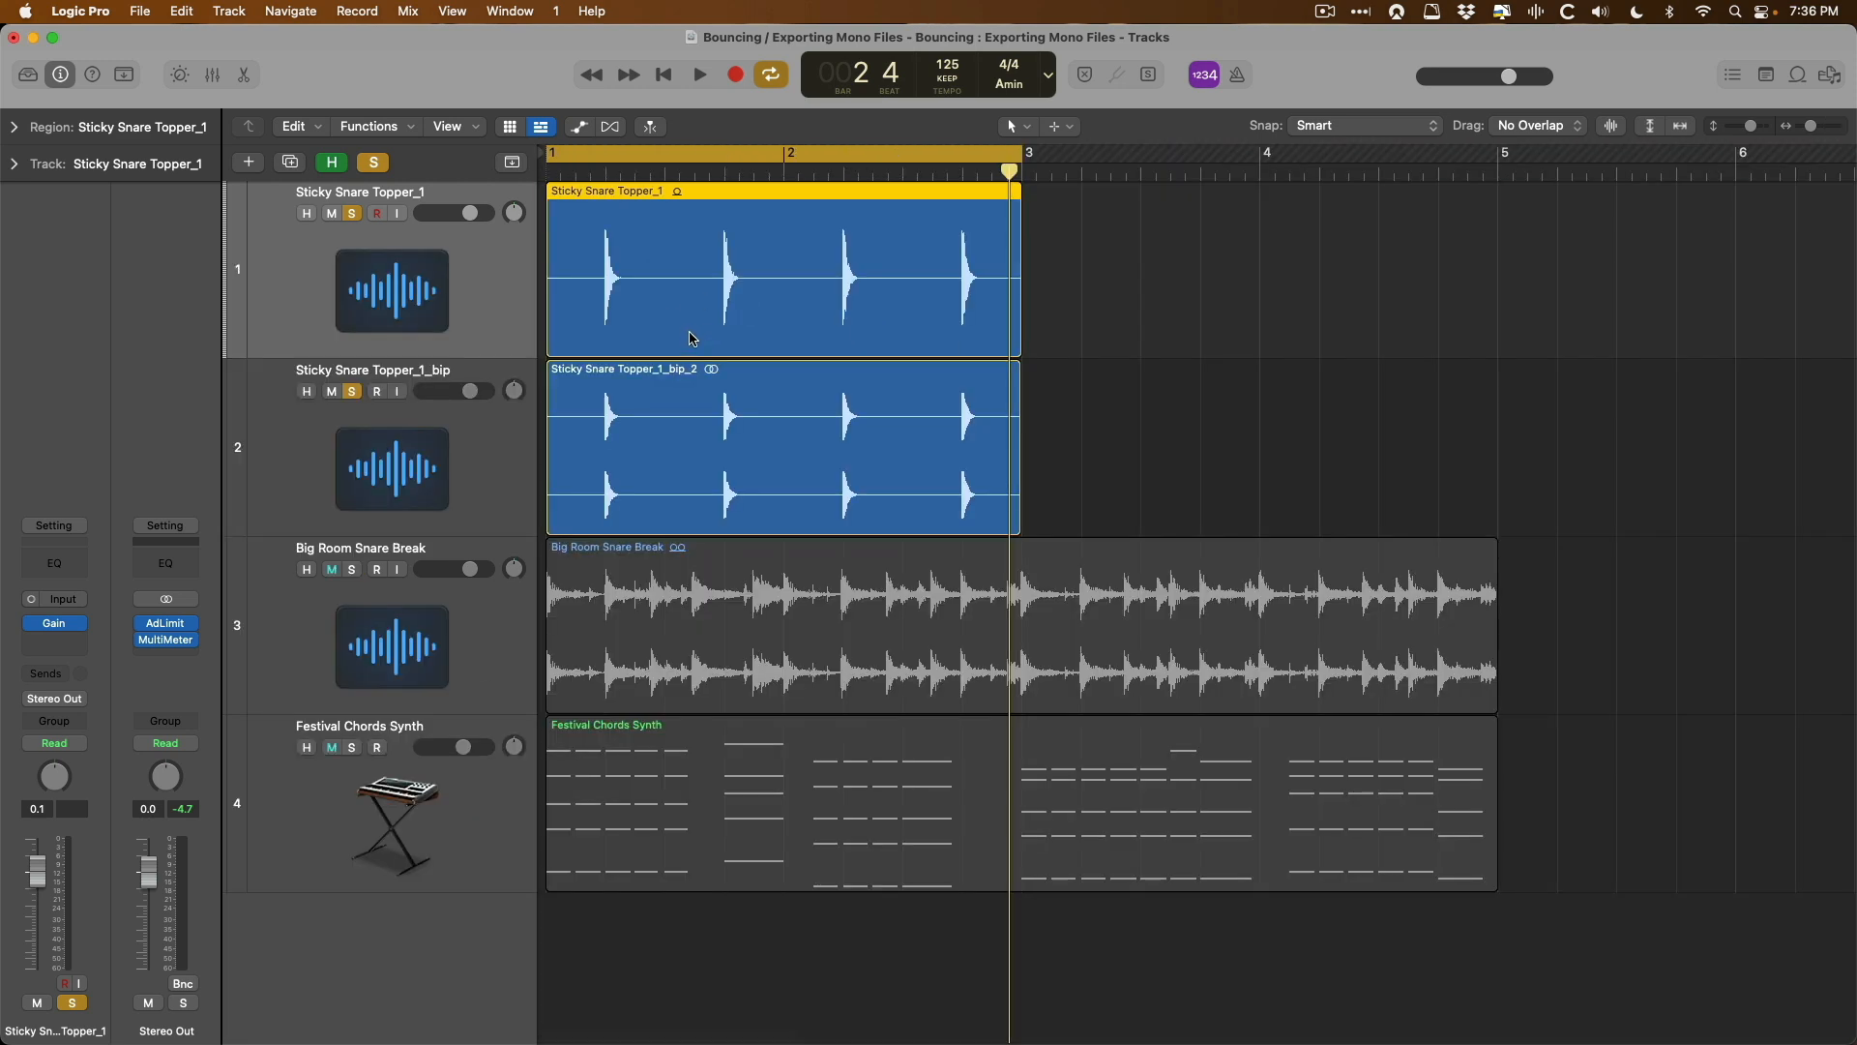
- Play both soloed snare tracks while comparing their channel levels in the mixer, then check the Phase Invert setting in Sticky Snare Topper_1's Gain plug-in
key(x)
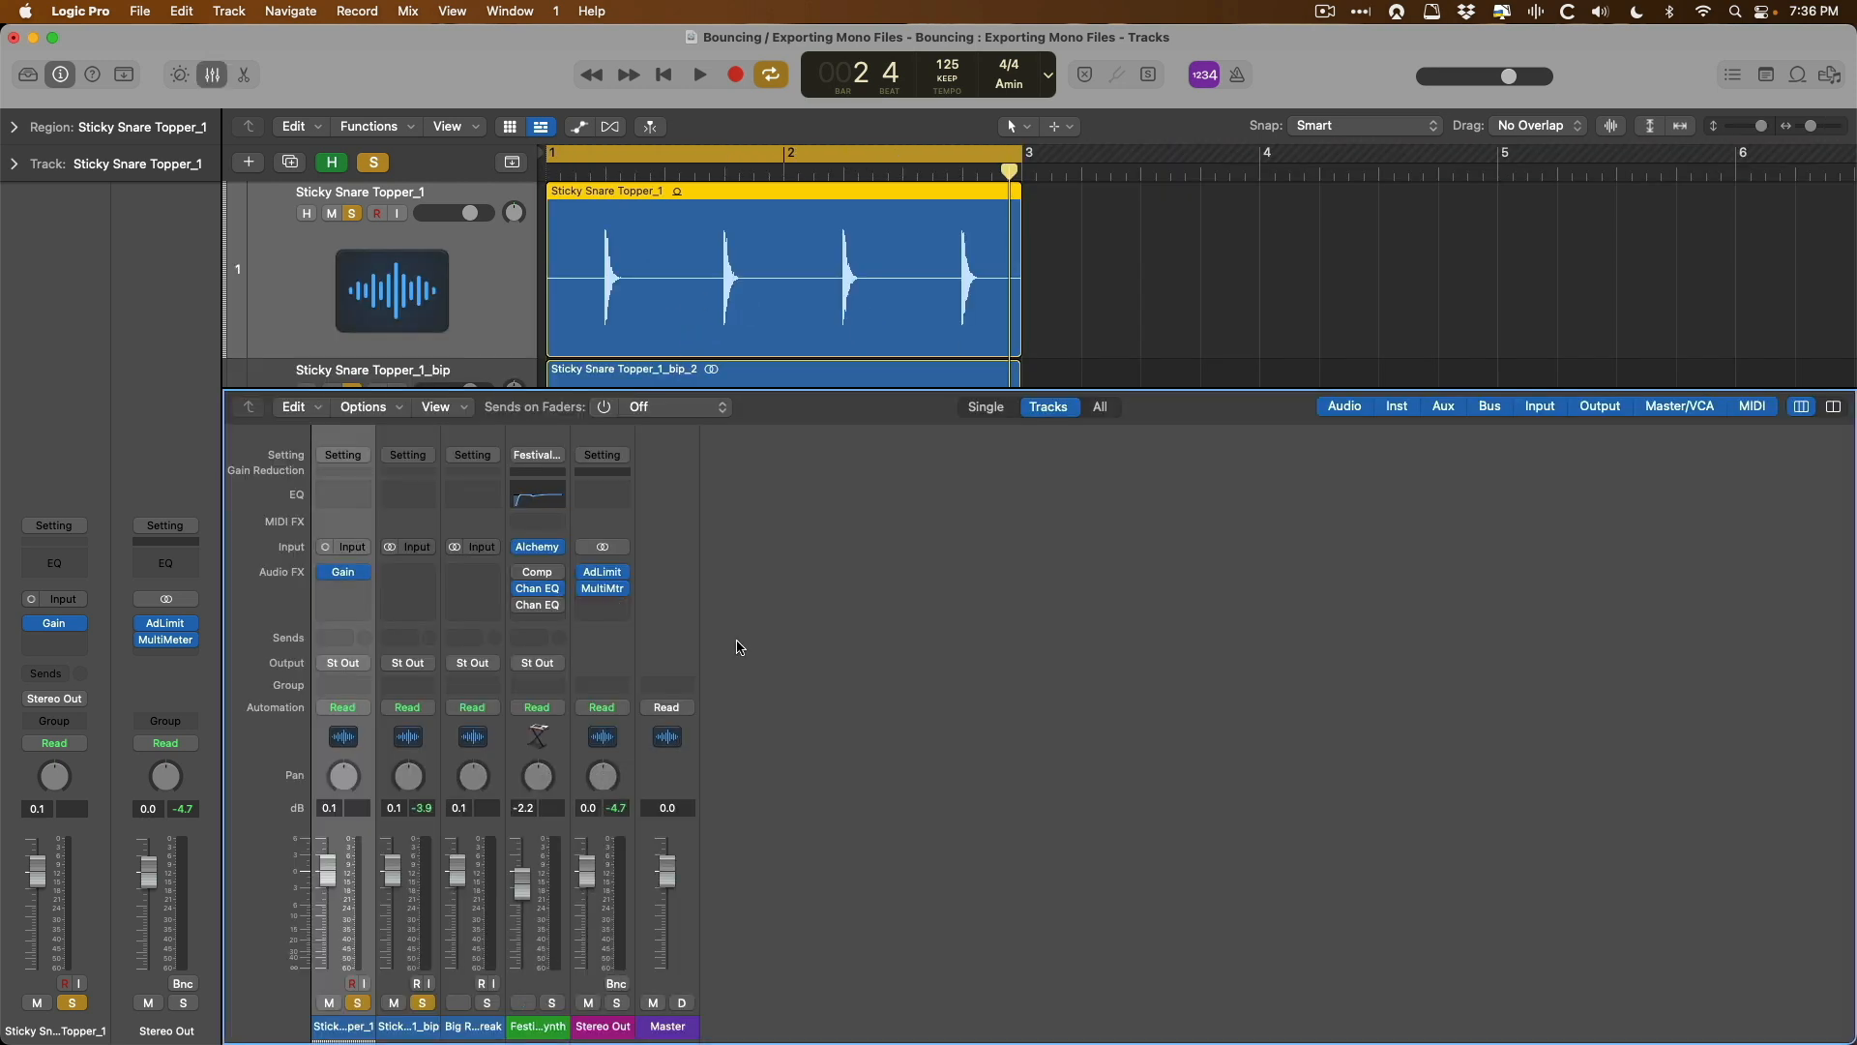
key(space)
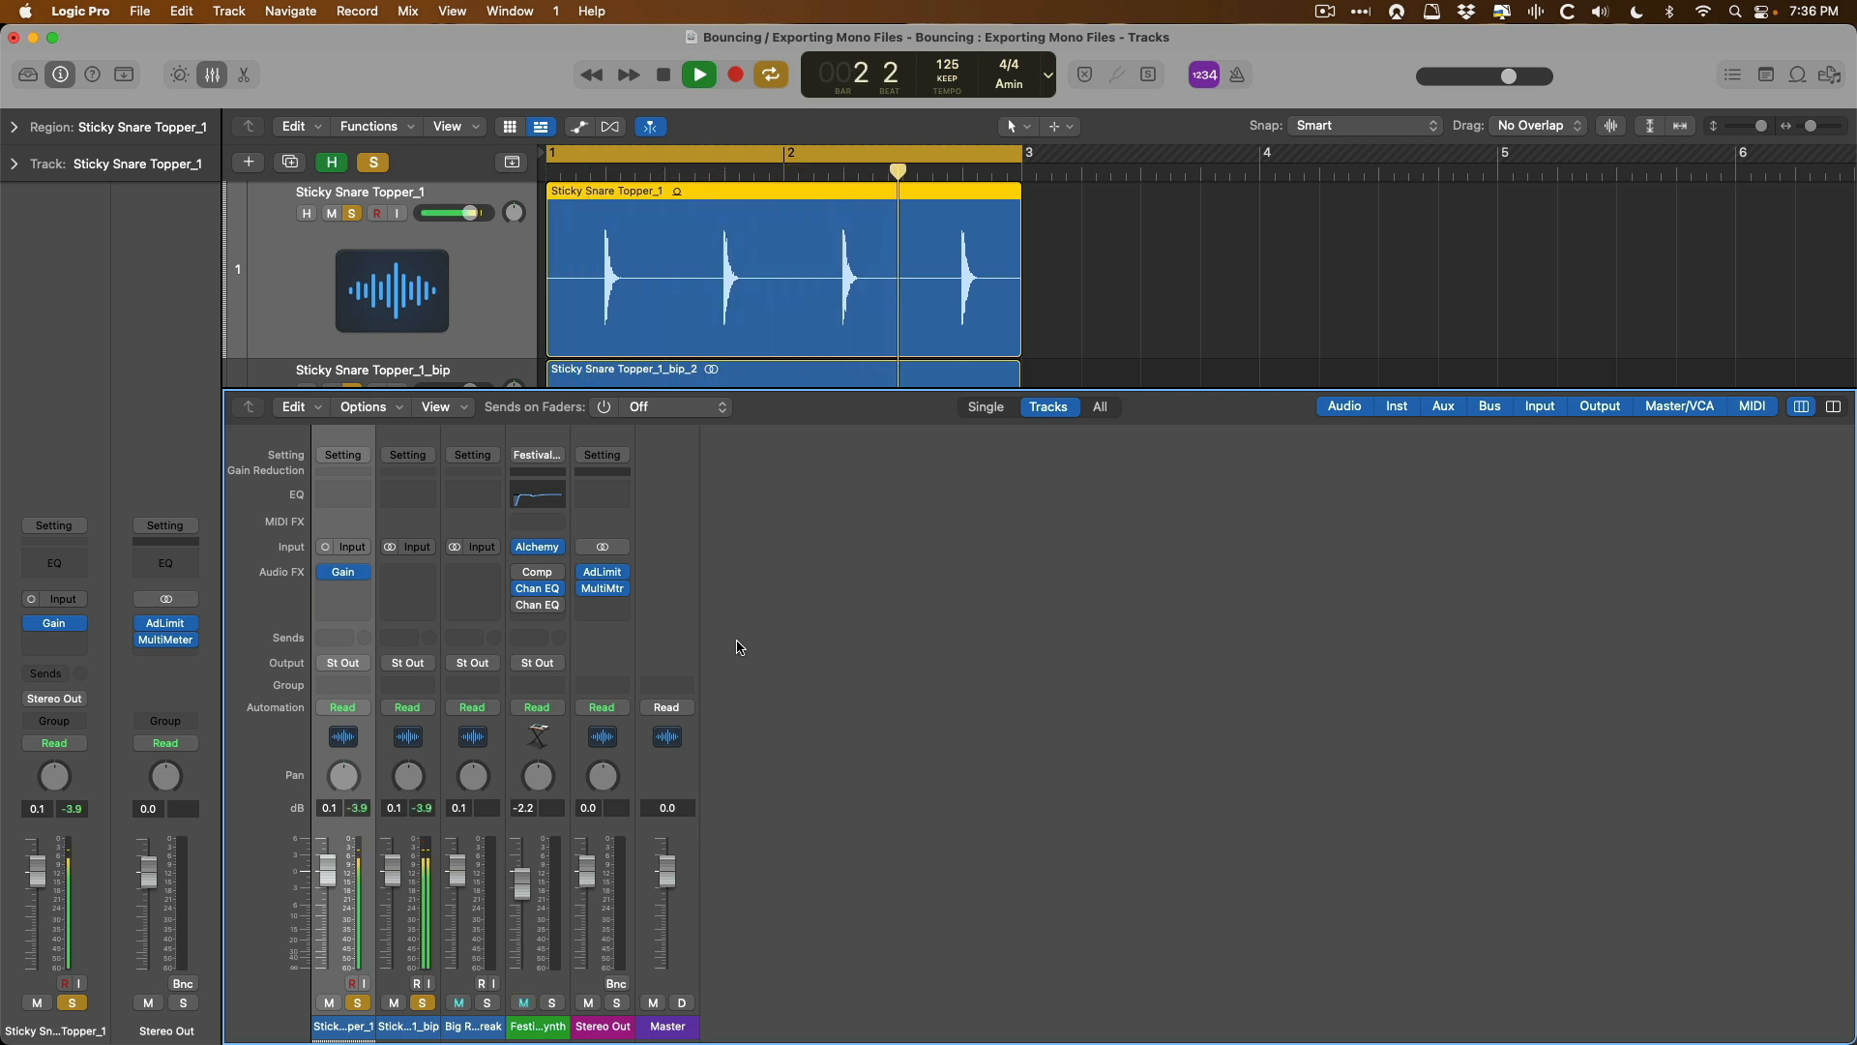
key(space)
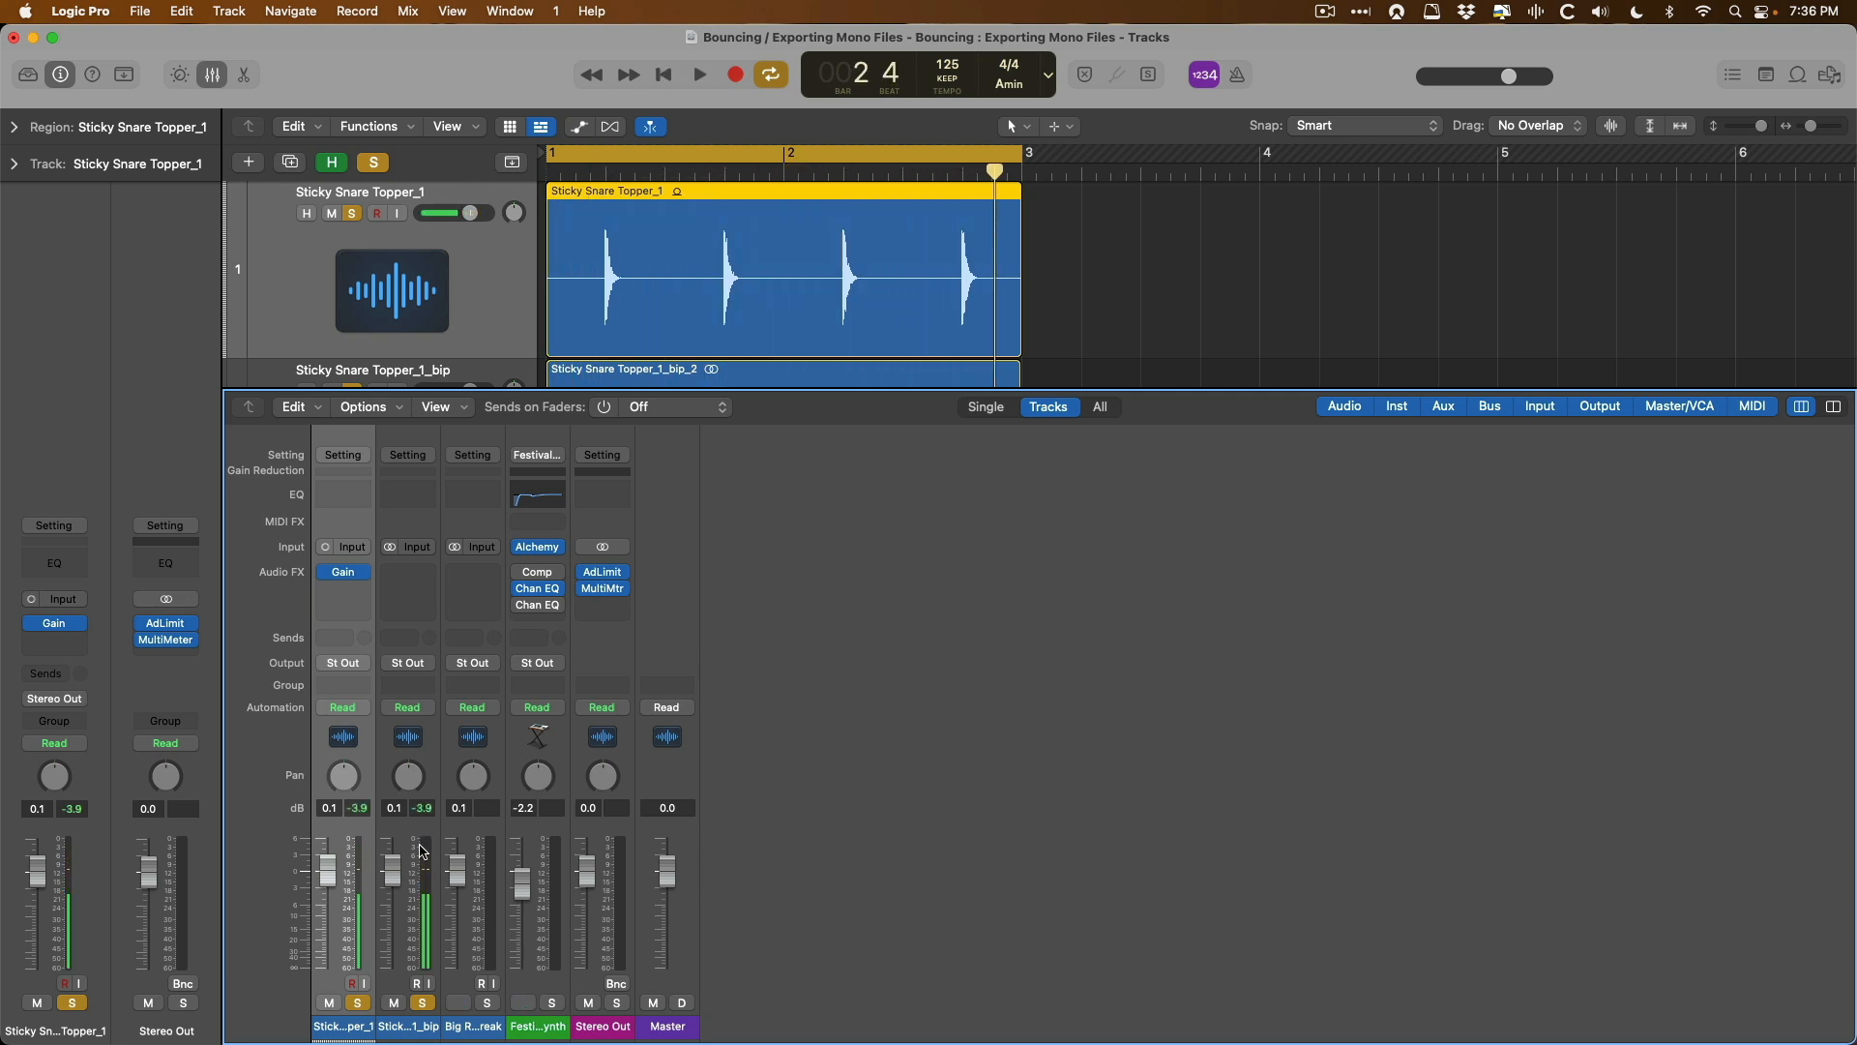
click(351, 574)
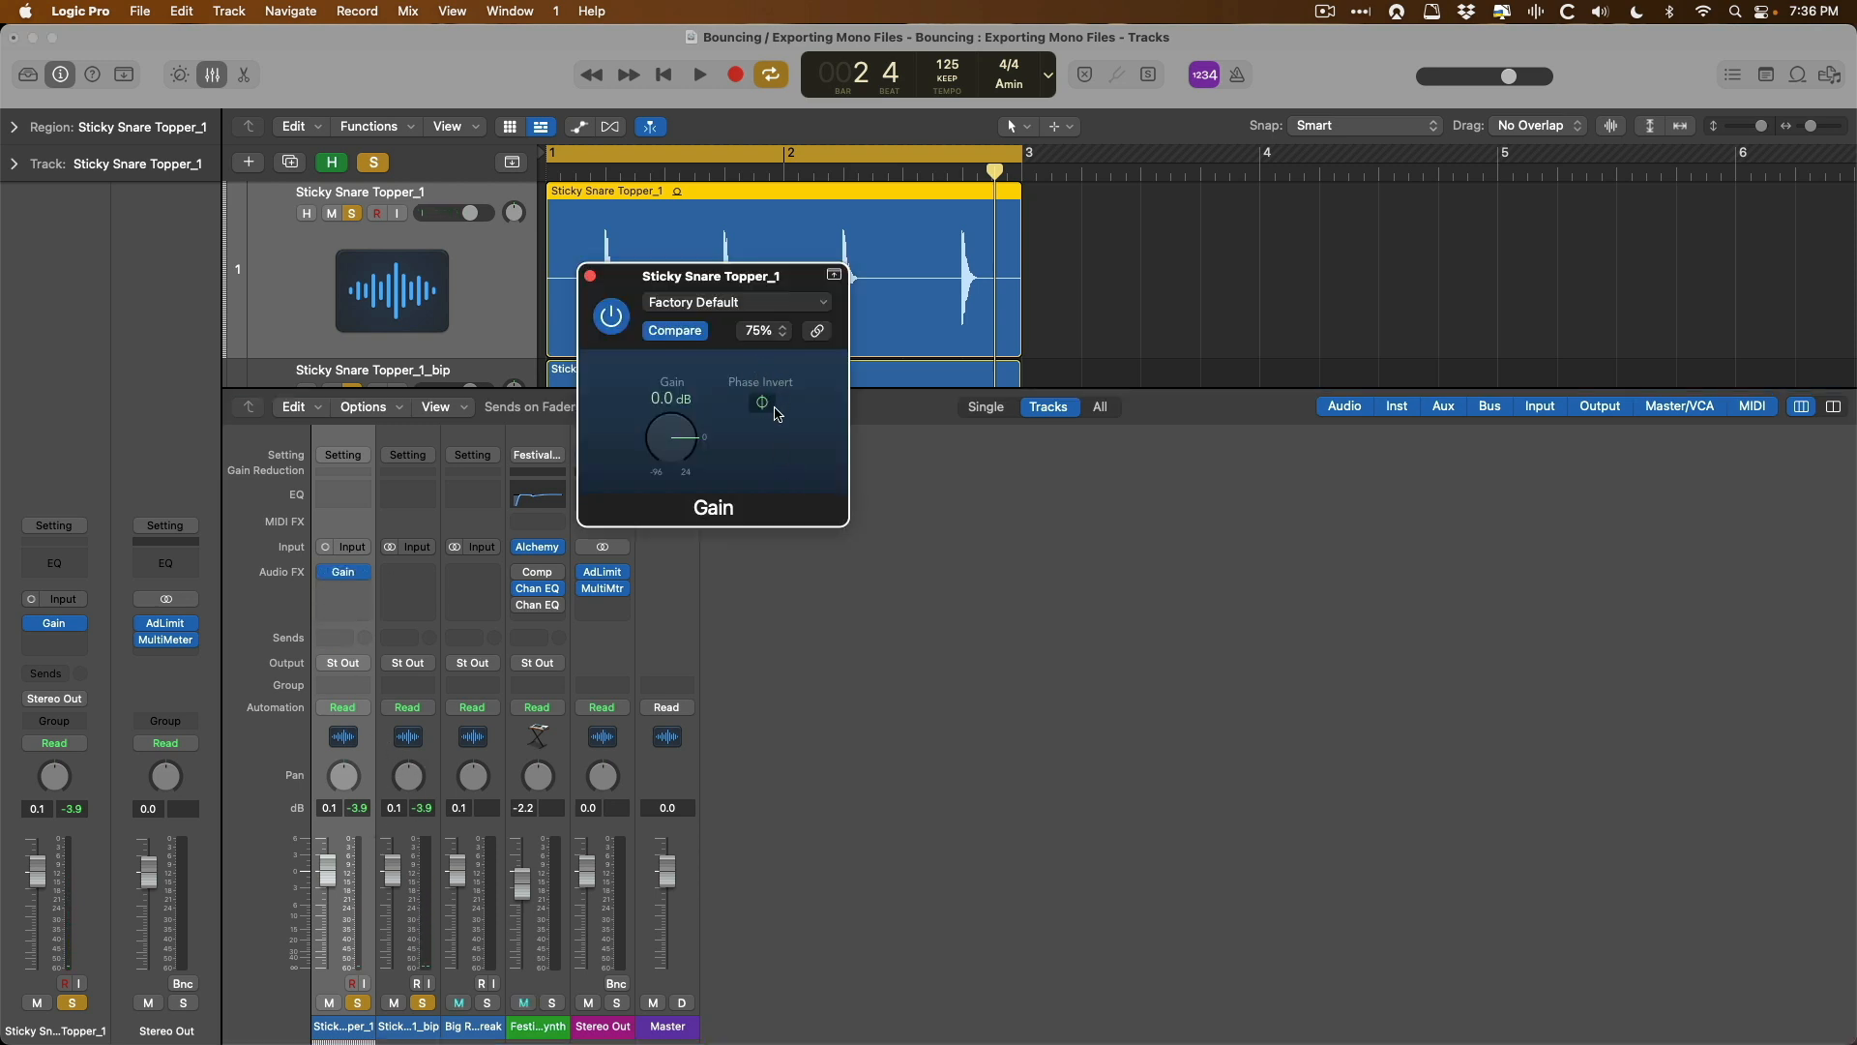
click(593, 278)
key(x)
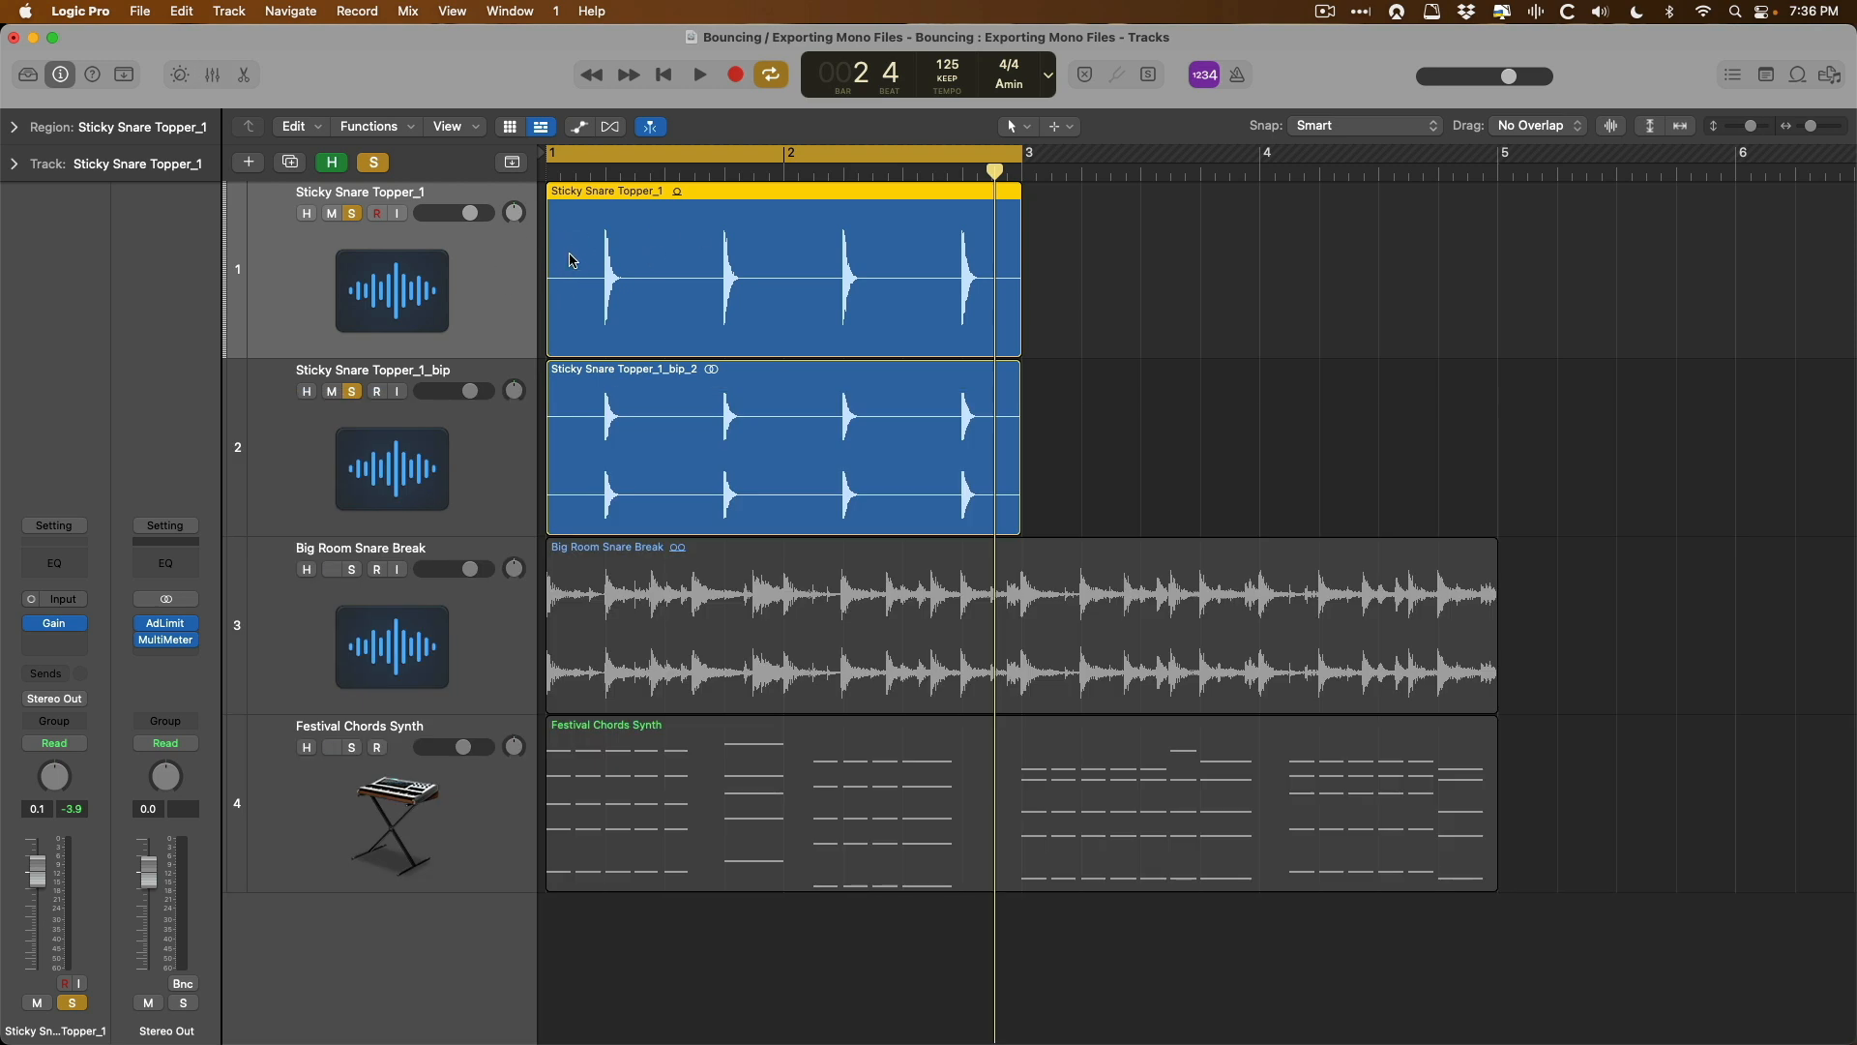
- Leave only the Sticky Snare Topper_1_bip track soloed and play it while examining the MultiMeter's Goniometer on the Stereo Out
click(538, 385)
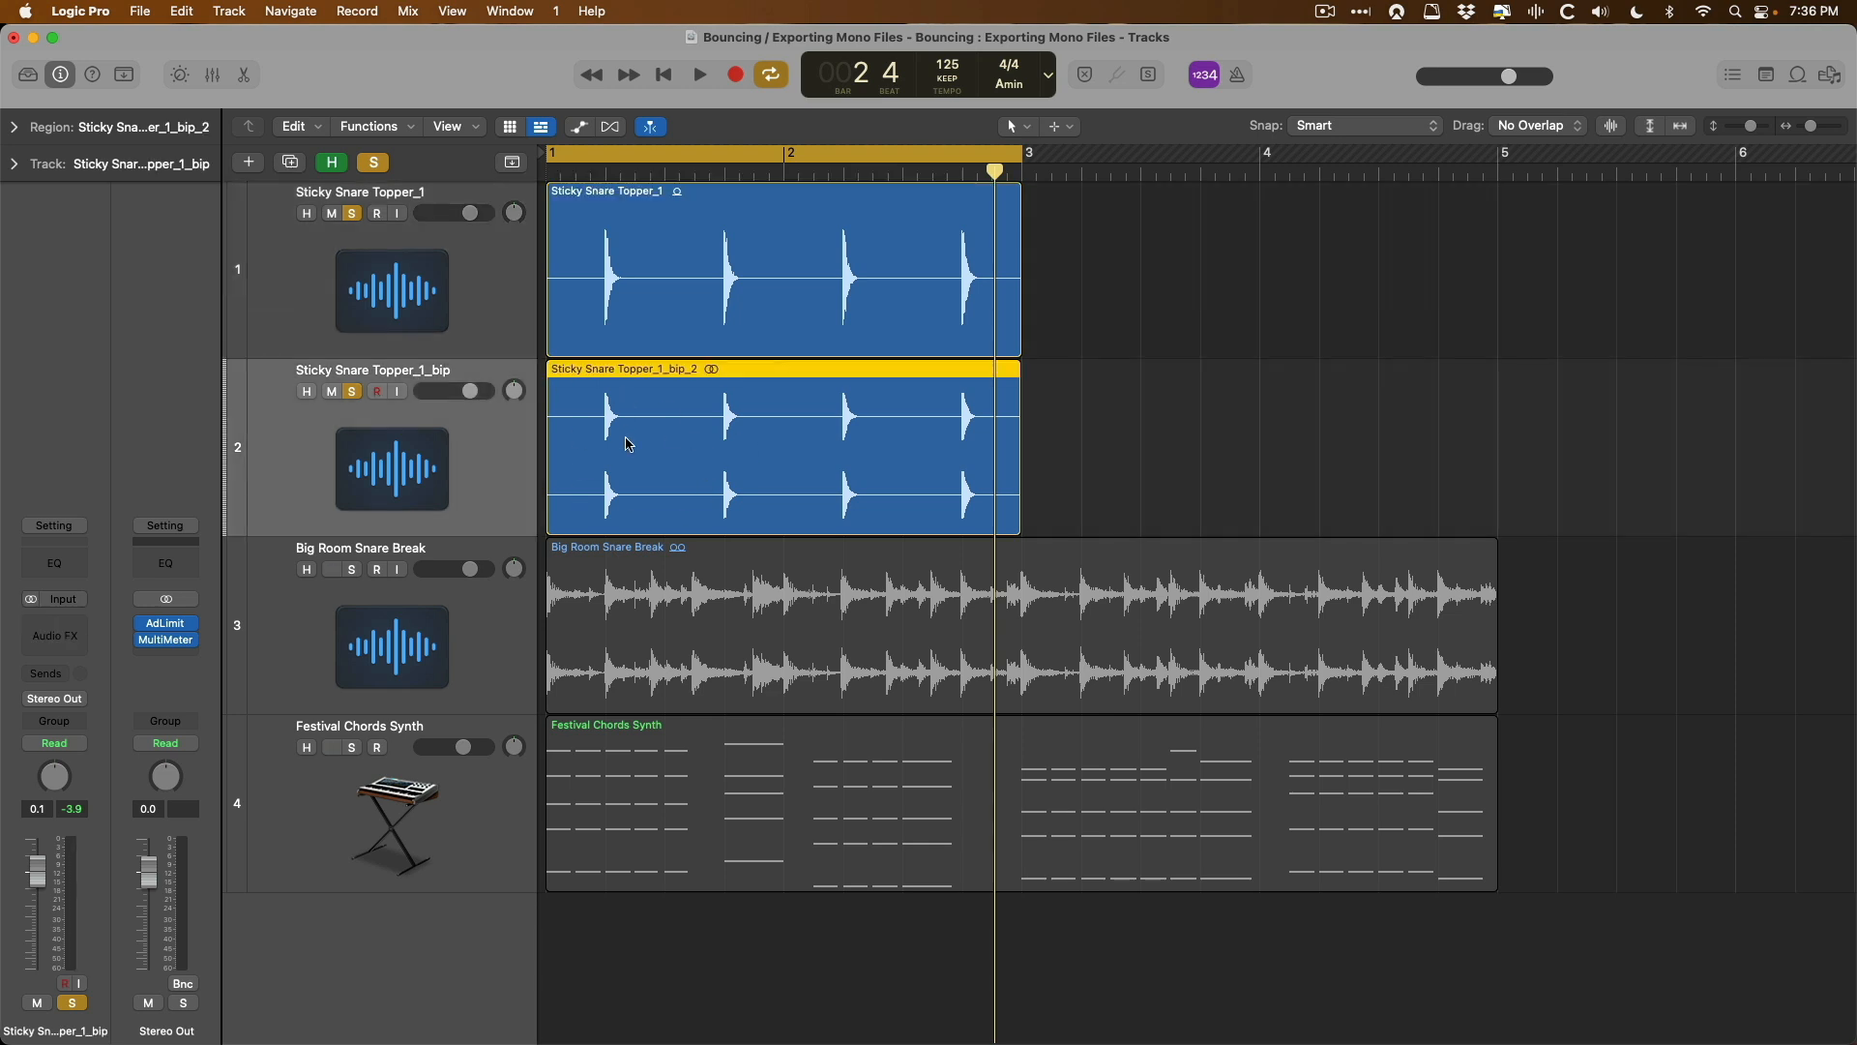
click(479, 308)
click(427, 450)
click(352, 213)
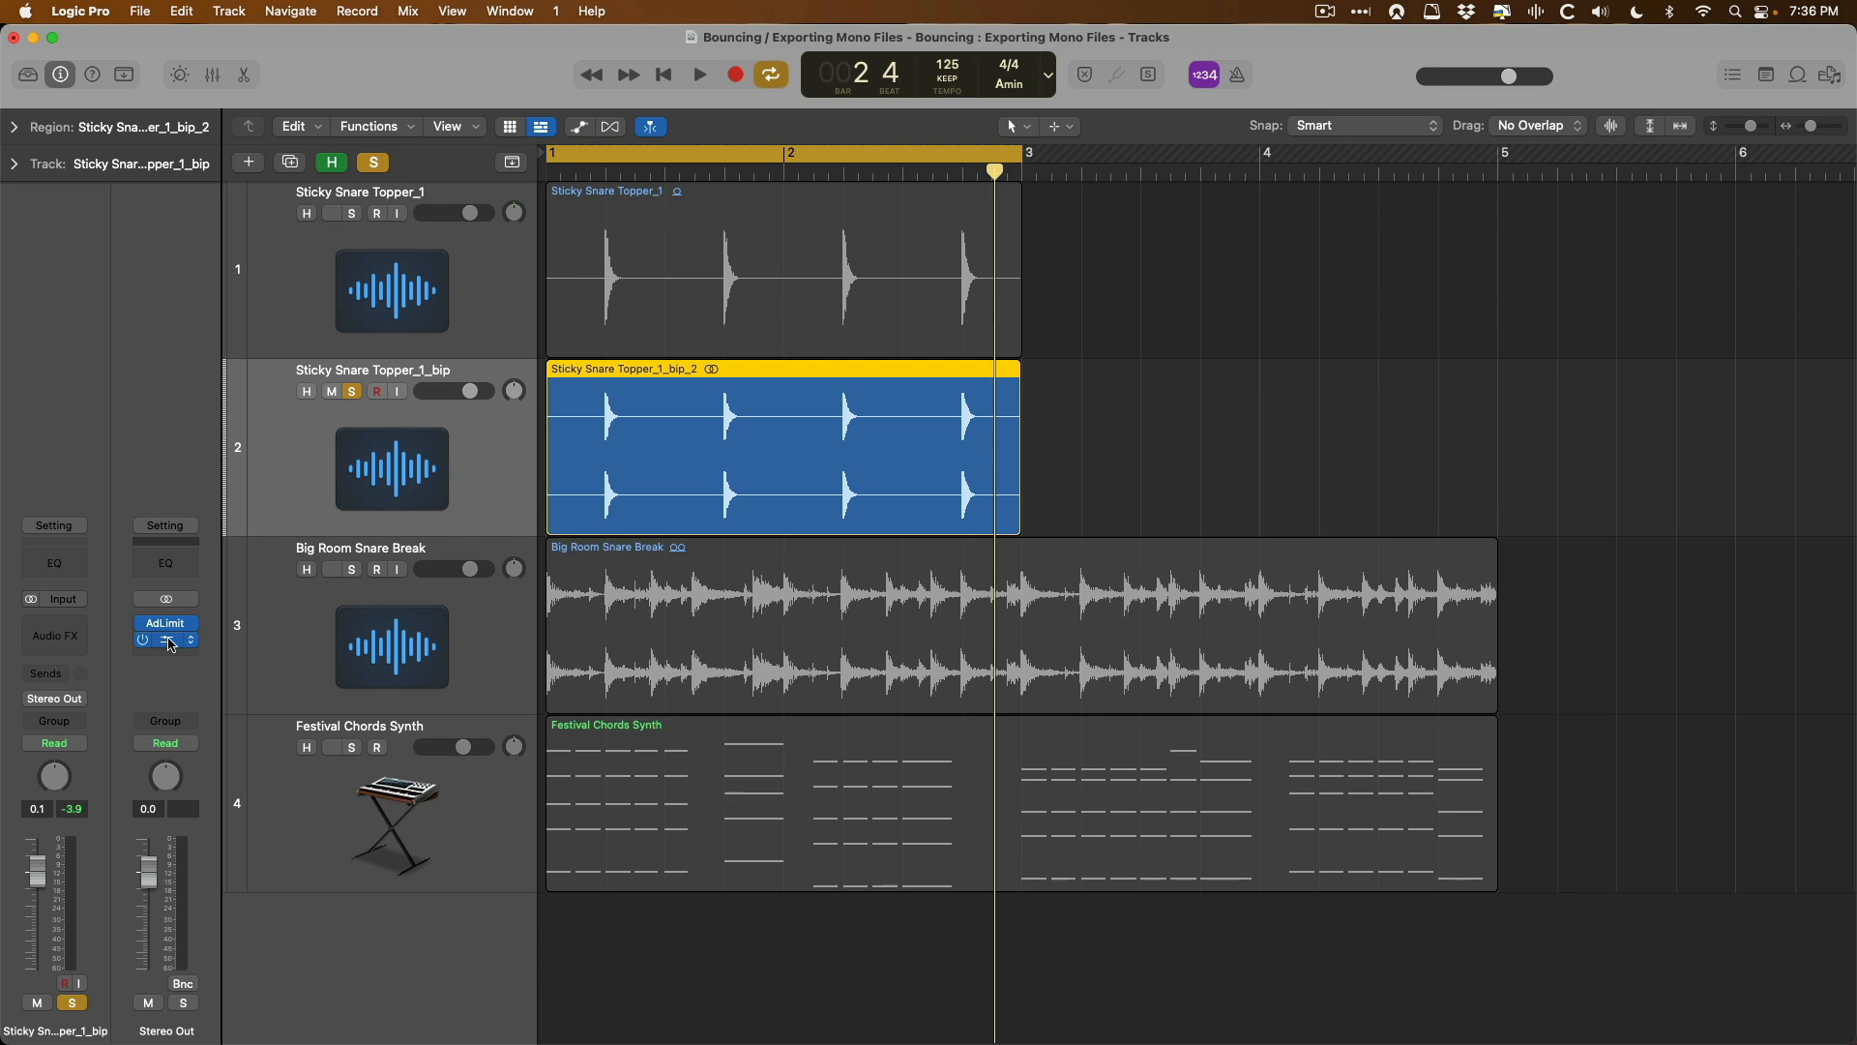
click(170, 642)
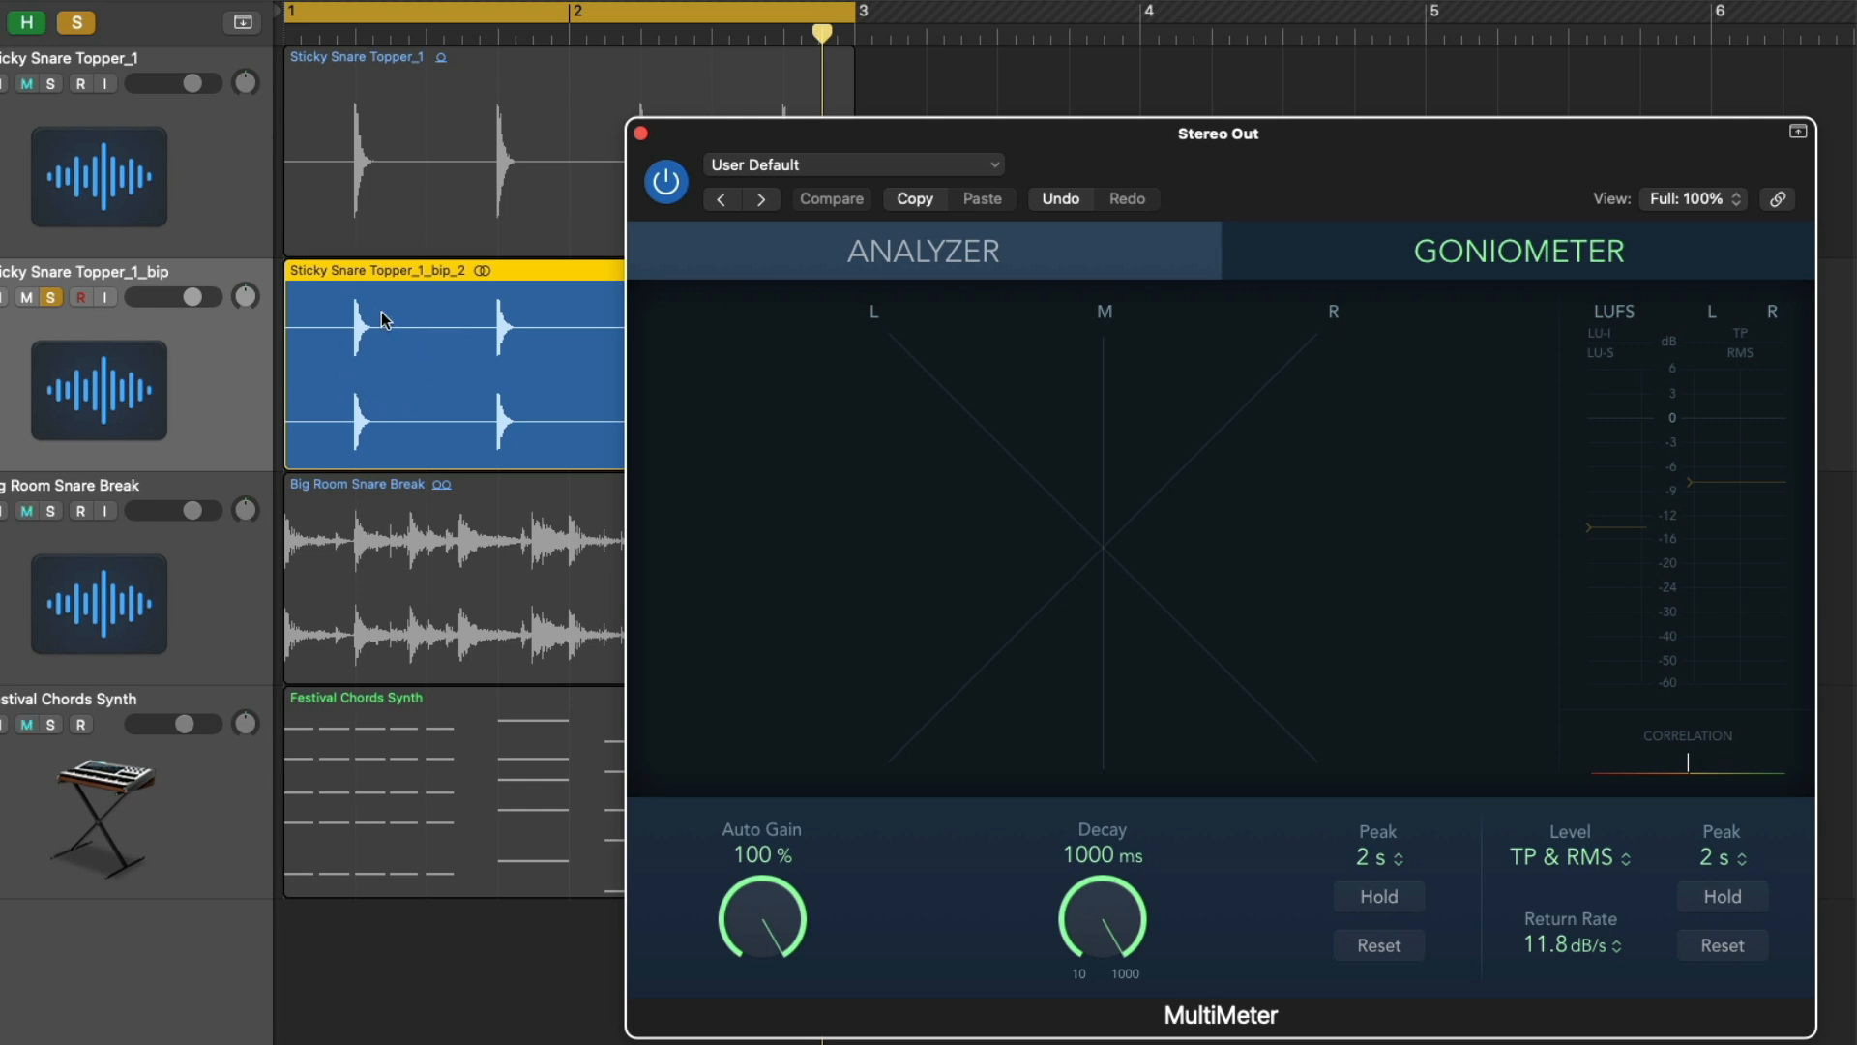
key(Return)
key(space)
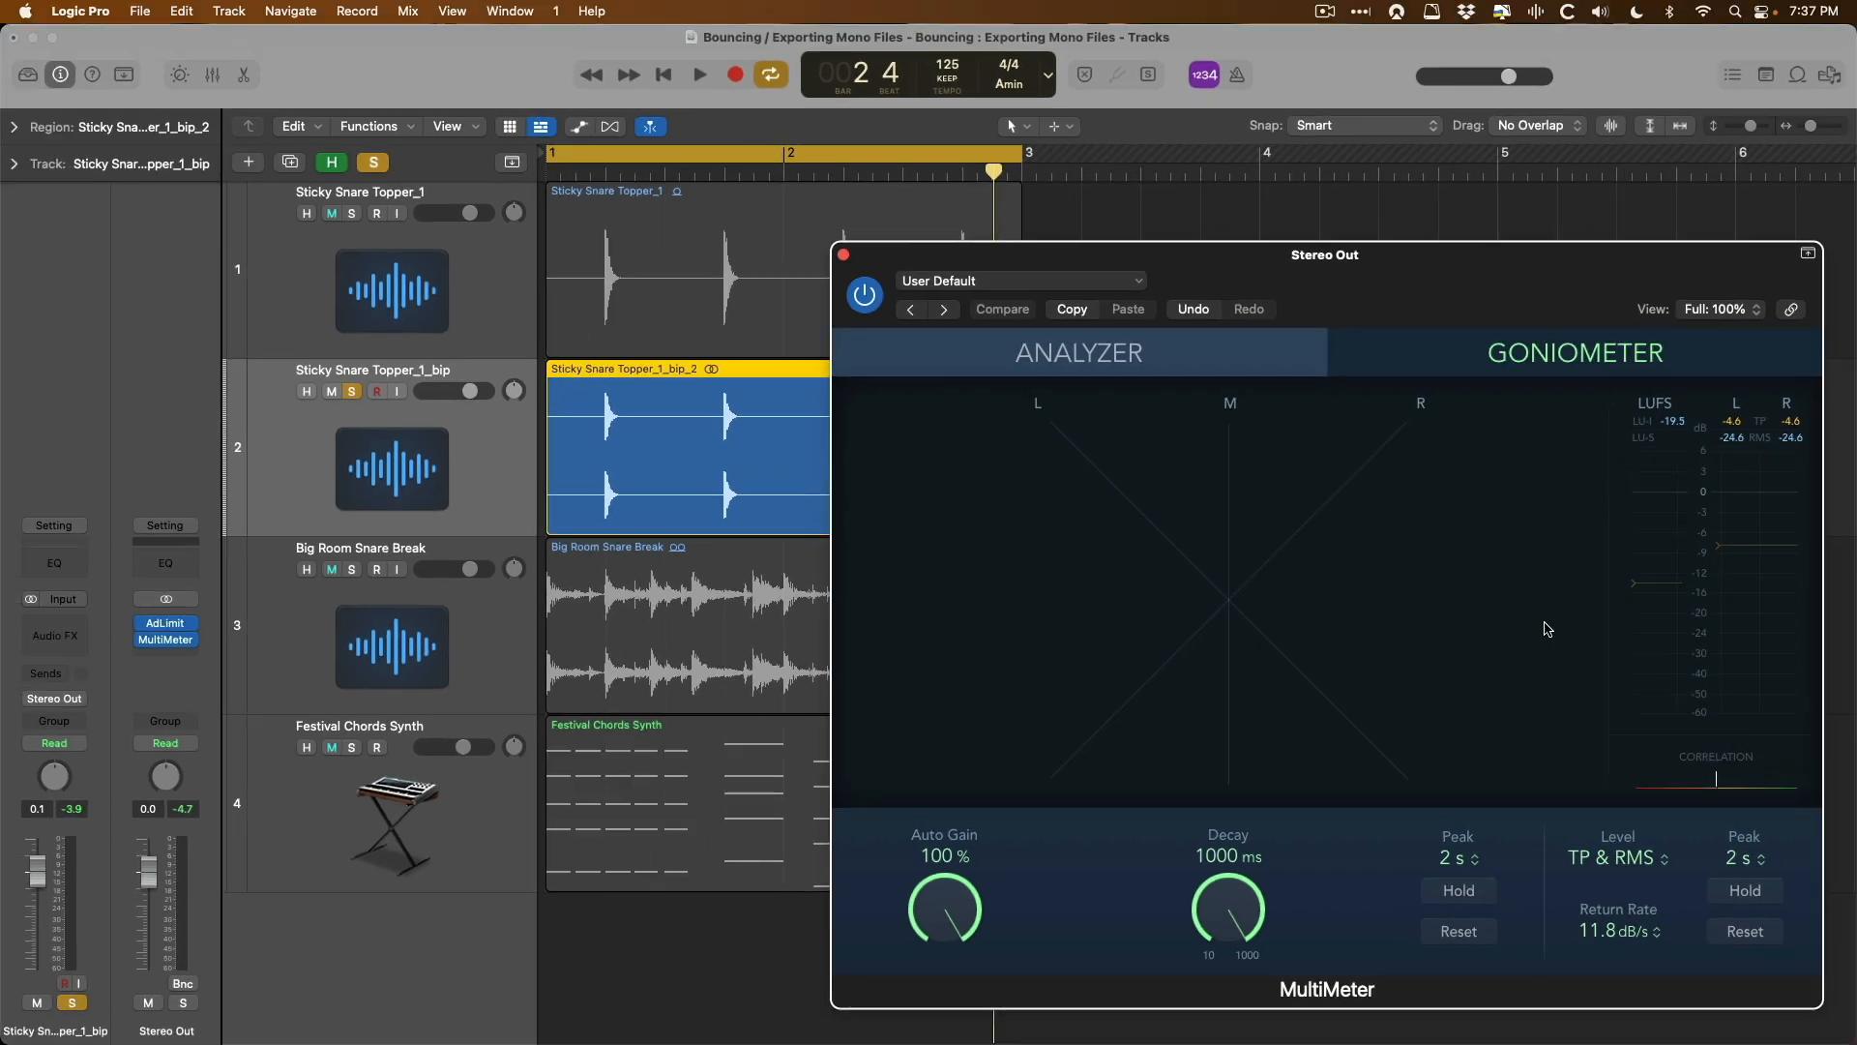
click(843, 254)
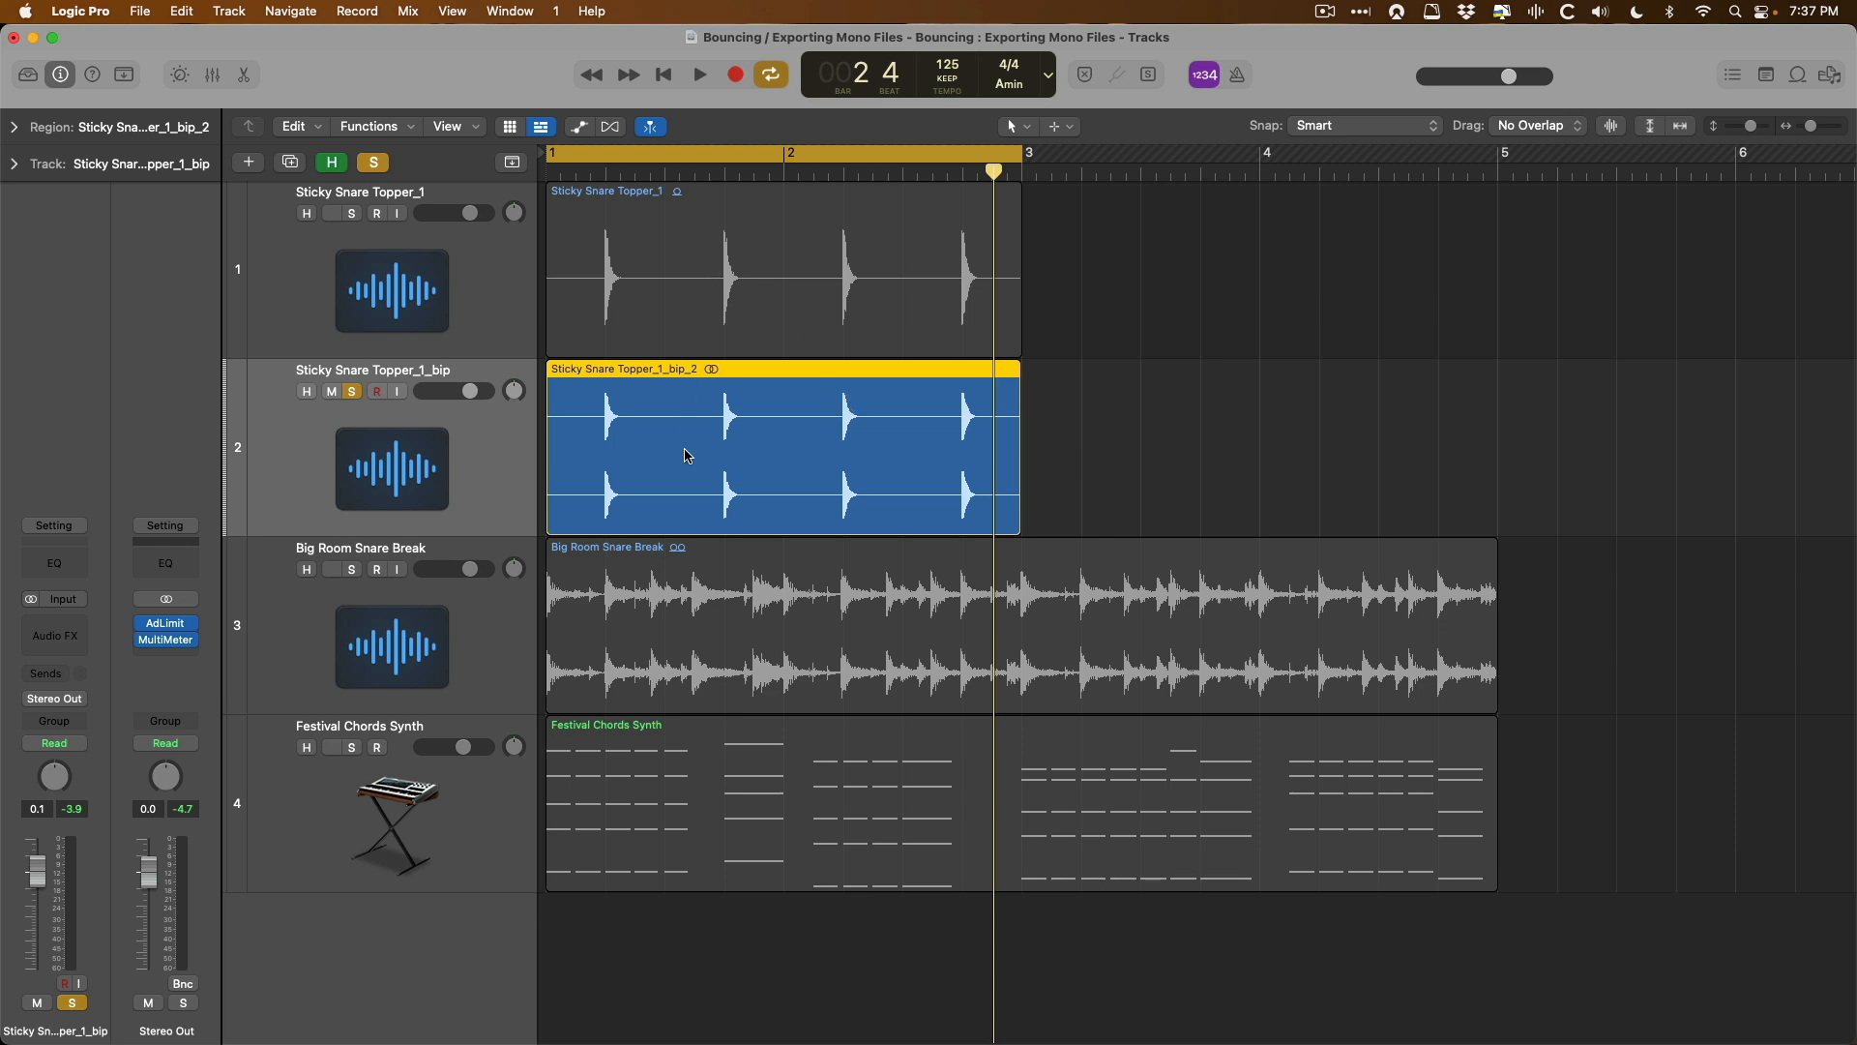
- Solo only the Sticky Snare Topper_1 track and set its channel mode to Stereo
click(471, 244)
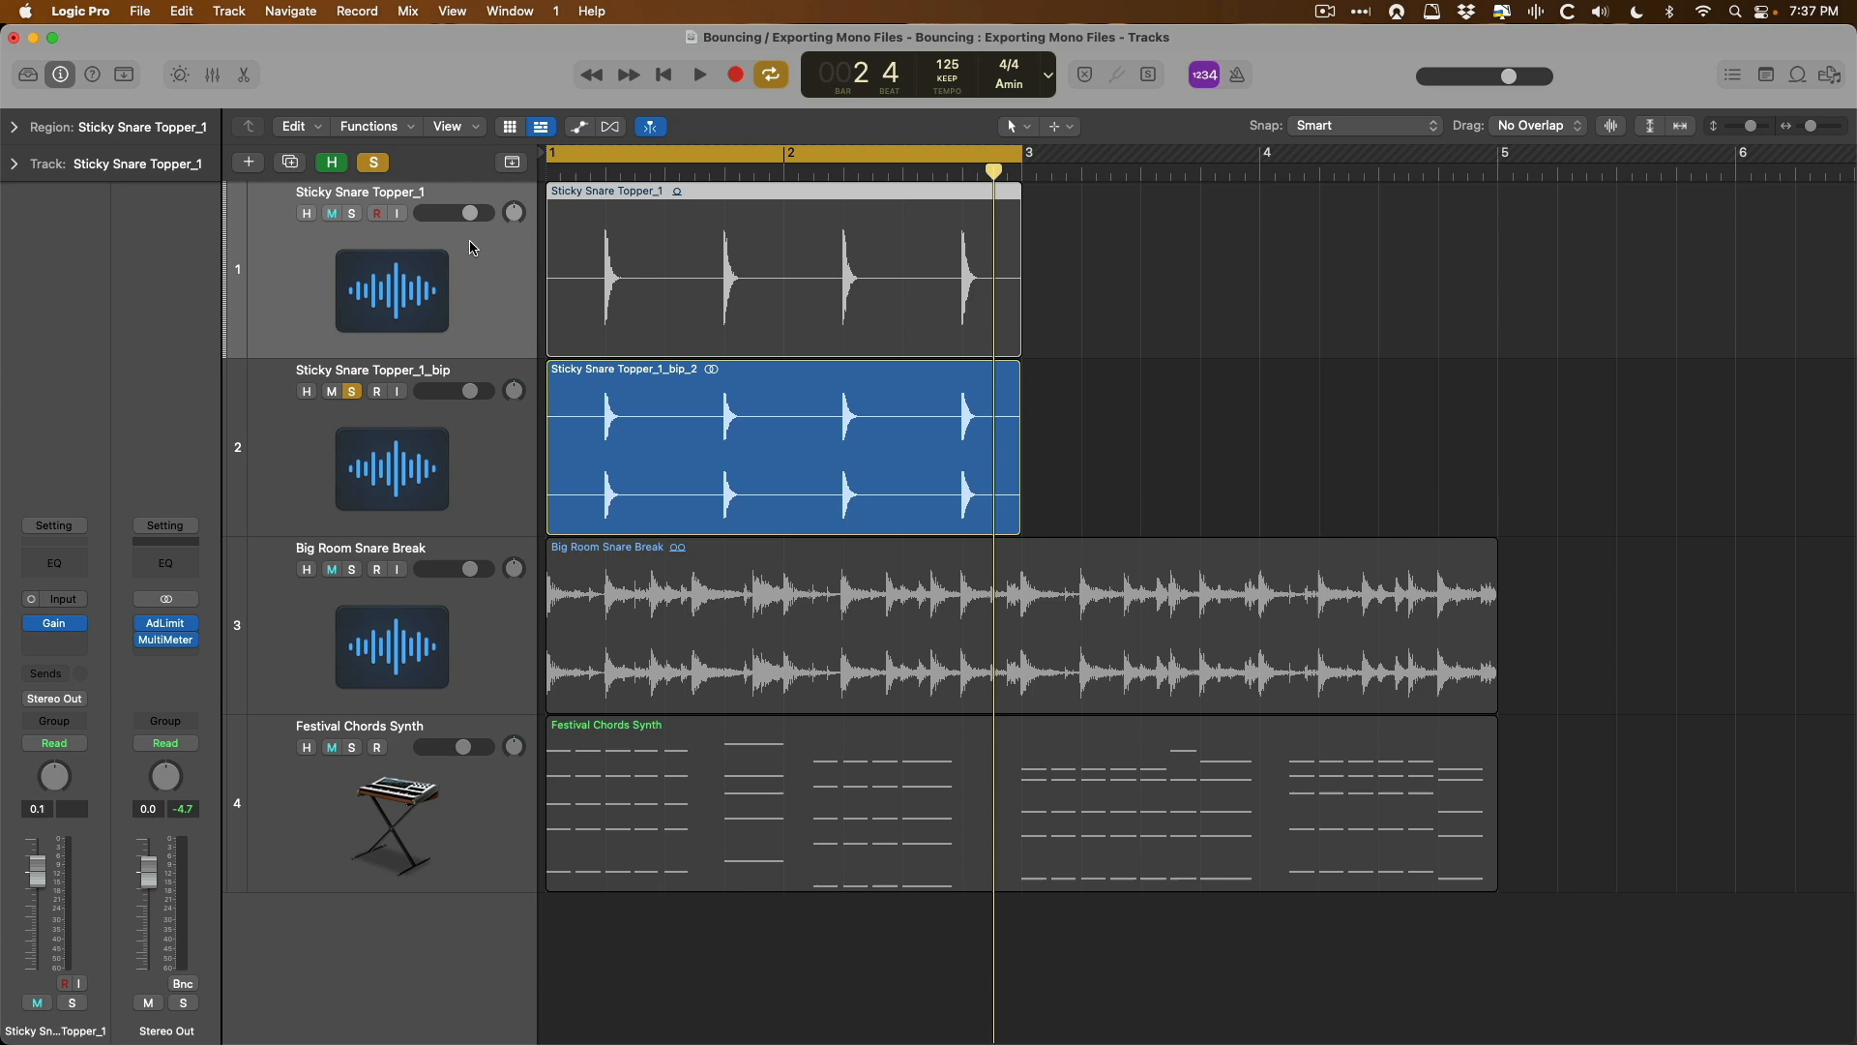
click(353, 214)
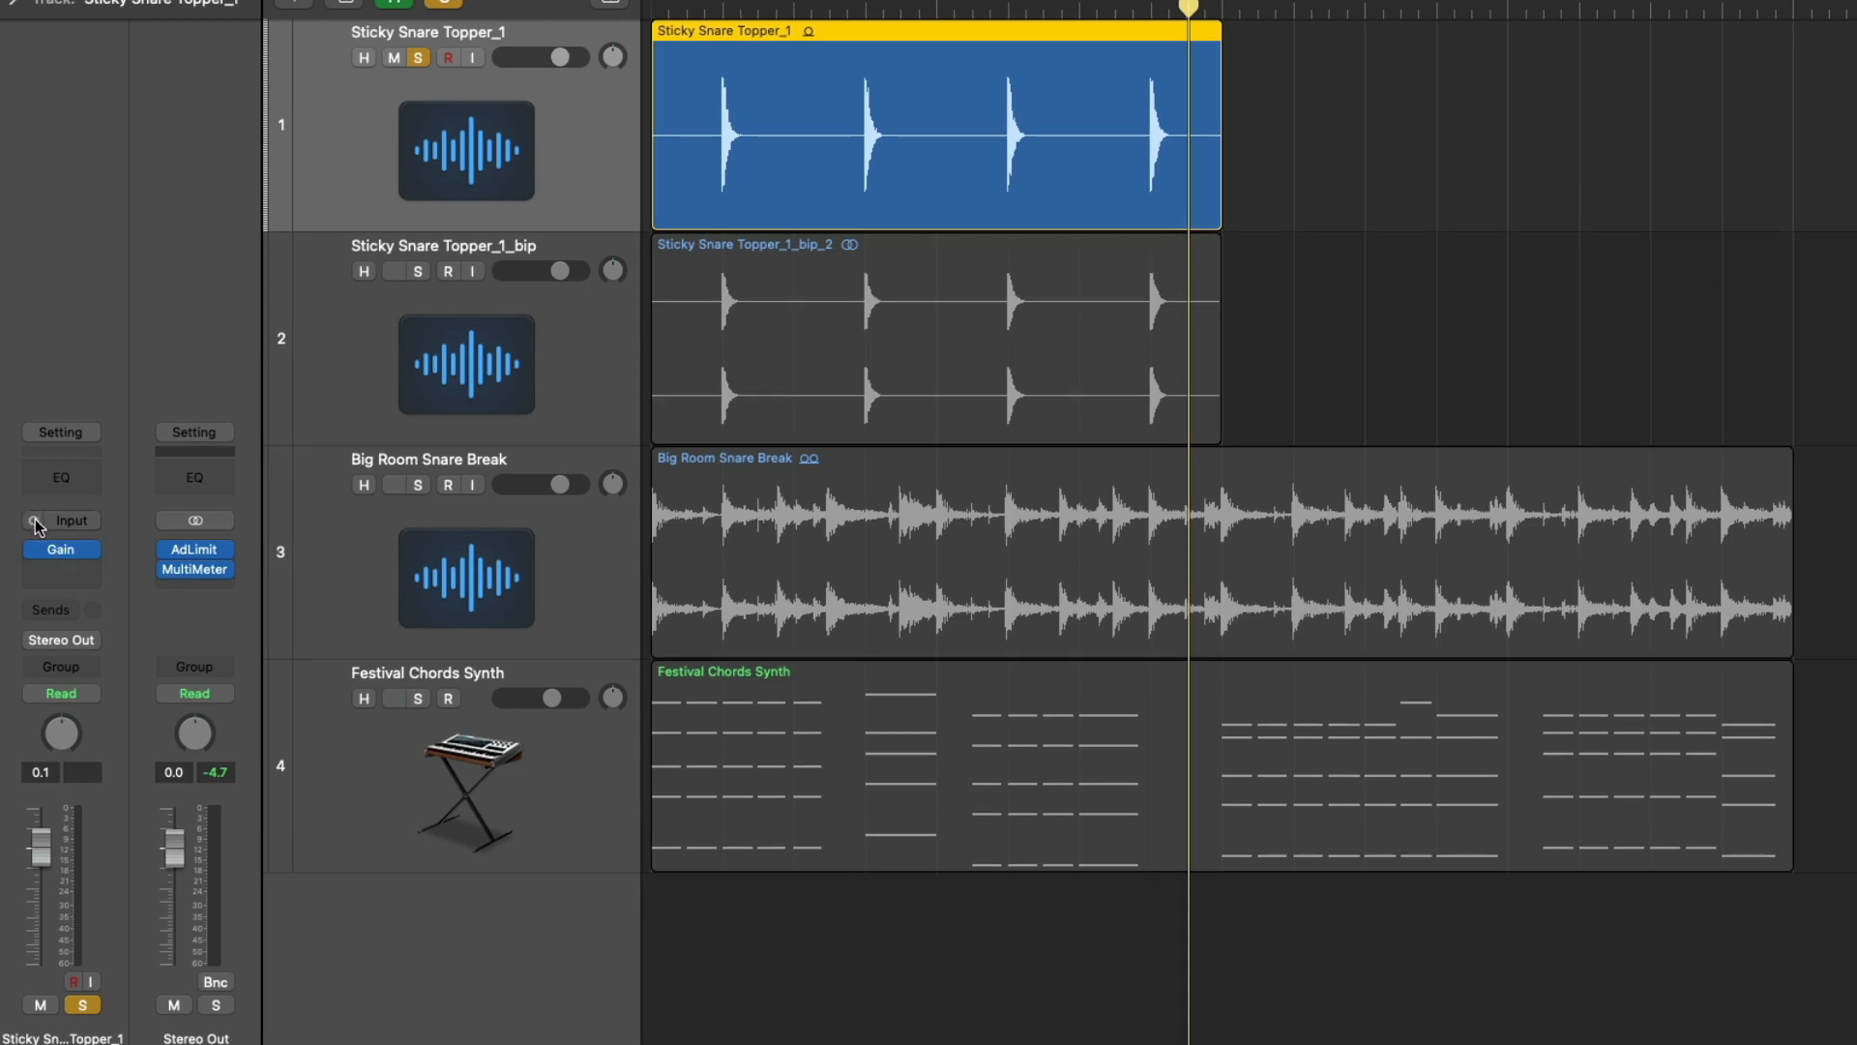
click(37, 523)
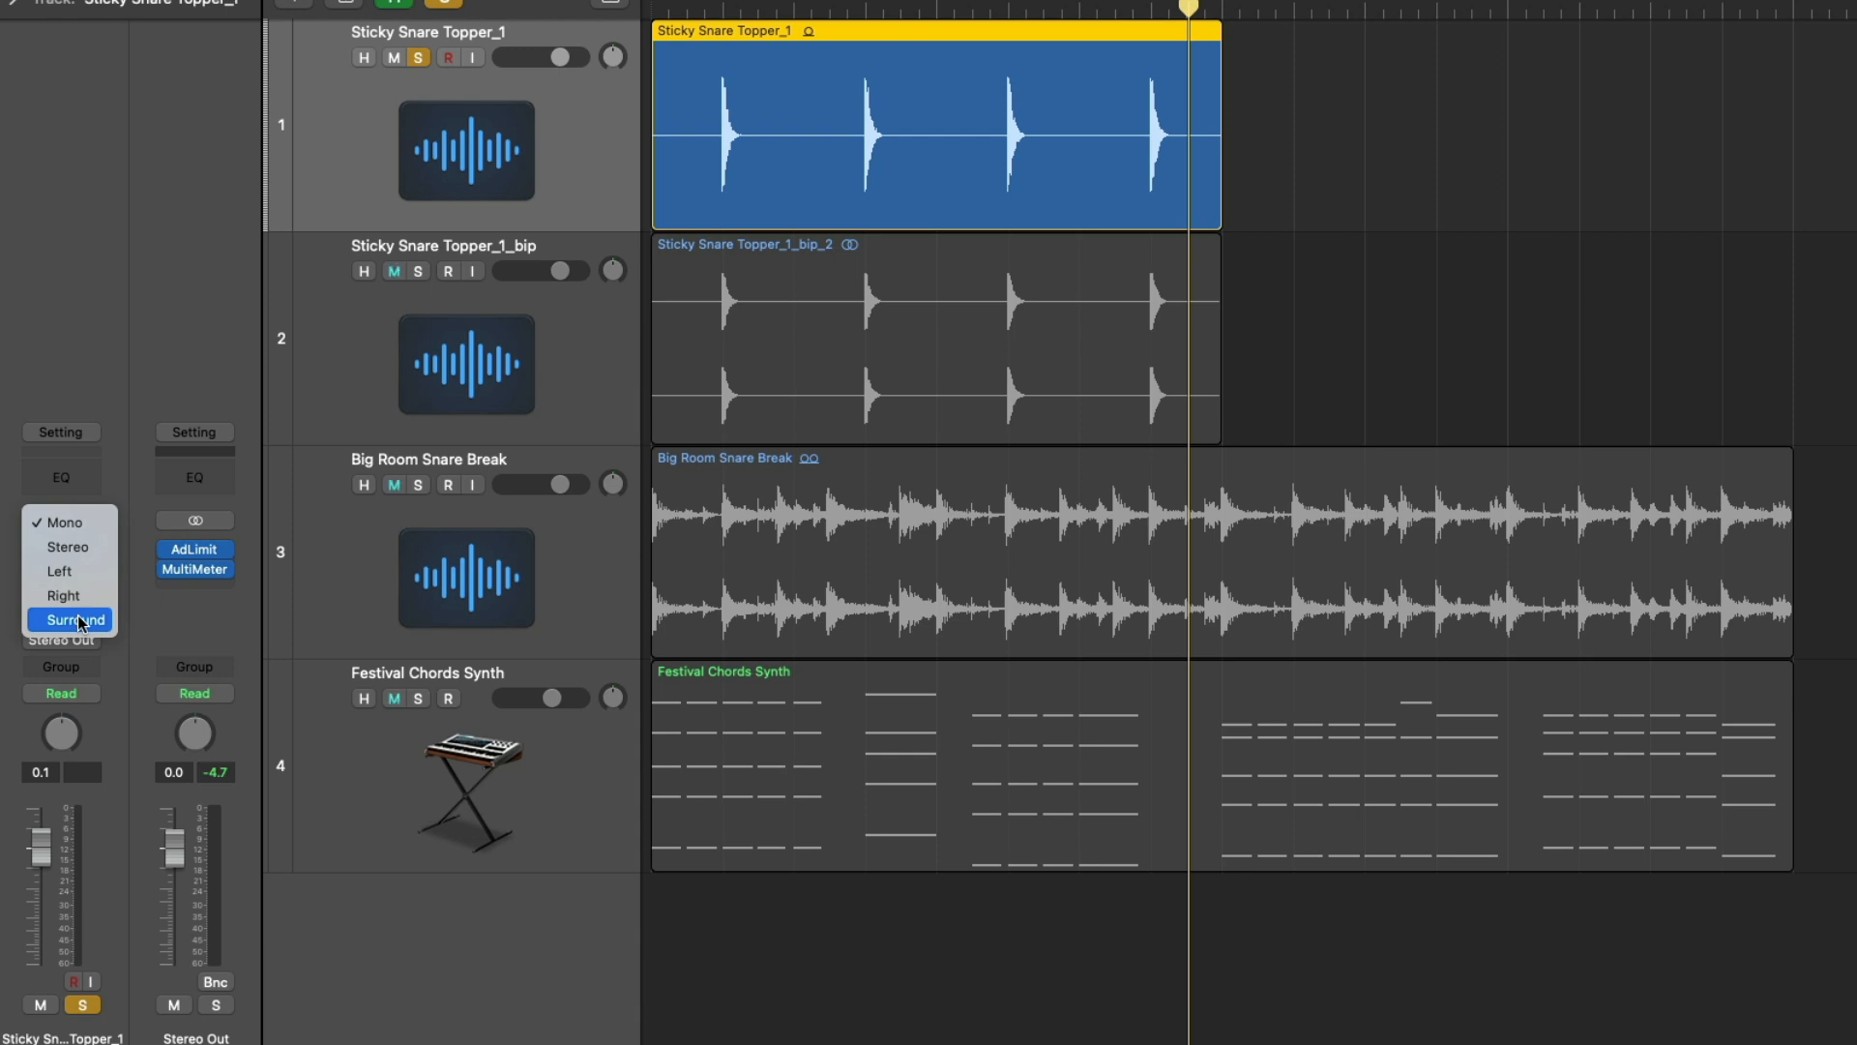
click(68, 548)
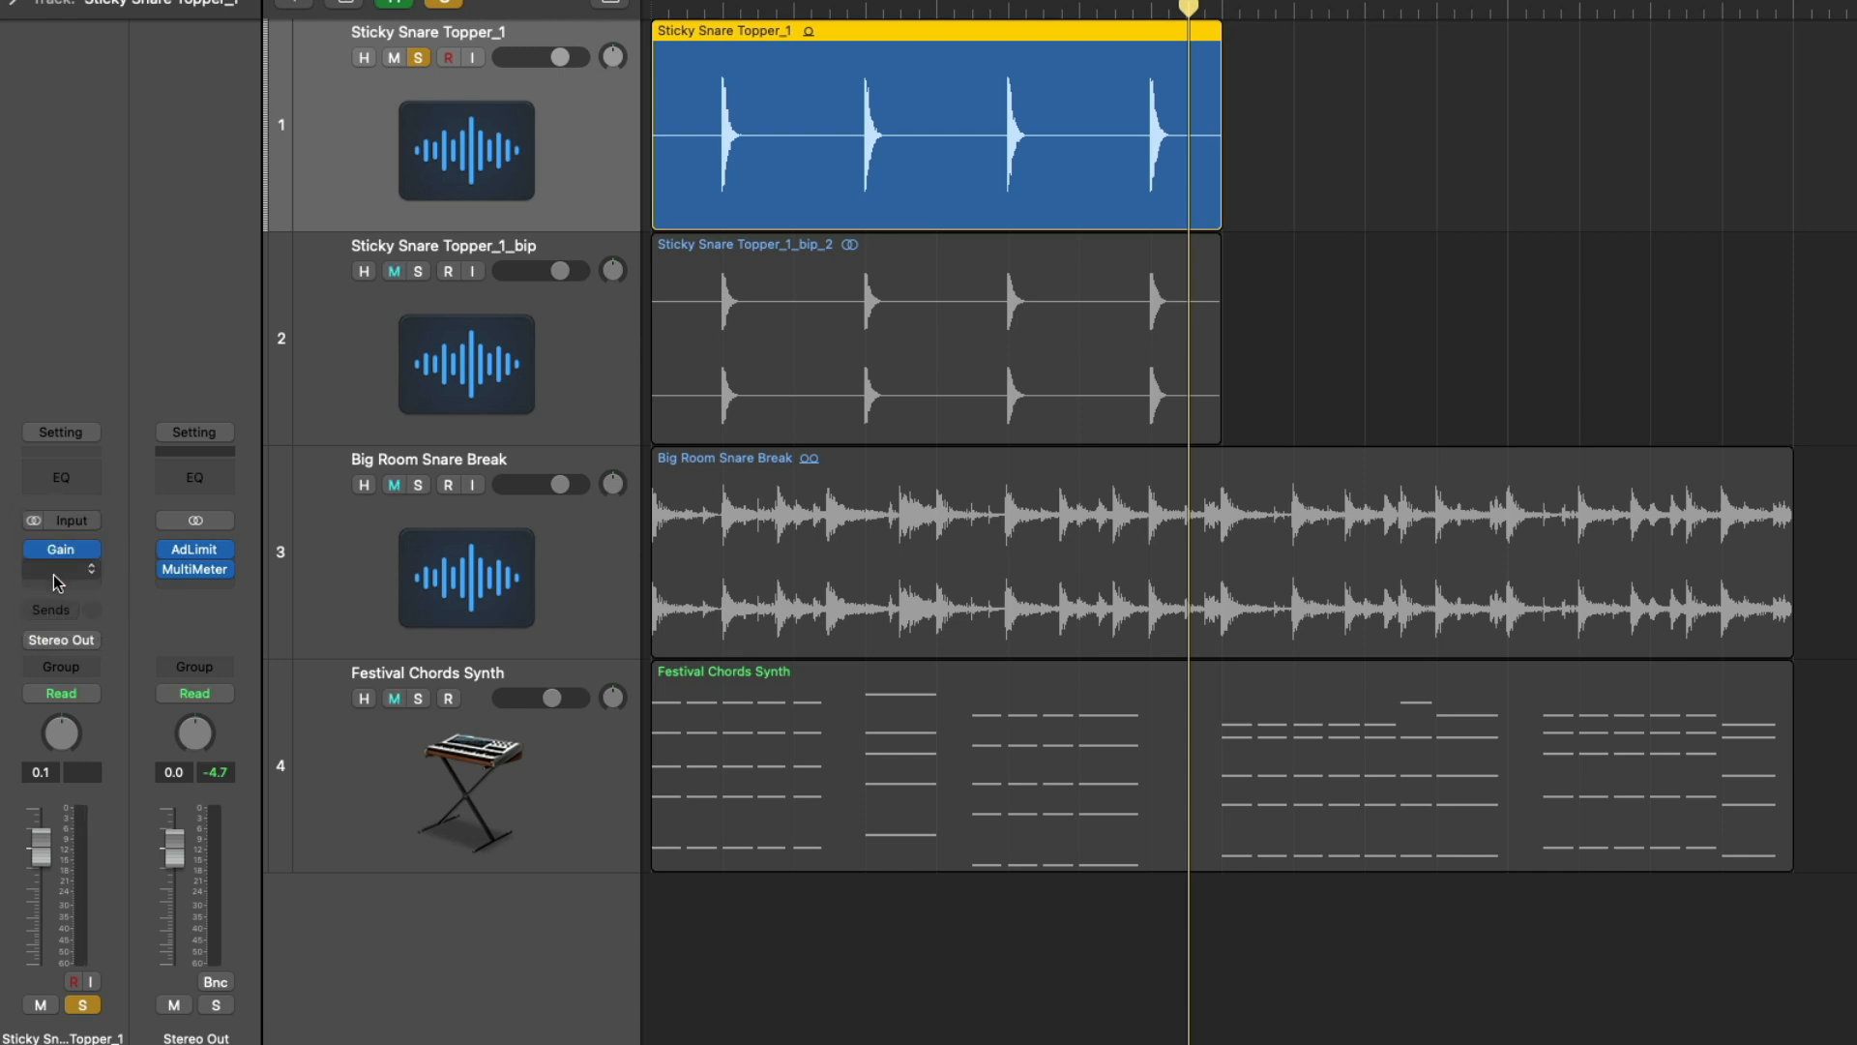
- Check the channel format options of Sticky Snare Topper_1's Gain plug-in and play the soloed track to view its meters
click(85, 551)
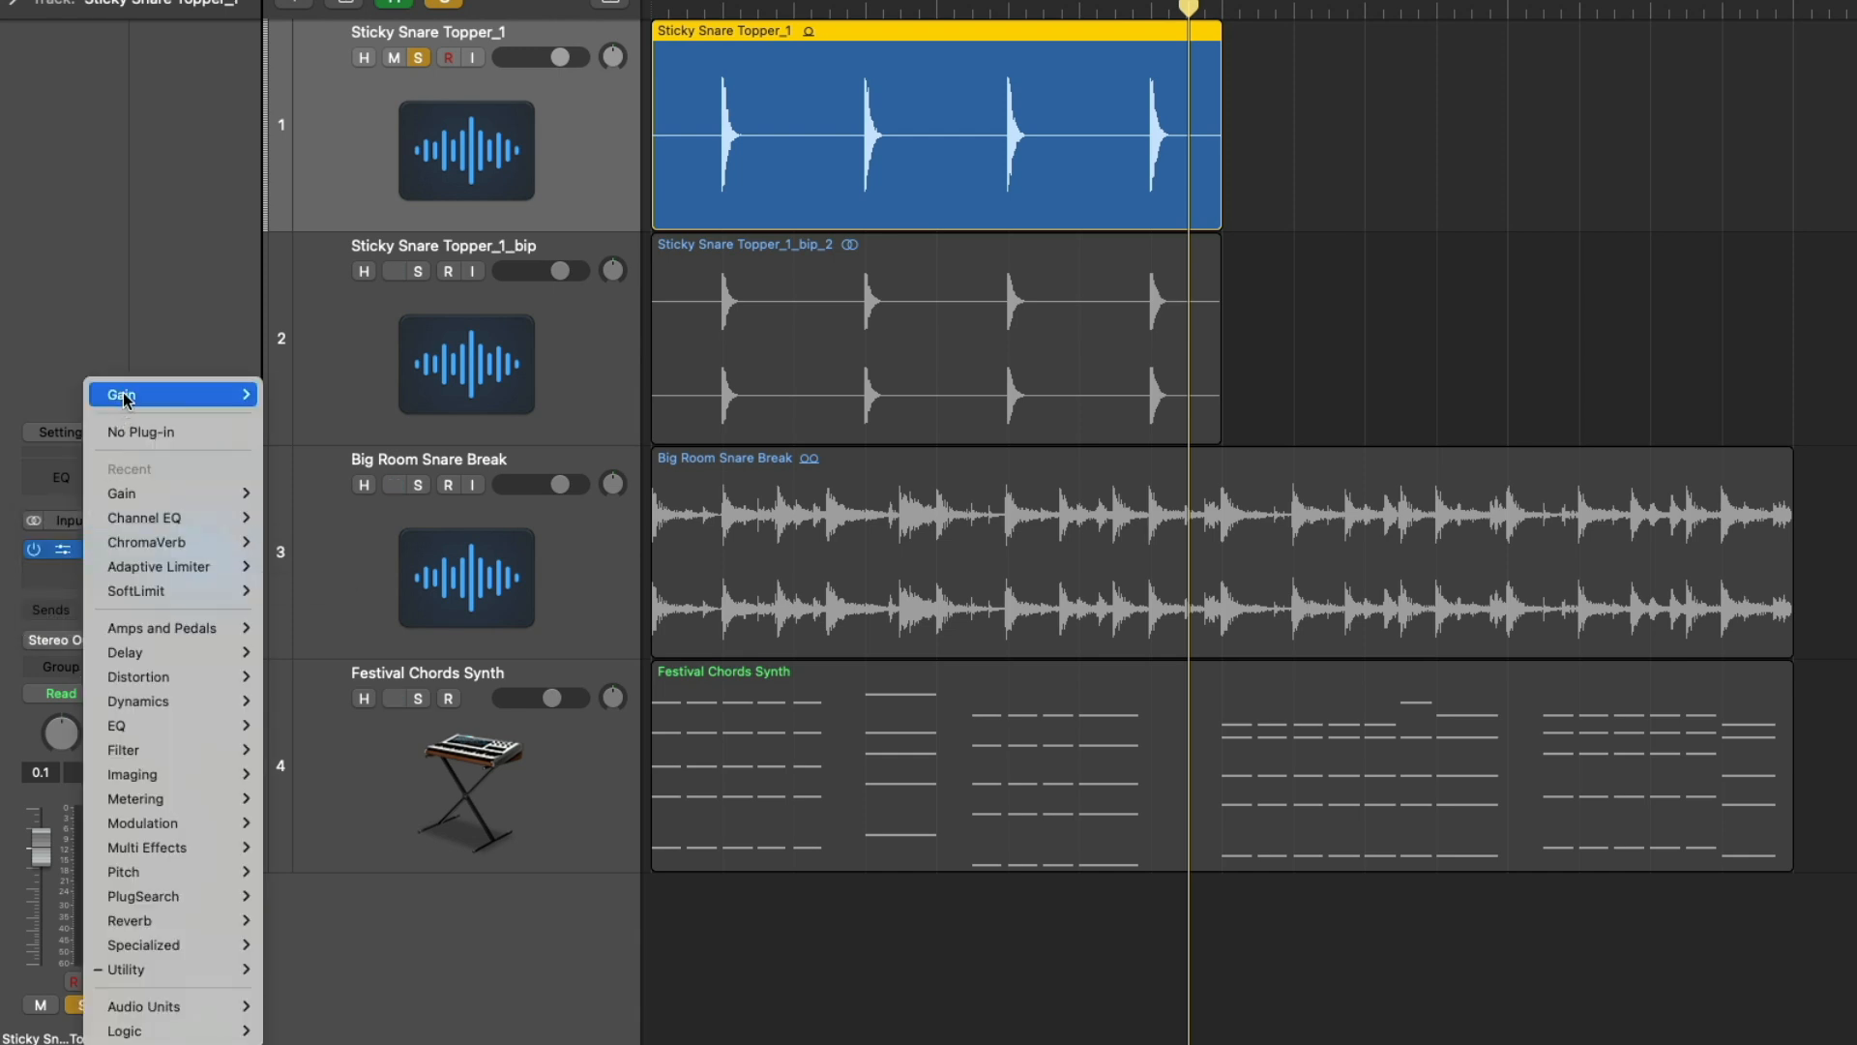
mouse_move(194, 395)
click(290, 395)
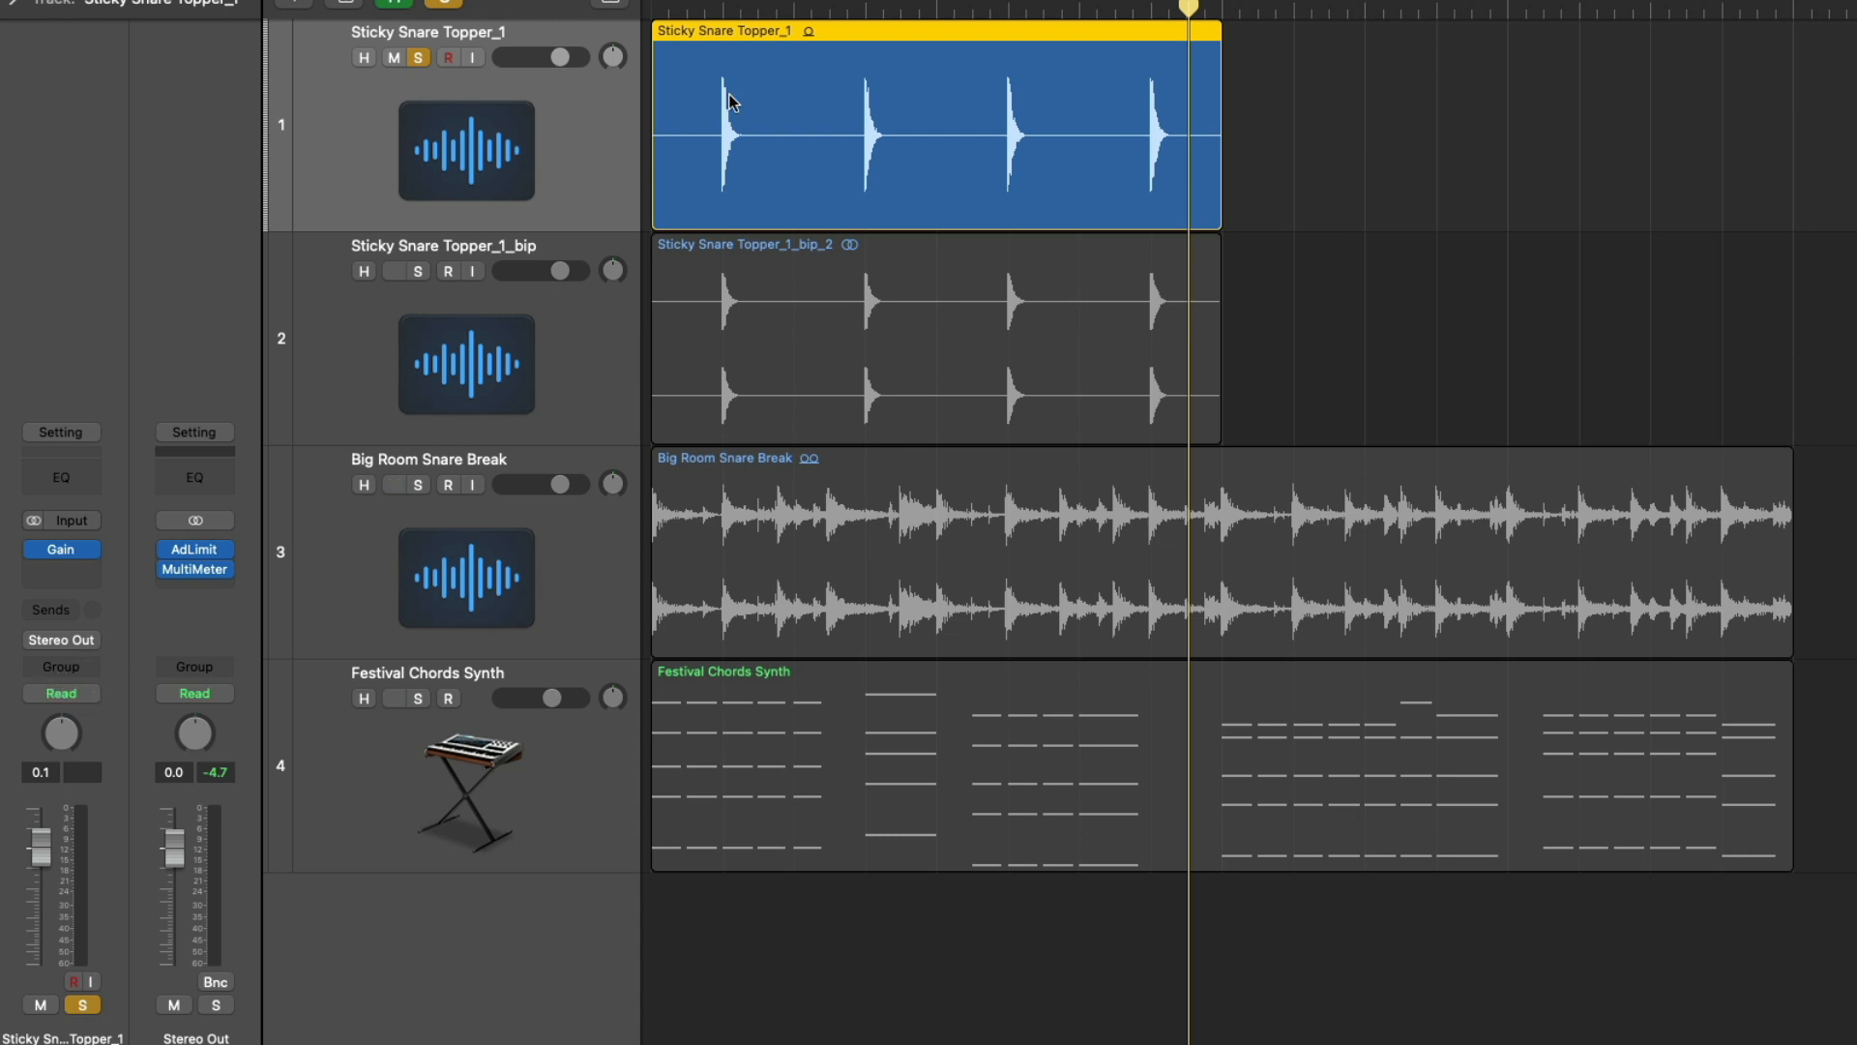
key(space)
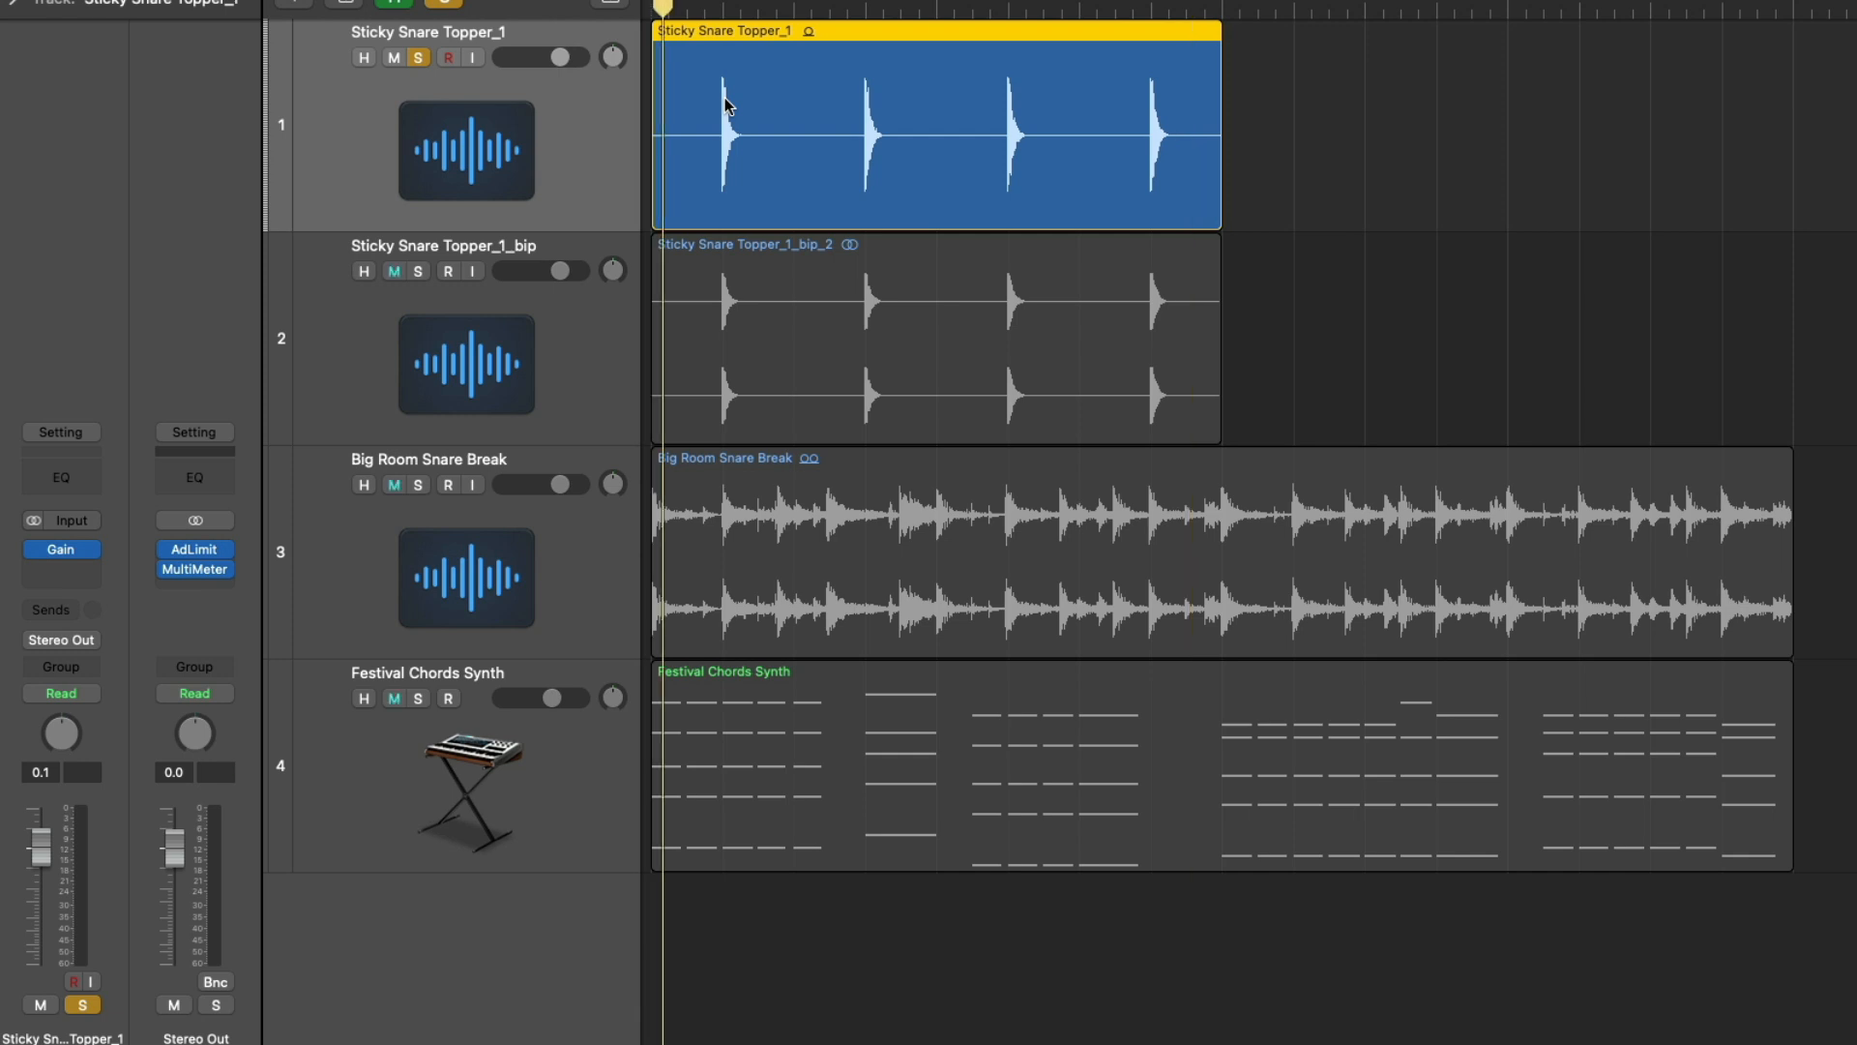
key(space)
- Turn off the left-channel Phase Invert in Sticky Snare Topper_1's Gain plug-in and play the track again
click(48, 549)
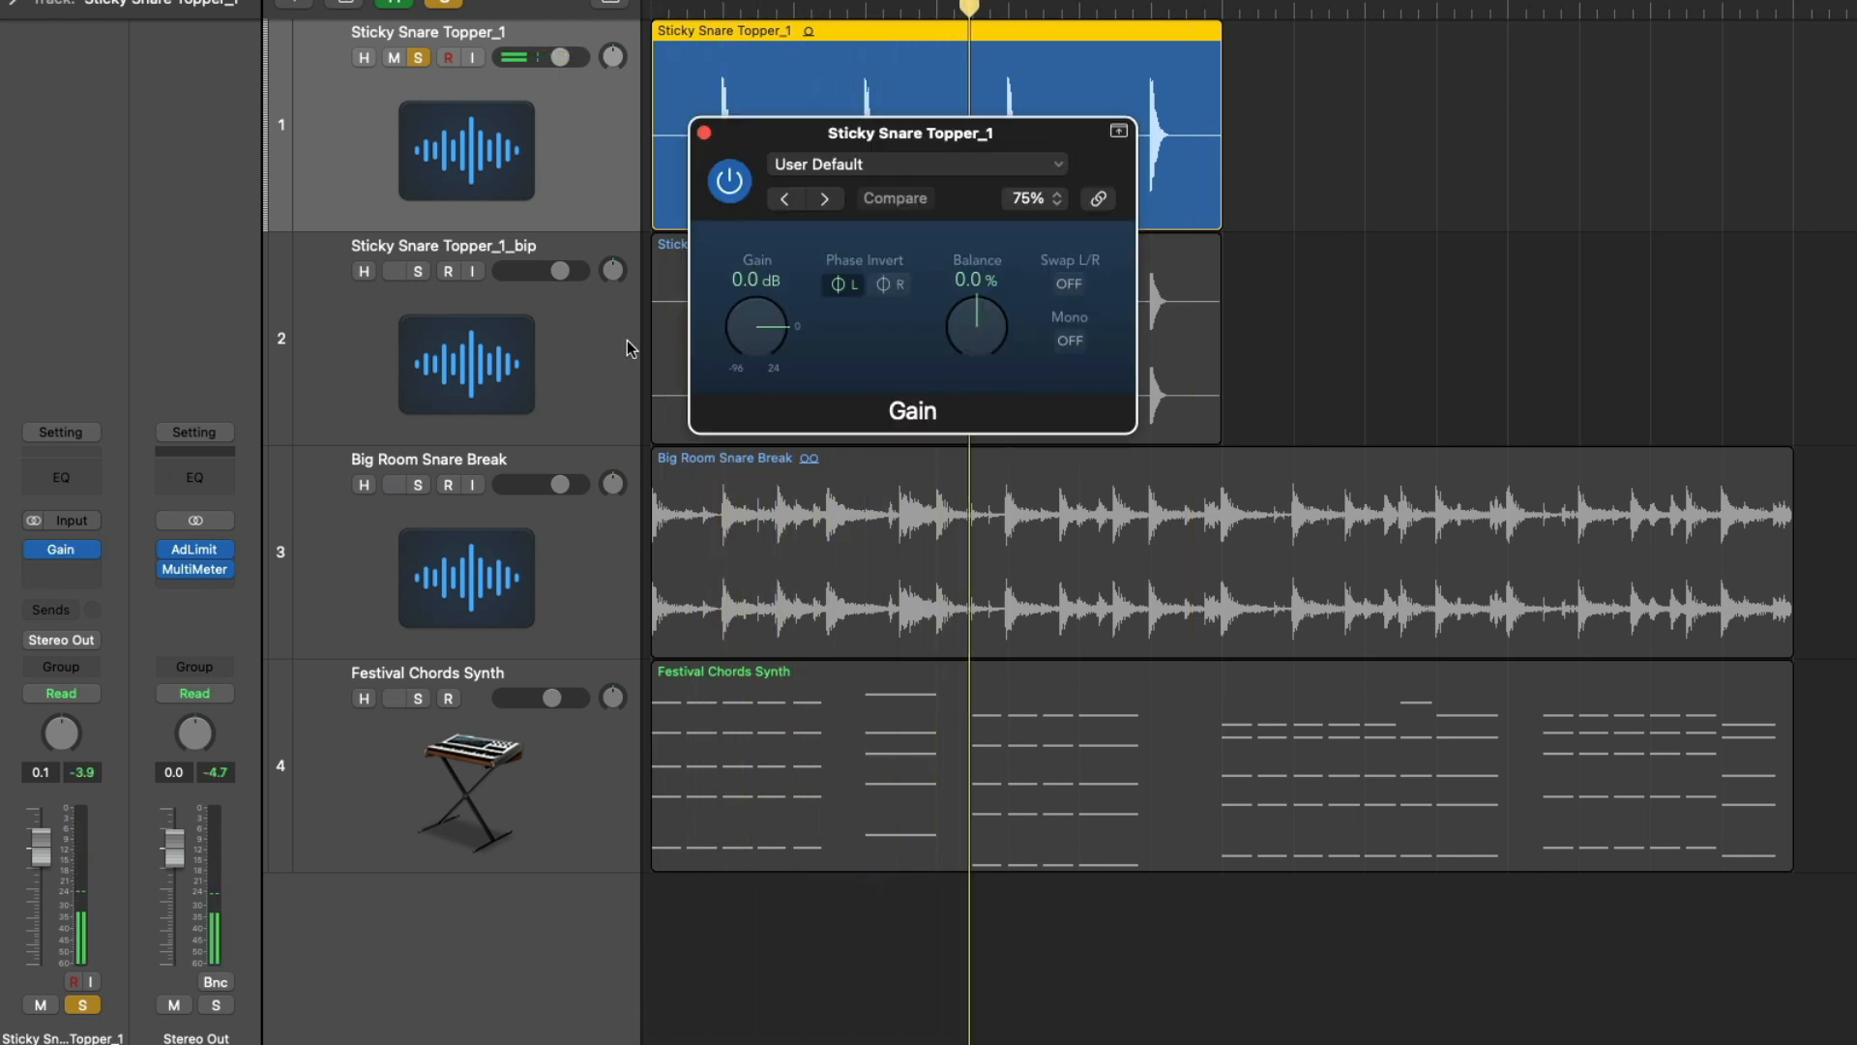
click(837, 284)
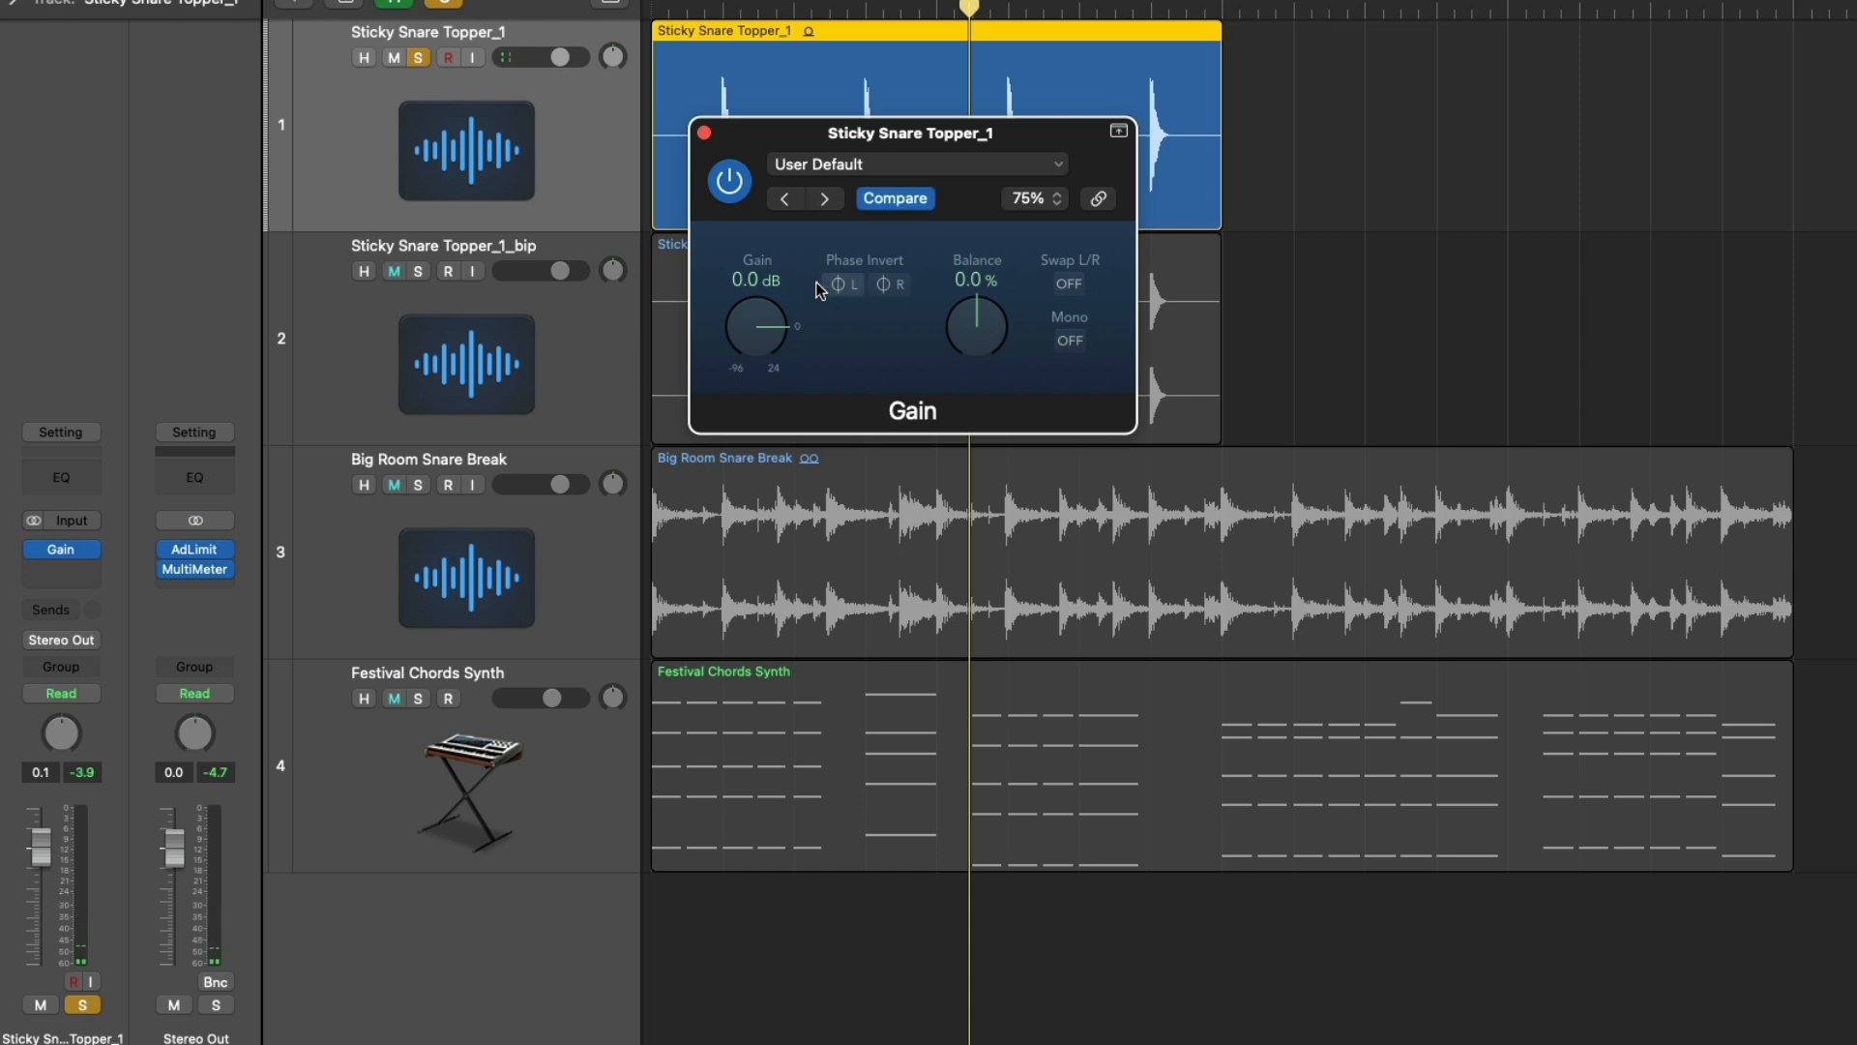
click(705, 133)
key(space)
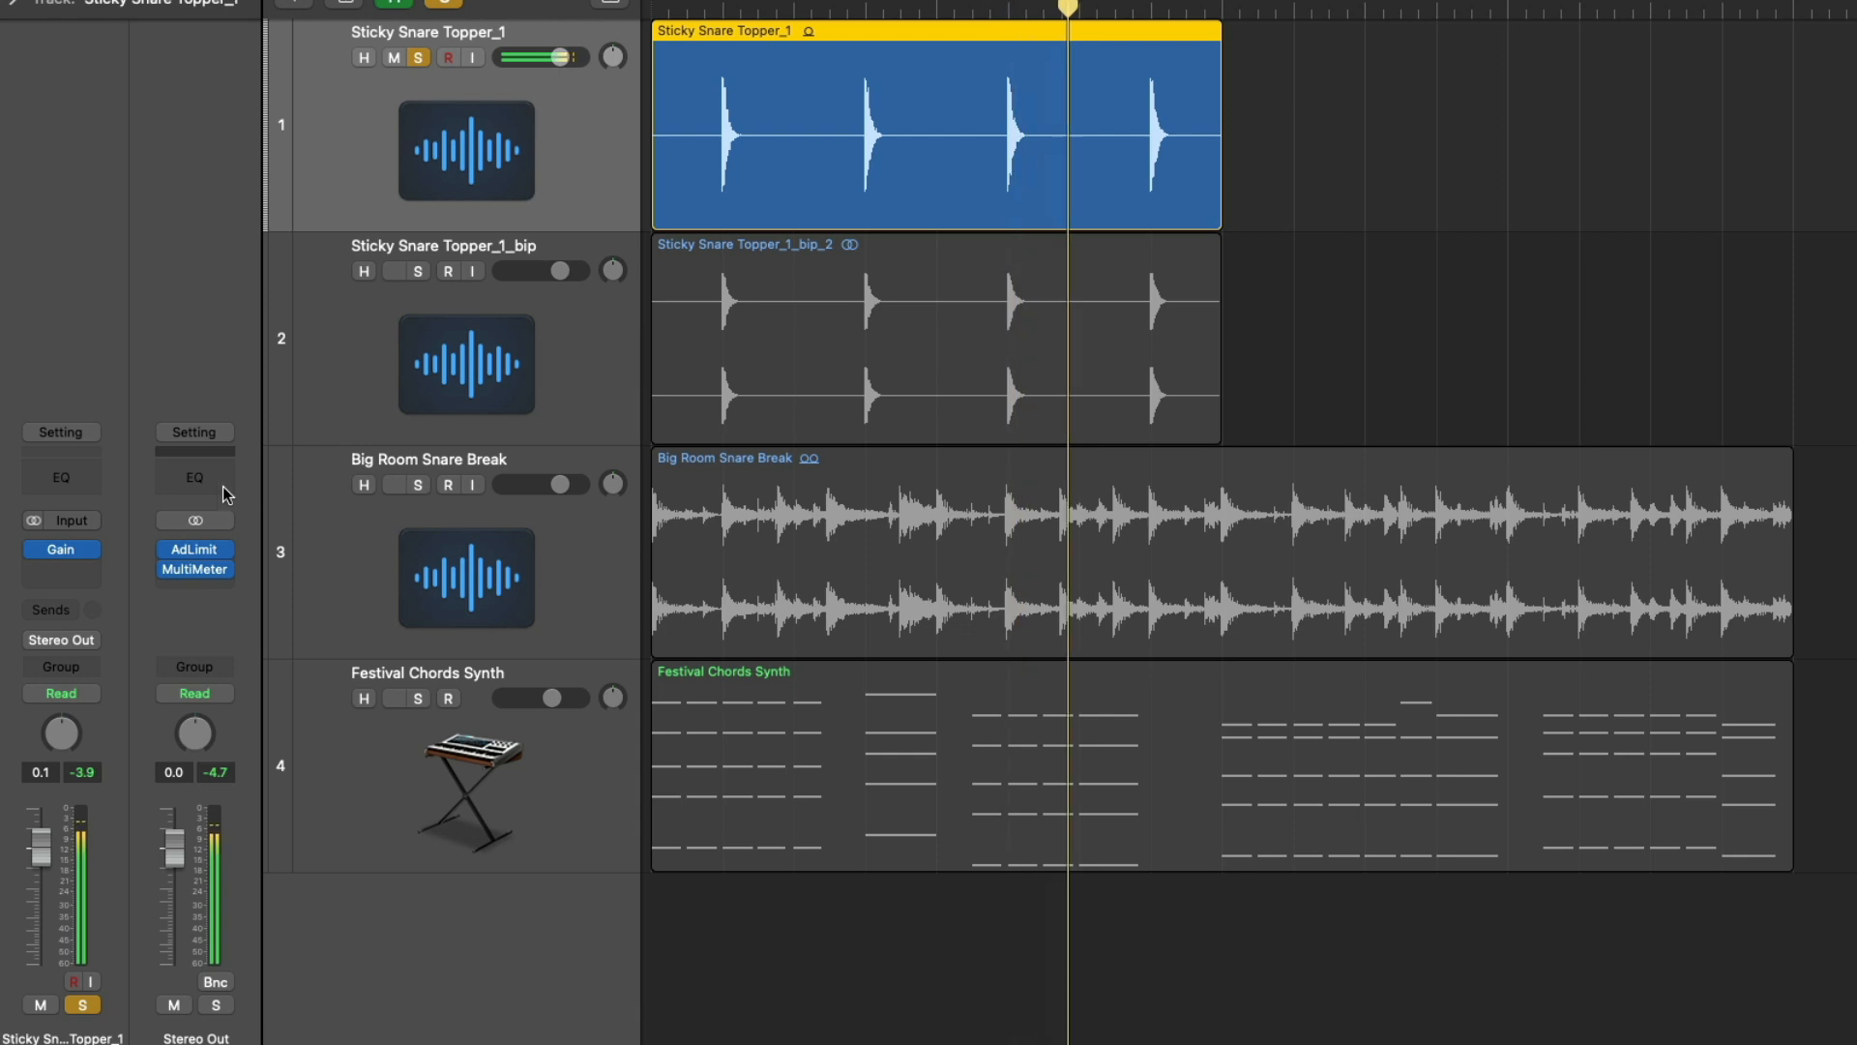
key(space)
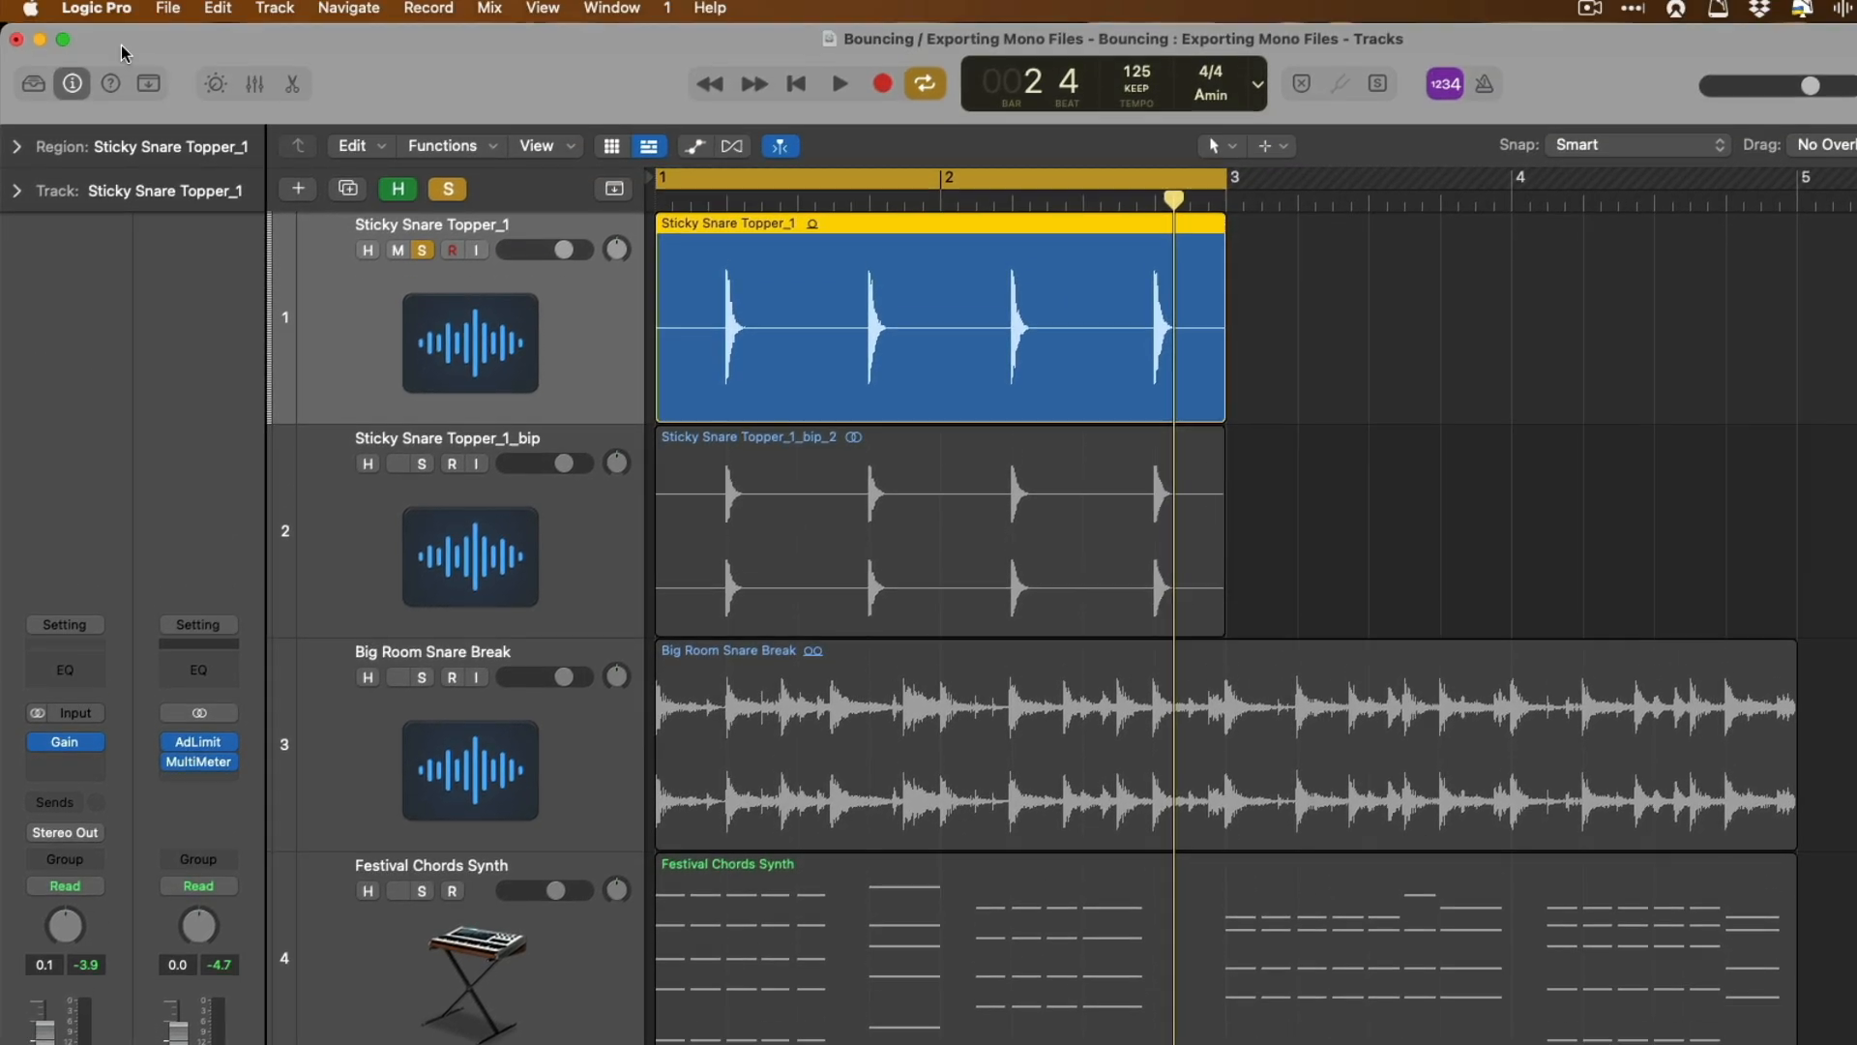
- Bounce the Sticky Snare Topper_1 region in place to a new track, with the source muted and Normalize off
click(168, 8)
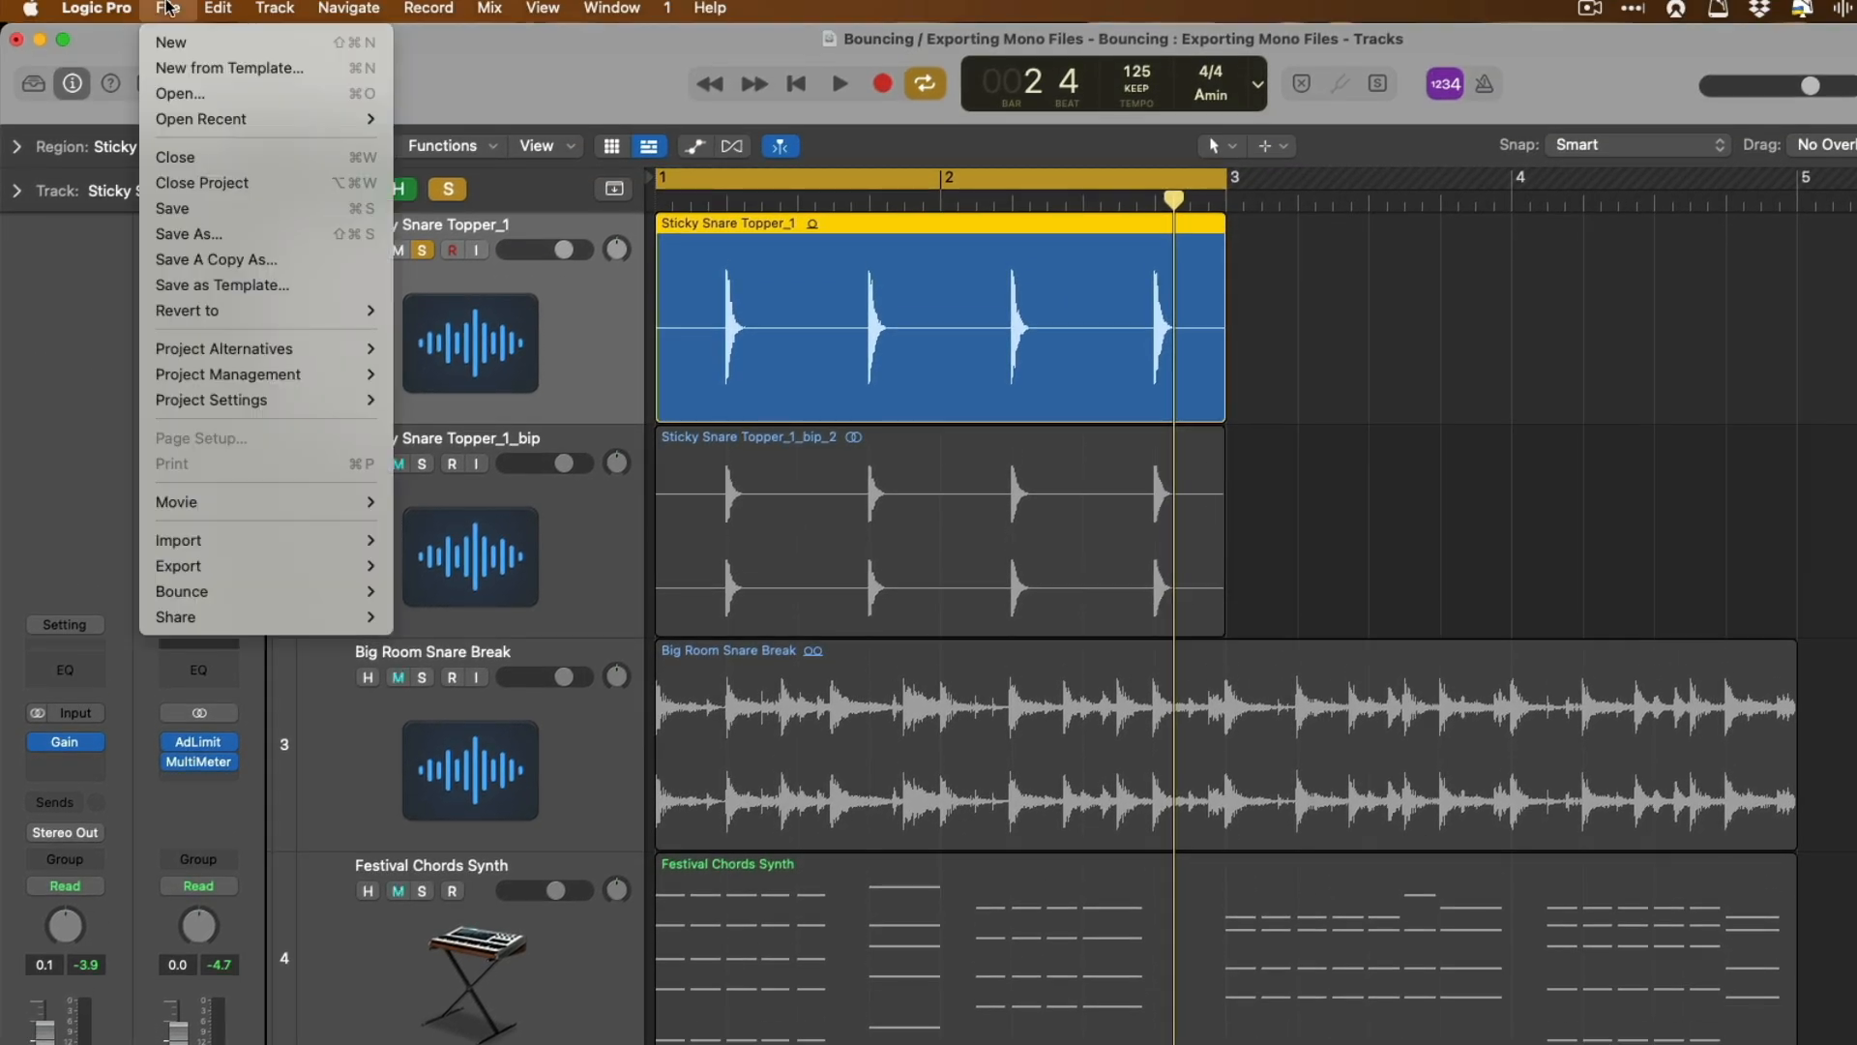
mouse_move(200, 591)
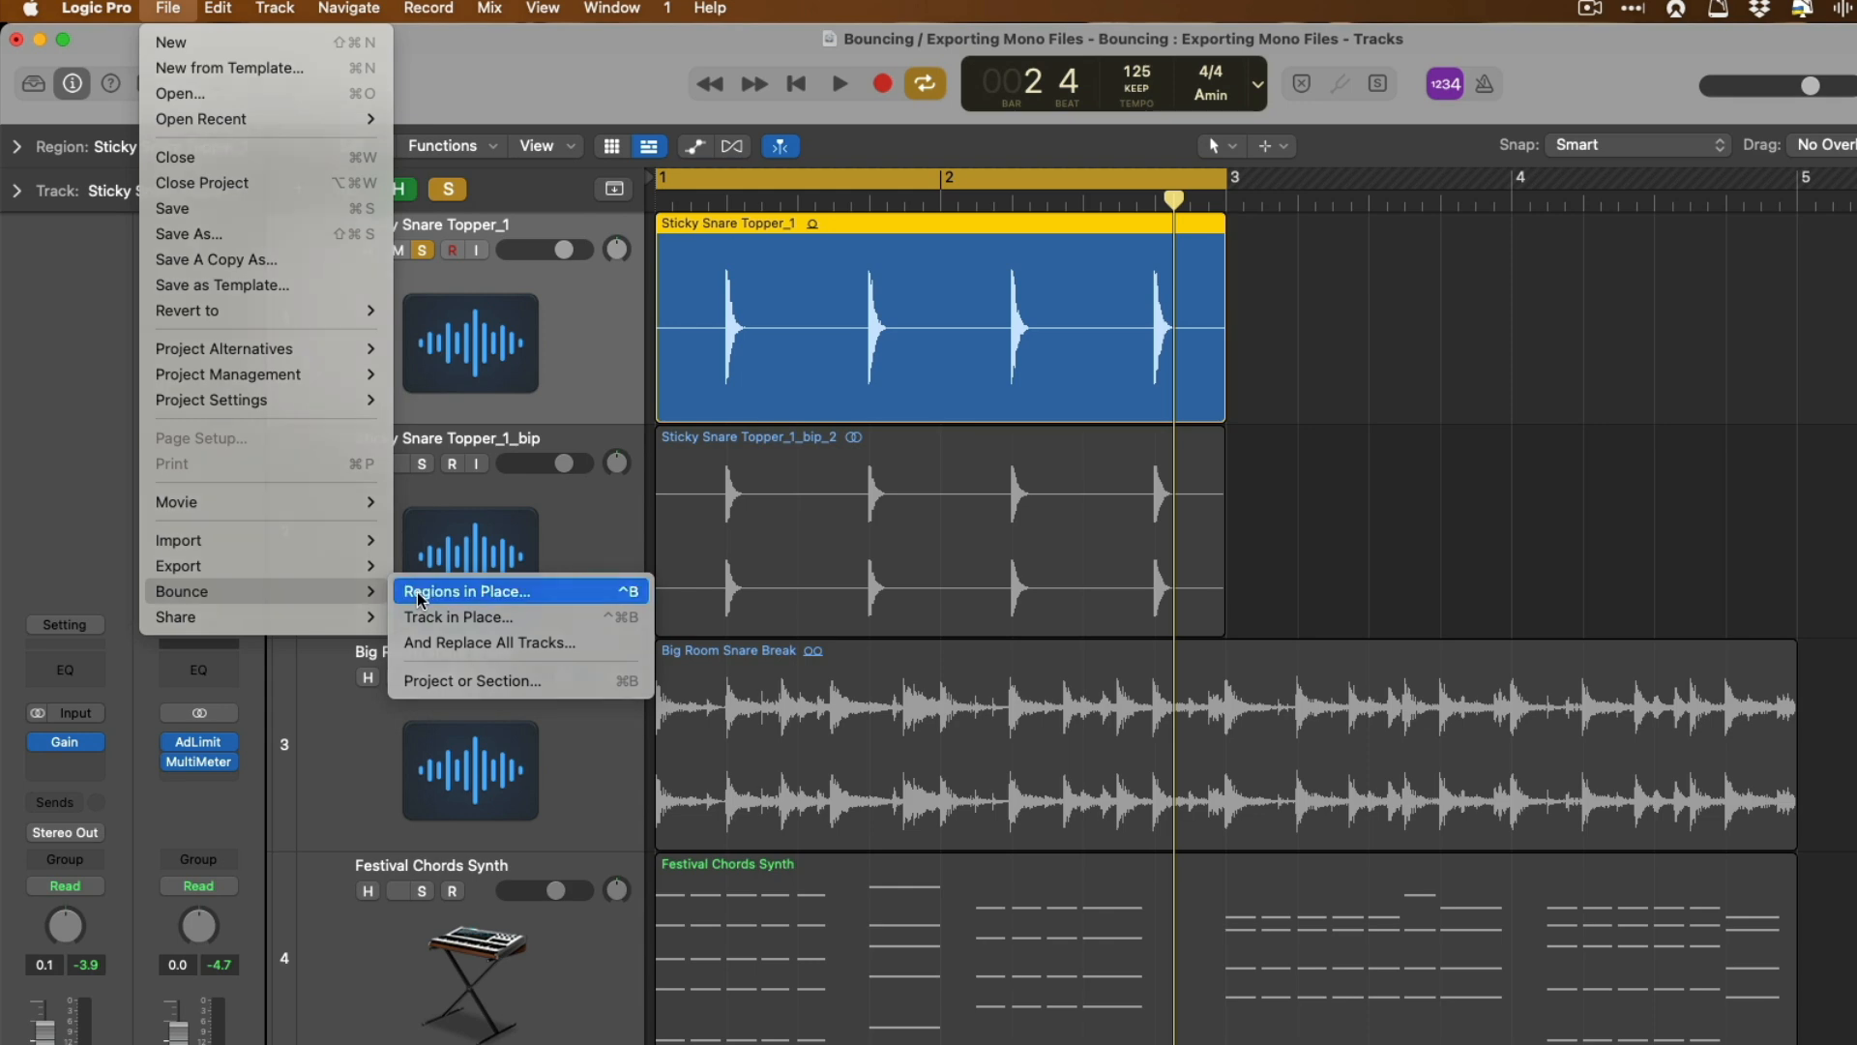
click(418, 592)
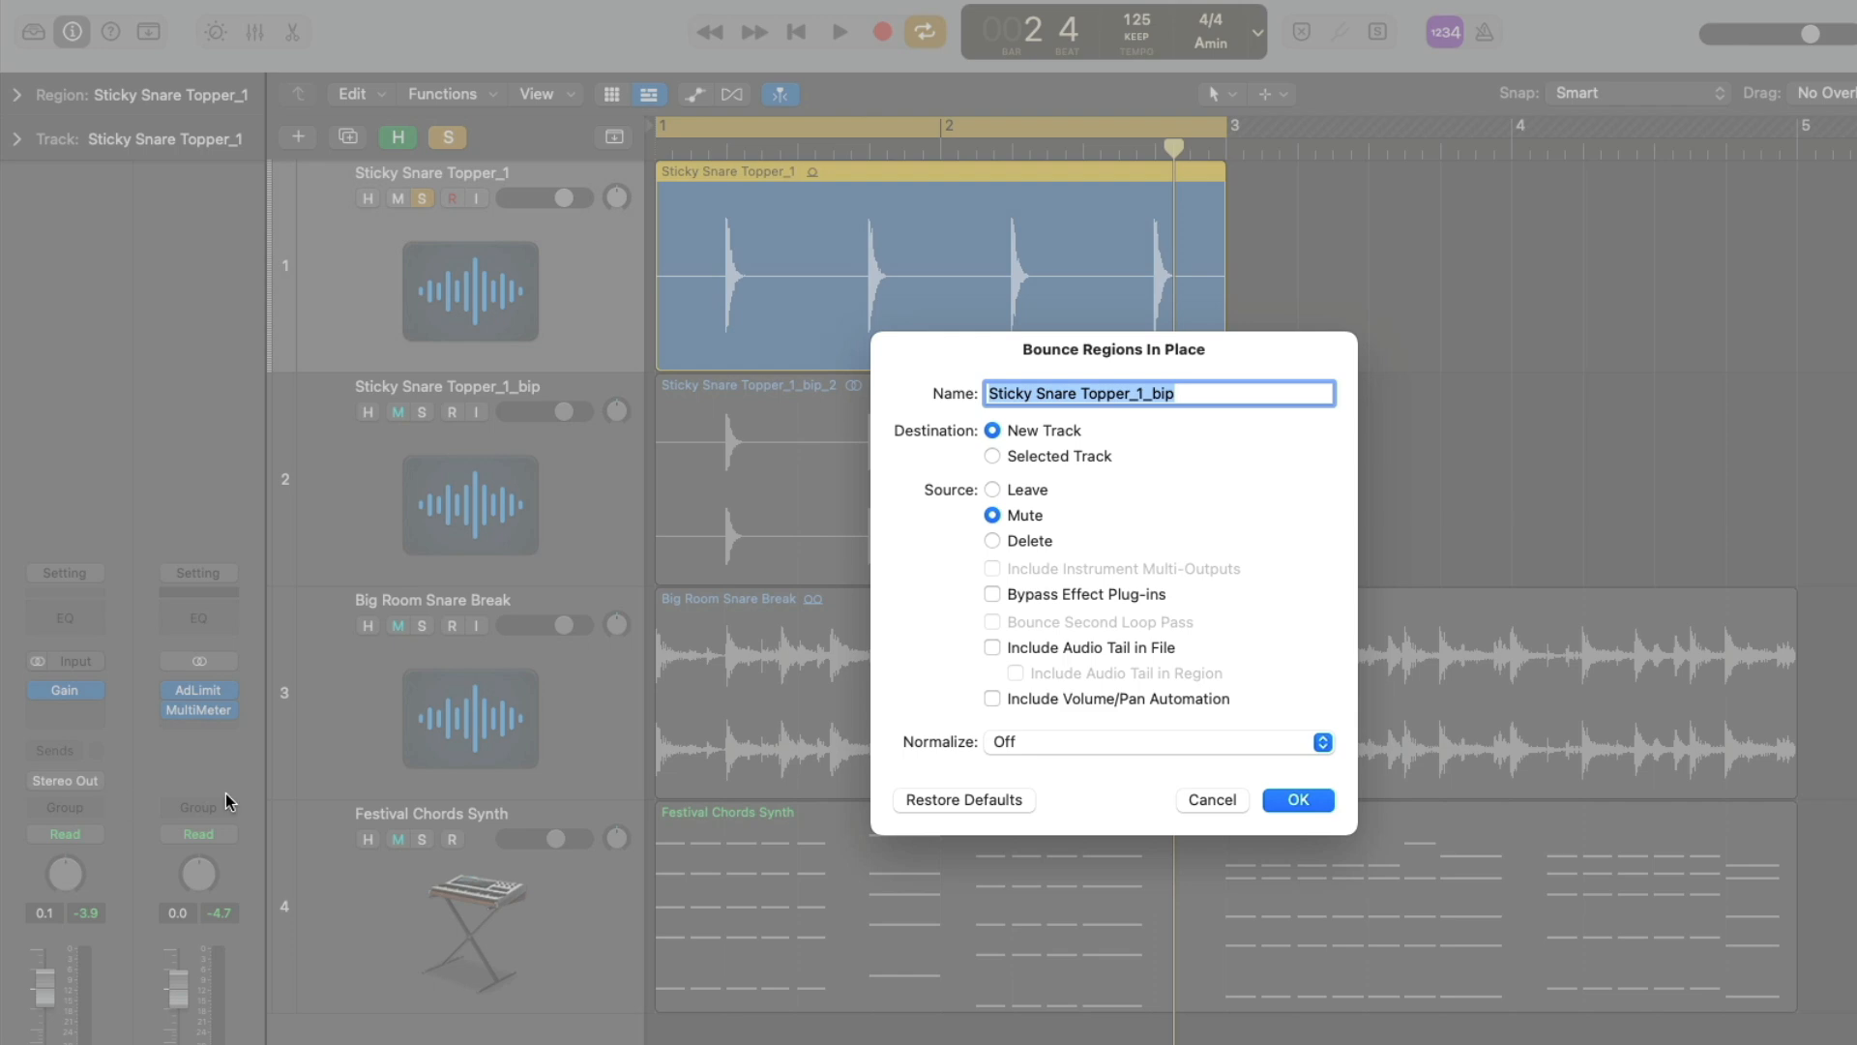
click(1319, 803)
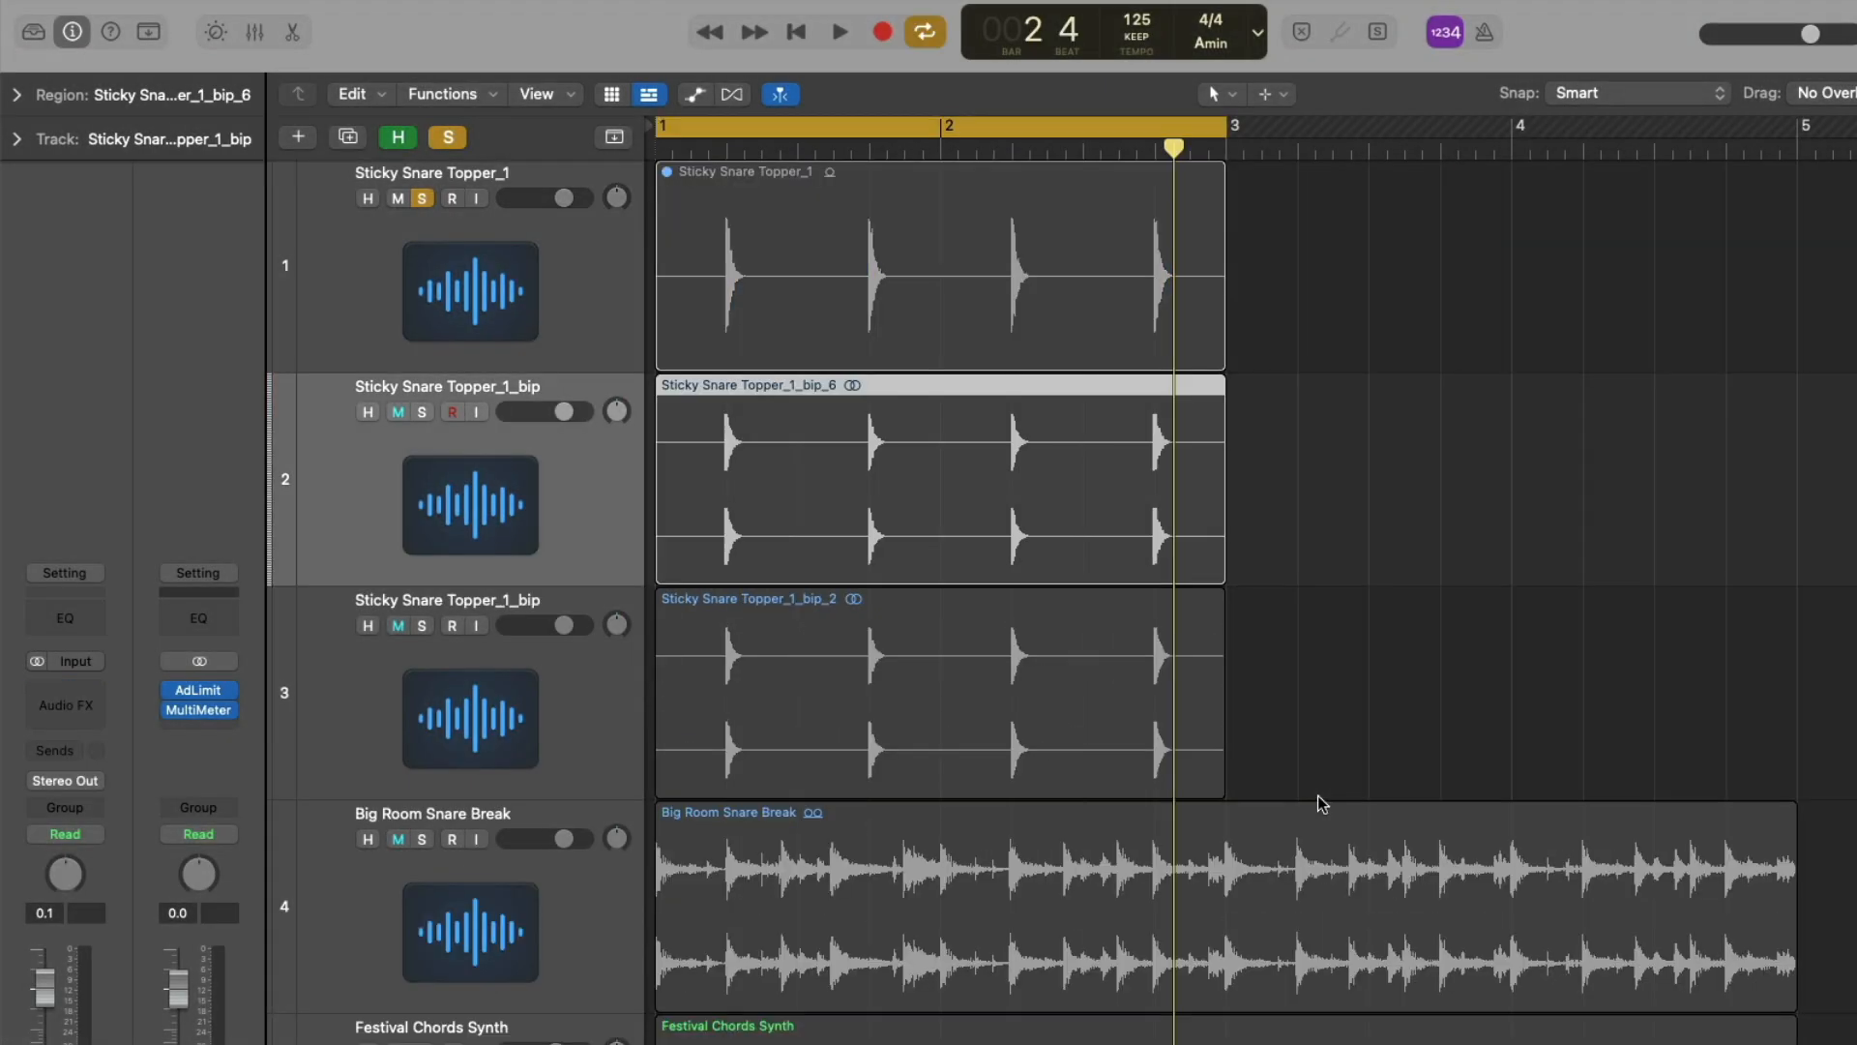
- Solo the new stereo bounce, set its channel mode to mono, bounce its region in place and solo the resulting track
click(422, 414)
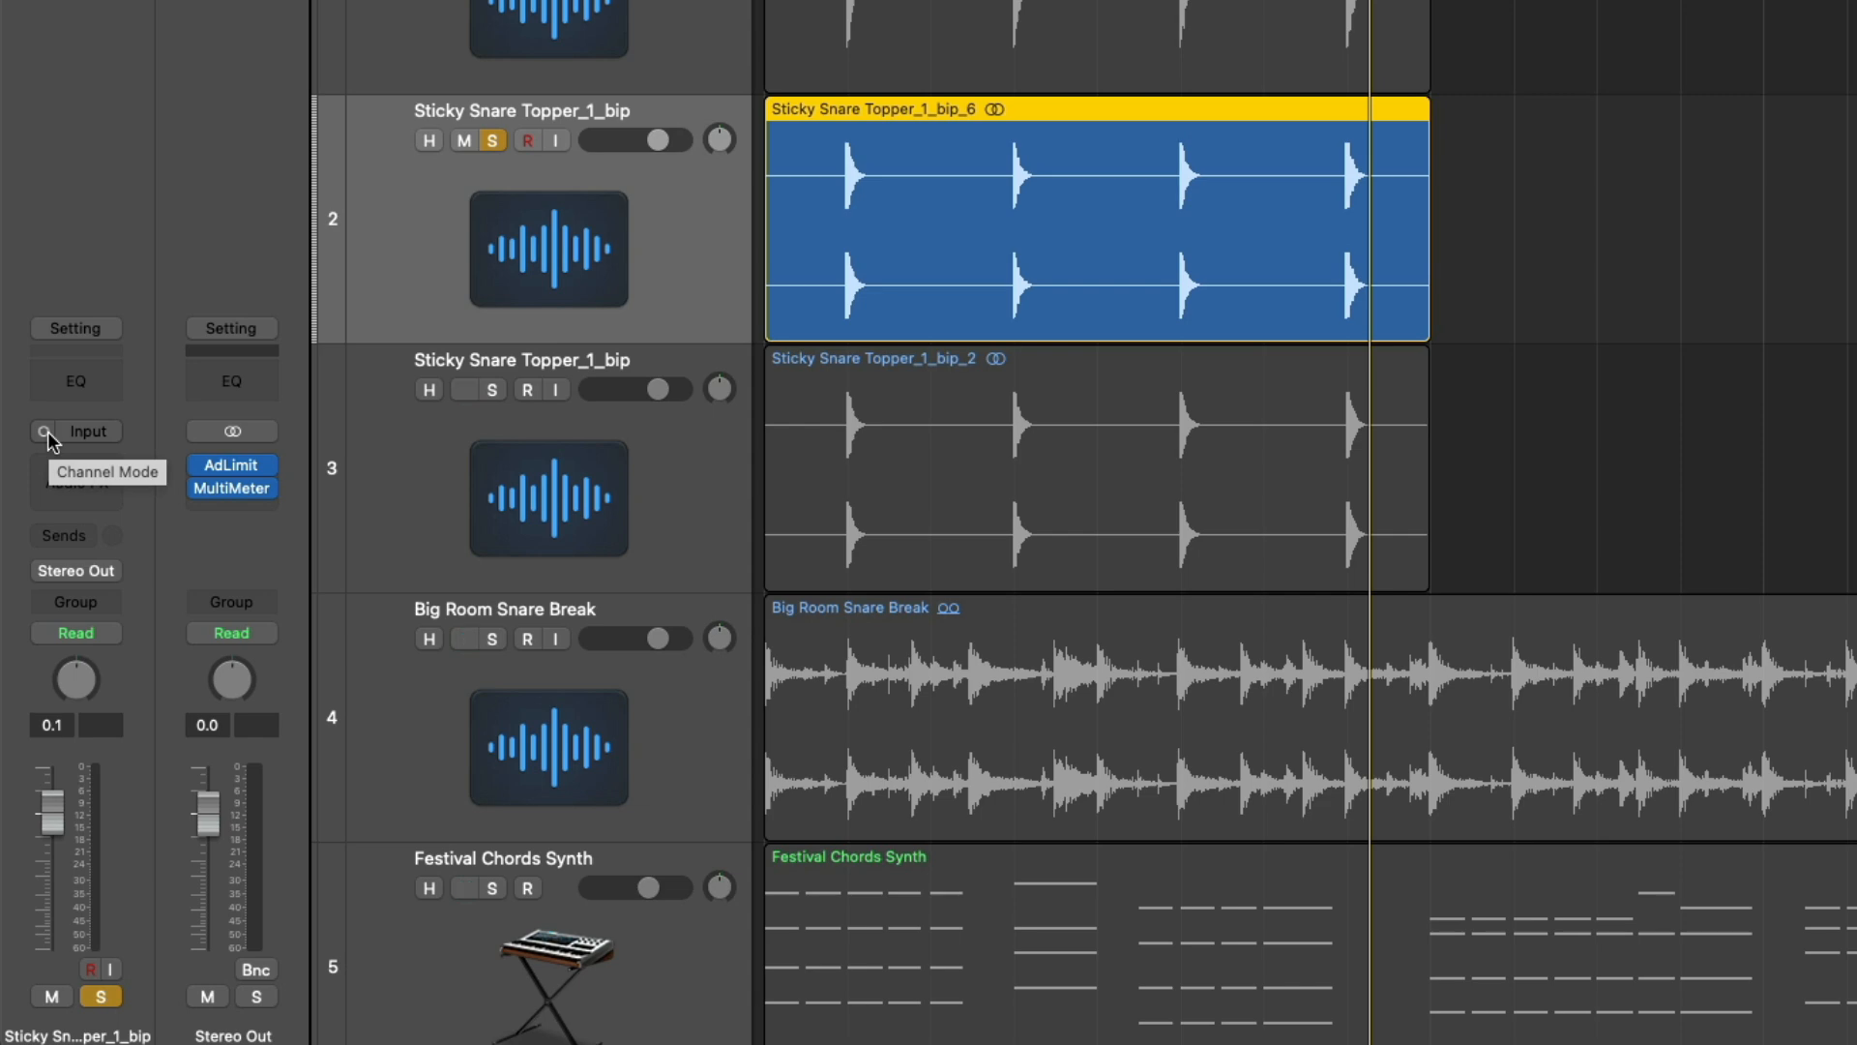
key(ctrl+b)
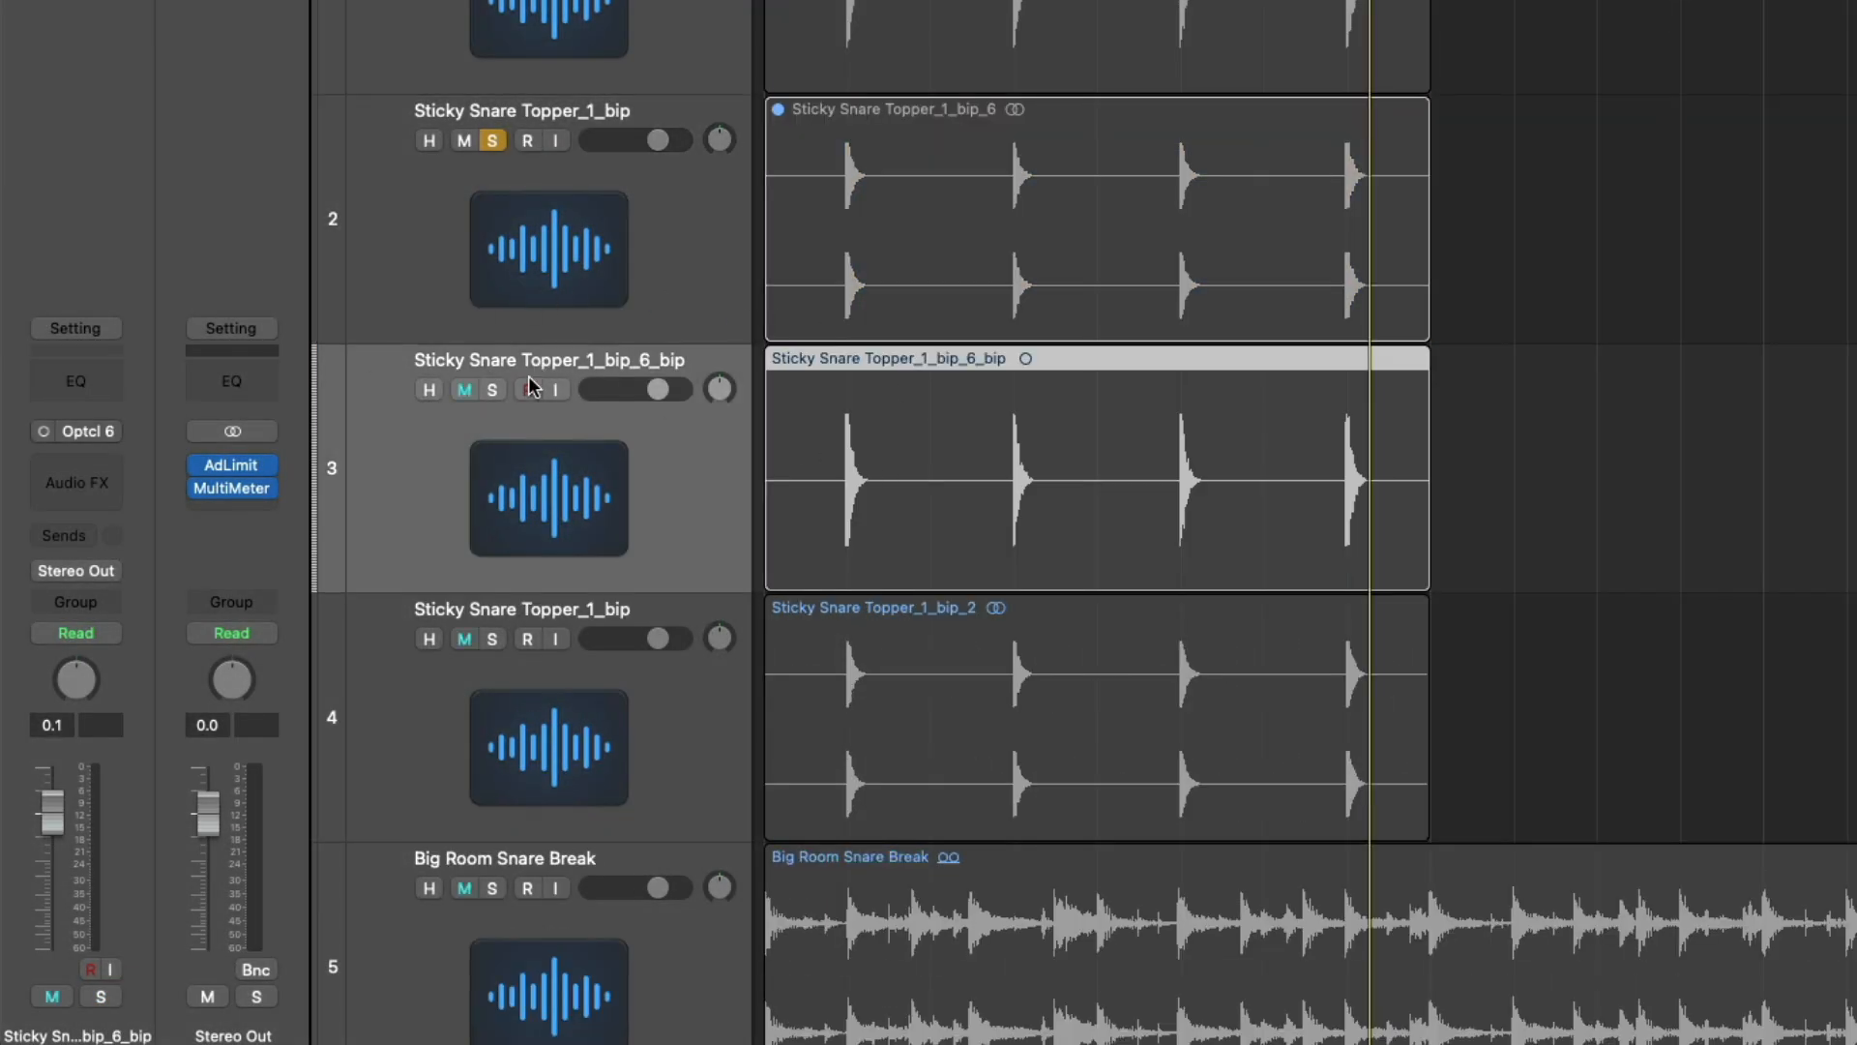
click(493, 389)
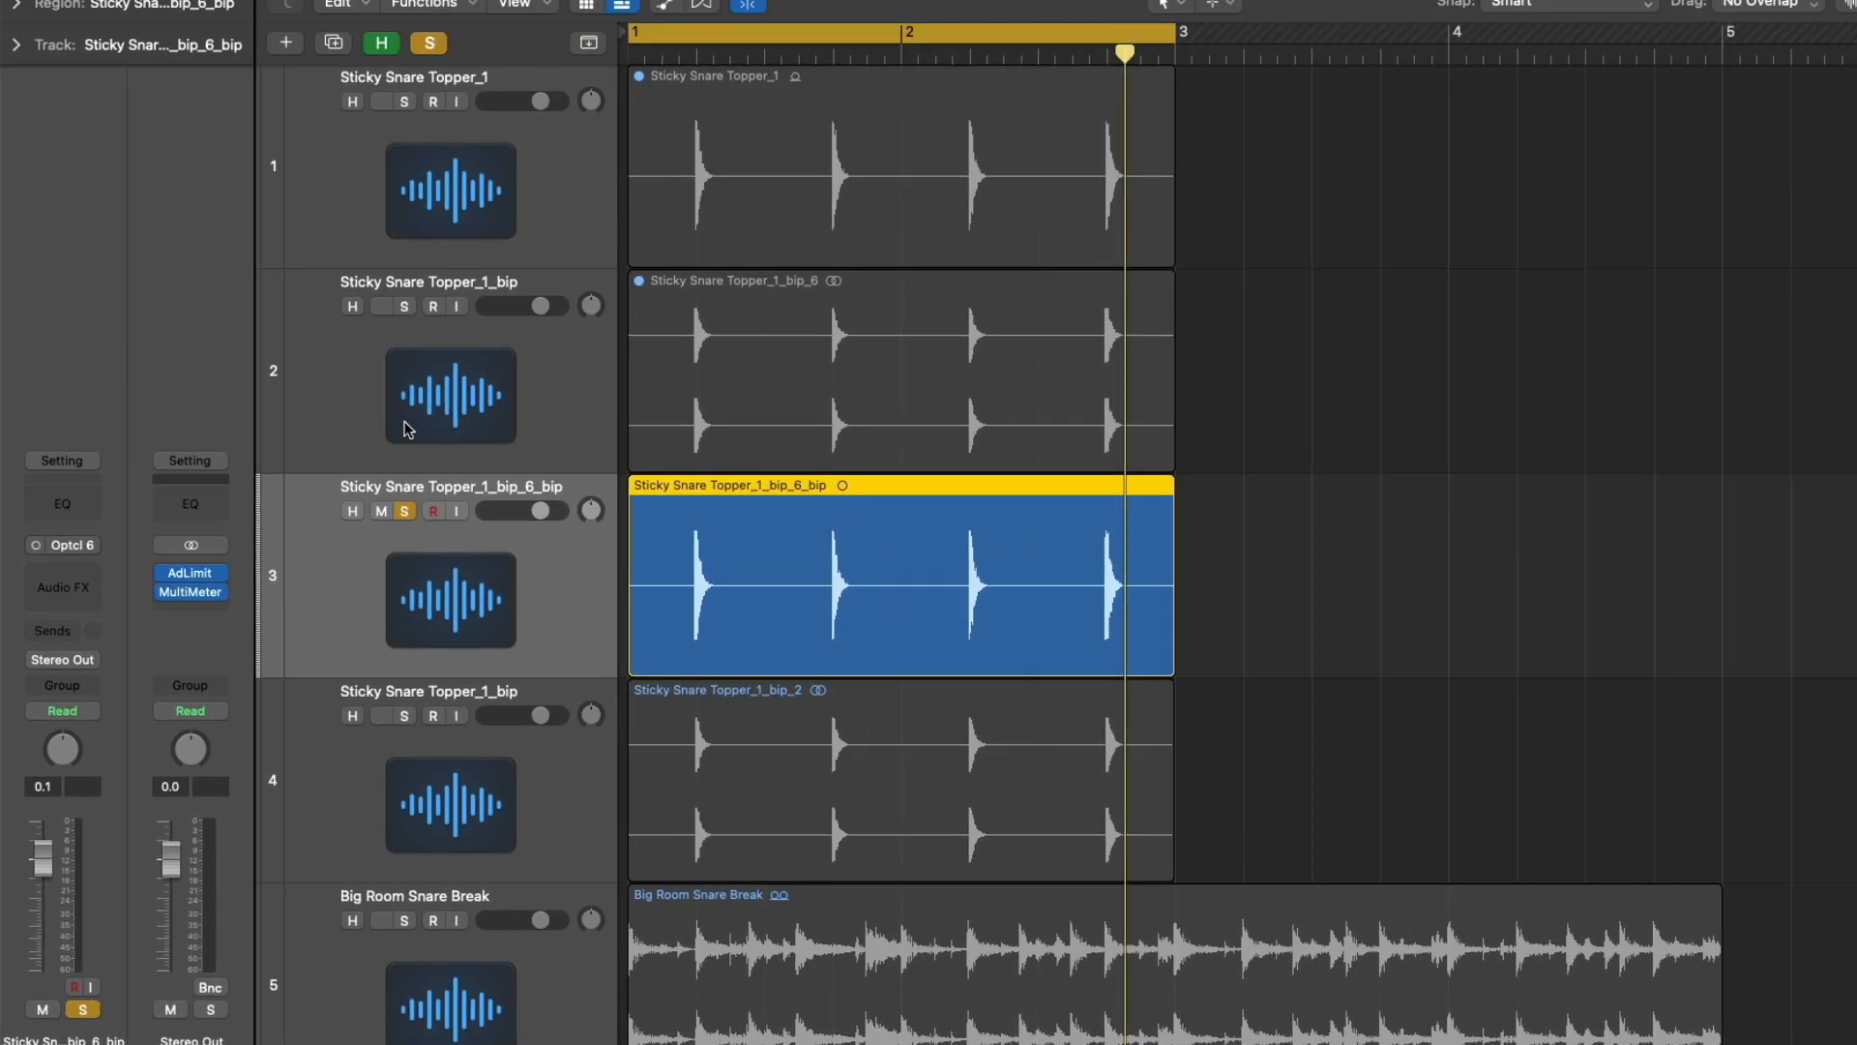
- Delete the two newly bounced tracks, Sticky Snare Topper_1_bip_6_bip and the bip track above it
shift+click(494, 291)
key(Delete)
key(Delete)
- Set the Sticky Snare Topper_1 track's channel mode to Mono and check the format options of its Gain plug-in
click(466, 178)
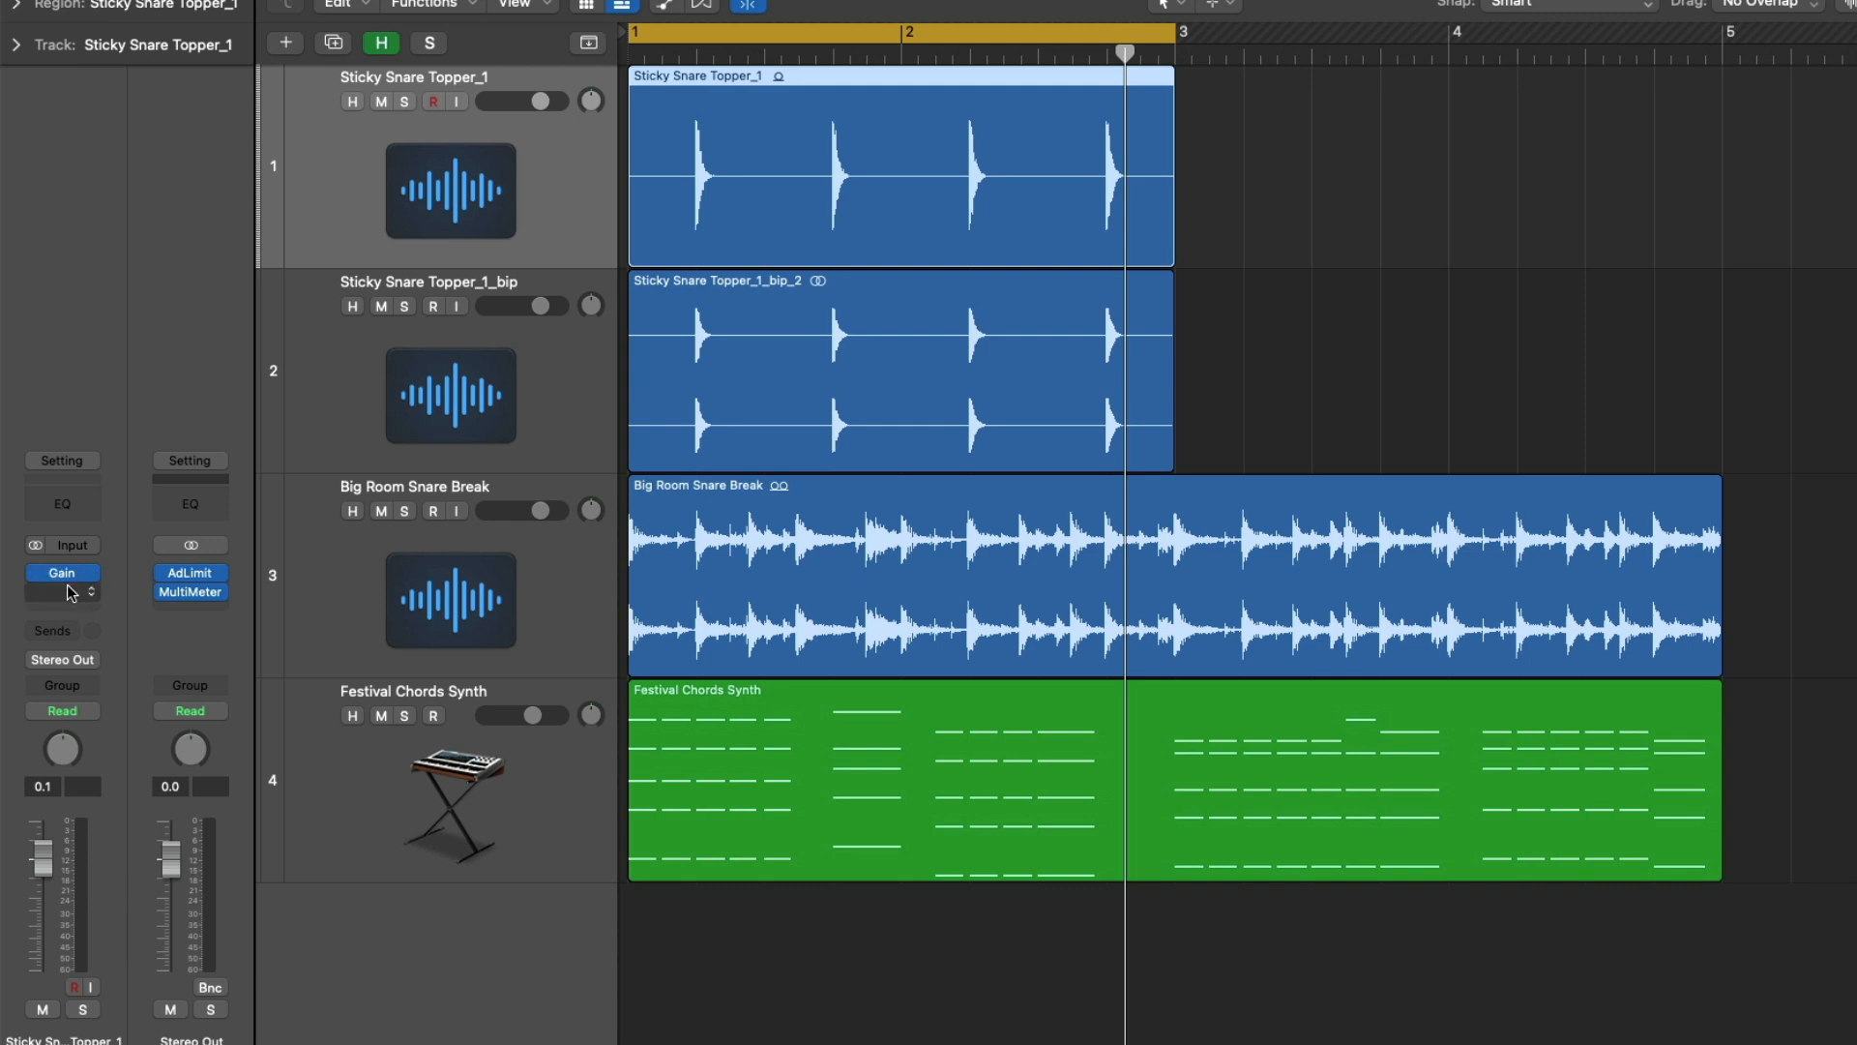
click(34, 547)
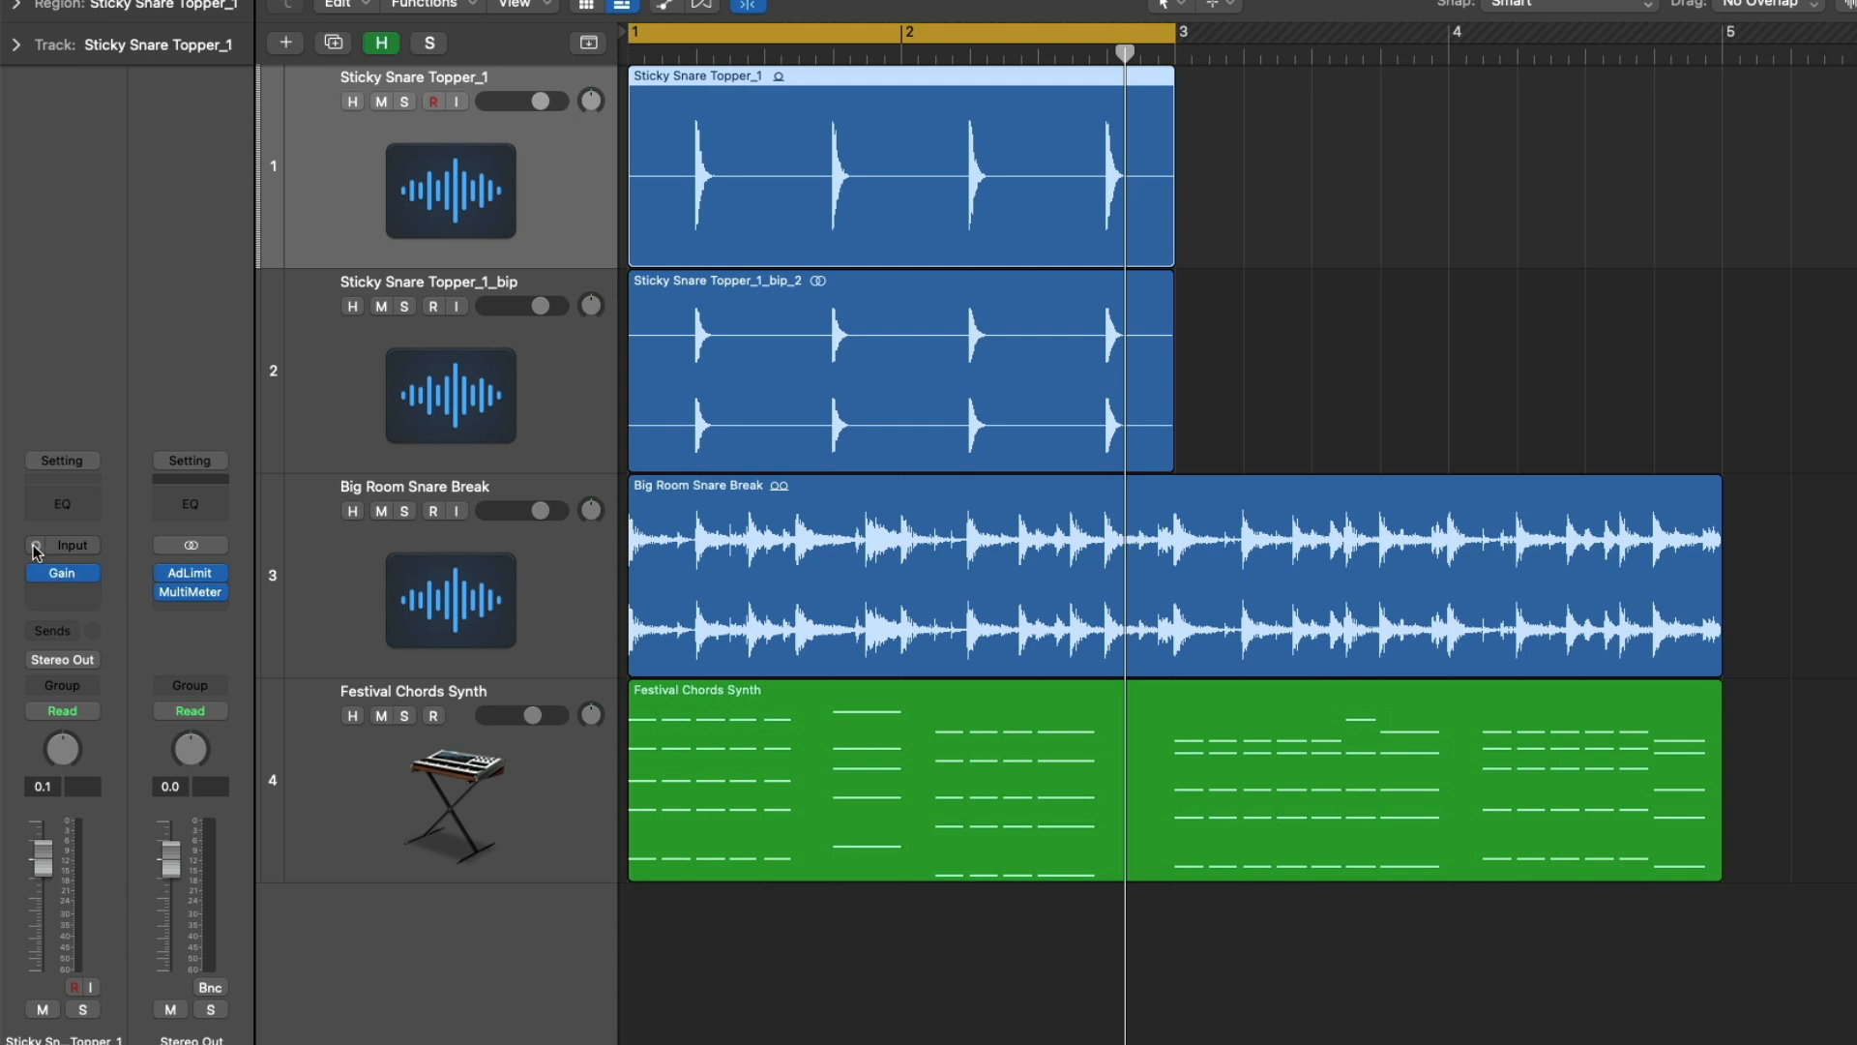
click(73, 572)
mouse_move(154, 424)
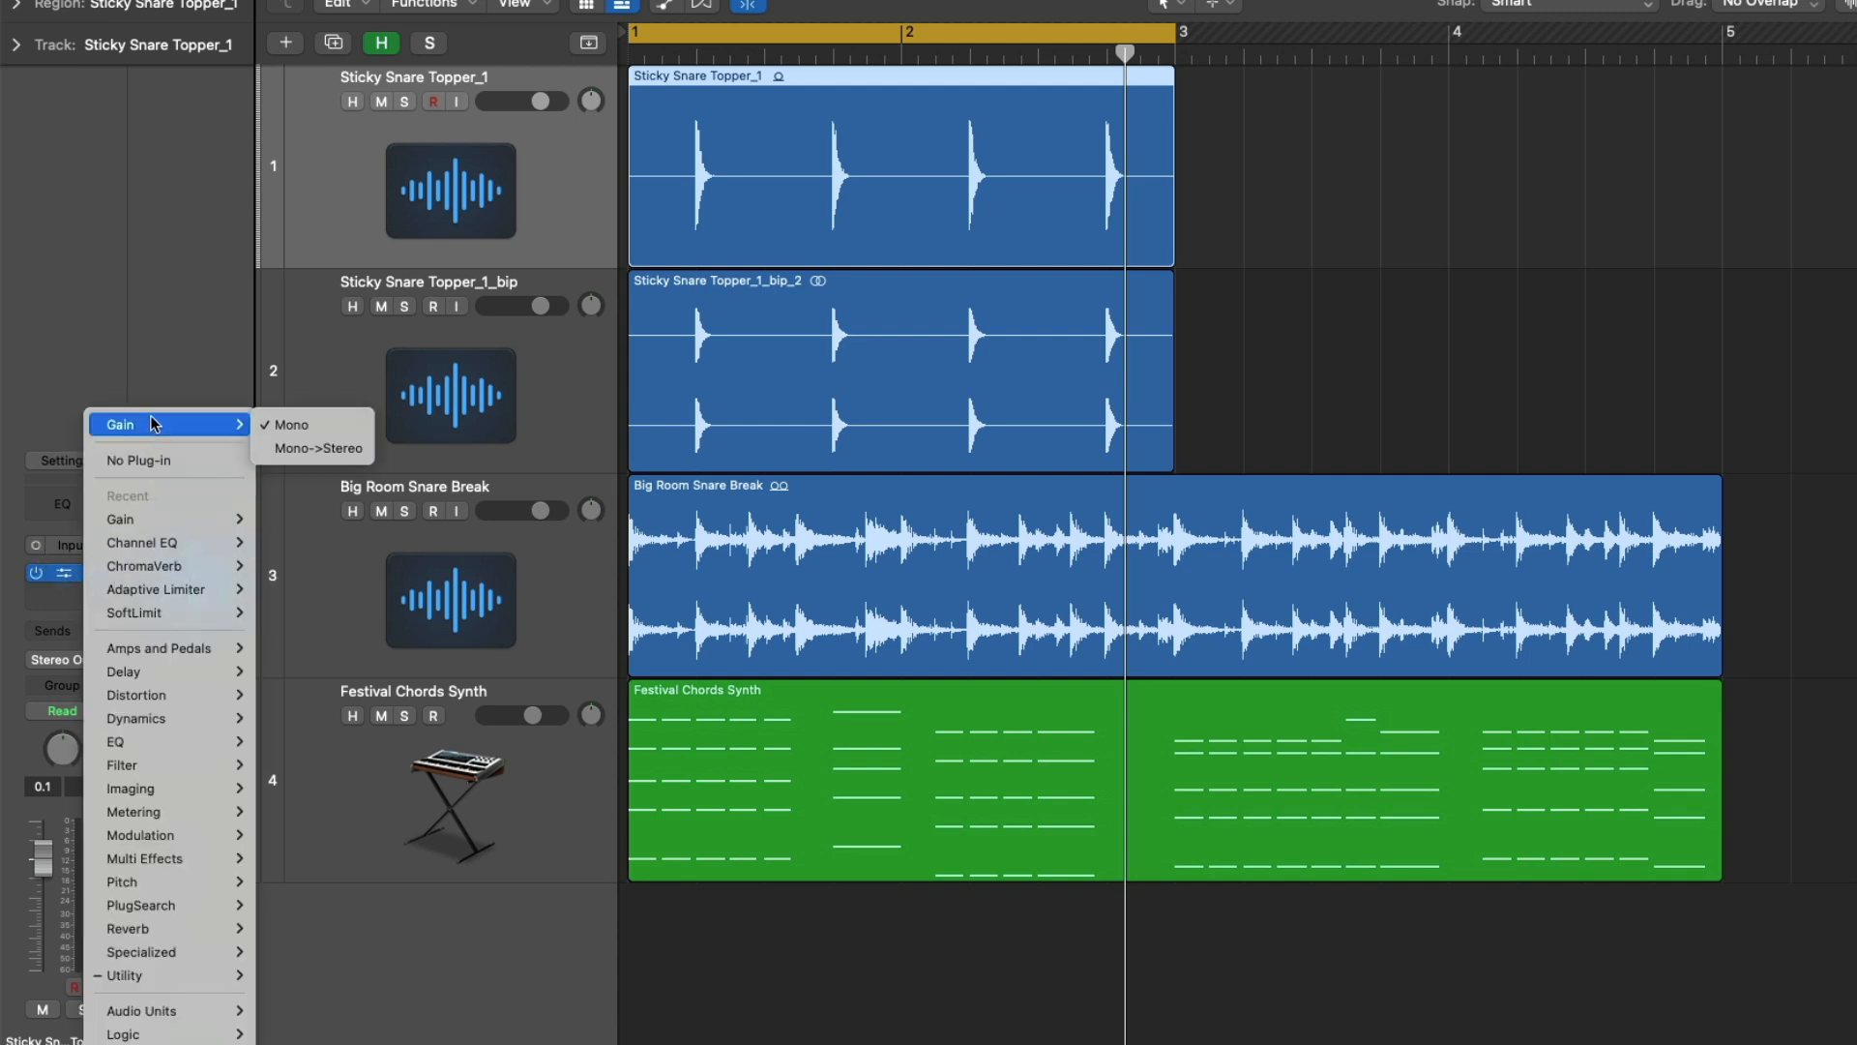
click(142, 332)
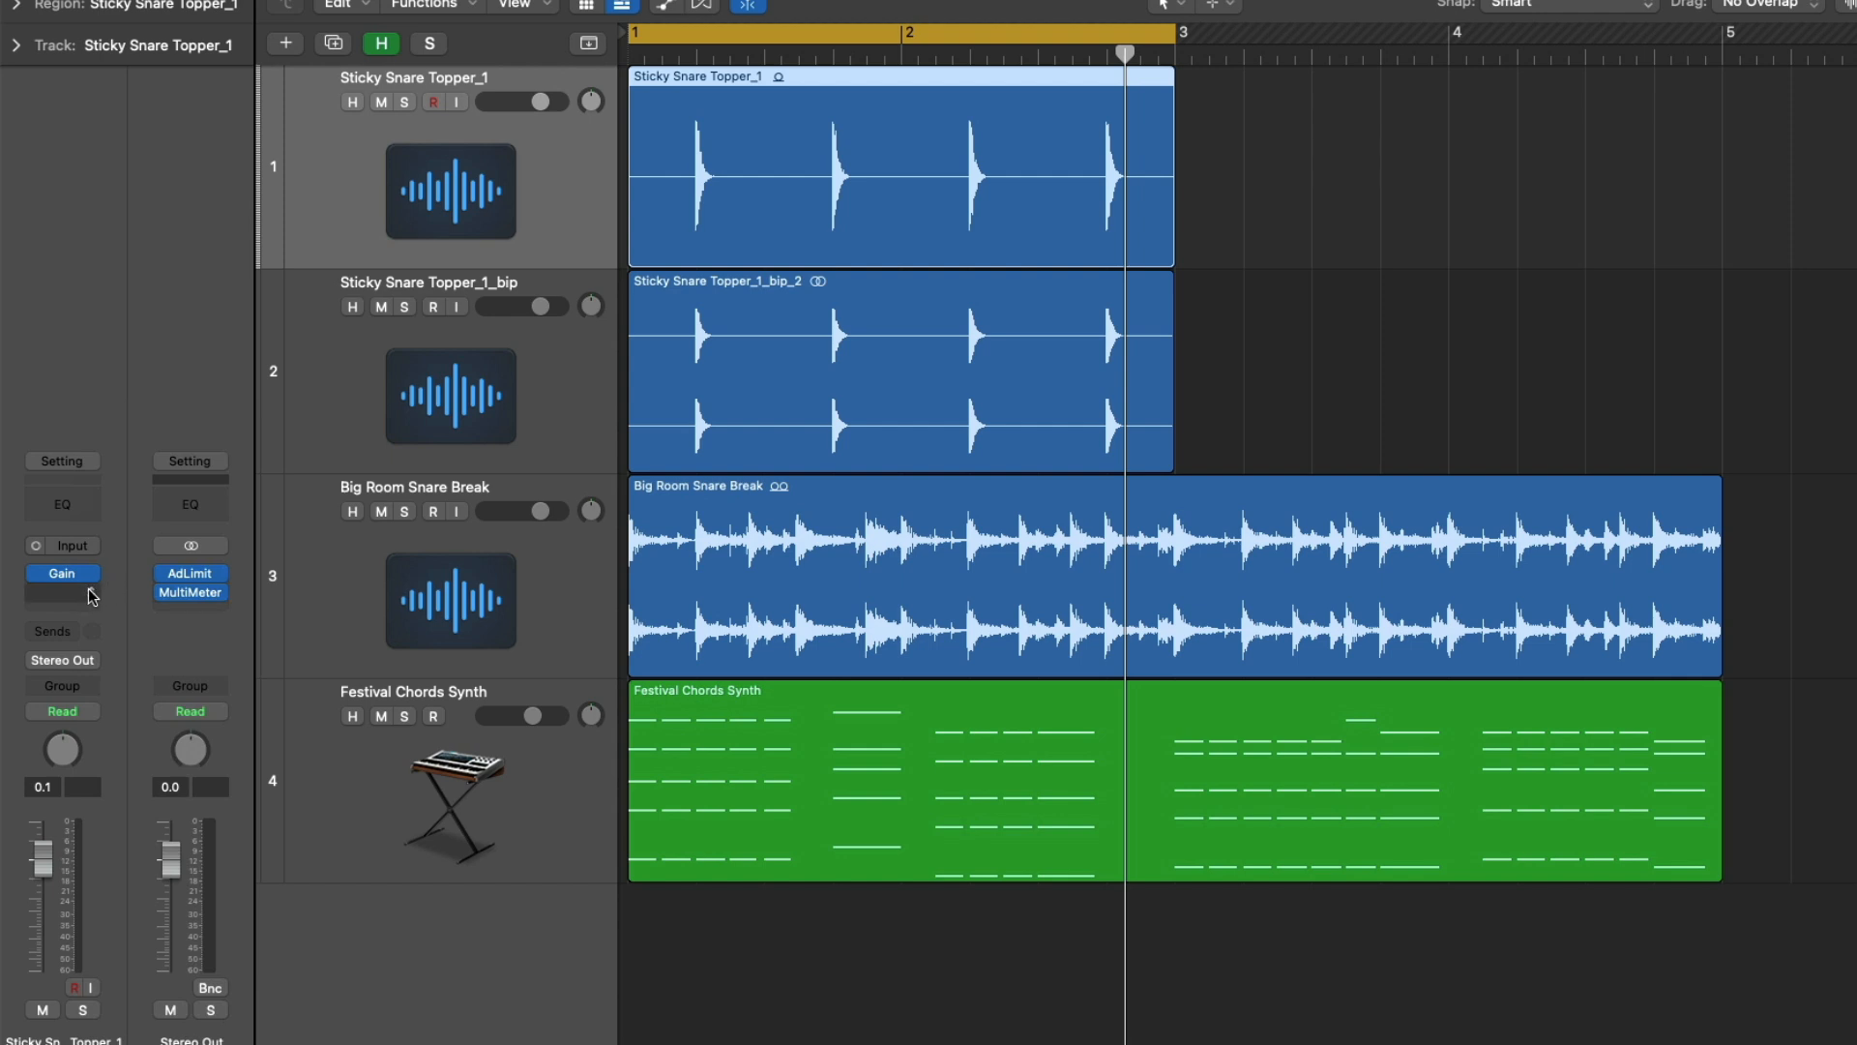
- Insert a mono Channel EQ below the Gain plug-in on the Sticky Snare Topper_1 track
click(90, 594)
mouse_move(91, 875)
mouse_move(215, 873)
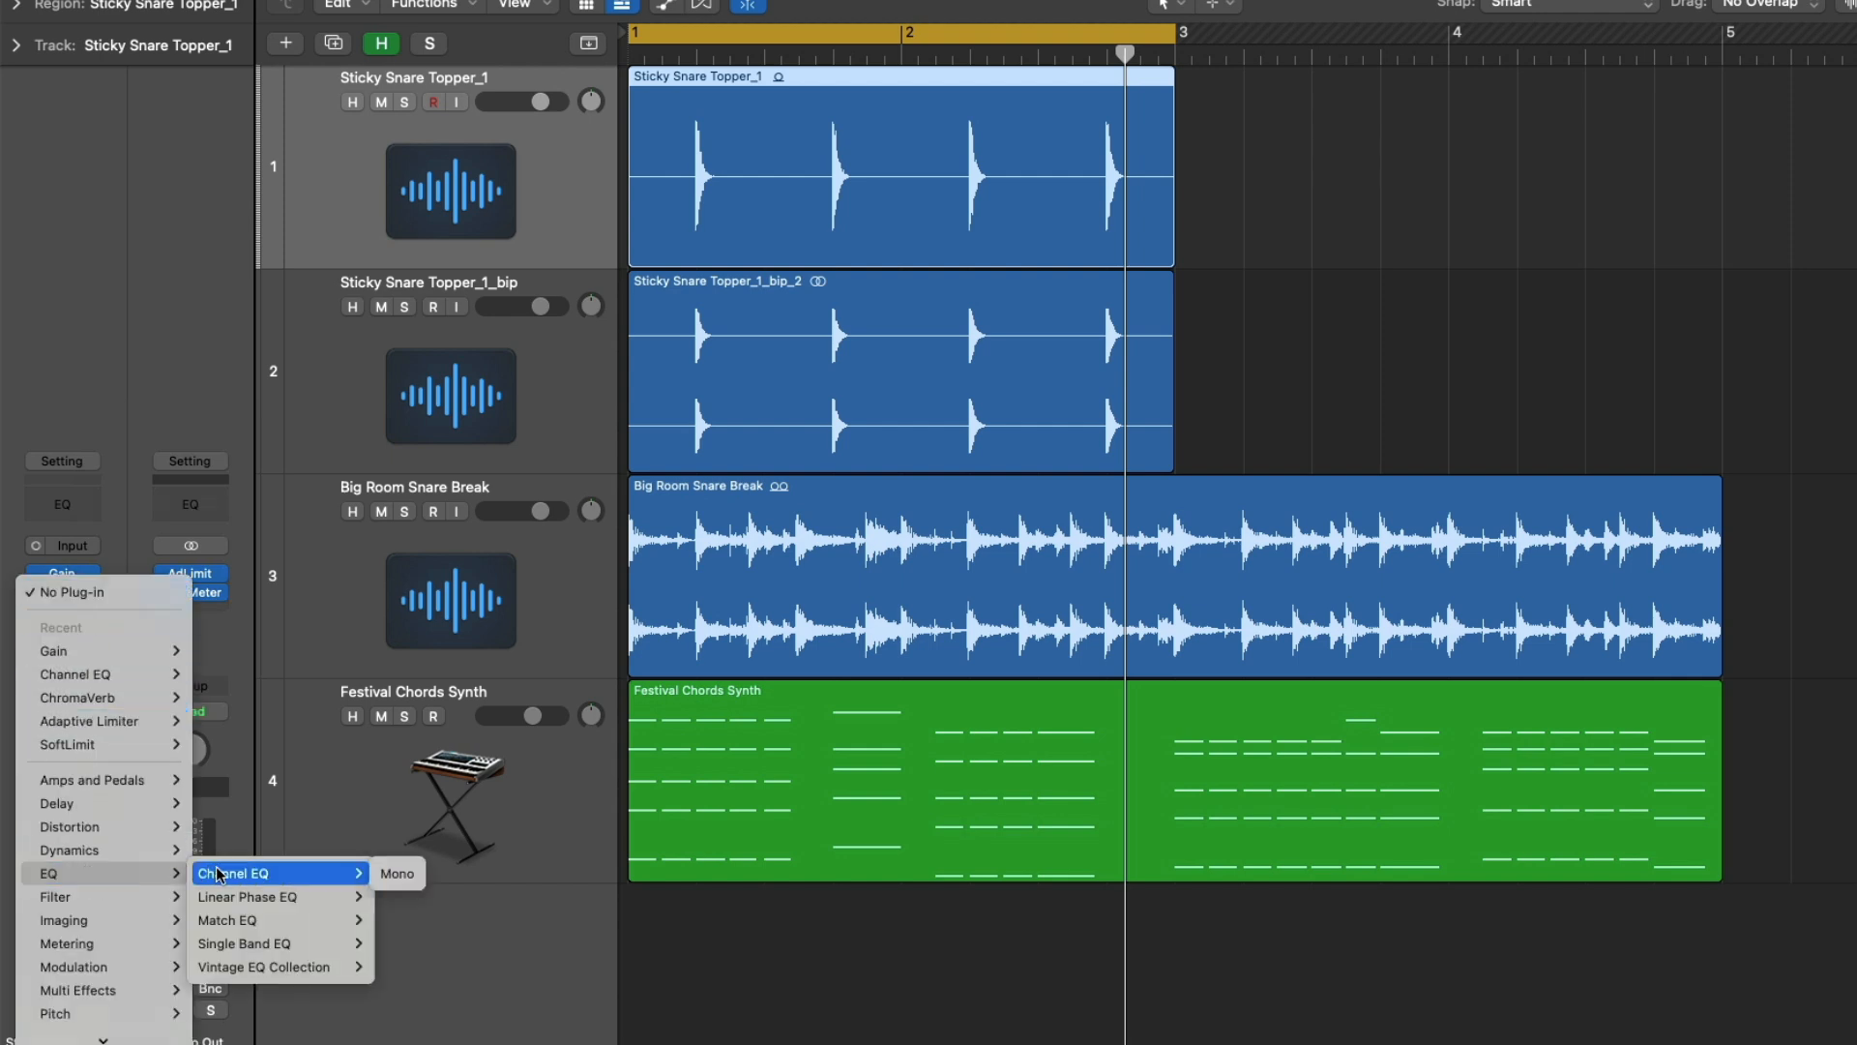
click(391, 874)
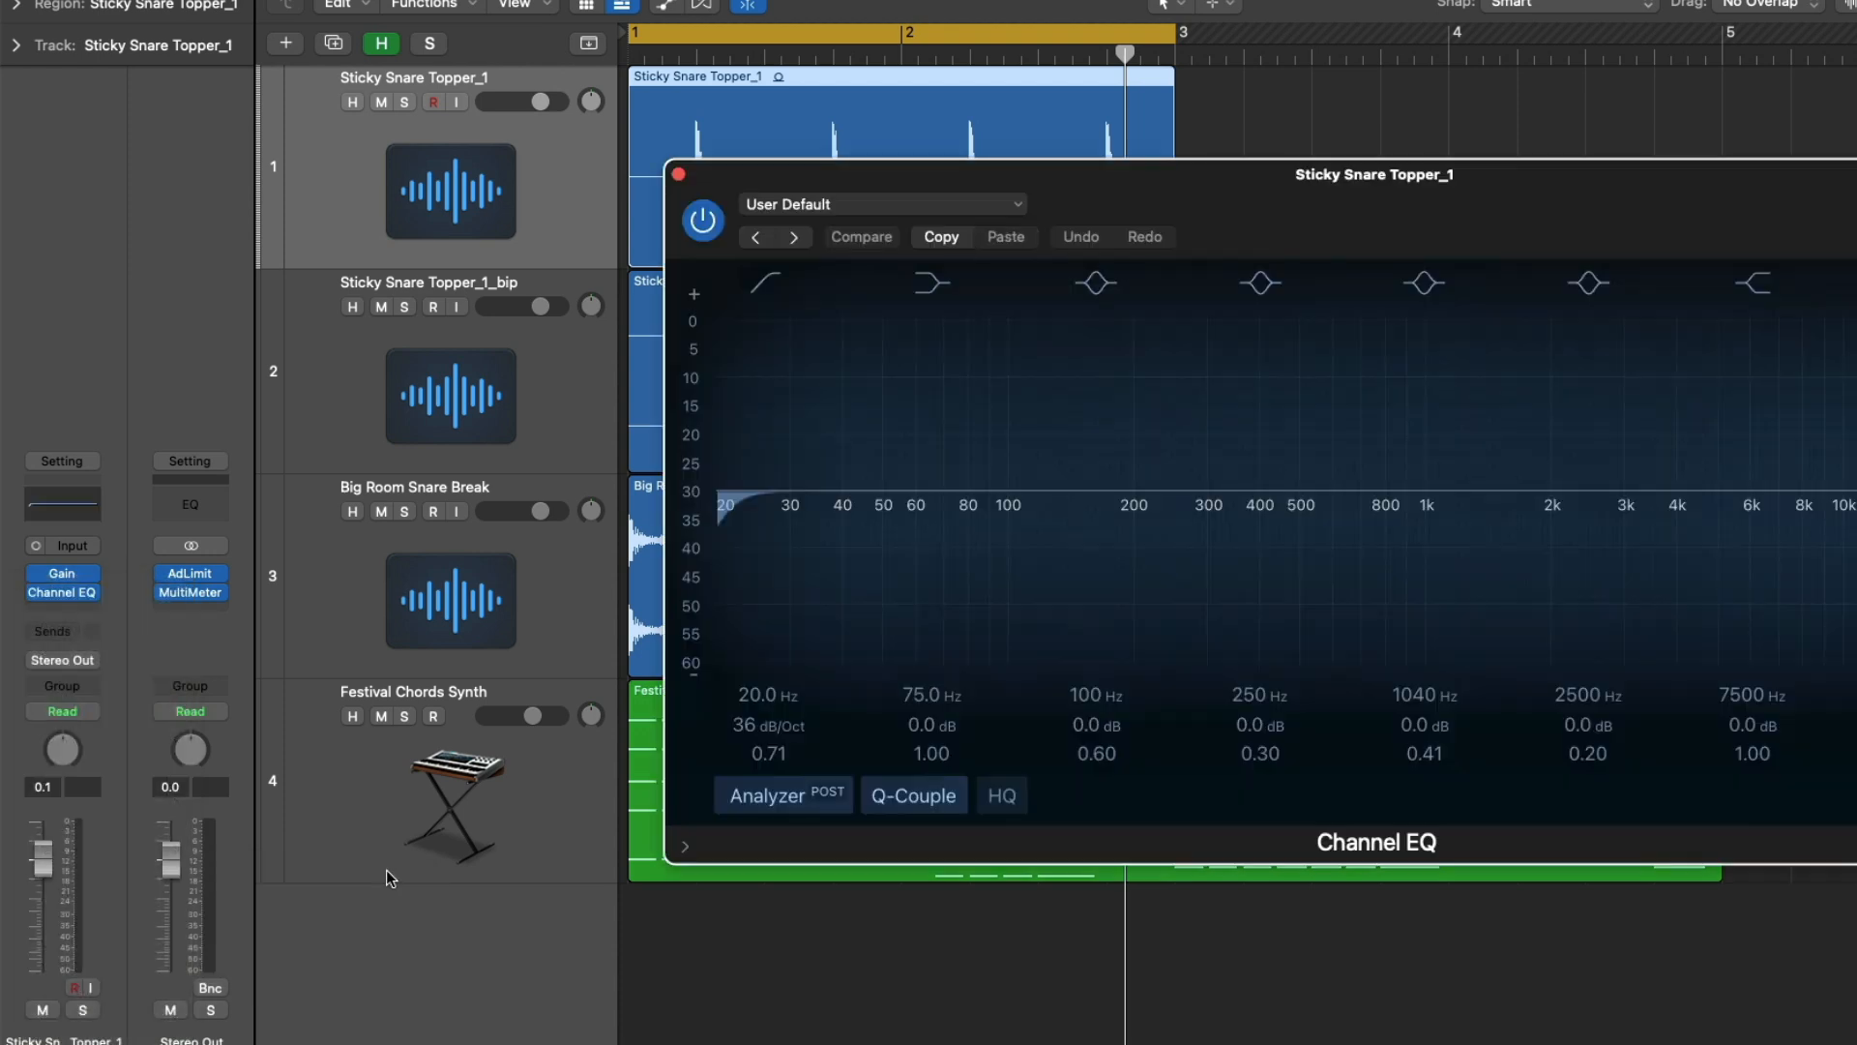
- Switch the Sticky Snare Topper_1 track's Channel EQ to the Stereo format and close its window
click(89, 592)
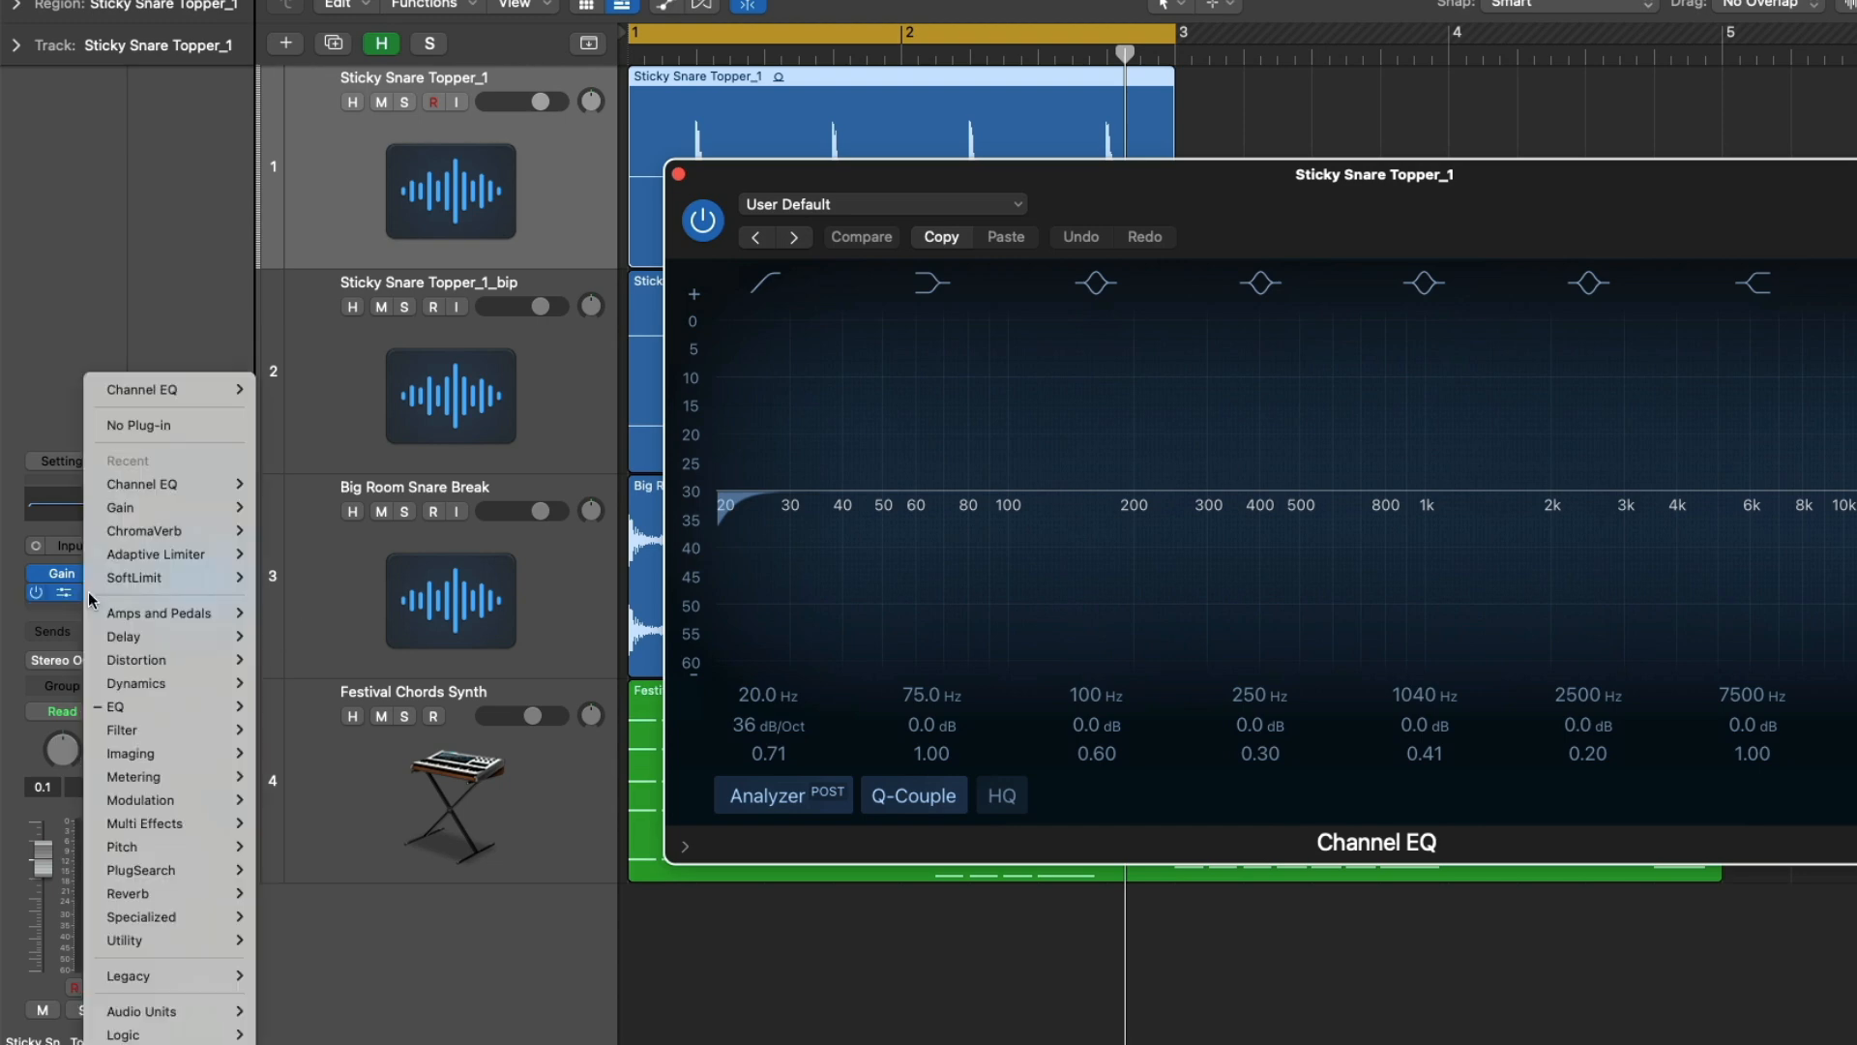
mouse_move(152, 388)
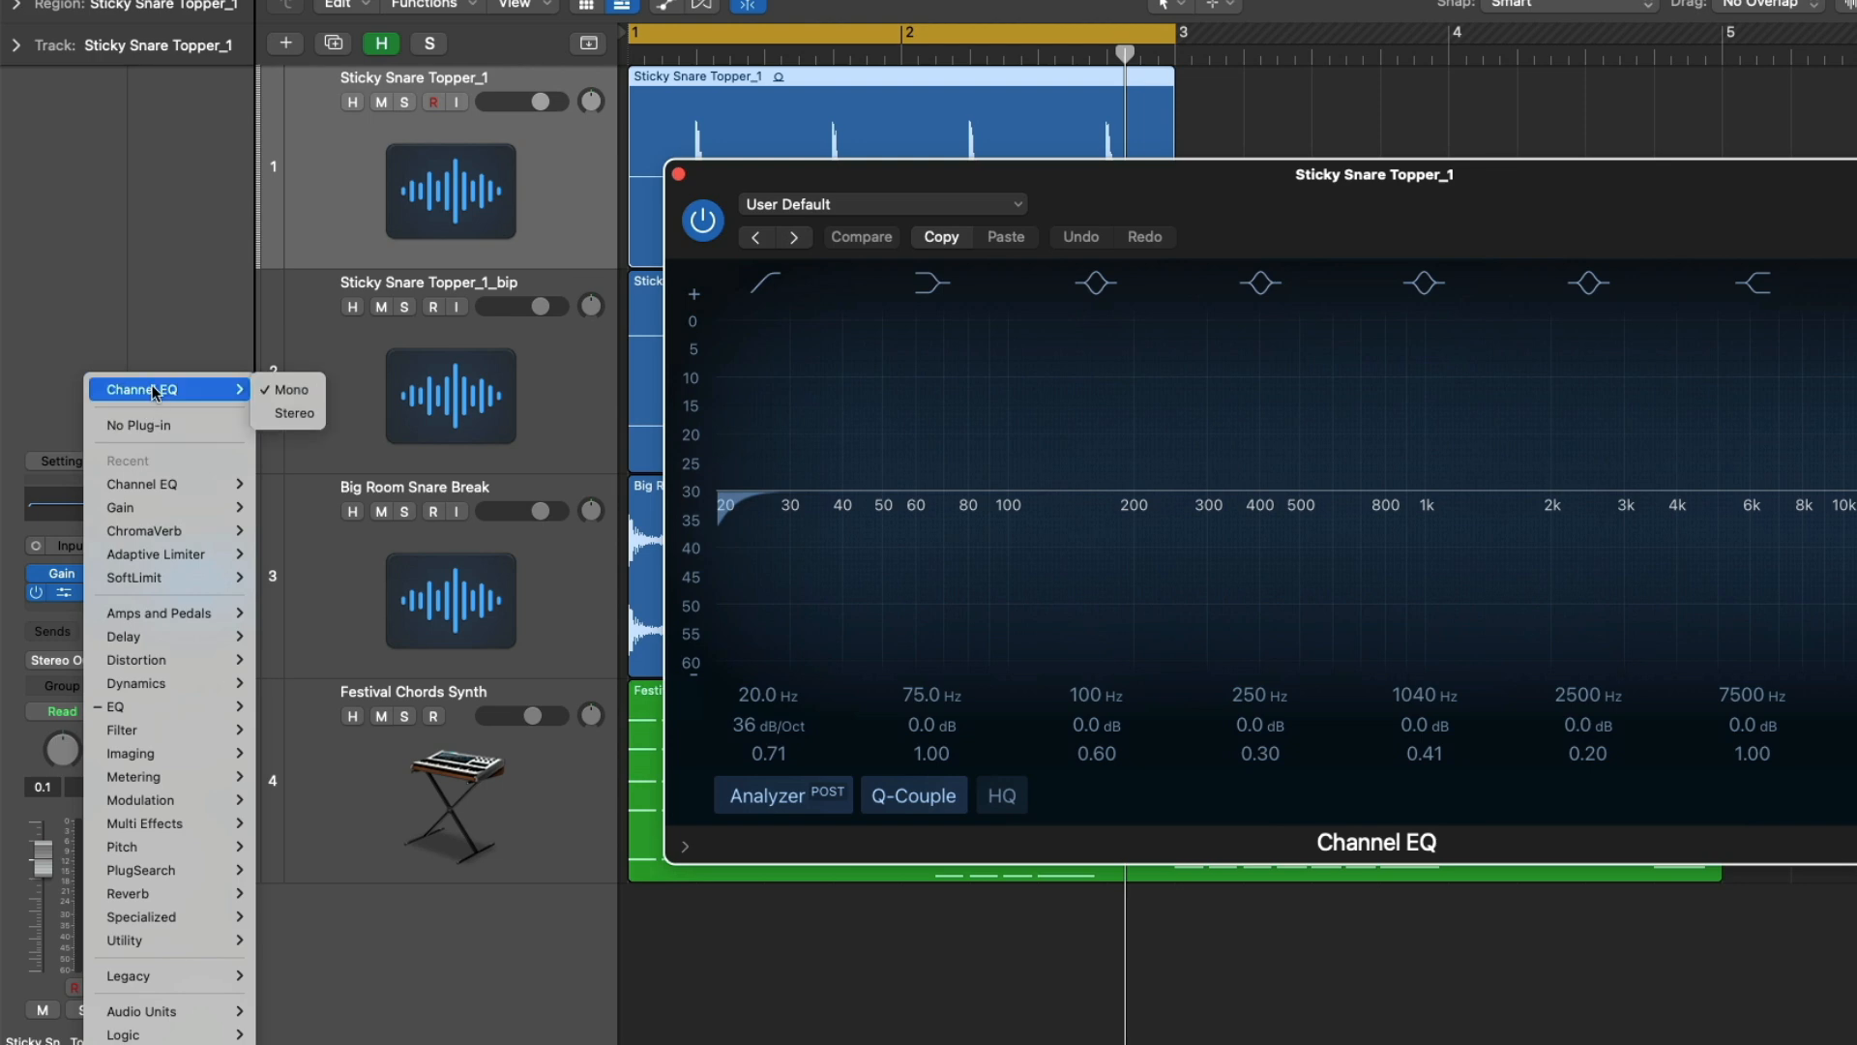
click(278, 414)
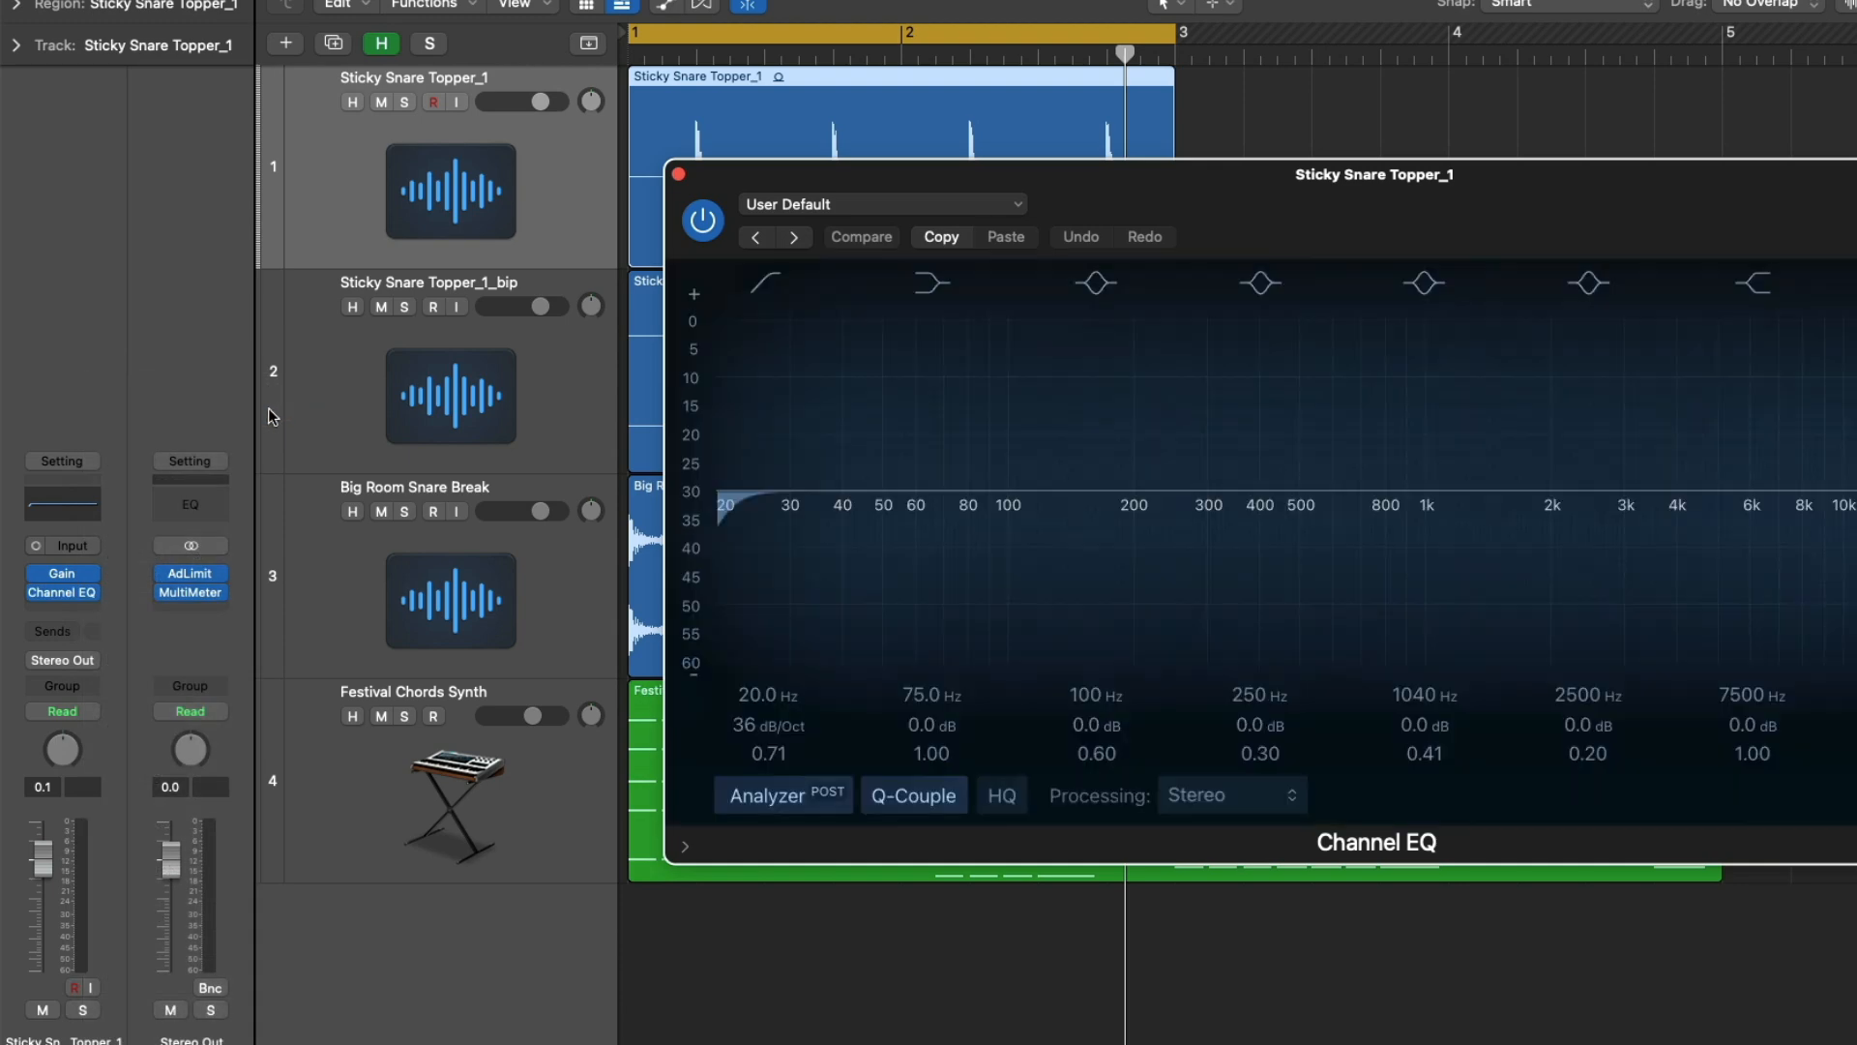
click(679, 175)
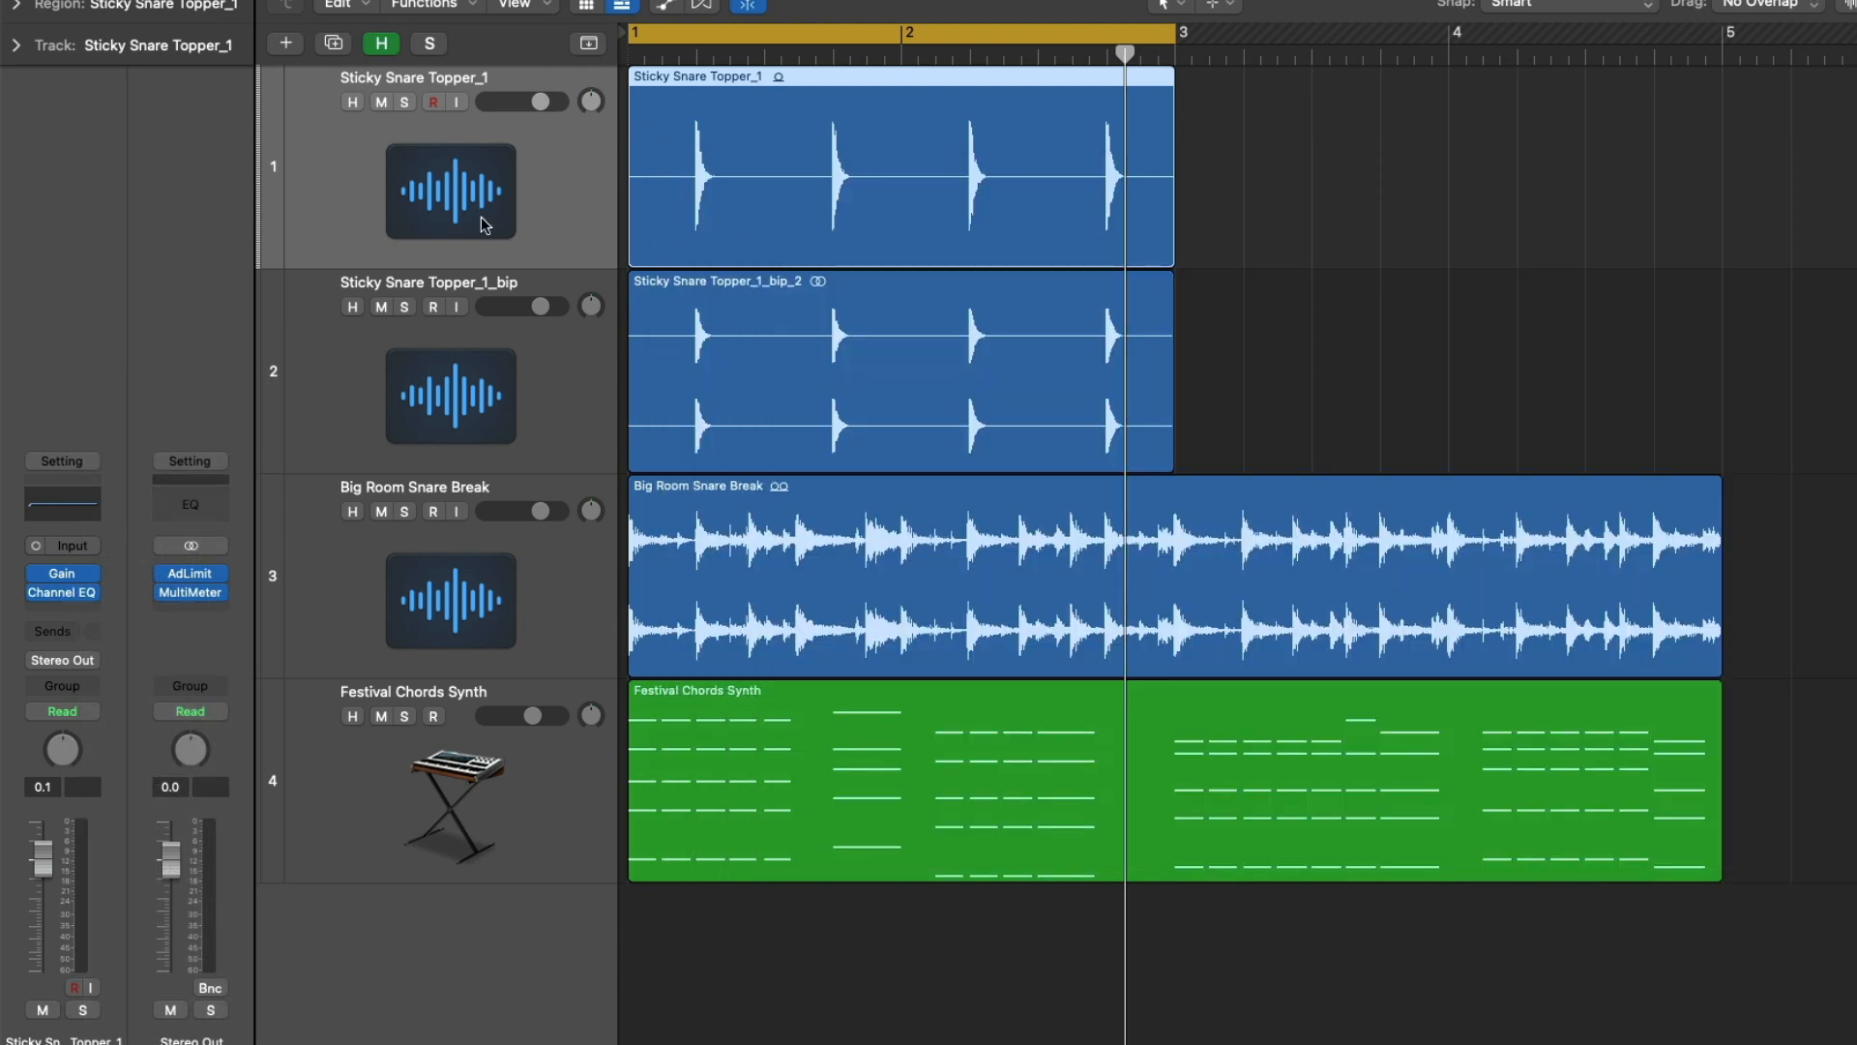
- Bounce the Sticky Snare Topper_1 region in place, and delete the resulting region and its track
key(ctrl+b)
key(Return)
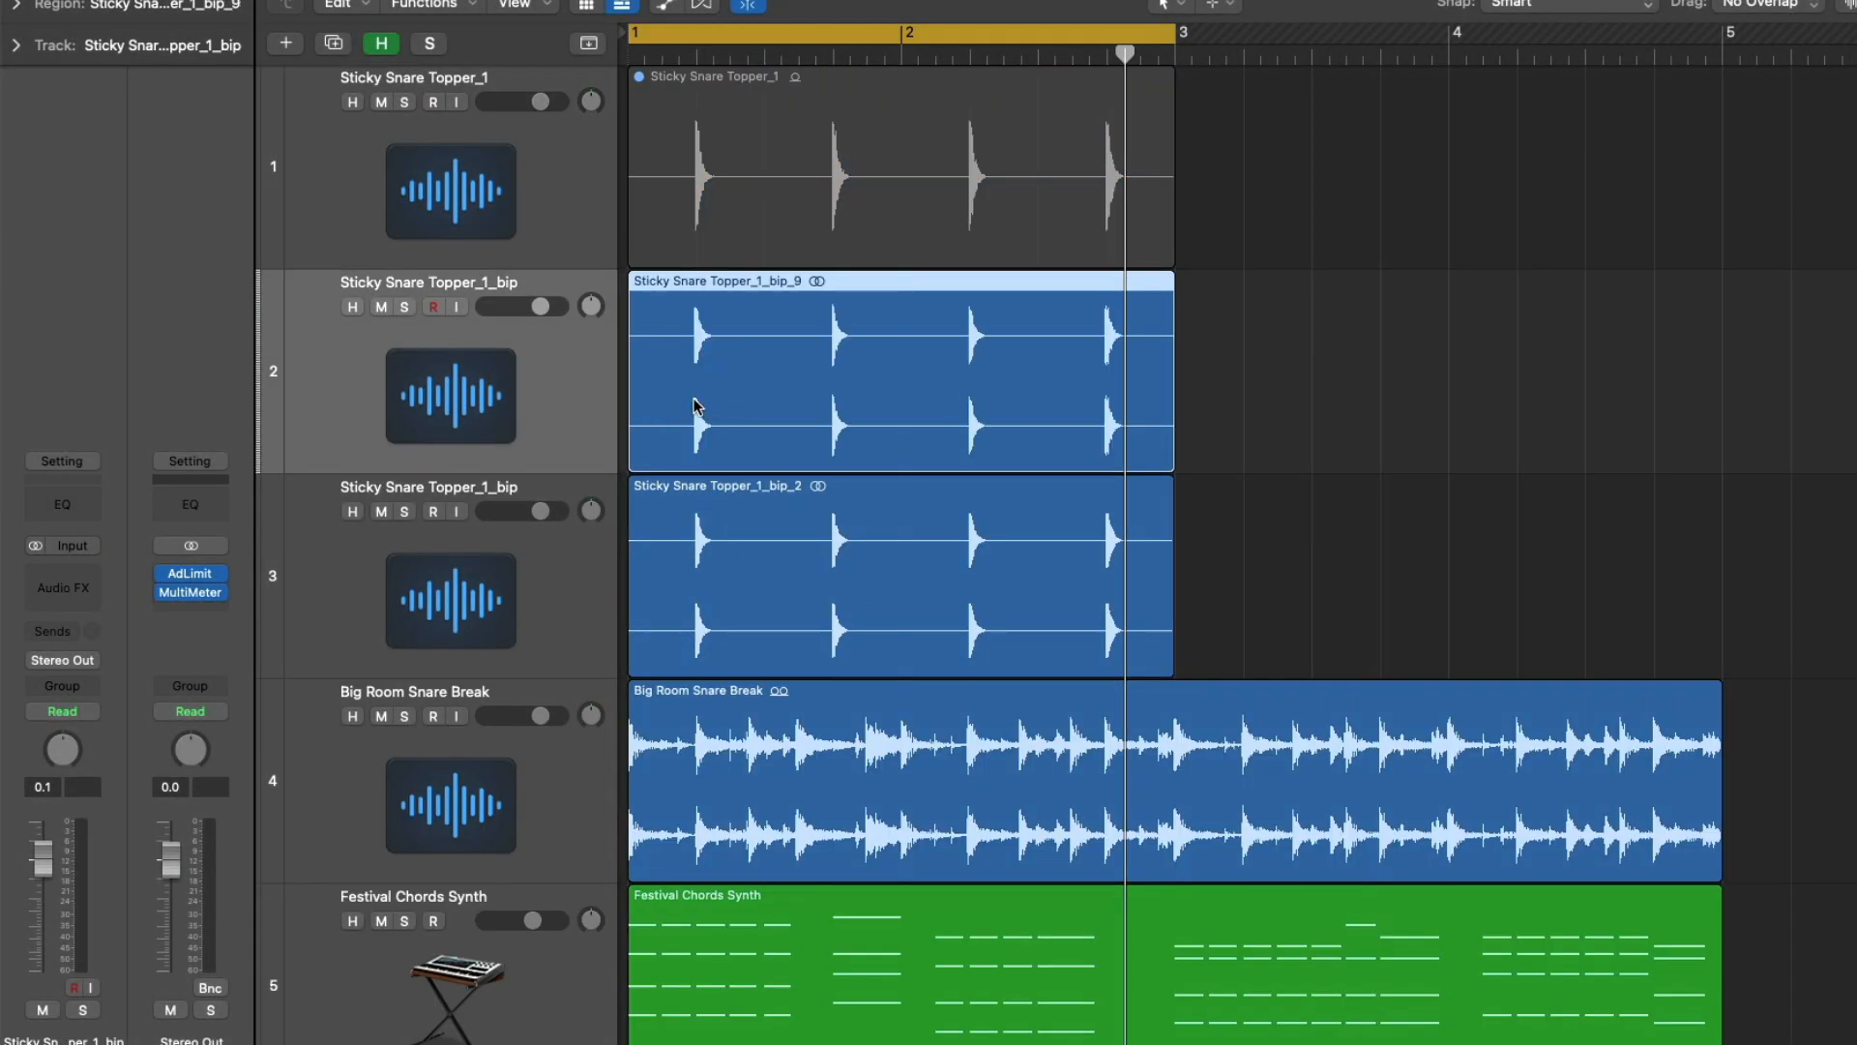
key(Delete)
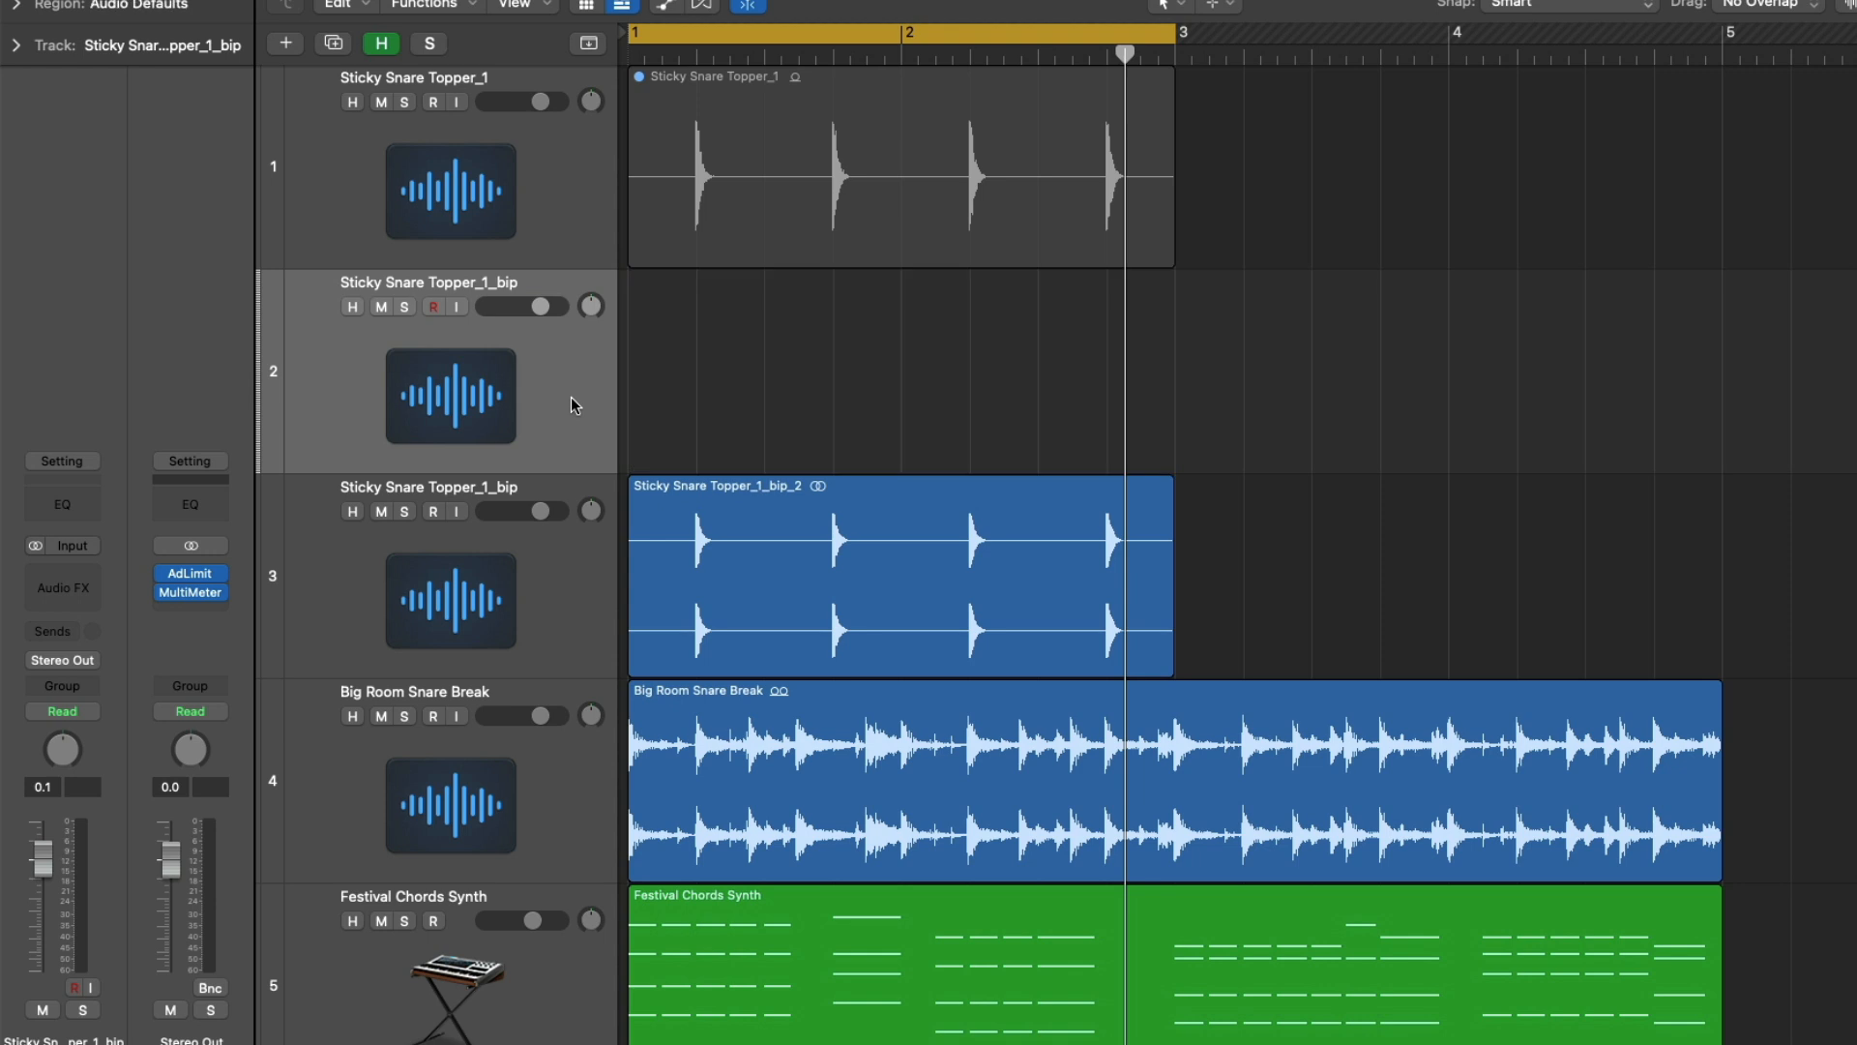
key(Delete)
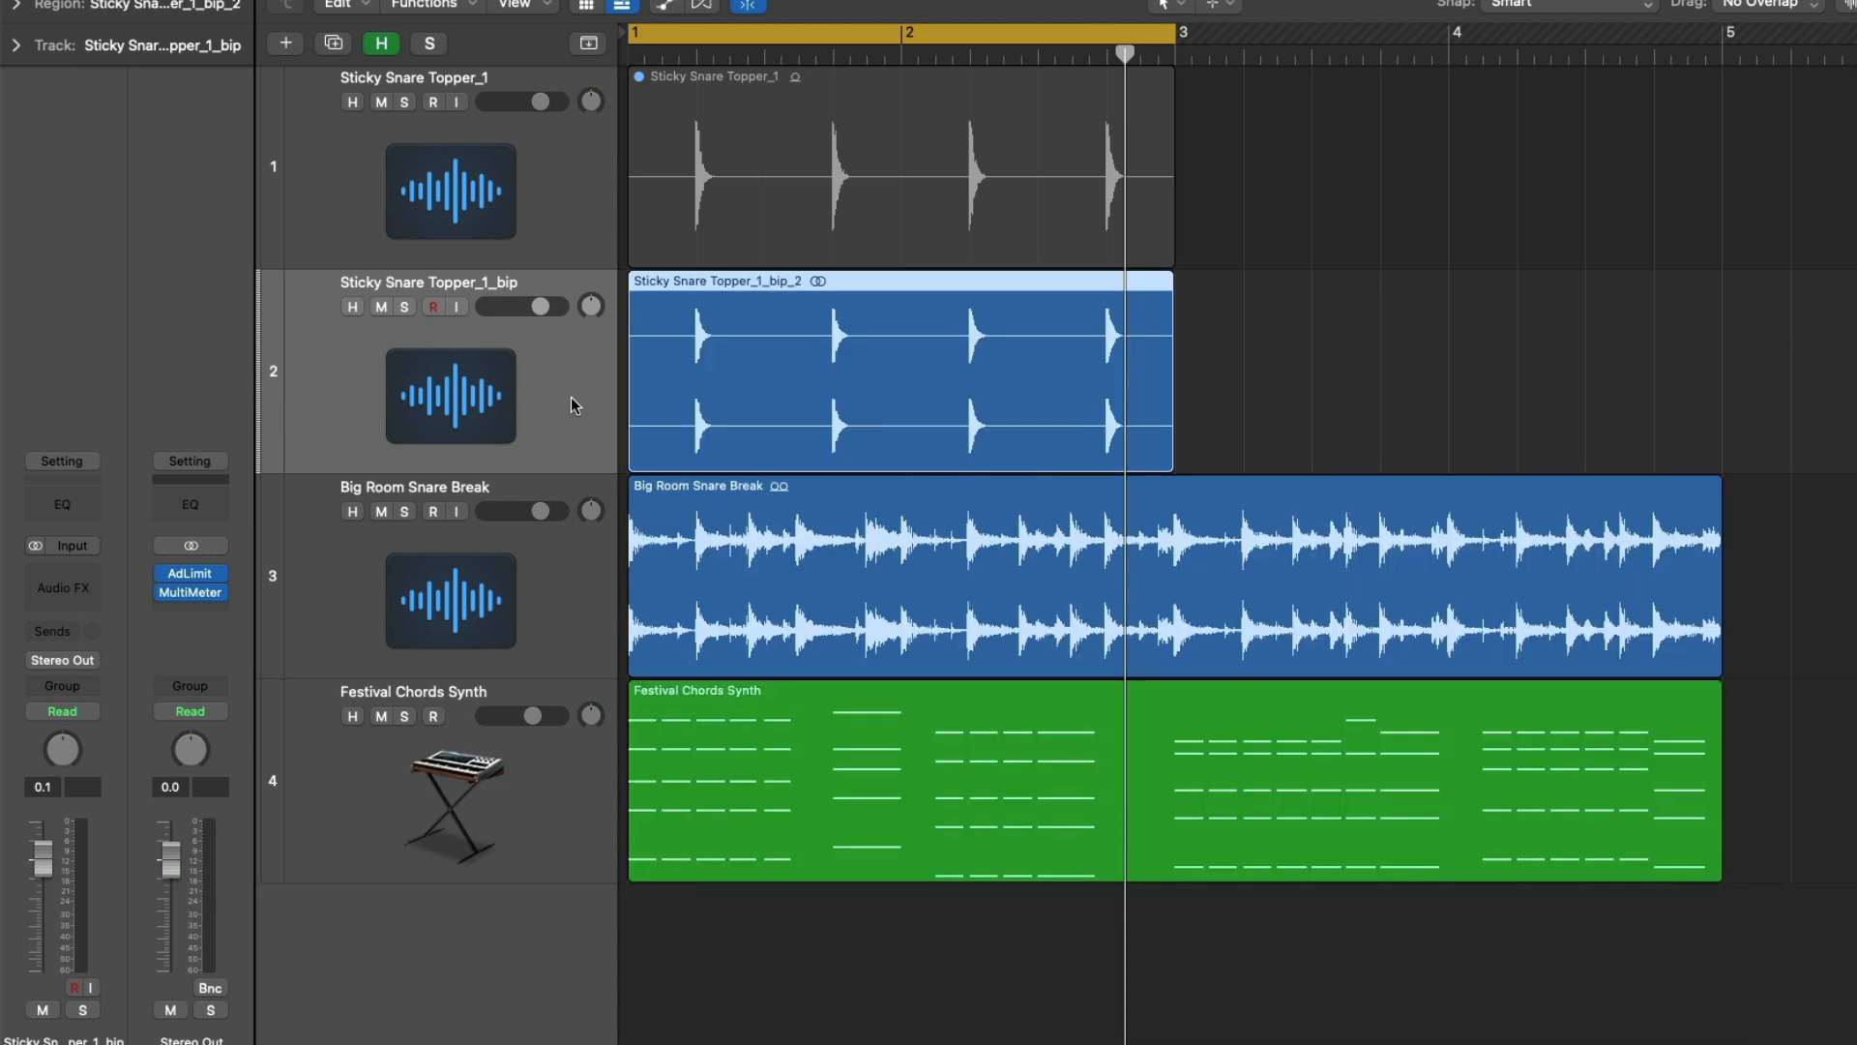
click(406, 308)
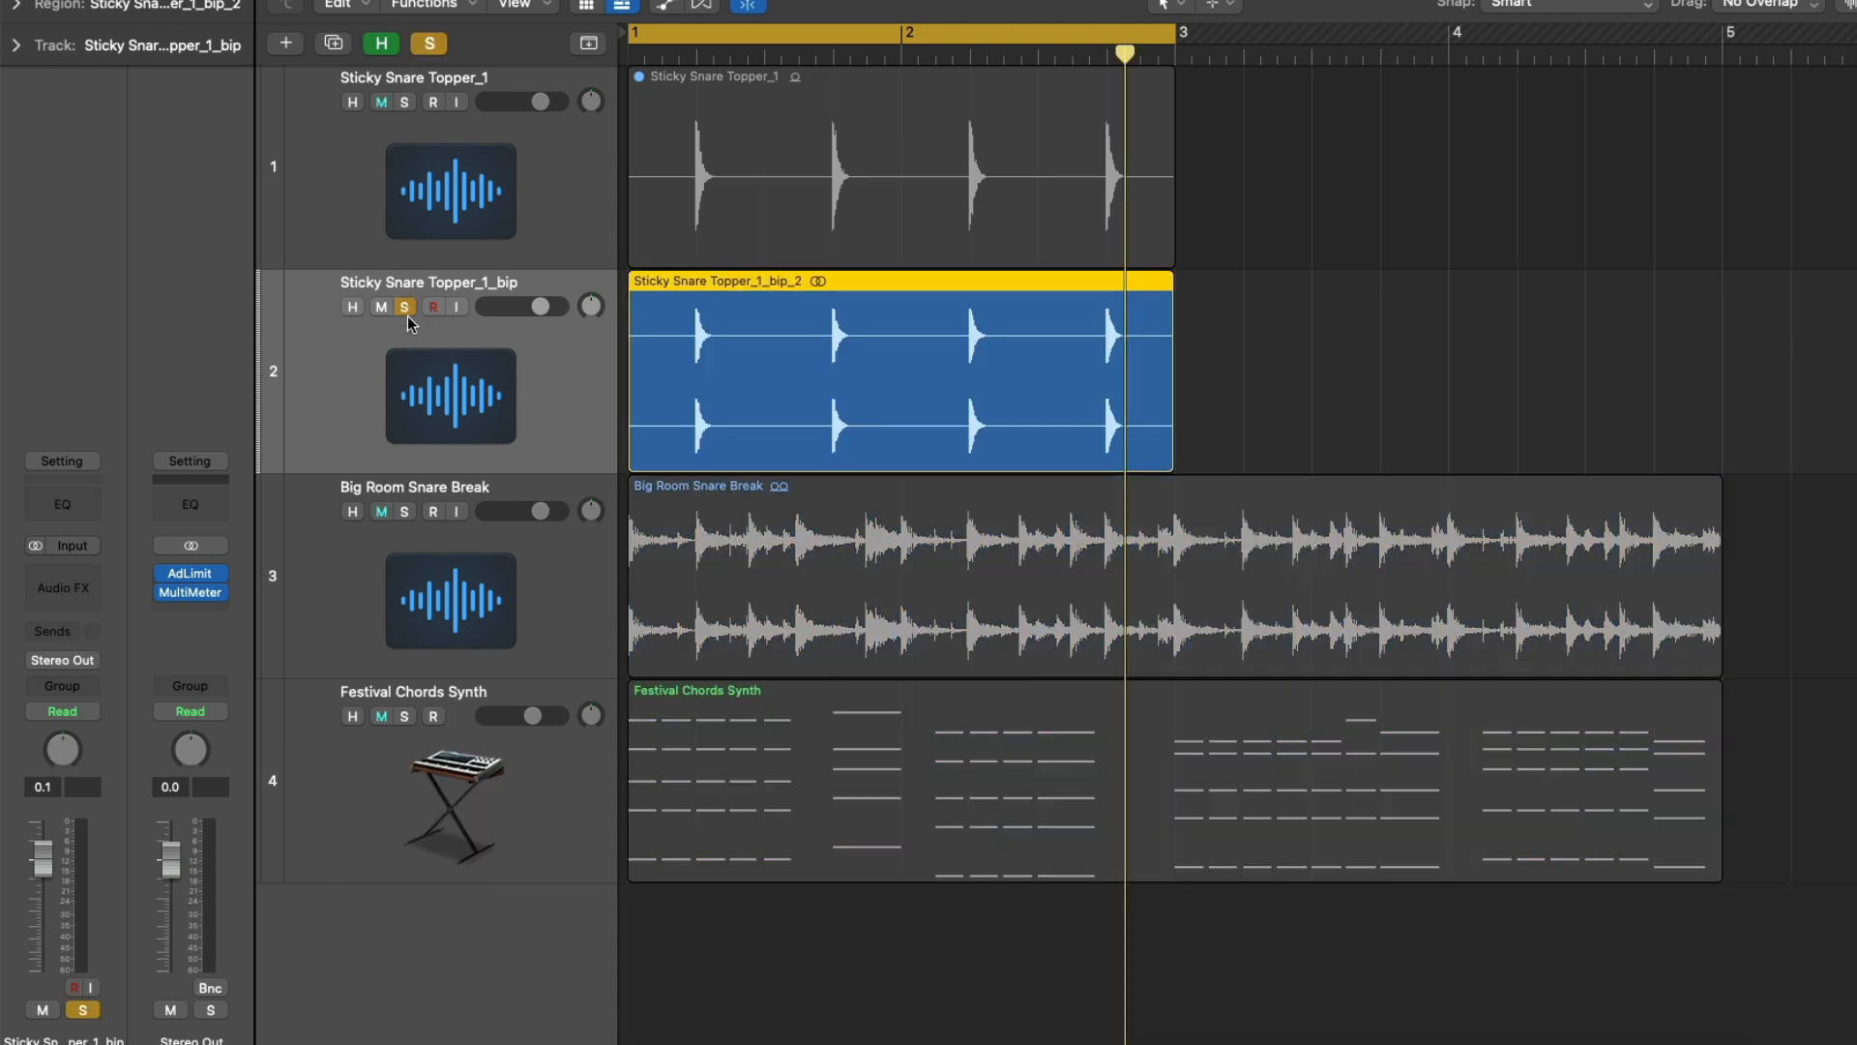
click(406, 307)
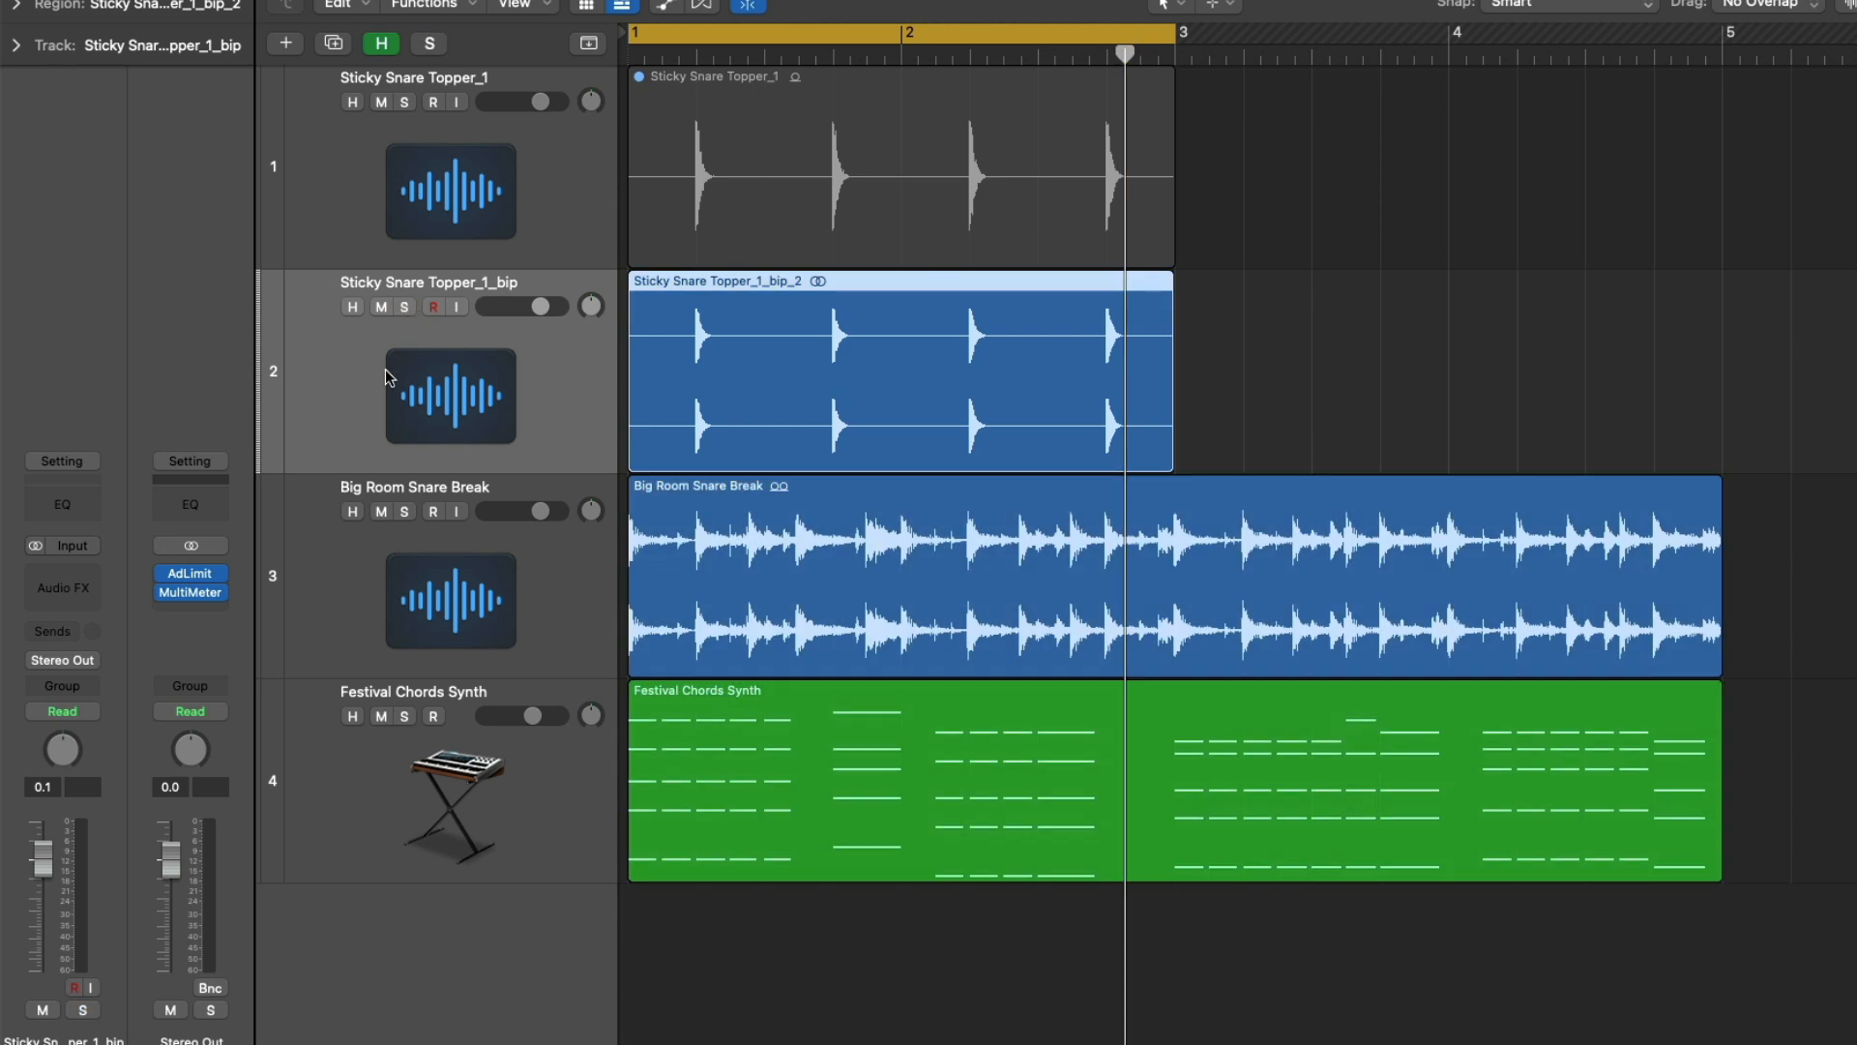
- Insert a Channel EQ on the Sticky Snare Topper_1_bip track and switch it to the Mono format
click(58, 578)
mouse_move(94, 630)
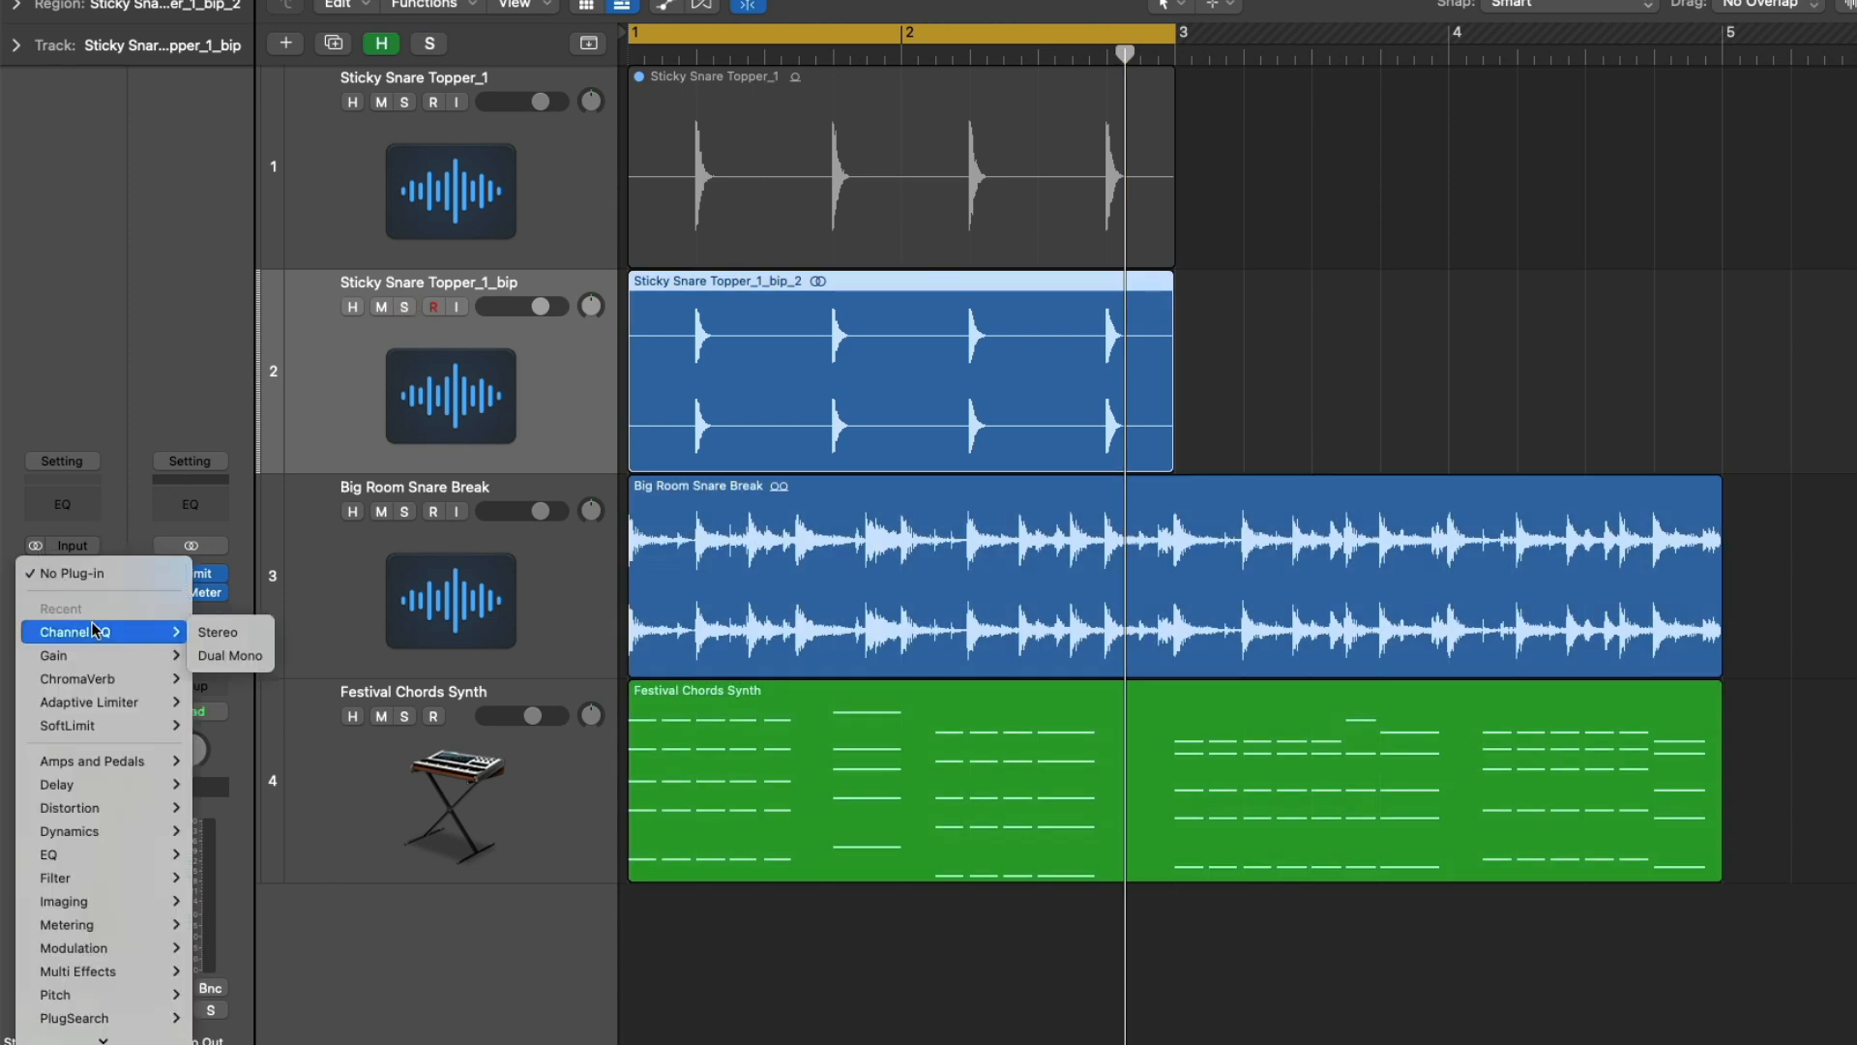
click(194, 633)
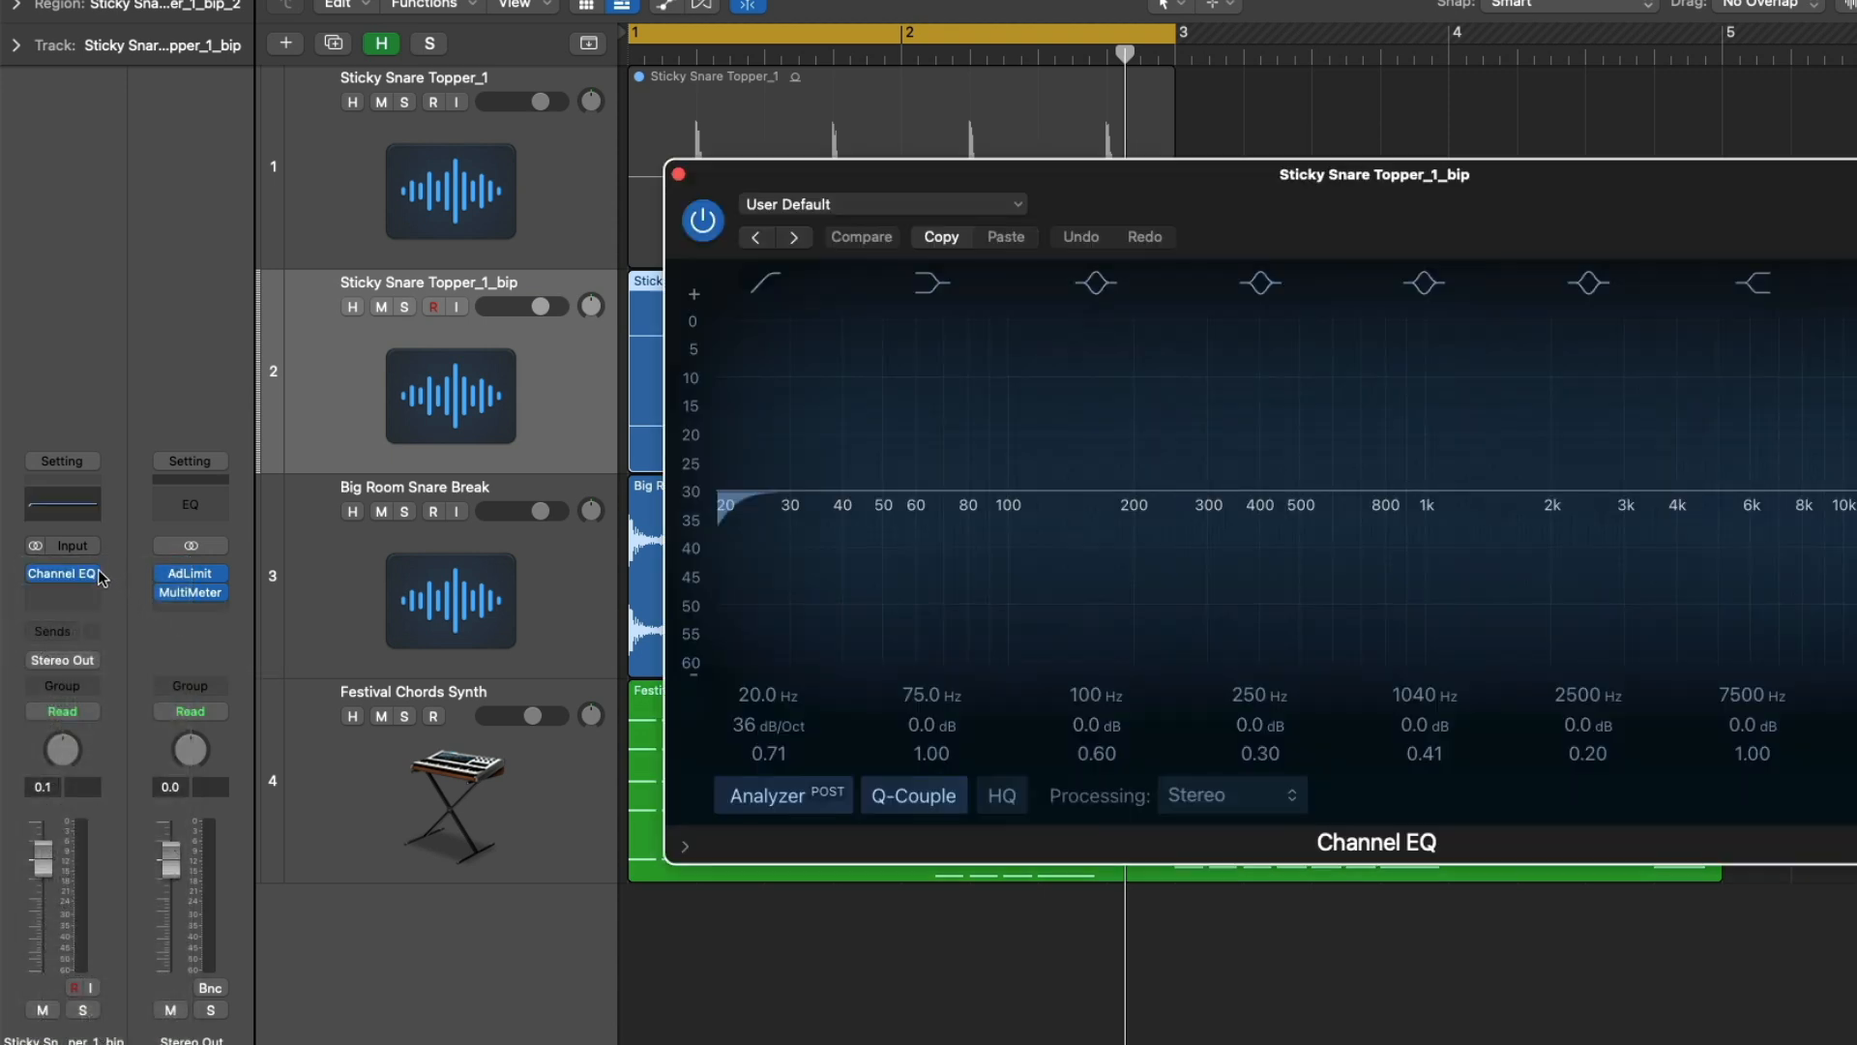
click(94, 579)
mouse_move(145, 382)
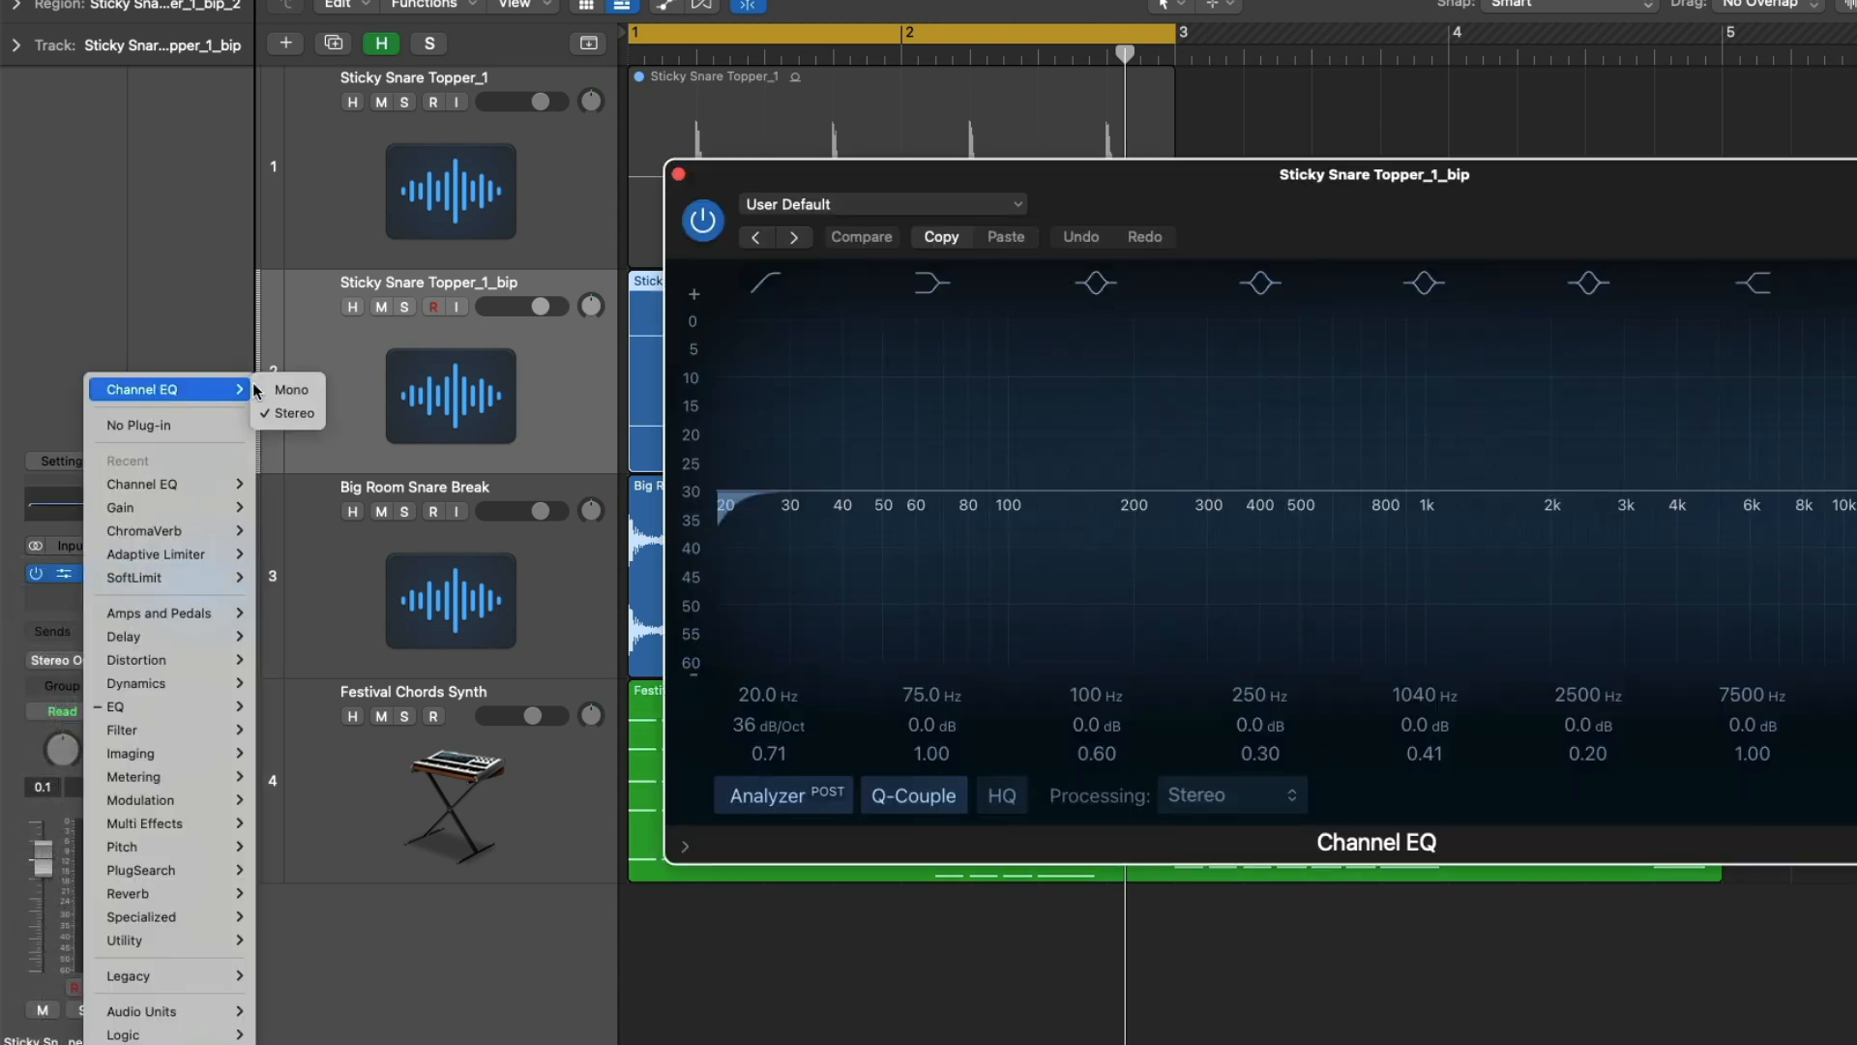
click(259, 390)
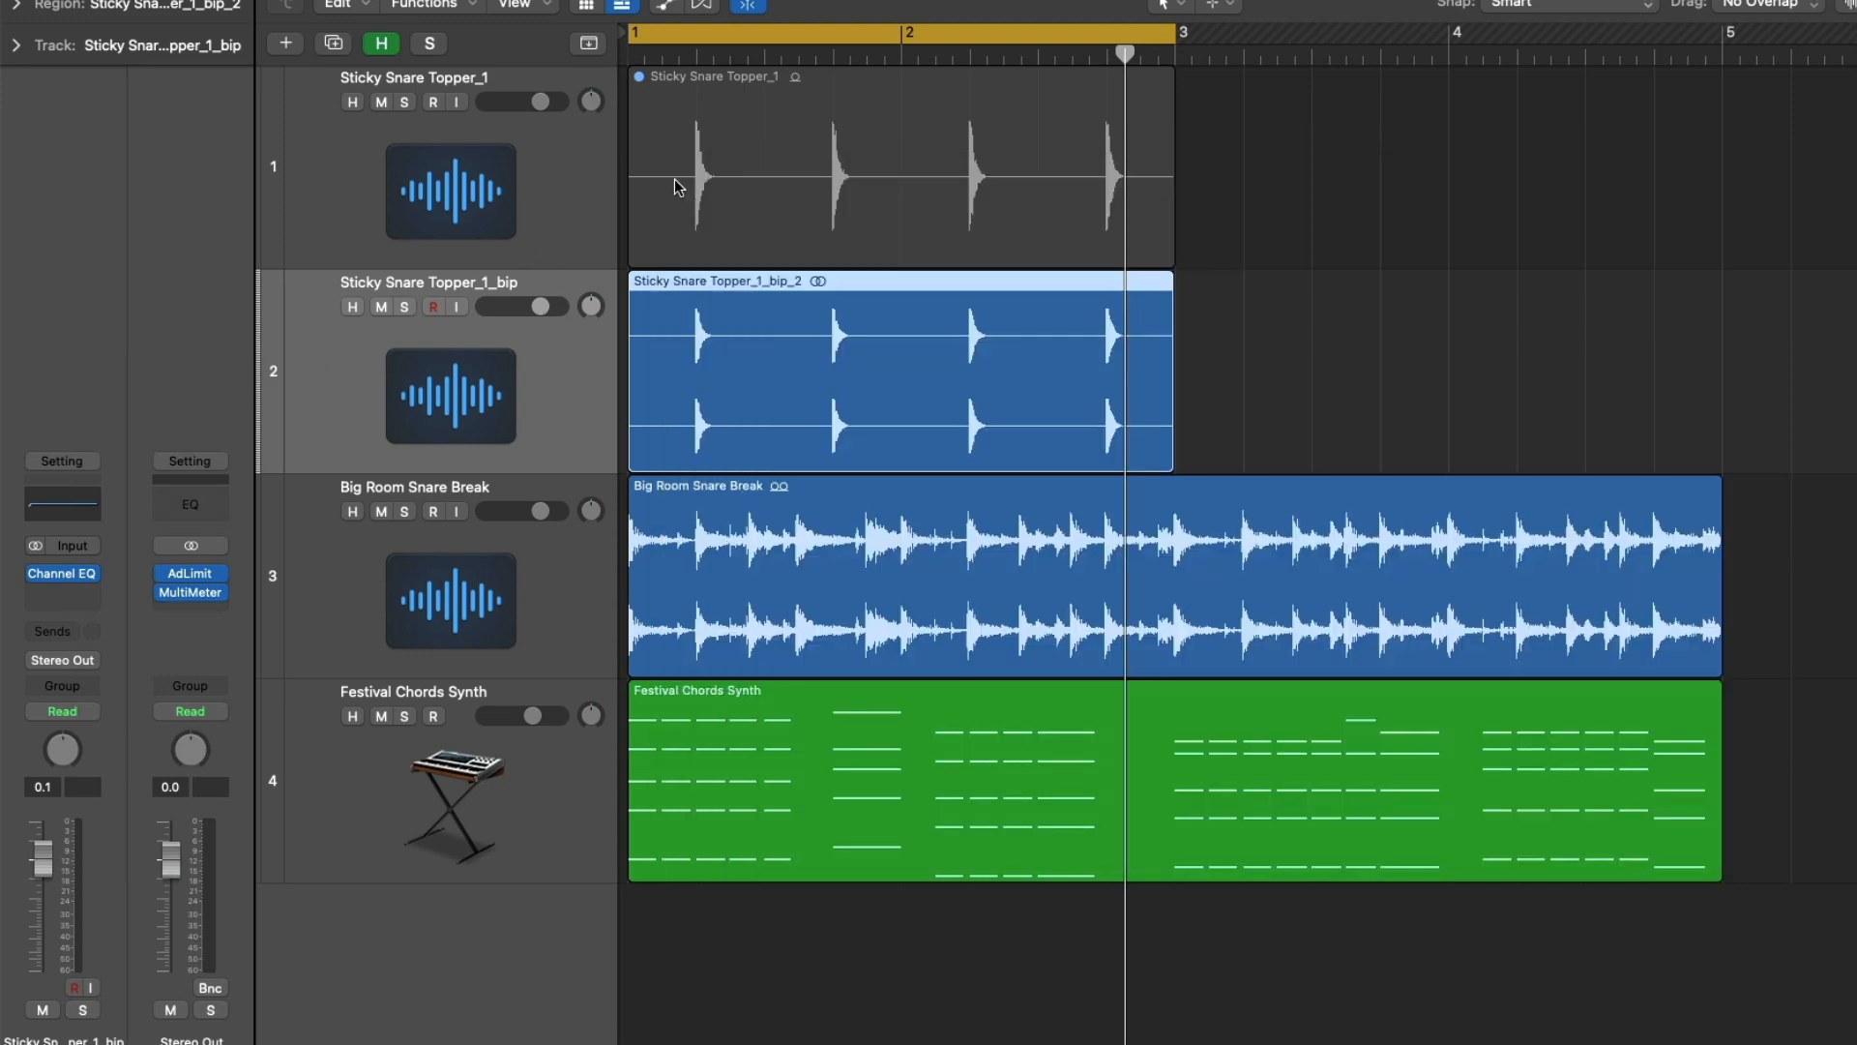
click(678, 174)
- Bounce the Sticky Snare Topper_1_bip_2 region in place, and undo the bounce
key(ctrl+b)
key(Return)
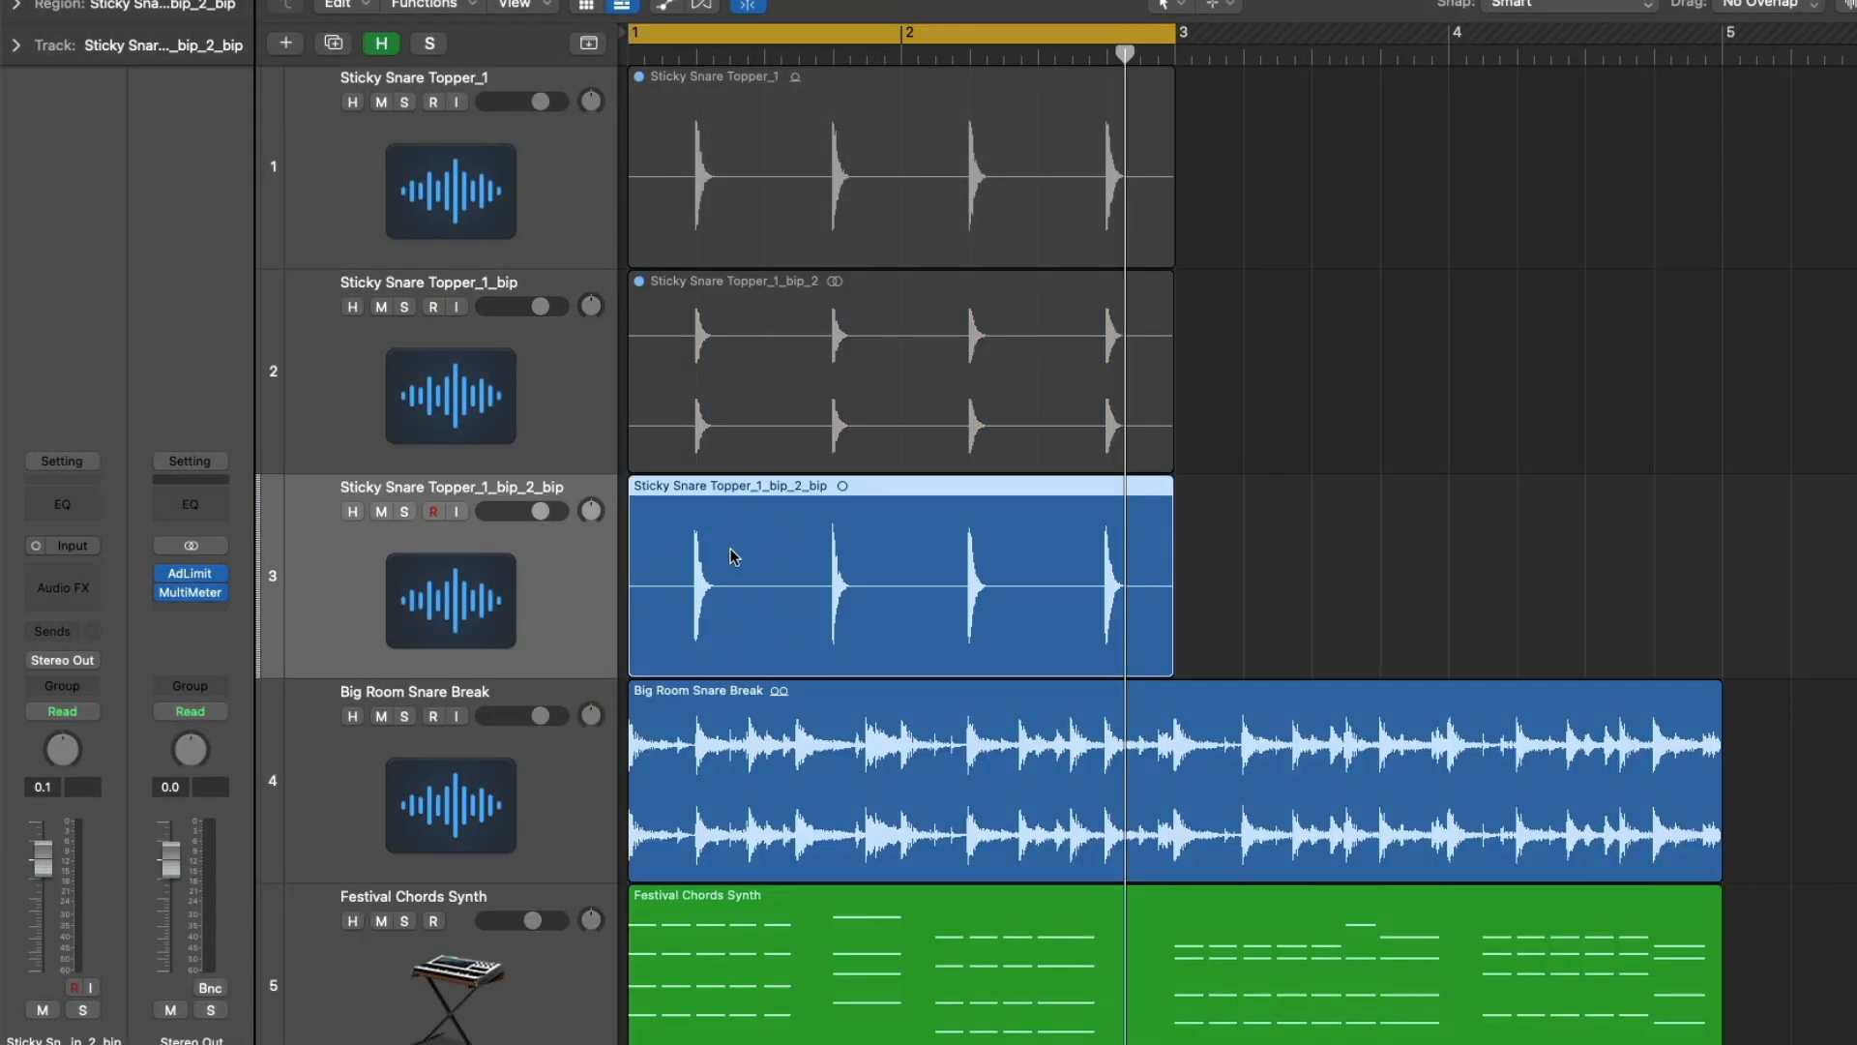
key(super+z)
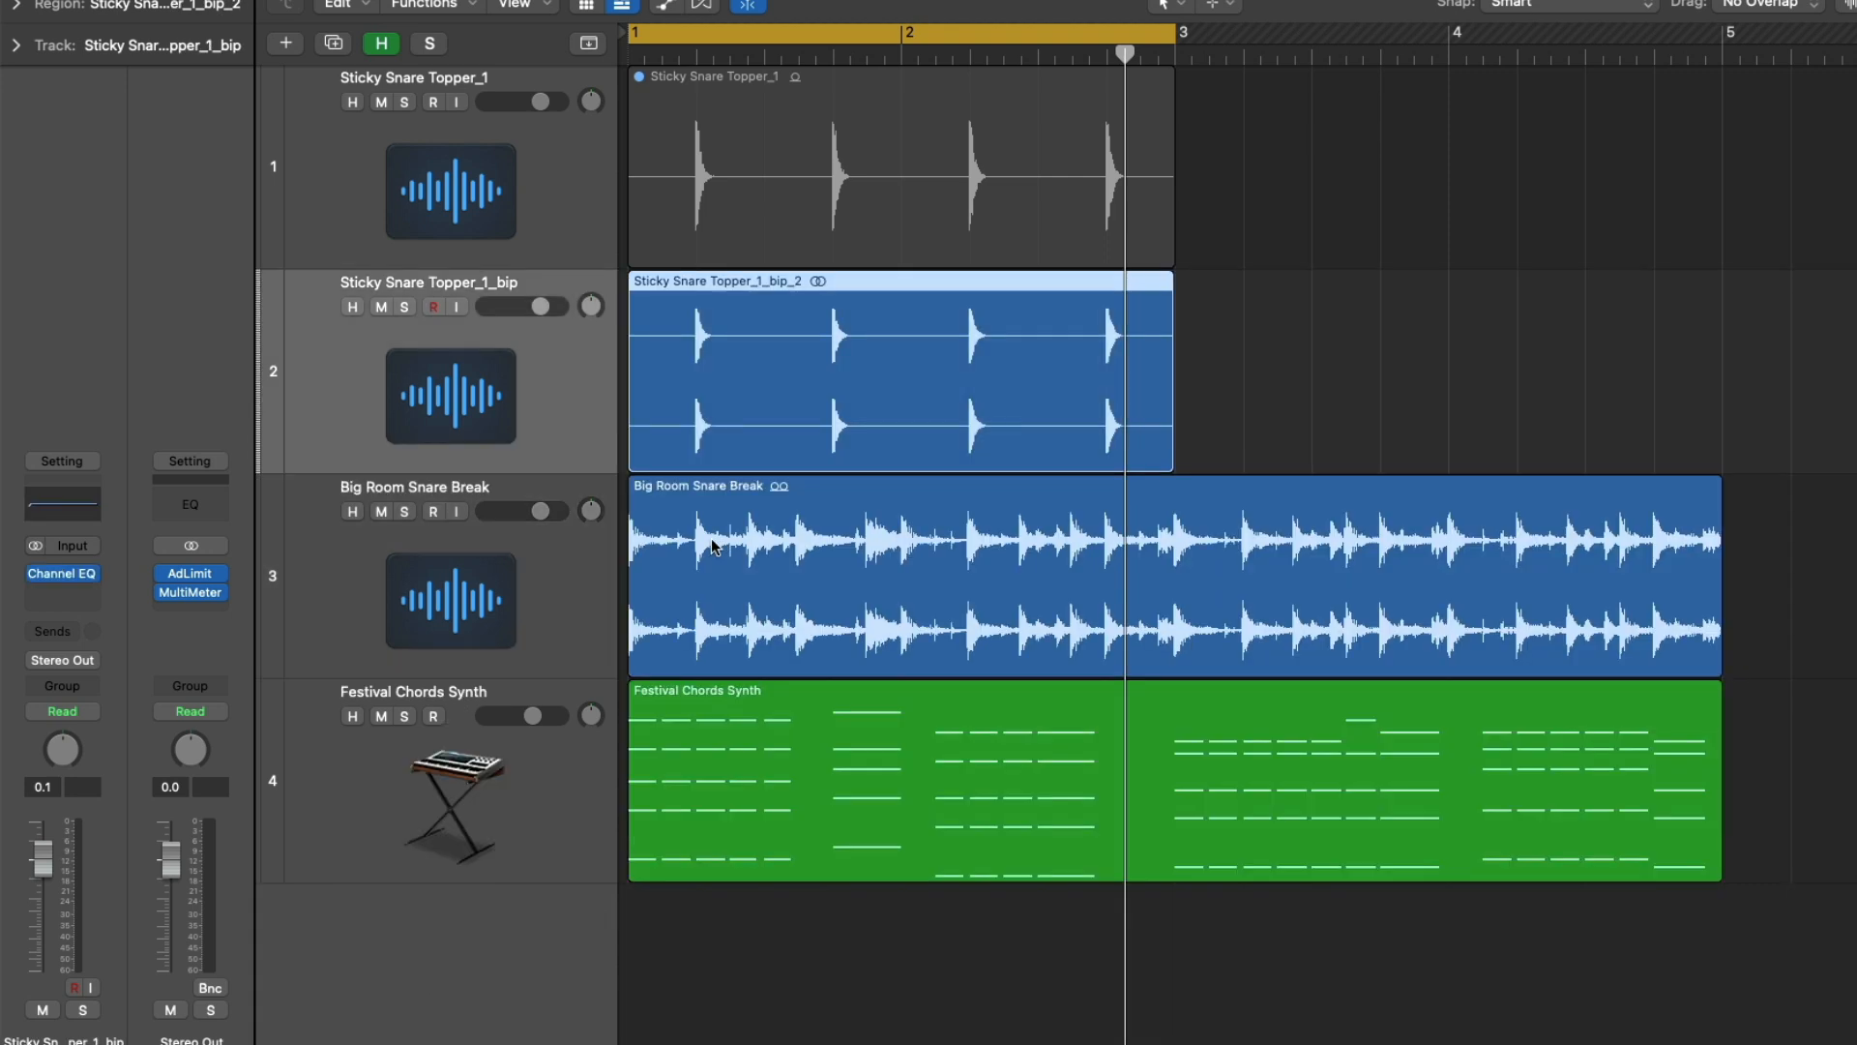
- Insert a stereo ChromaVerb below Channel EQ on the Sticky Snare Topper_1_bip track and set its Wet level to 0%
click(65, 593)
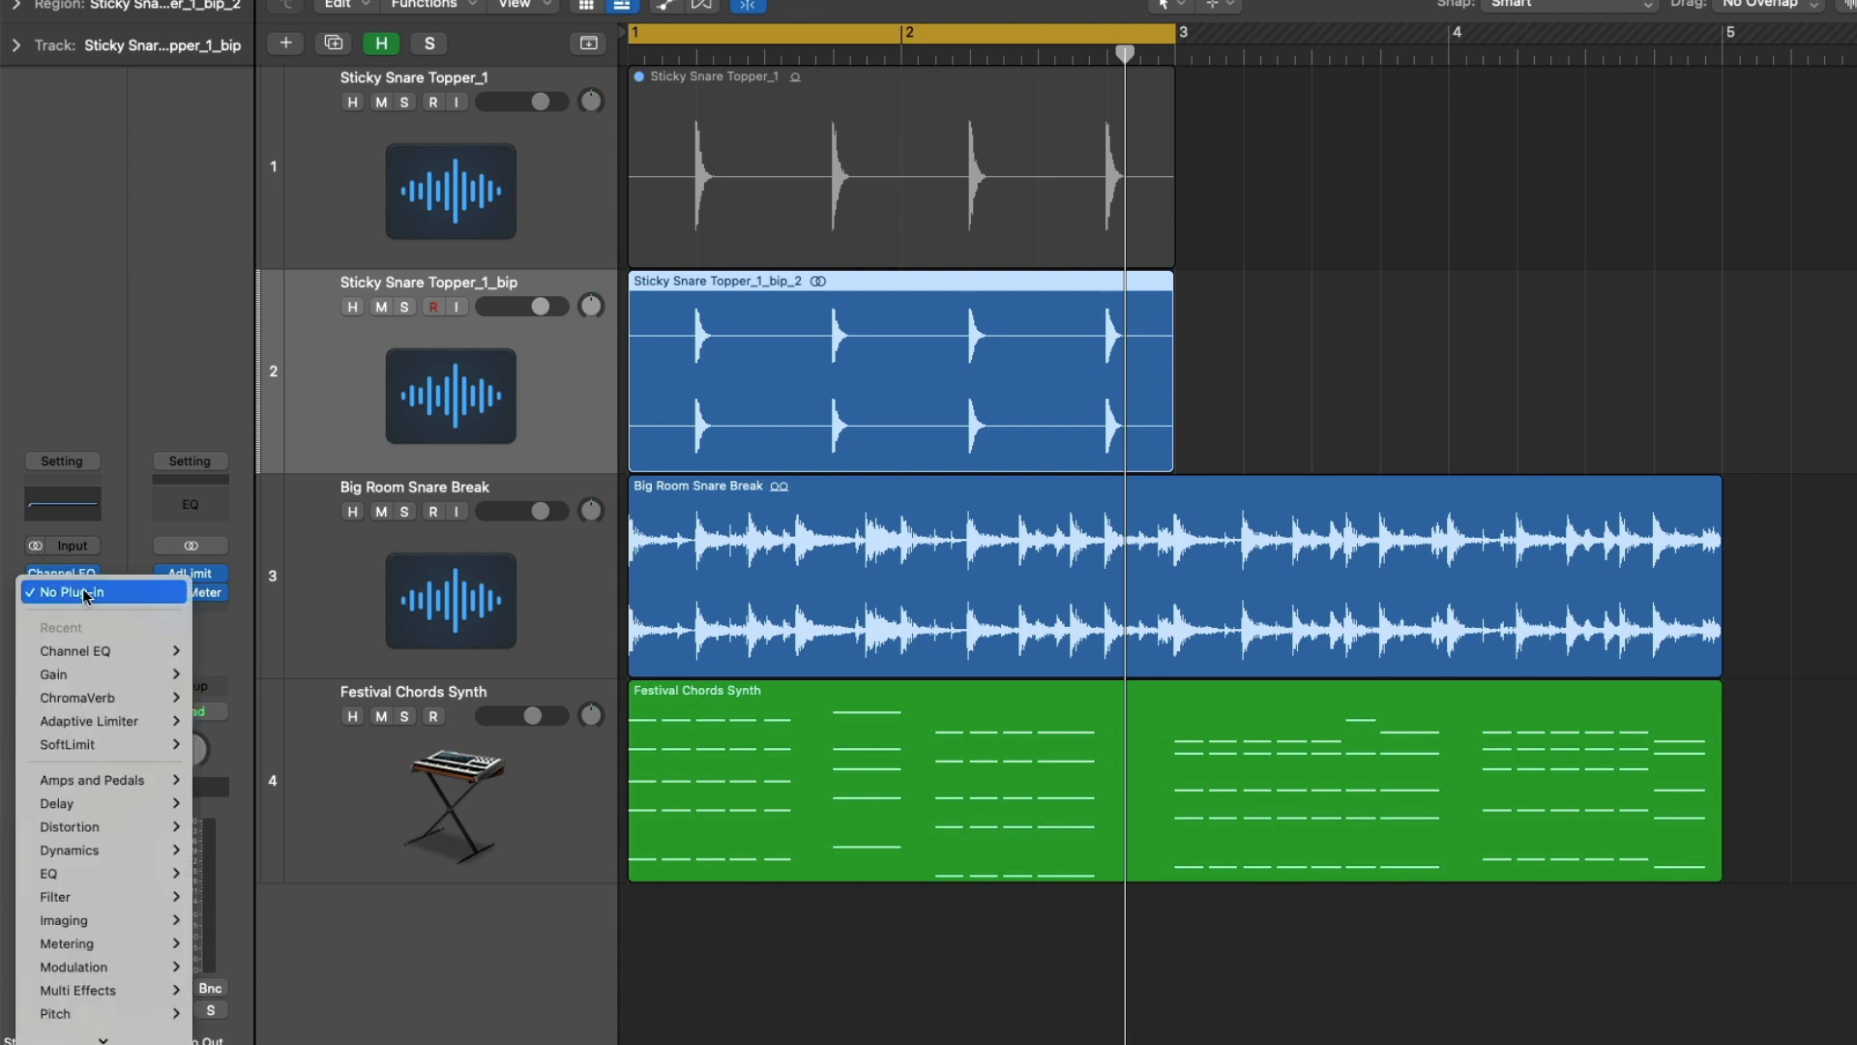
mouse_move(136, 892)
mouse_move(261, 893)
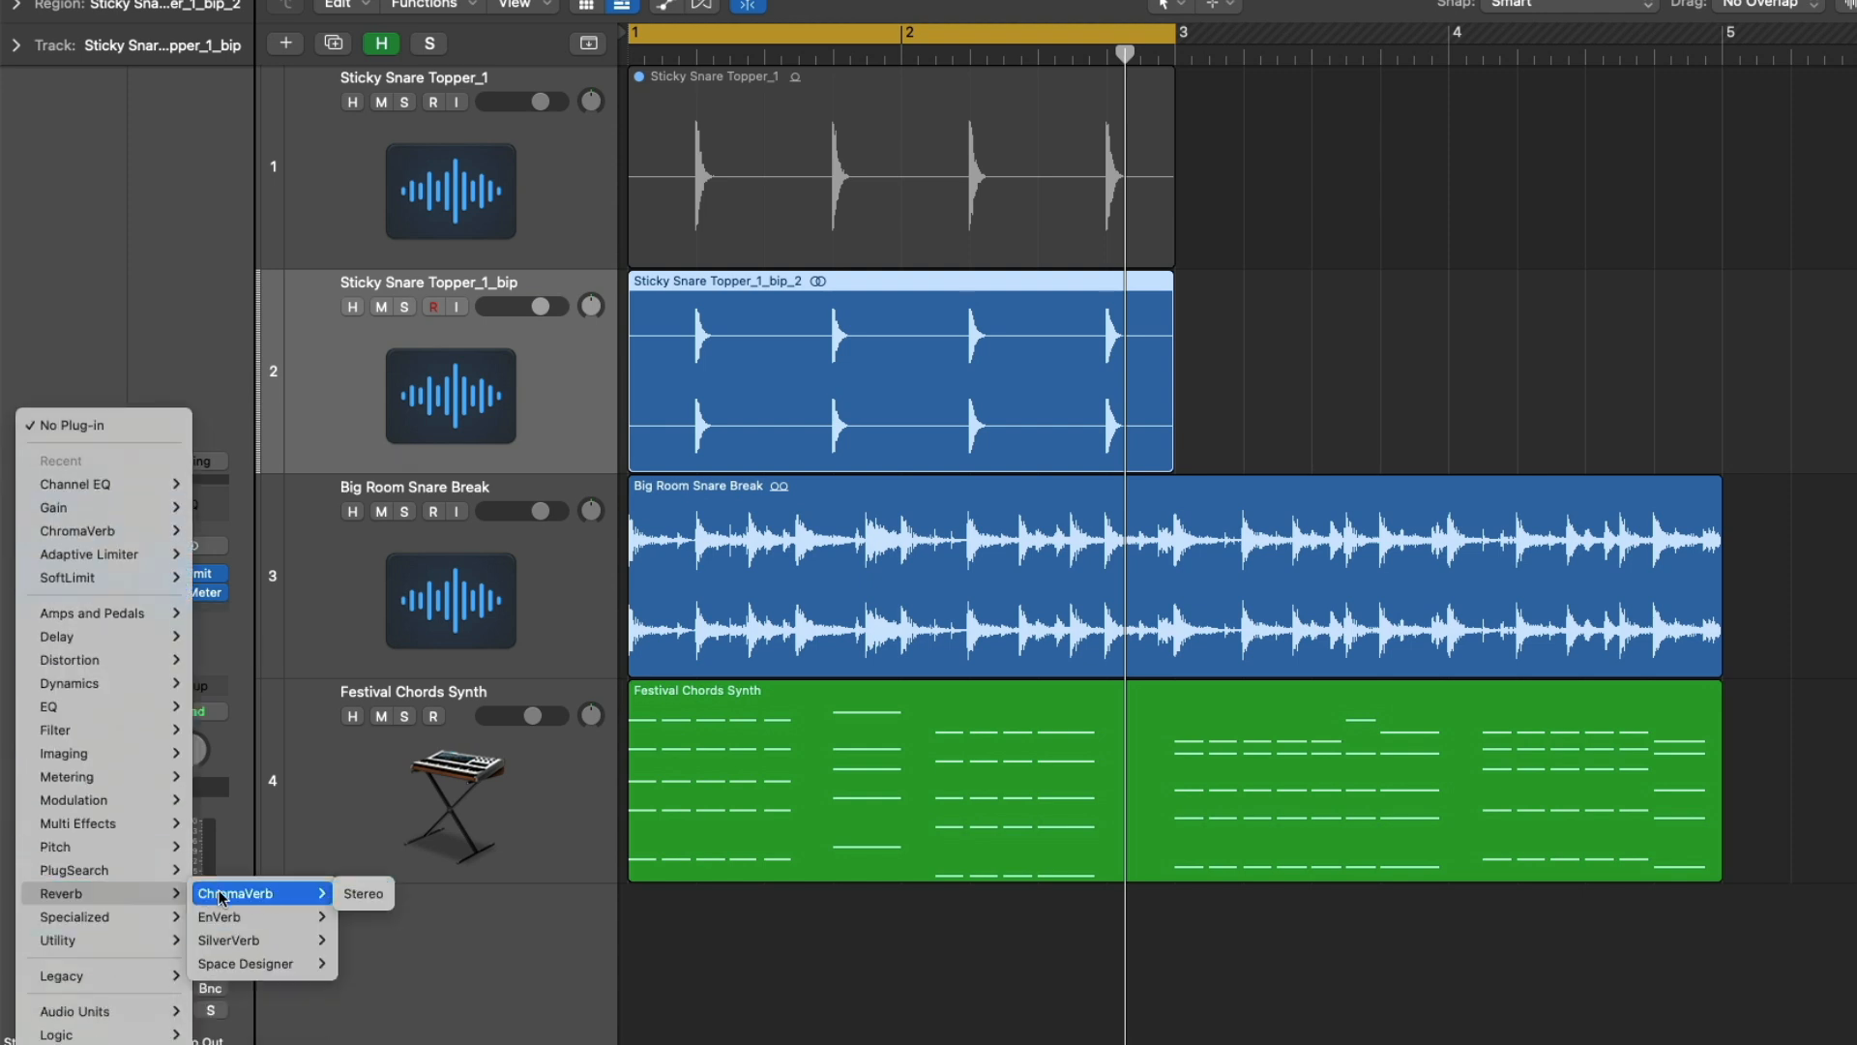
click(354, 894)
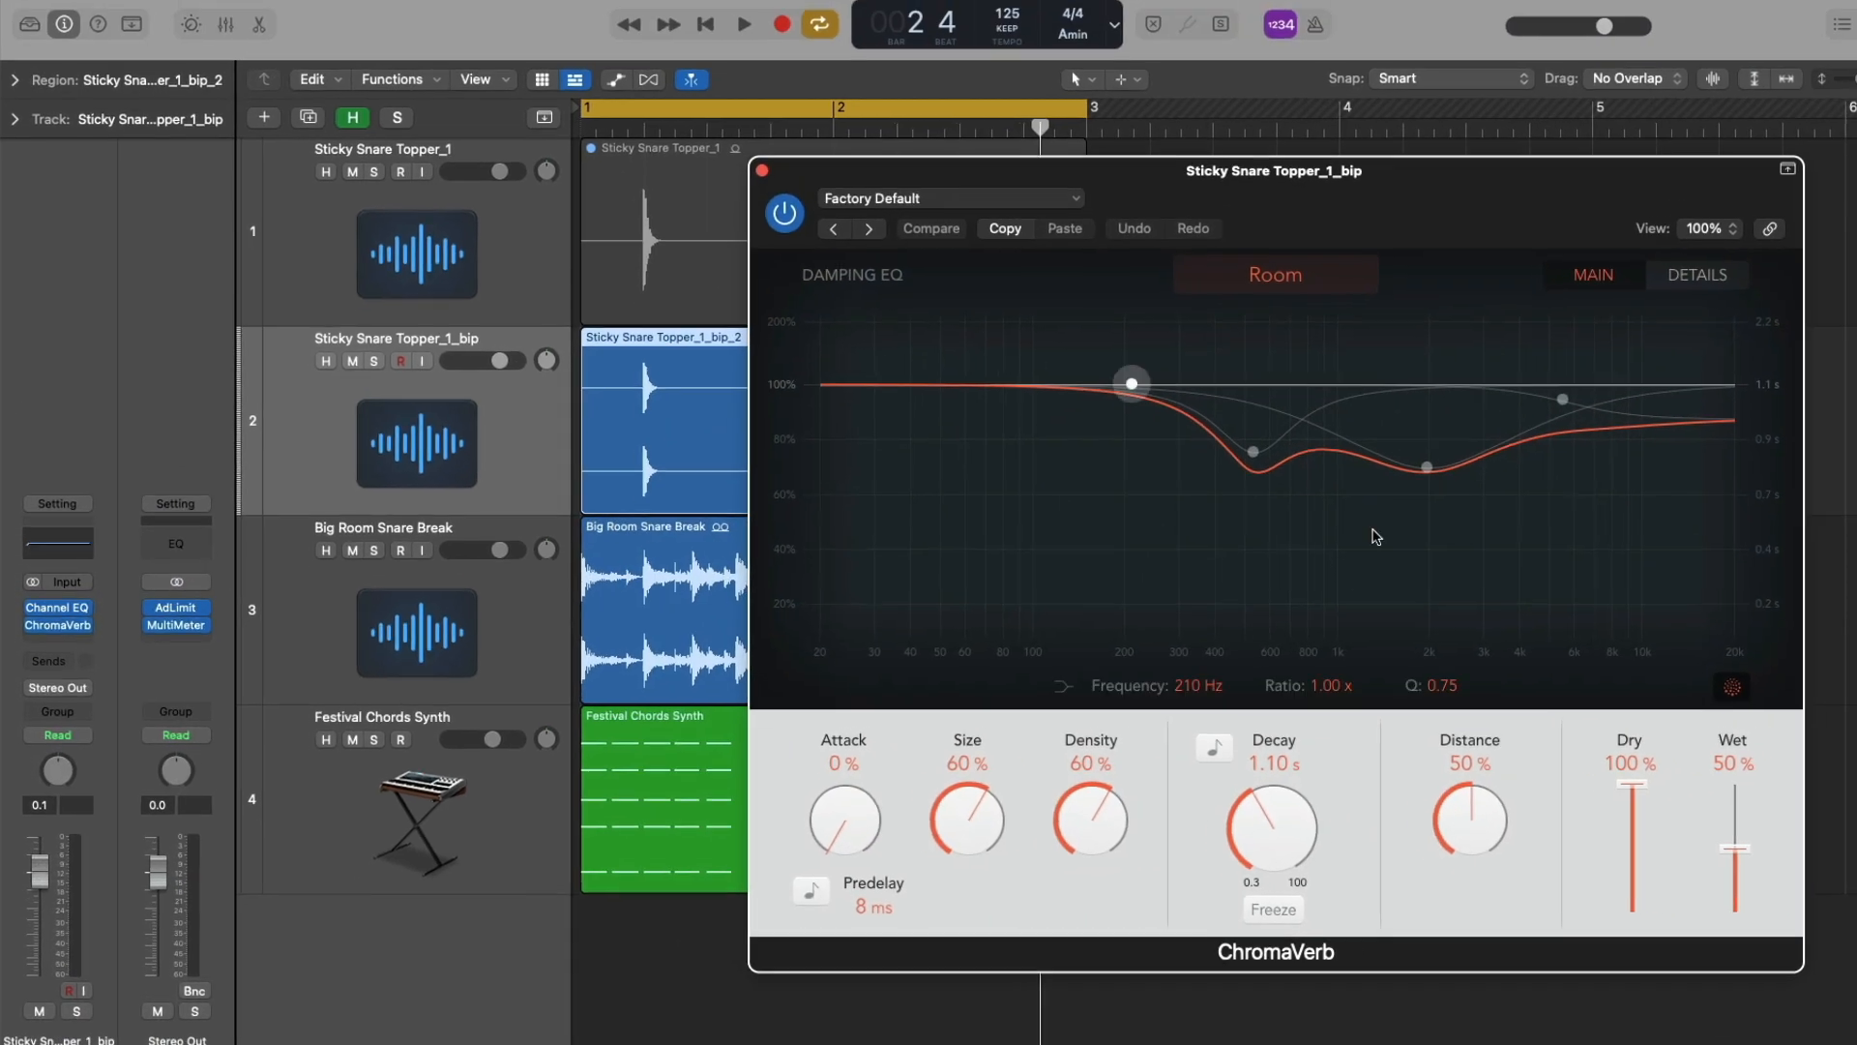
drag(1713, 855, 1752, 973)
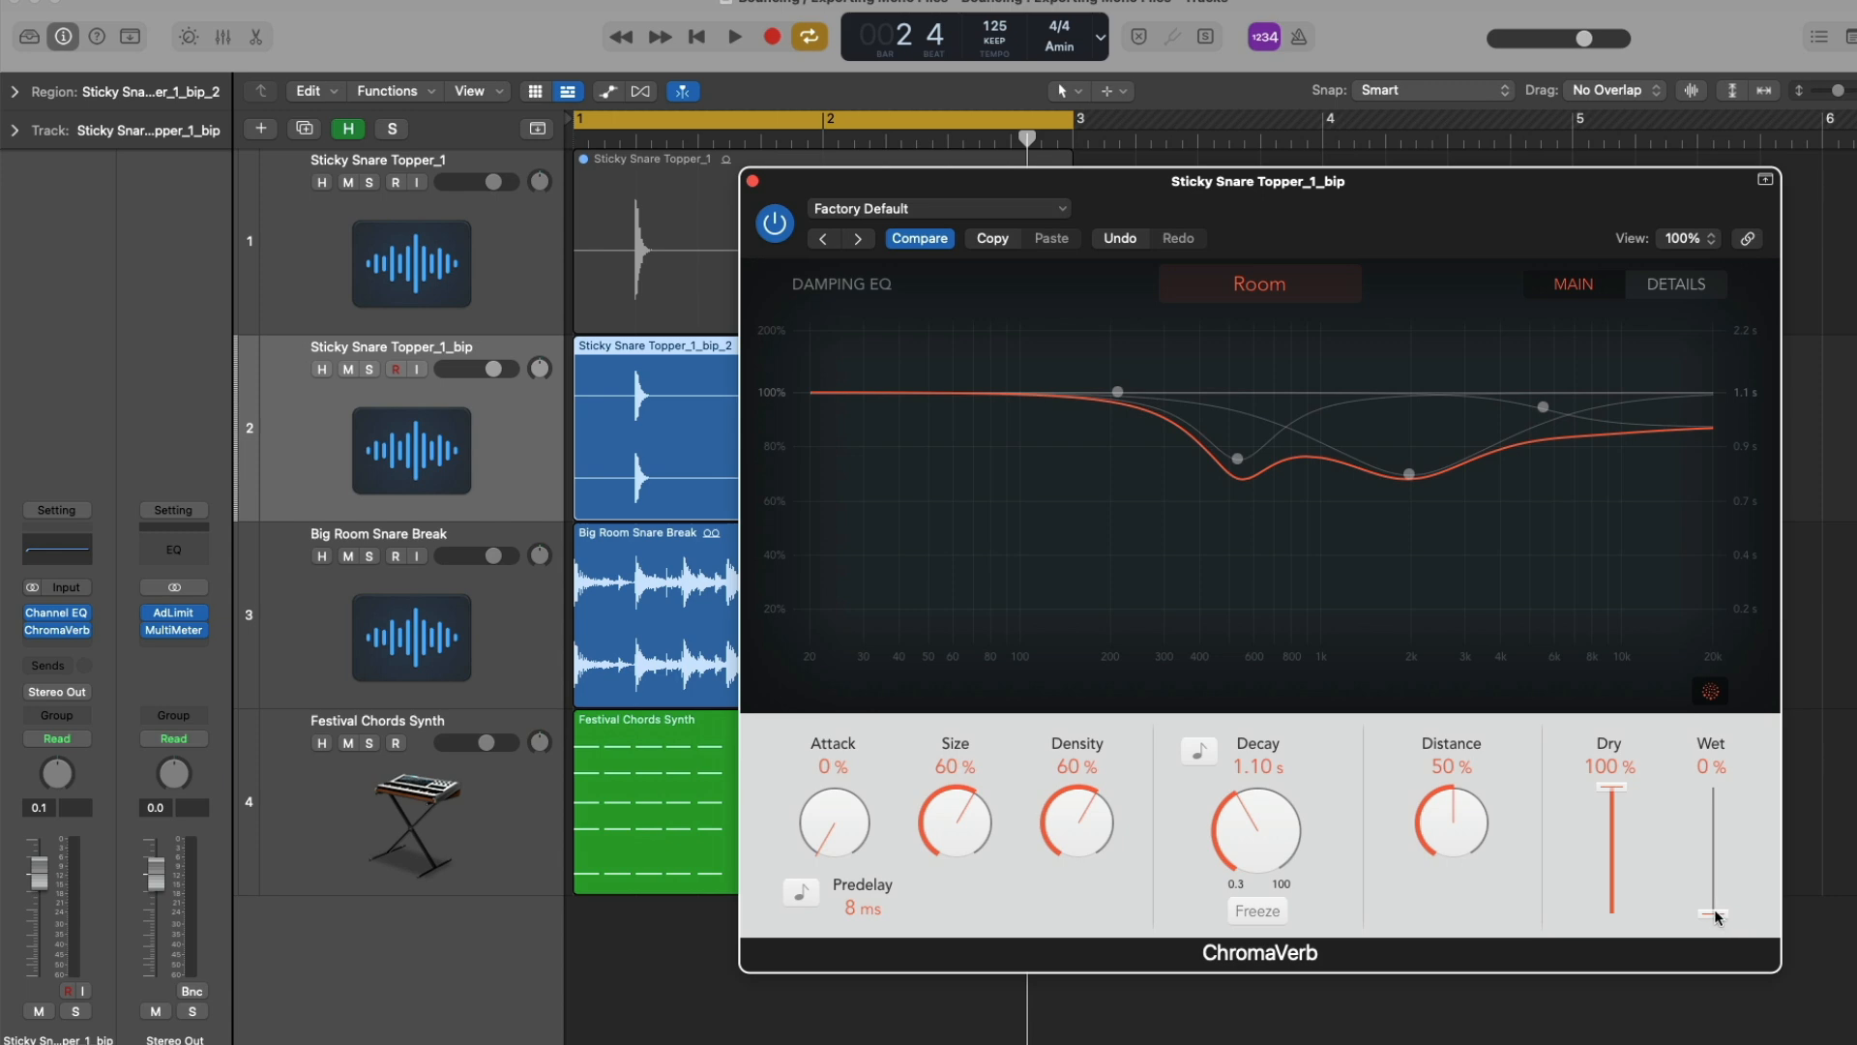
- Play the Sticky Snare Topper_1_bip track in solo and set ChromaVerb's Wet level to 25%
key(space)
key(space)
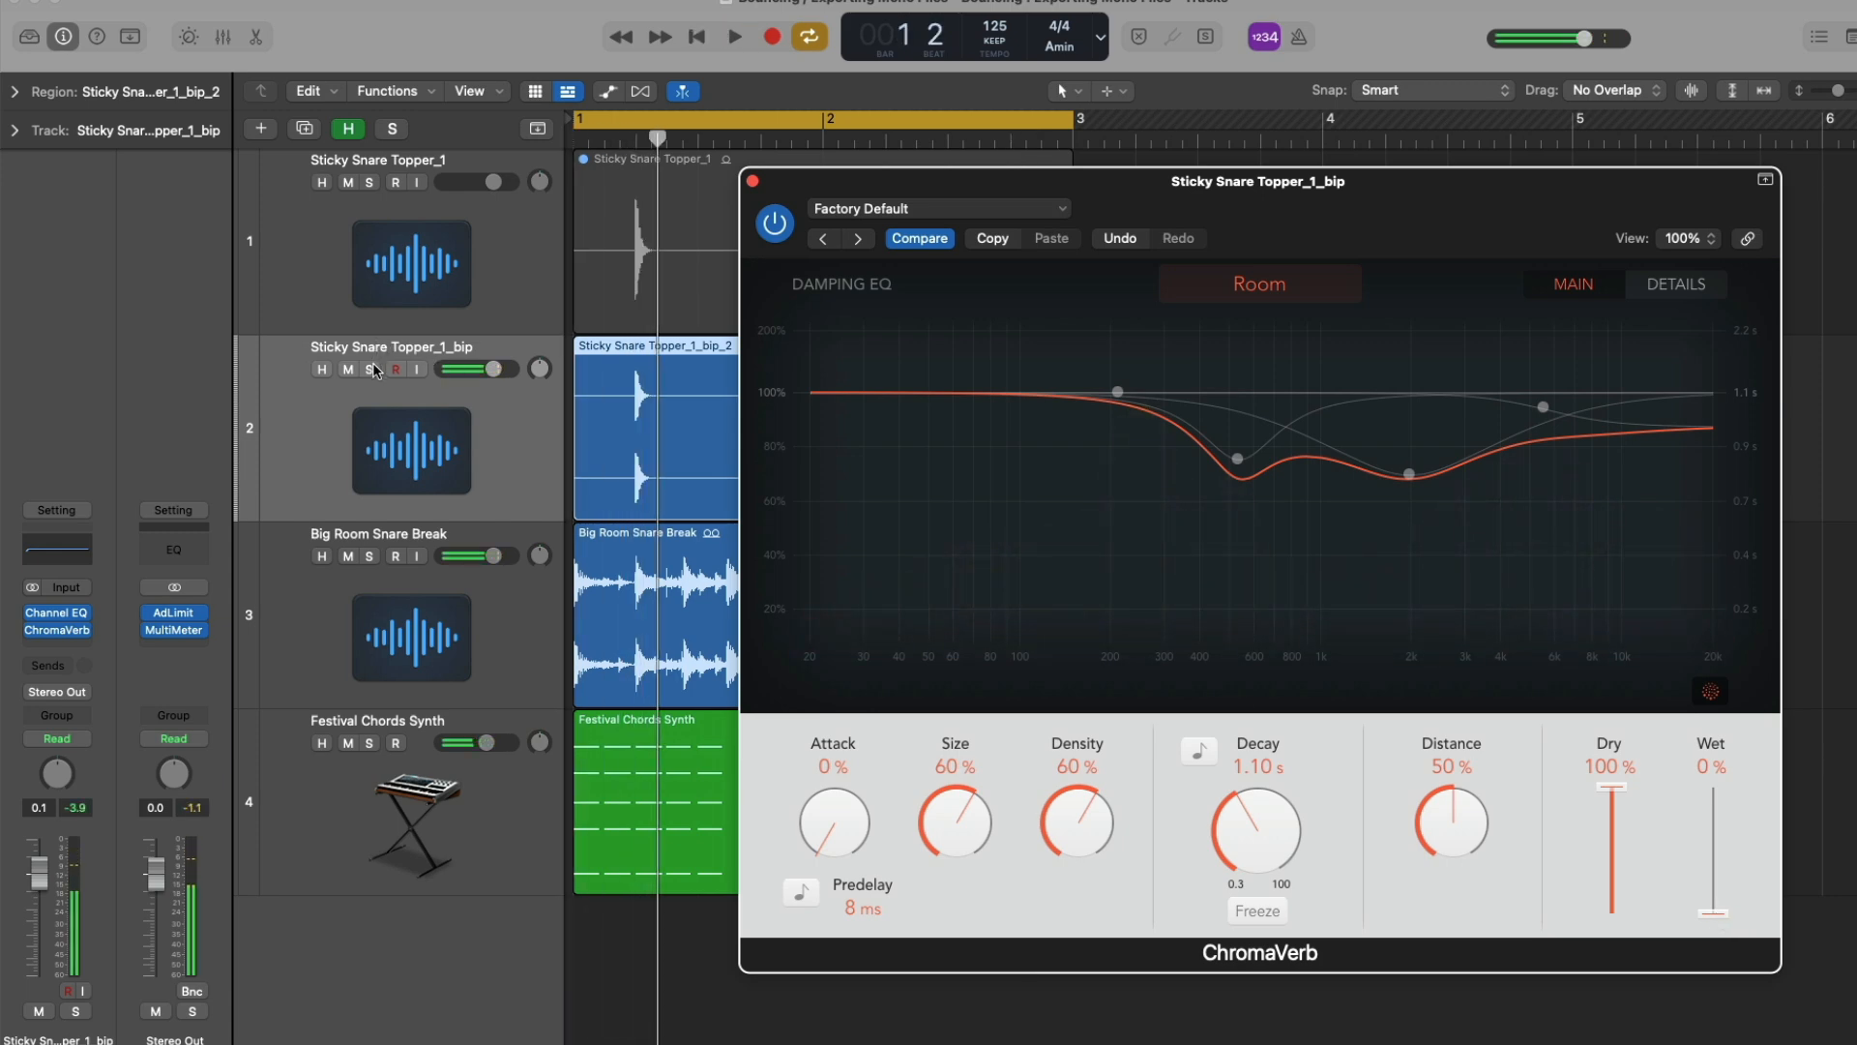
click(375, 371)
key(space)
drag(1715, 913, 1713, 880)
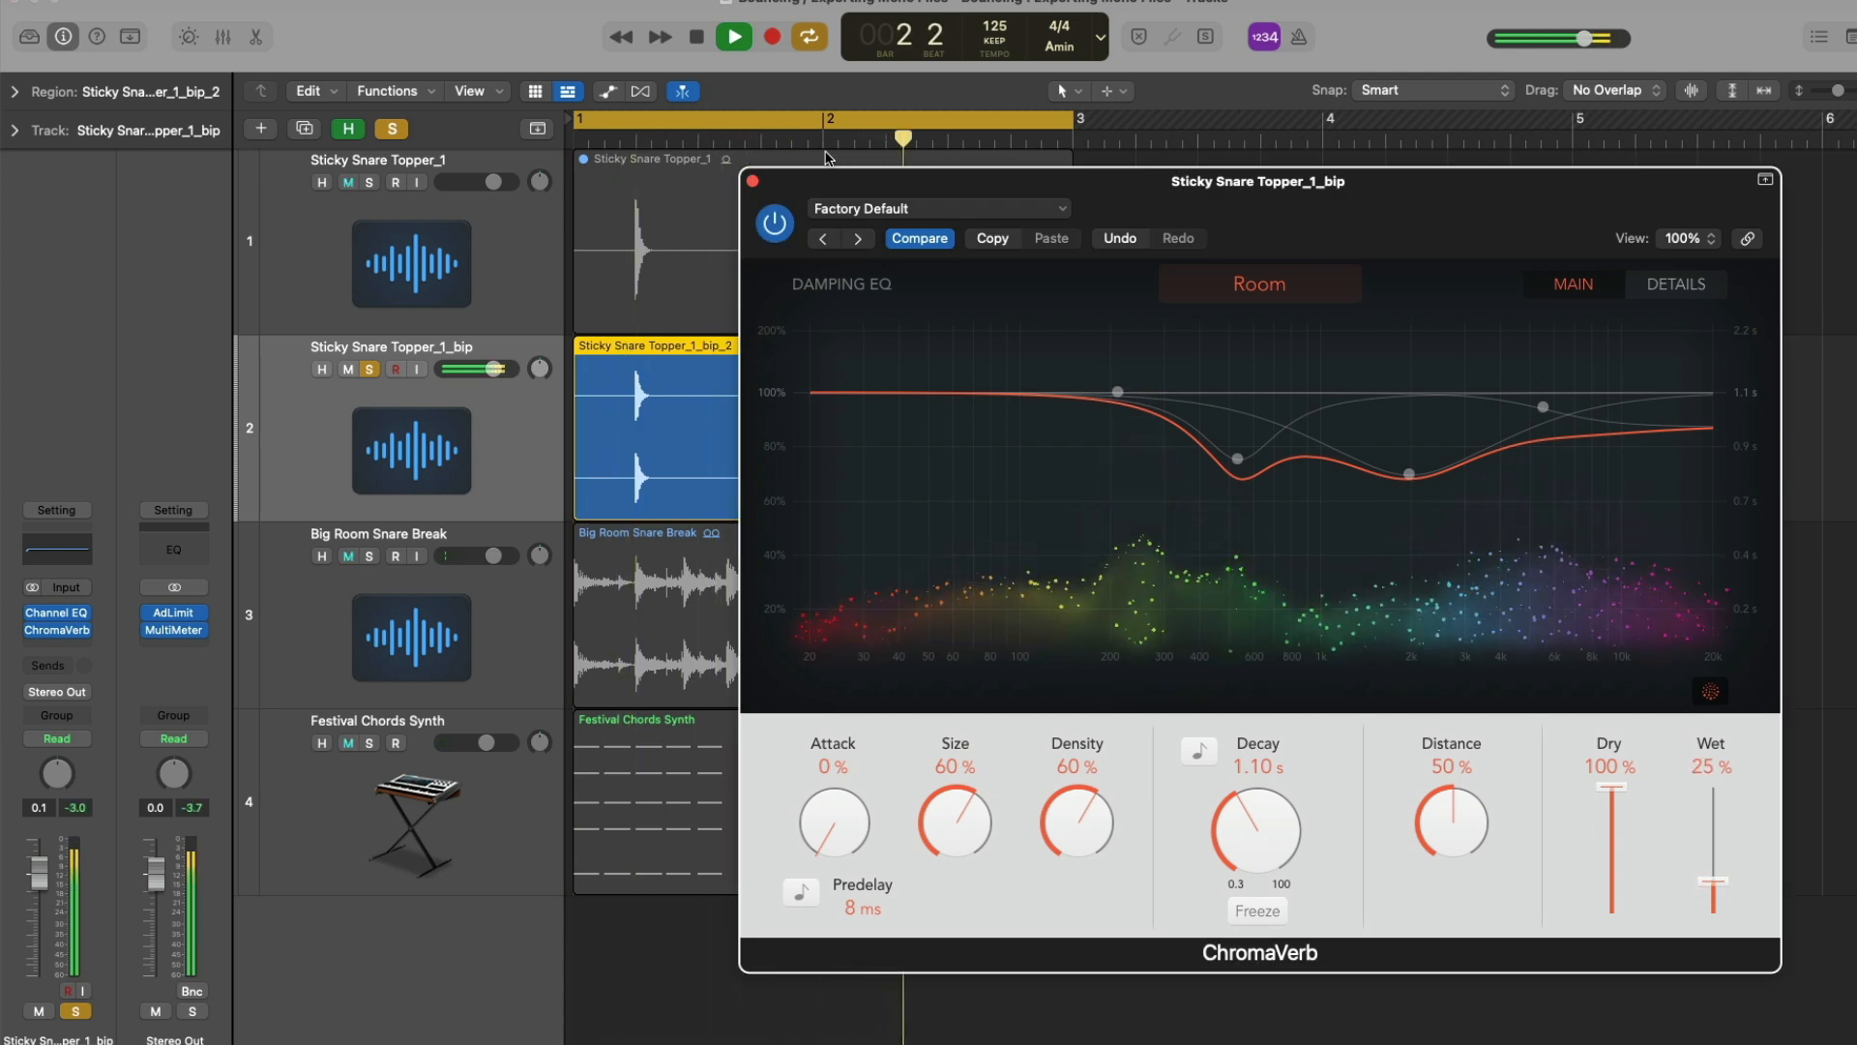
click(753, 180)
key(space)
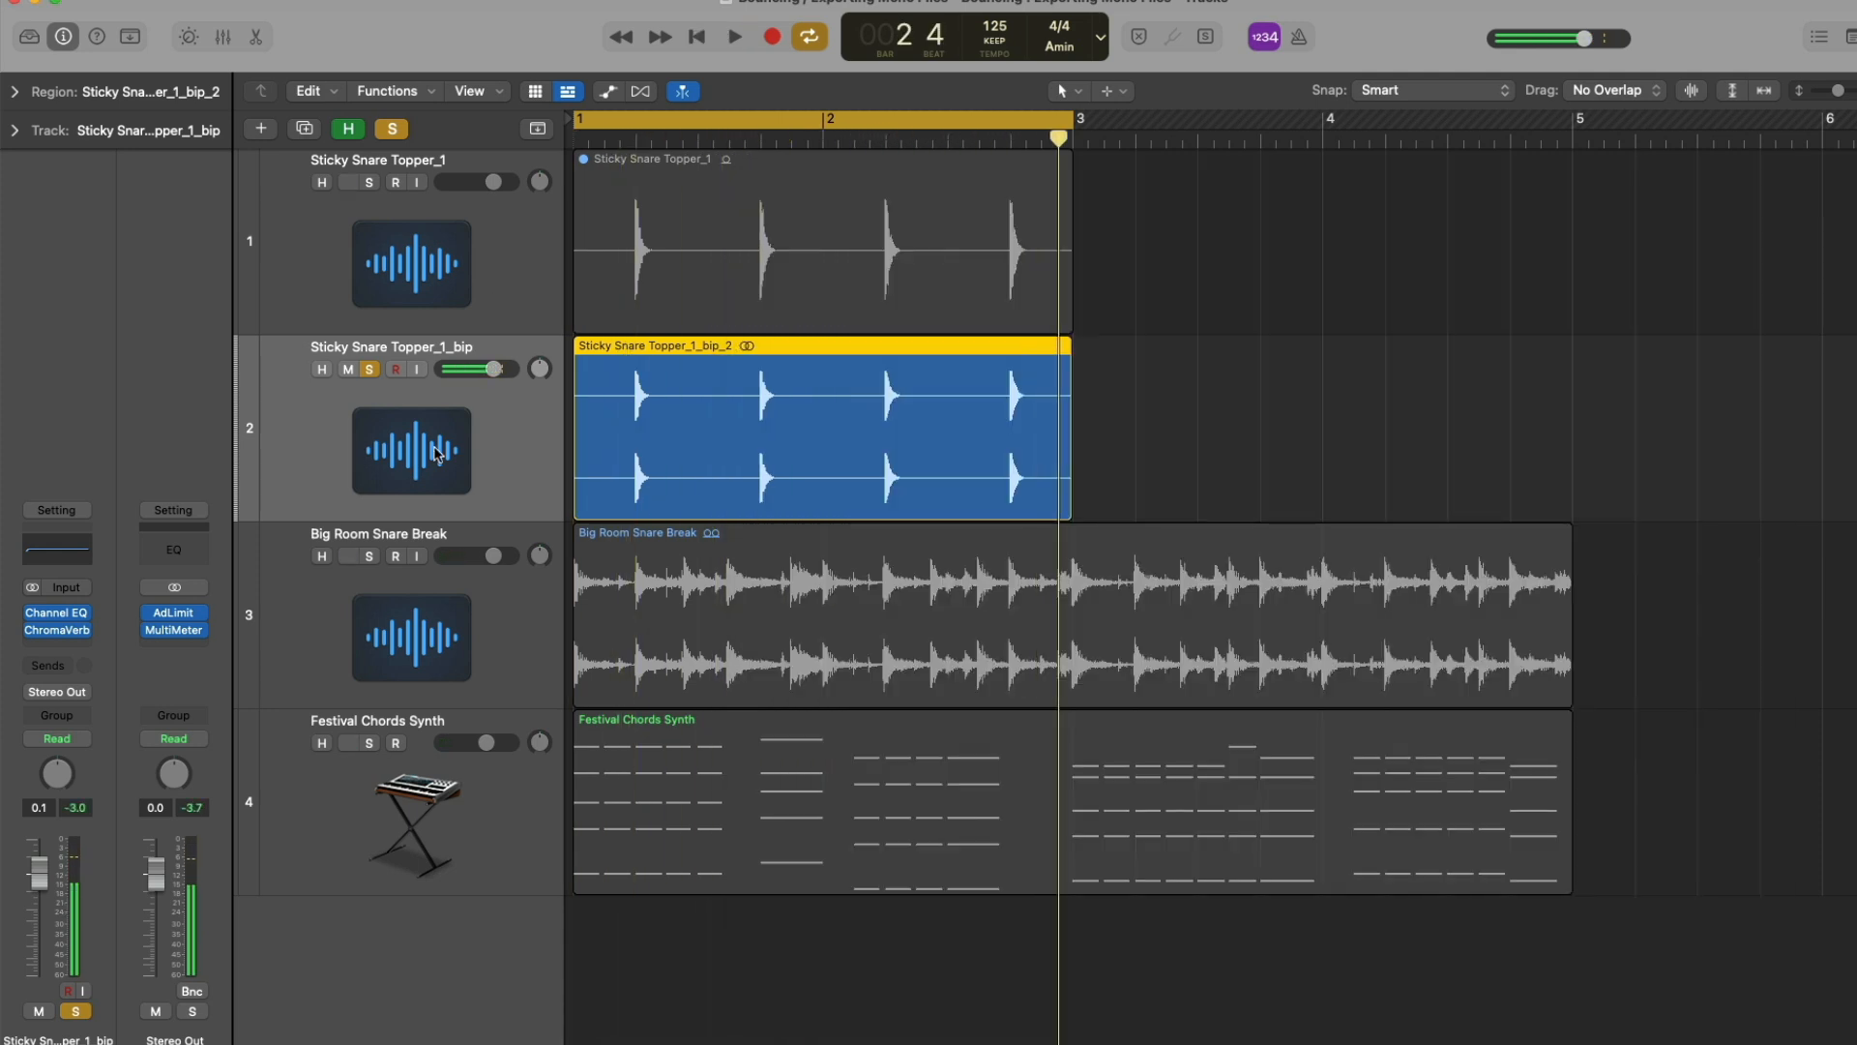
- Bounce the Sticky Snare Topper_1_bip_2 region in place with its reverb, and play the resulting track in solo
key(ctrl+b)
key(Return)
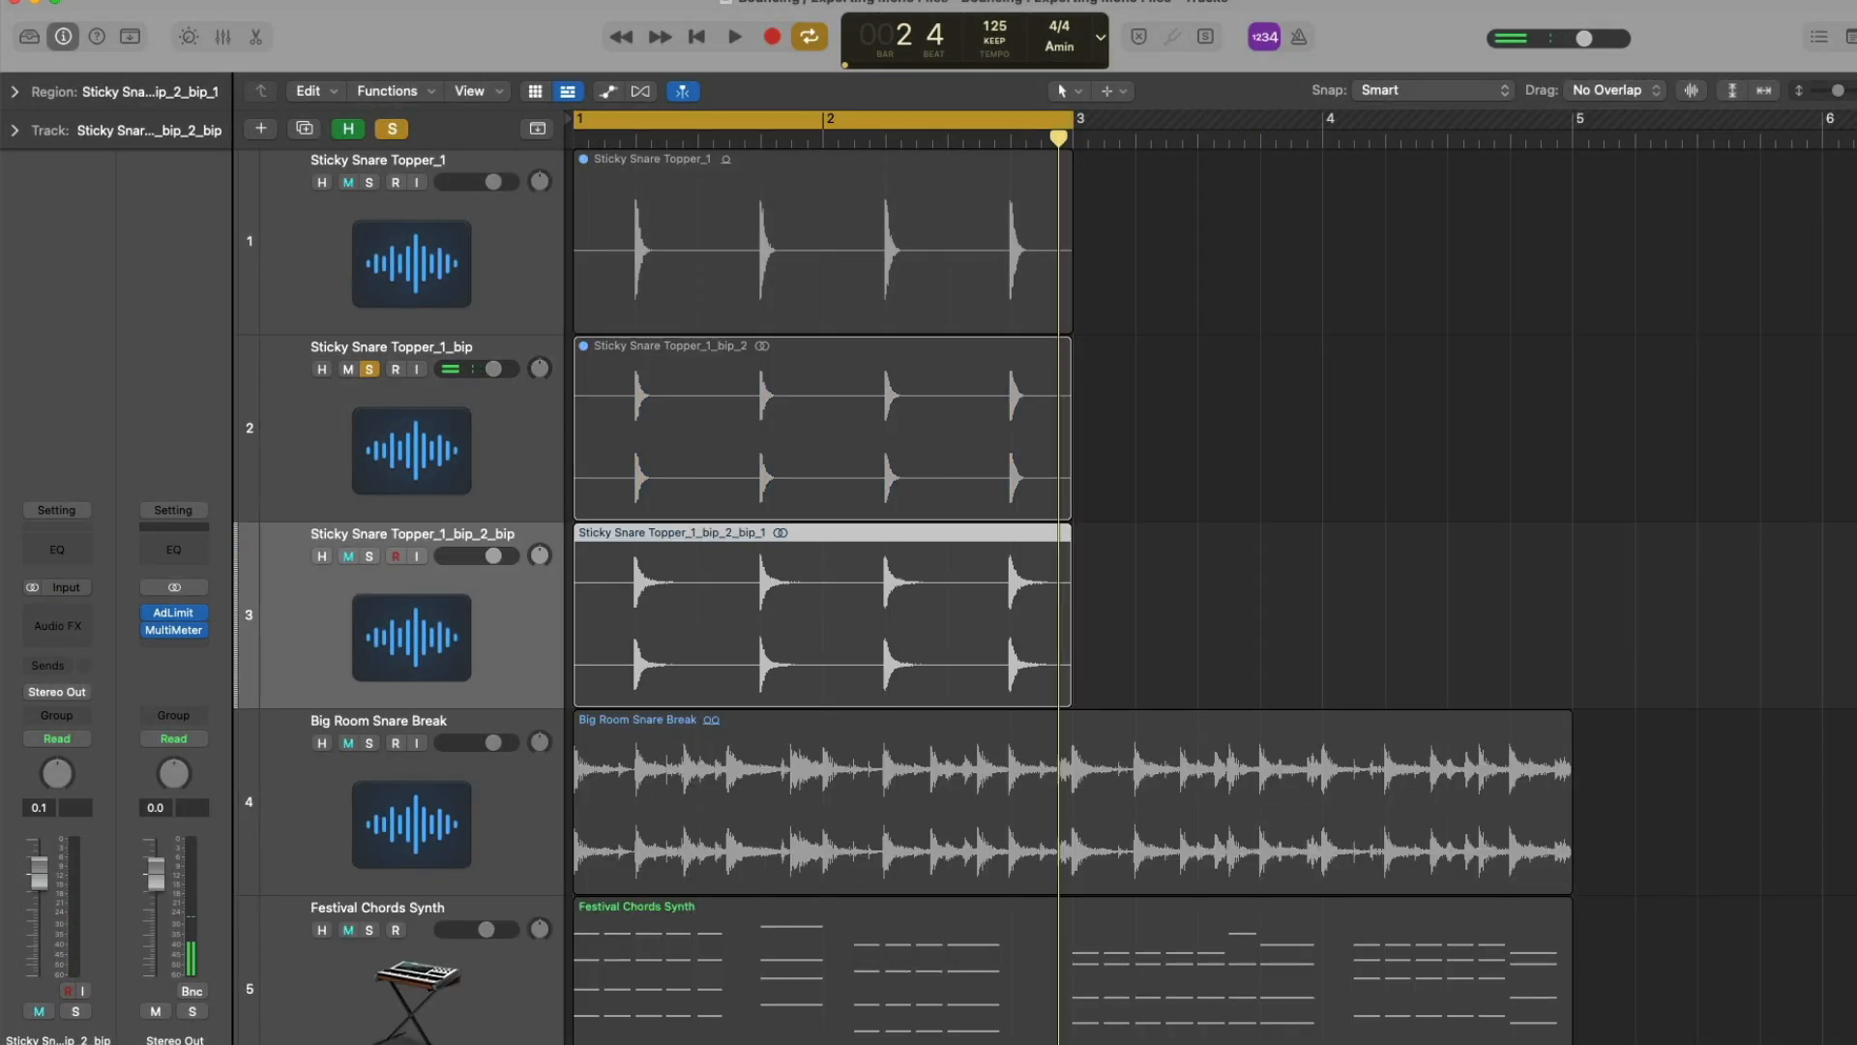
alt+click(371, 557)
key(space)
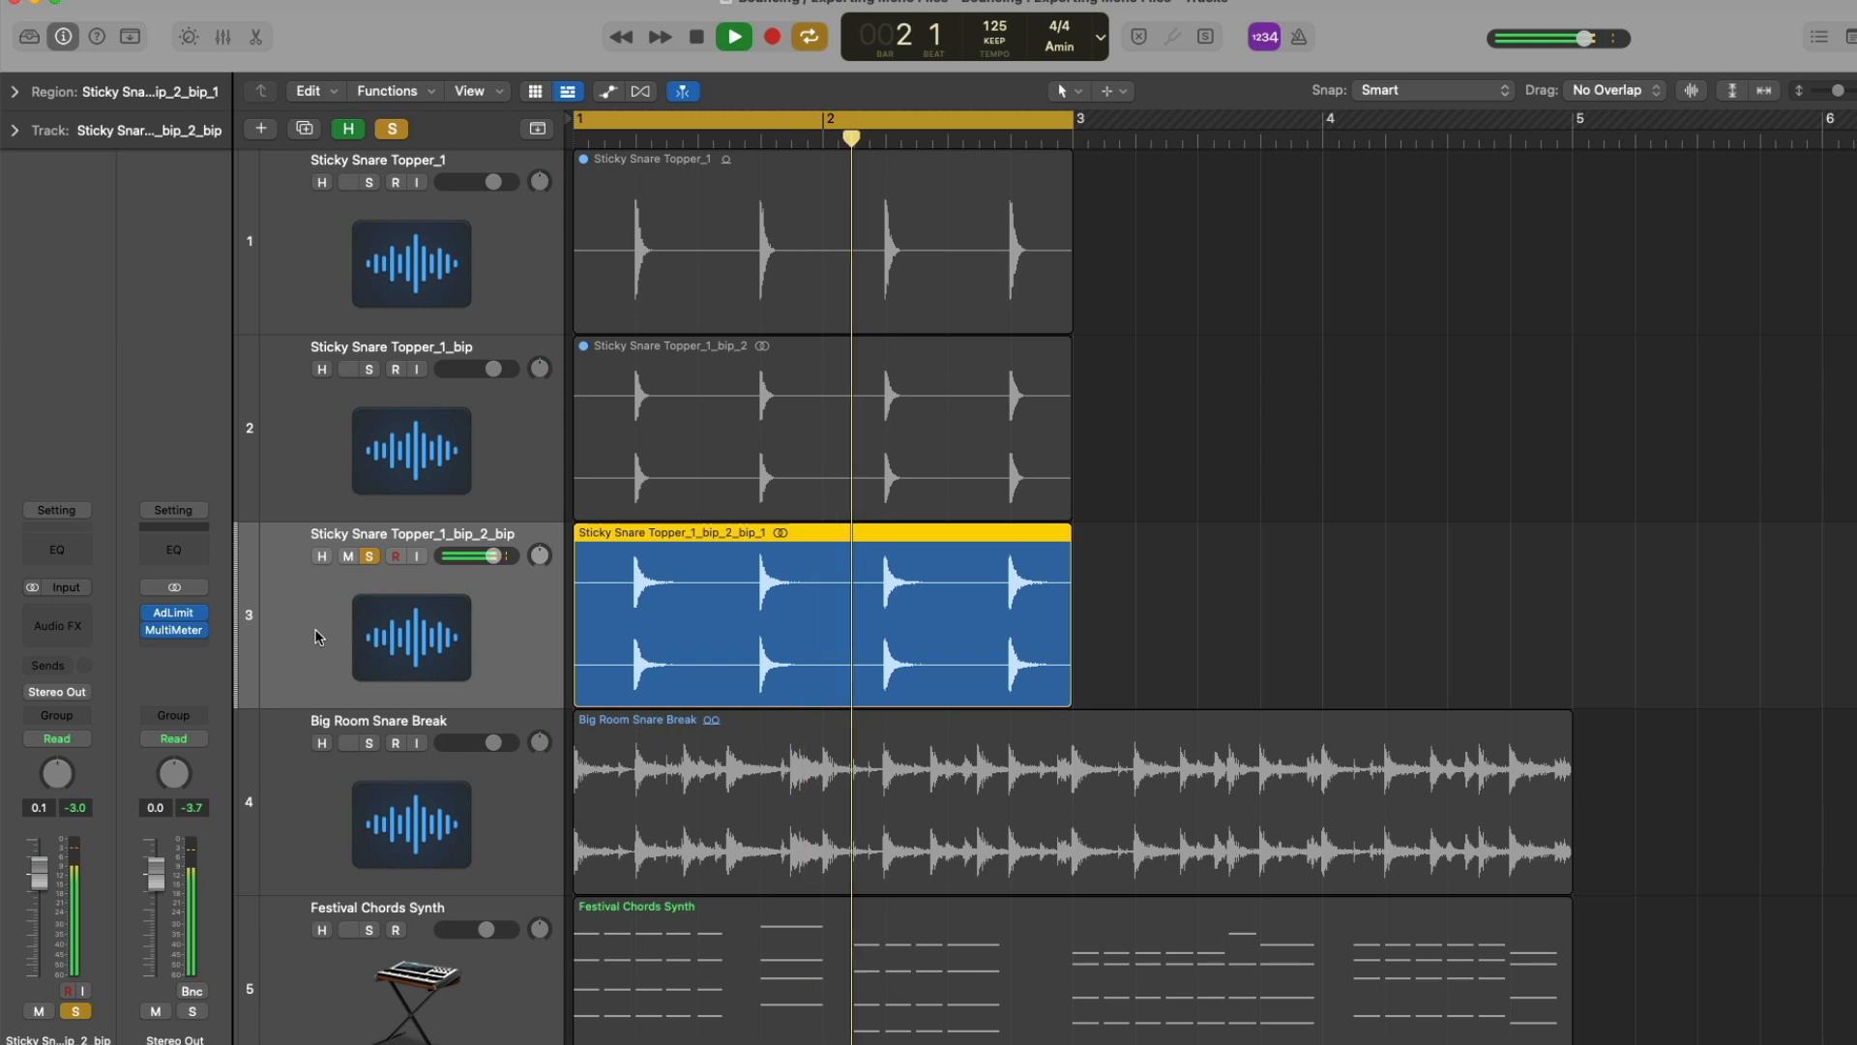
key(space)
- Discard the newly bounced track and remove ChromaVerb from the Sticky Snare Topper_1_bip track
key(super+BackSpace)
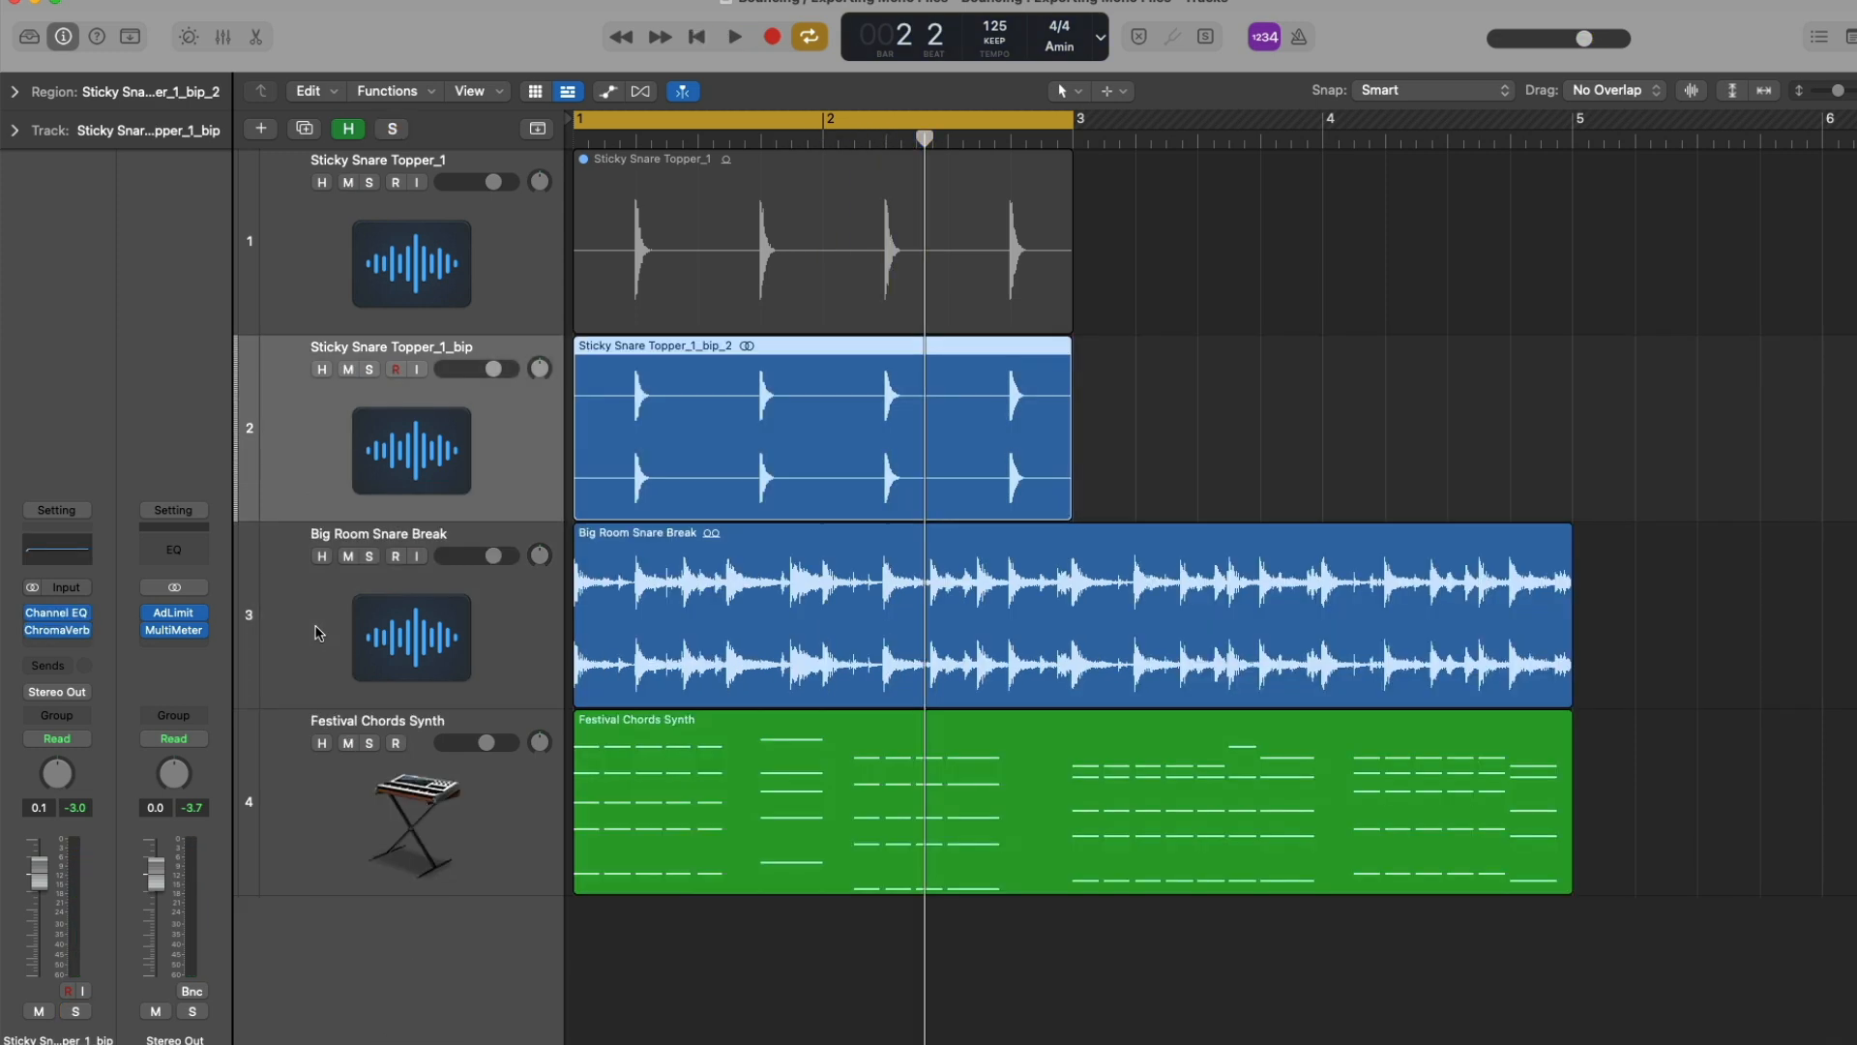
click(82, 634)
click(83, 635)
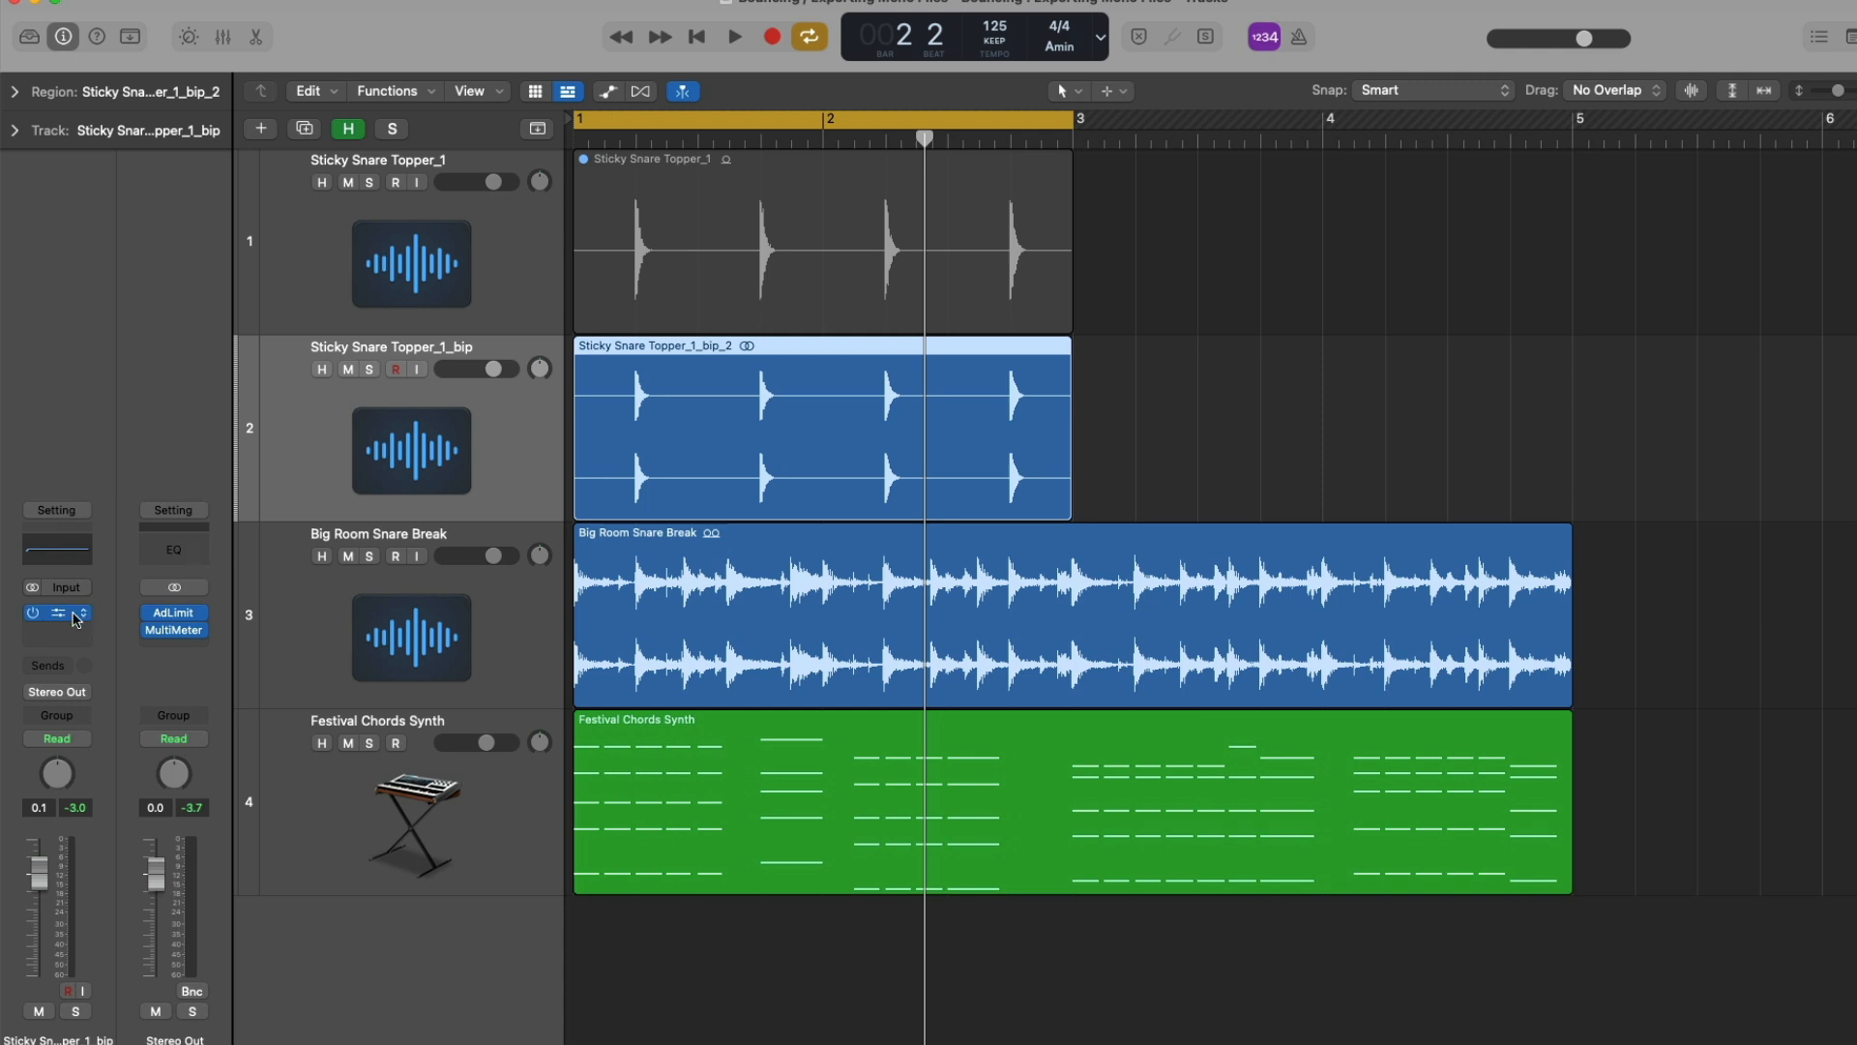
- Unmute the Sticky Snare Topper_1 region, and bounce its track and Sticky Snare Topper_1_bip in place to new tracks with Normalize off
click(354, 260)
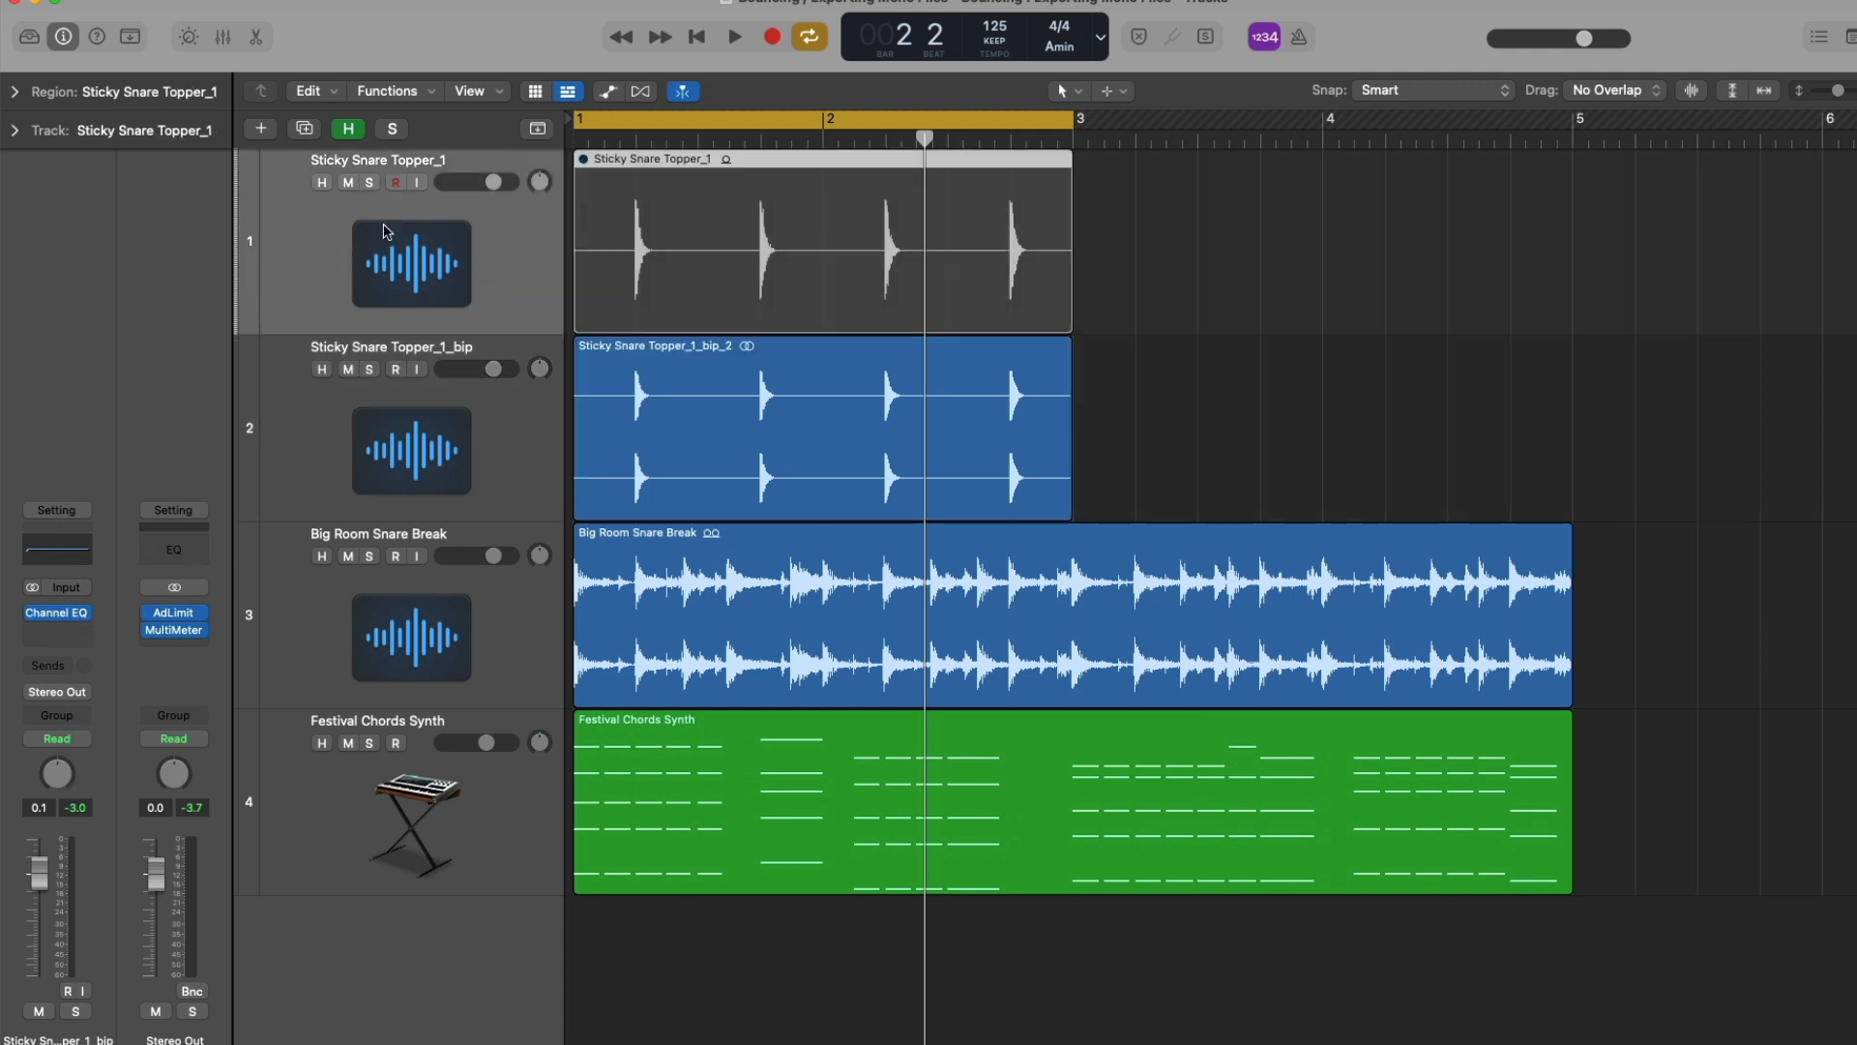
key(ctrl+m)
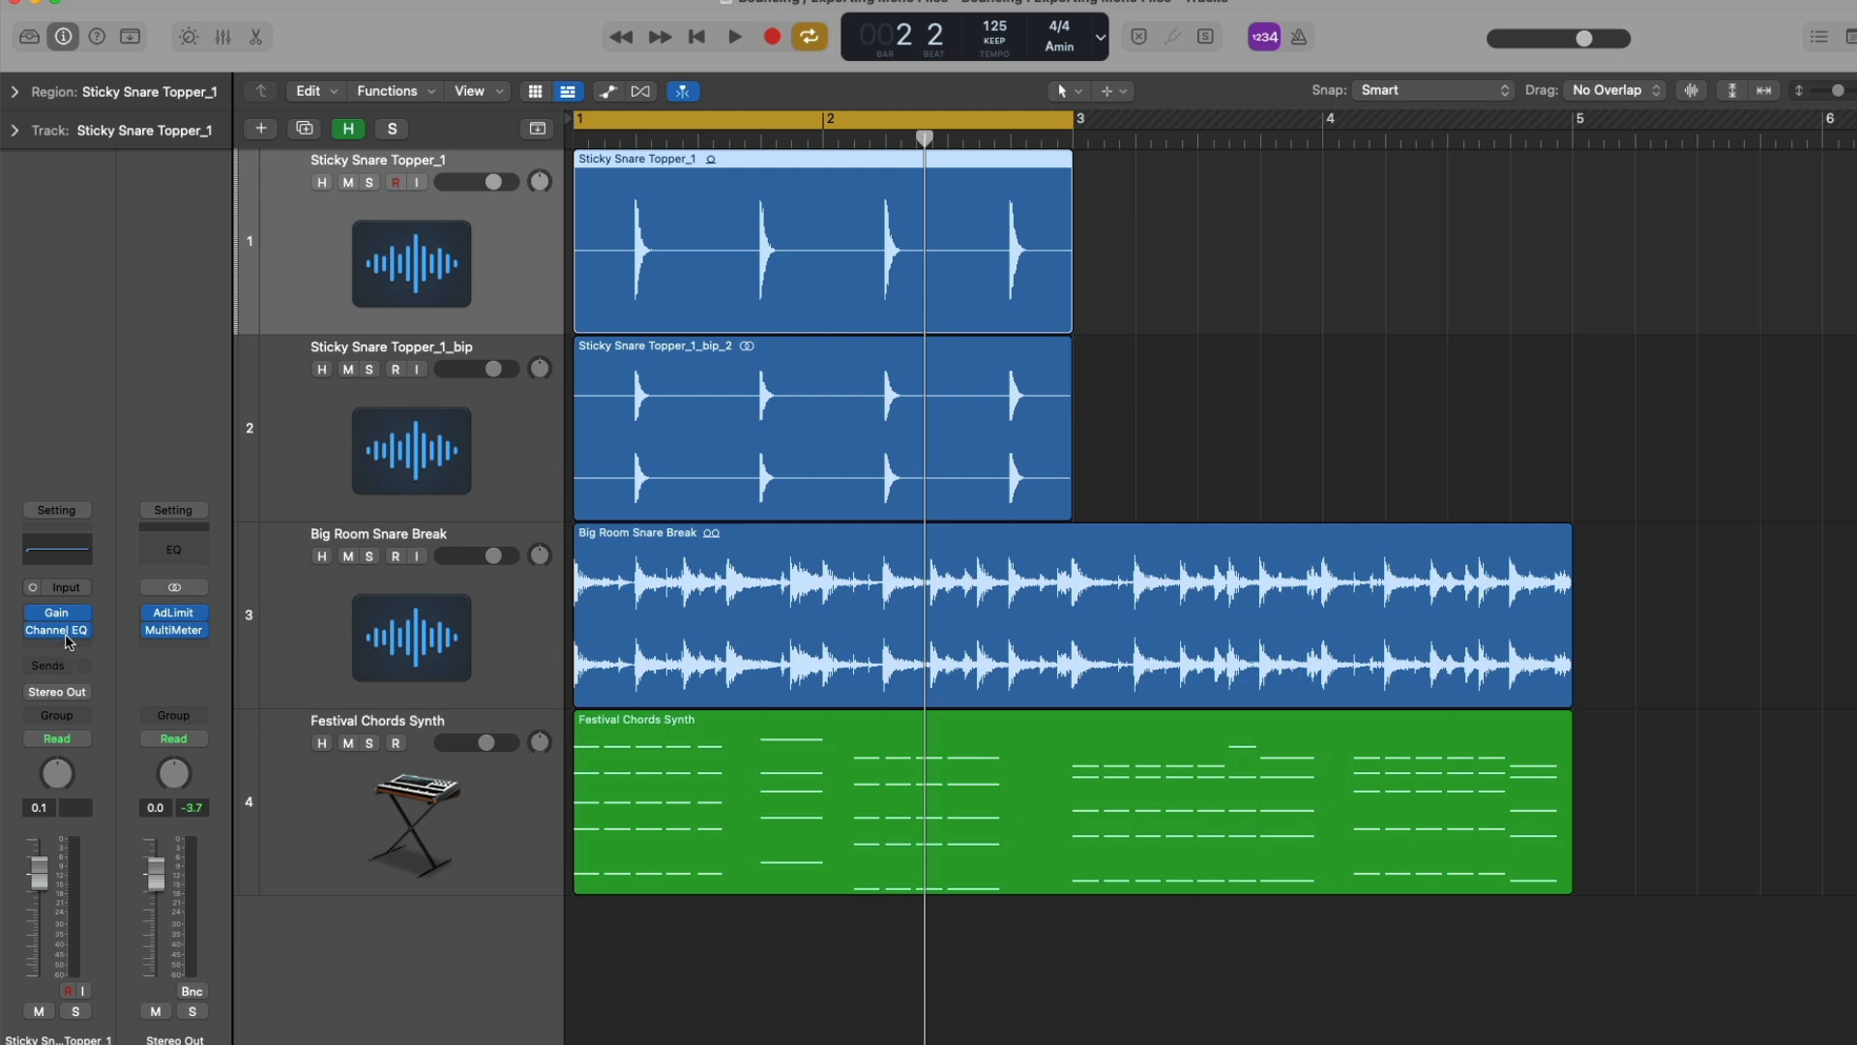
shift+click(430, 425)
click(202, 5)
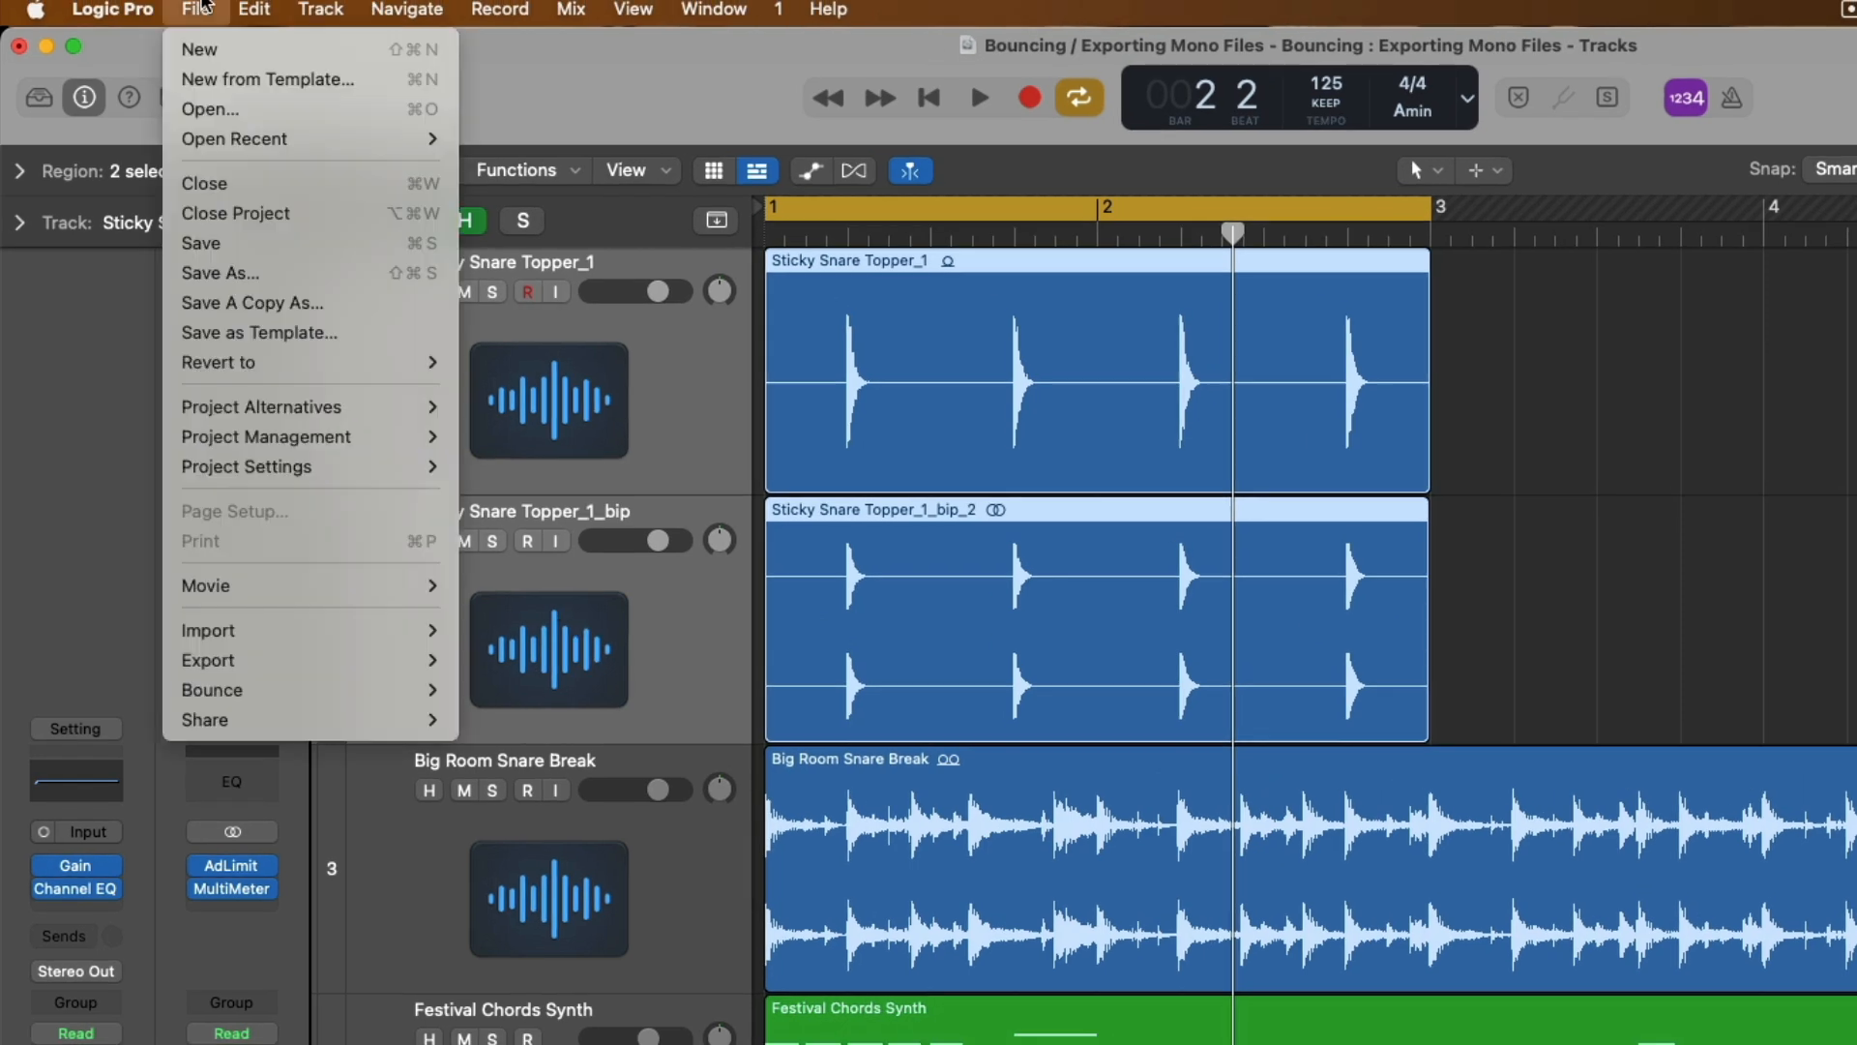
mouse_move(278, 689)
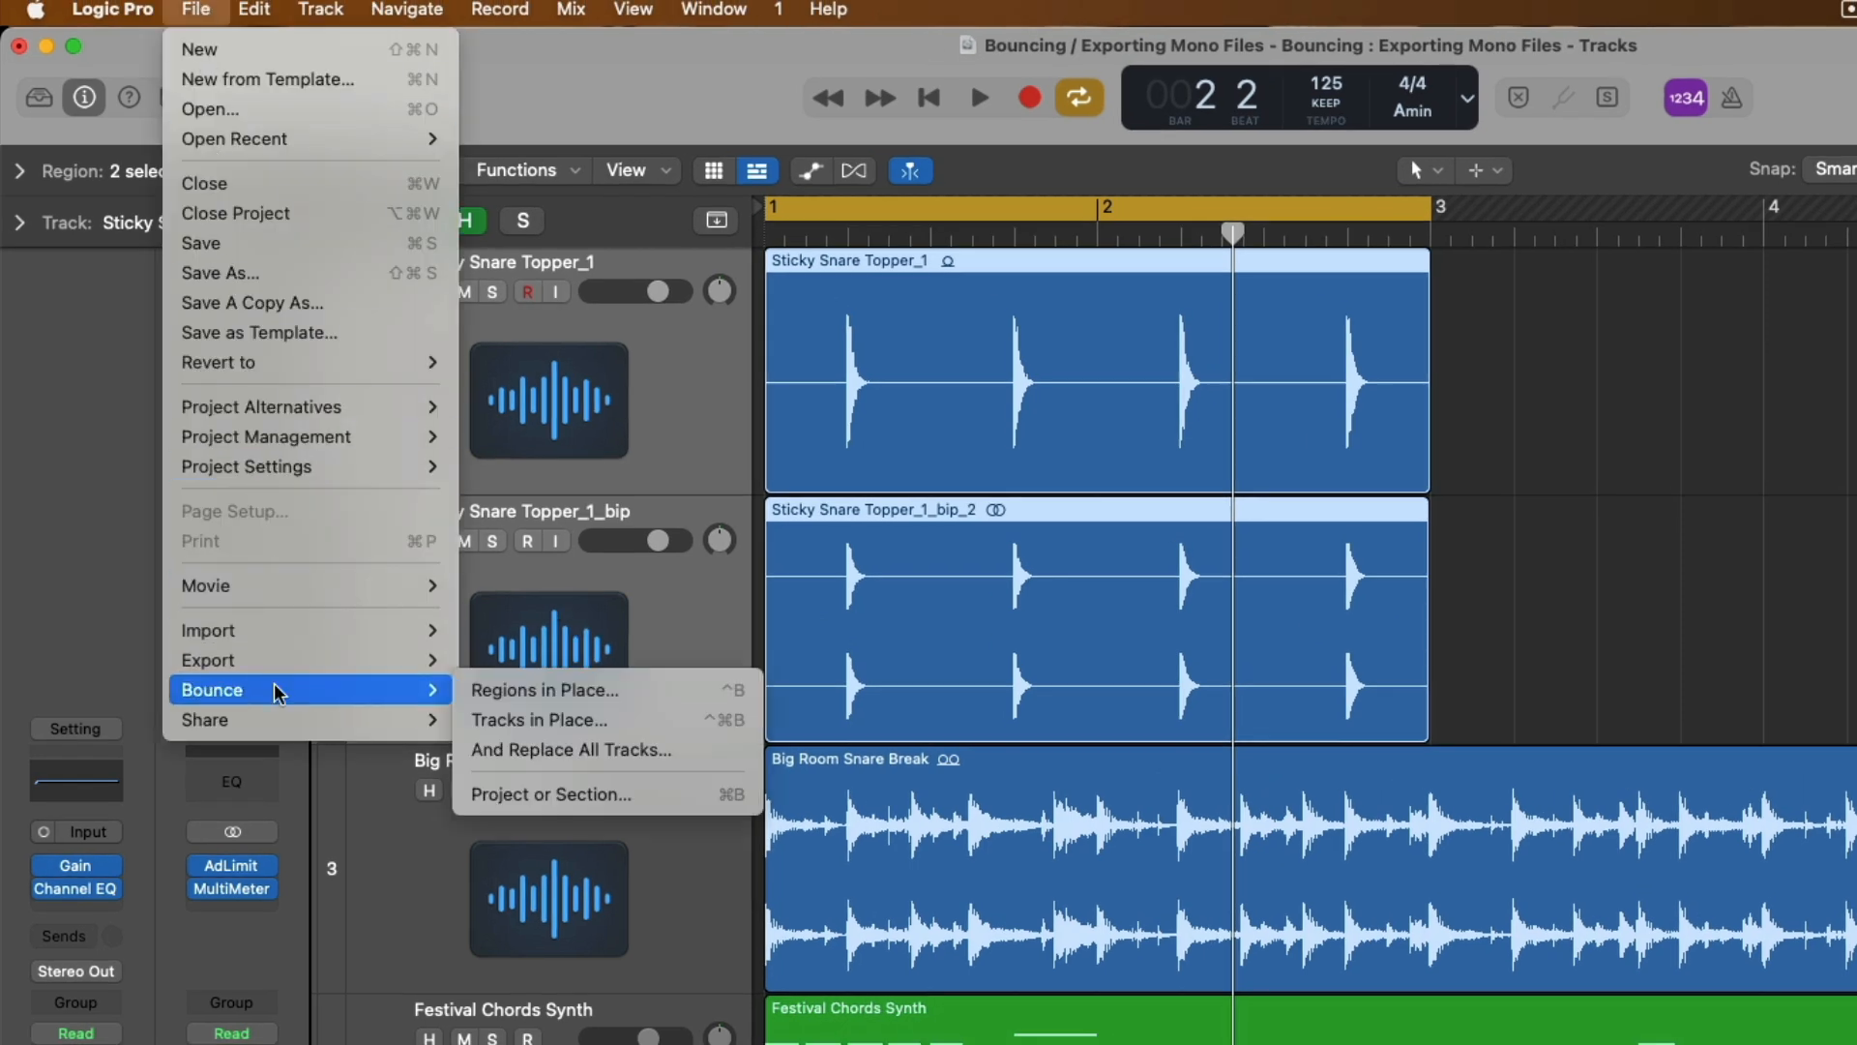
click(474, 721)
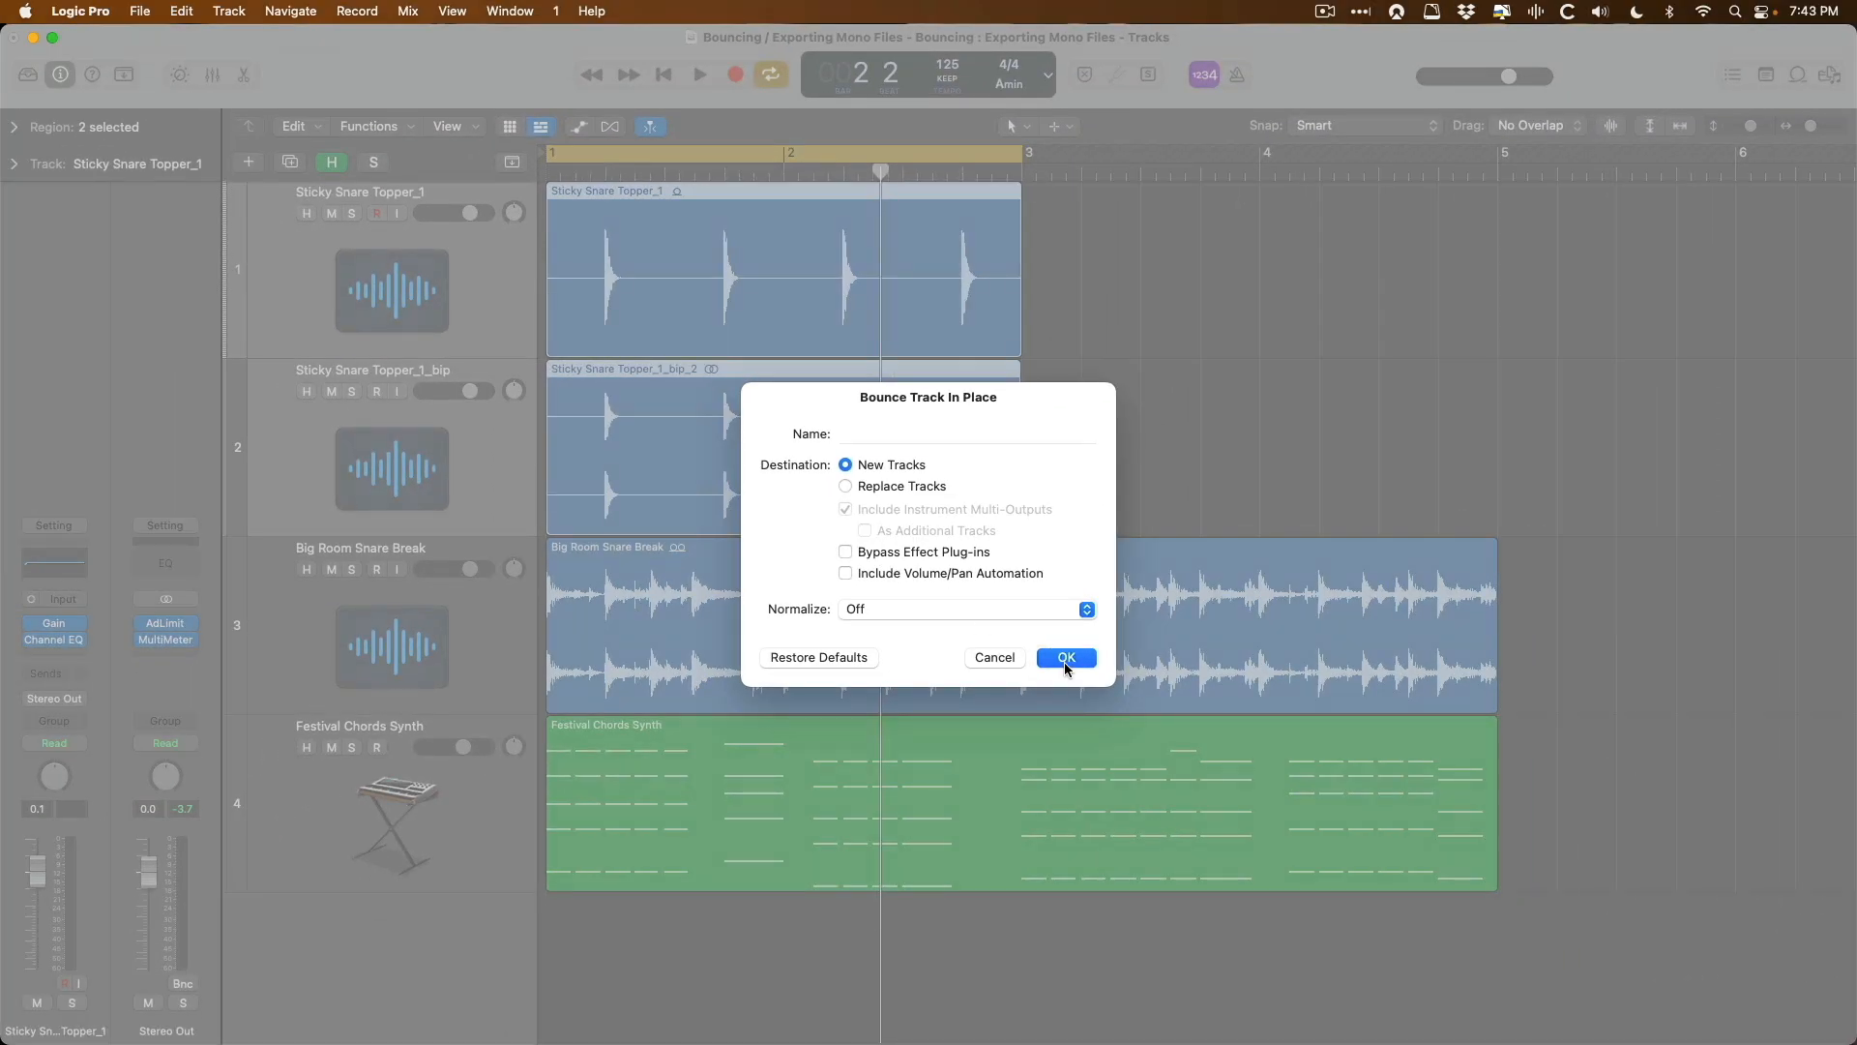
click(1066, 658)
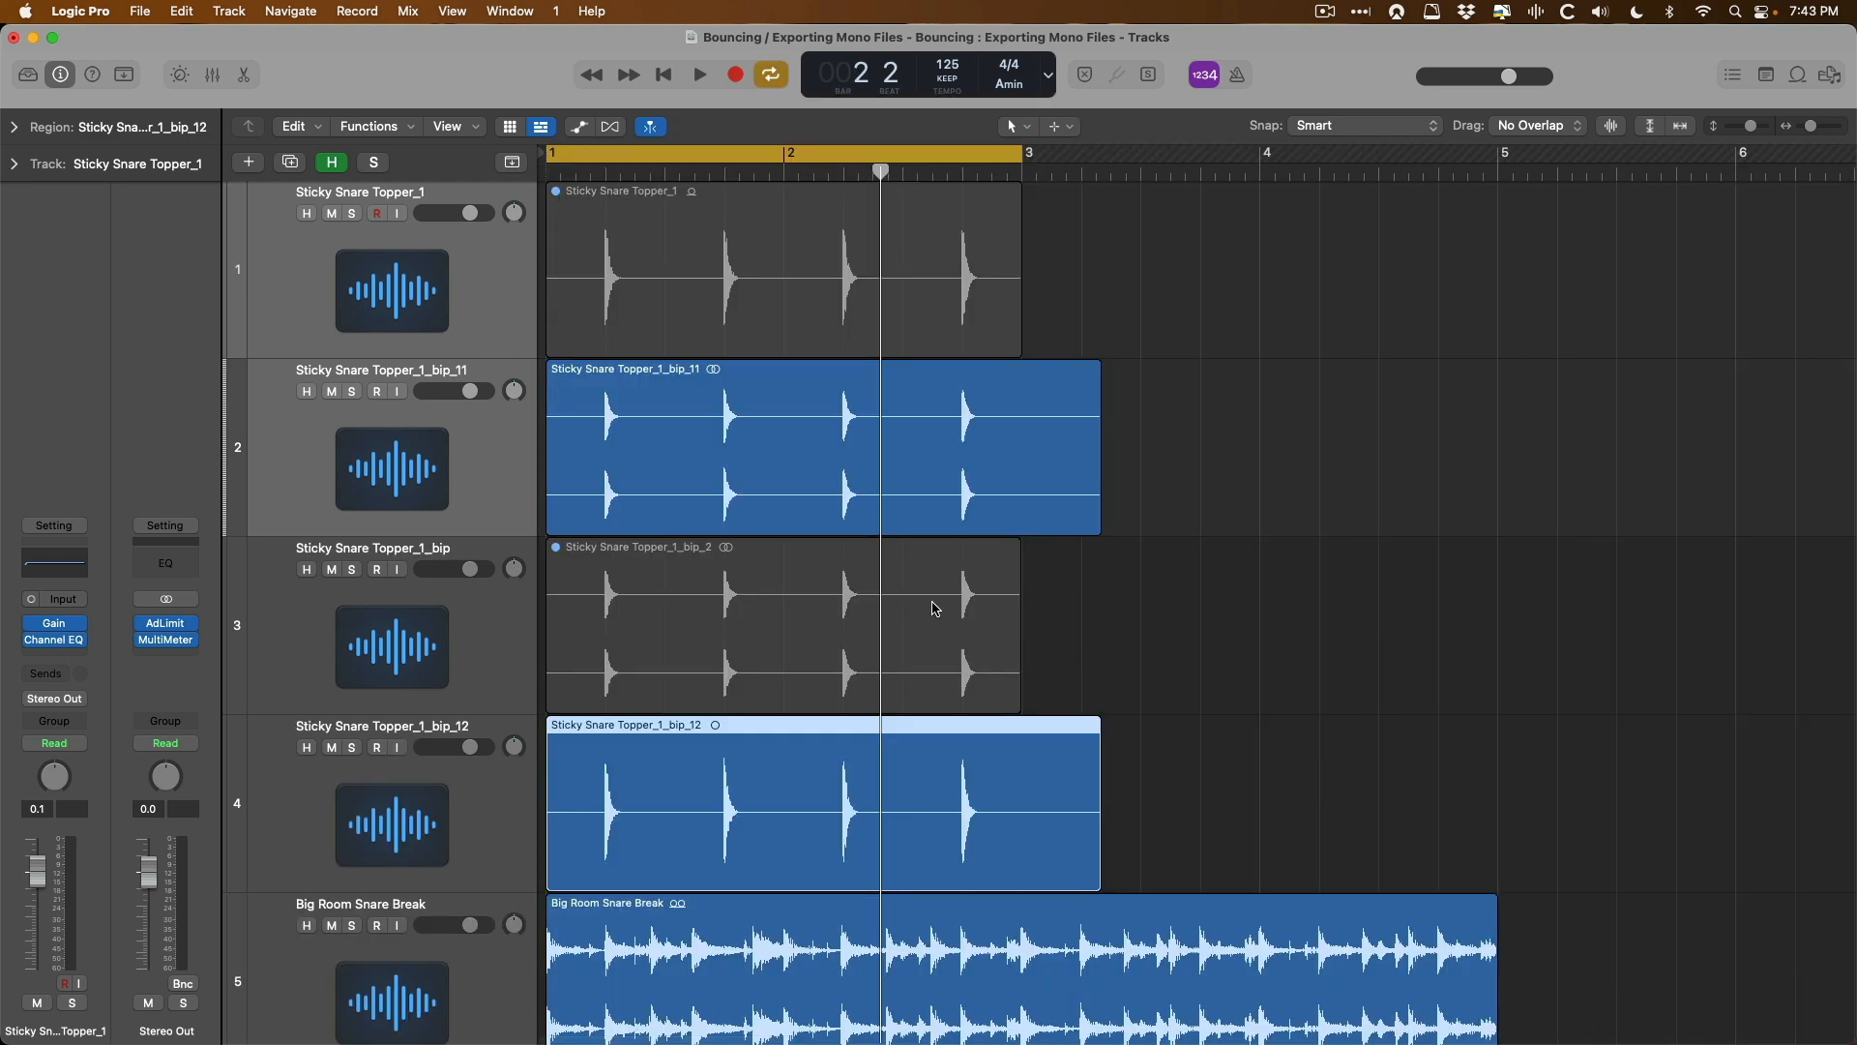
scroll(899, 586, down, 2)
scroll(867, 560, up, 2)
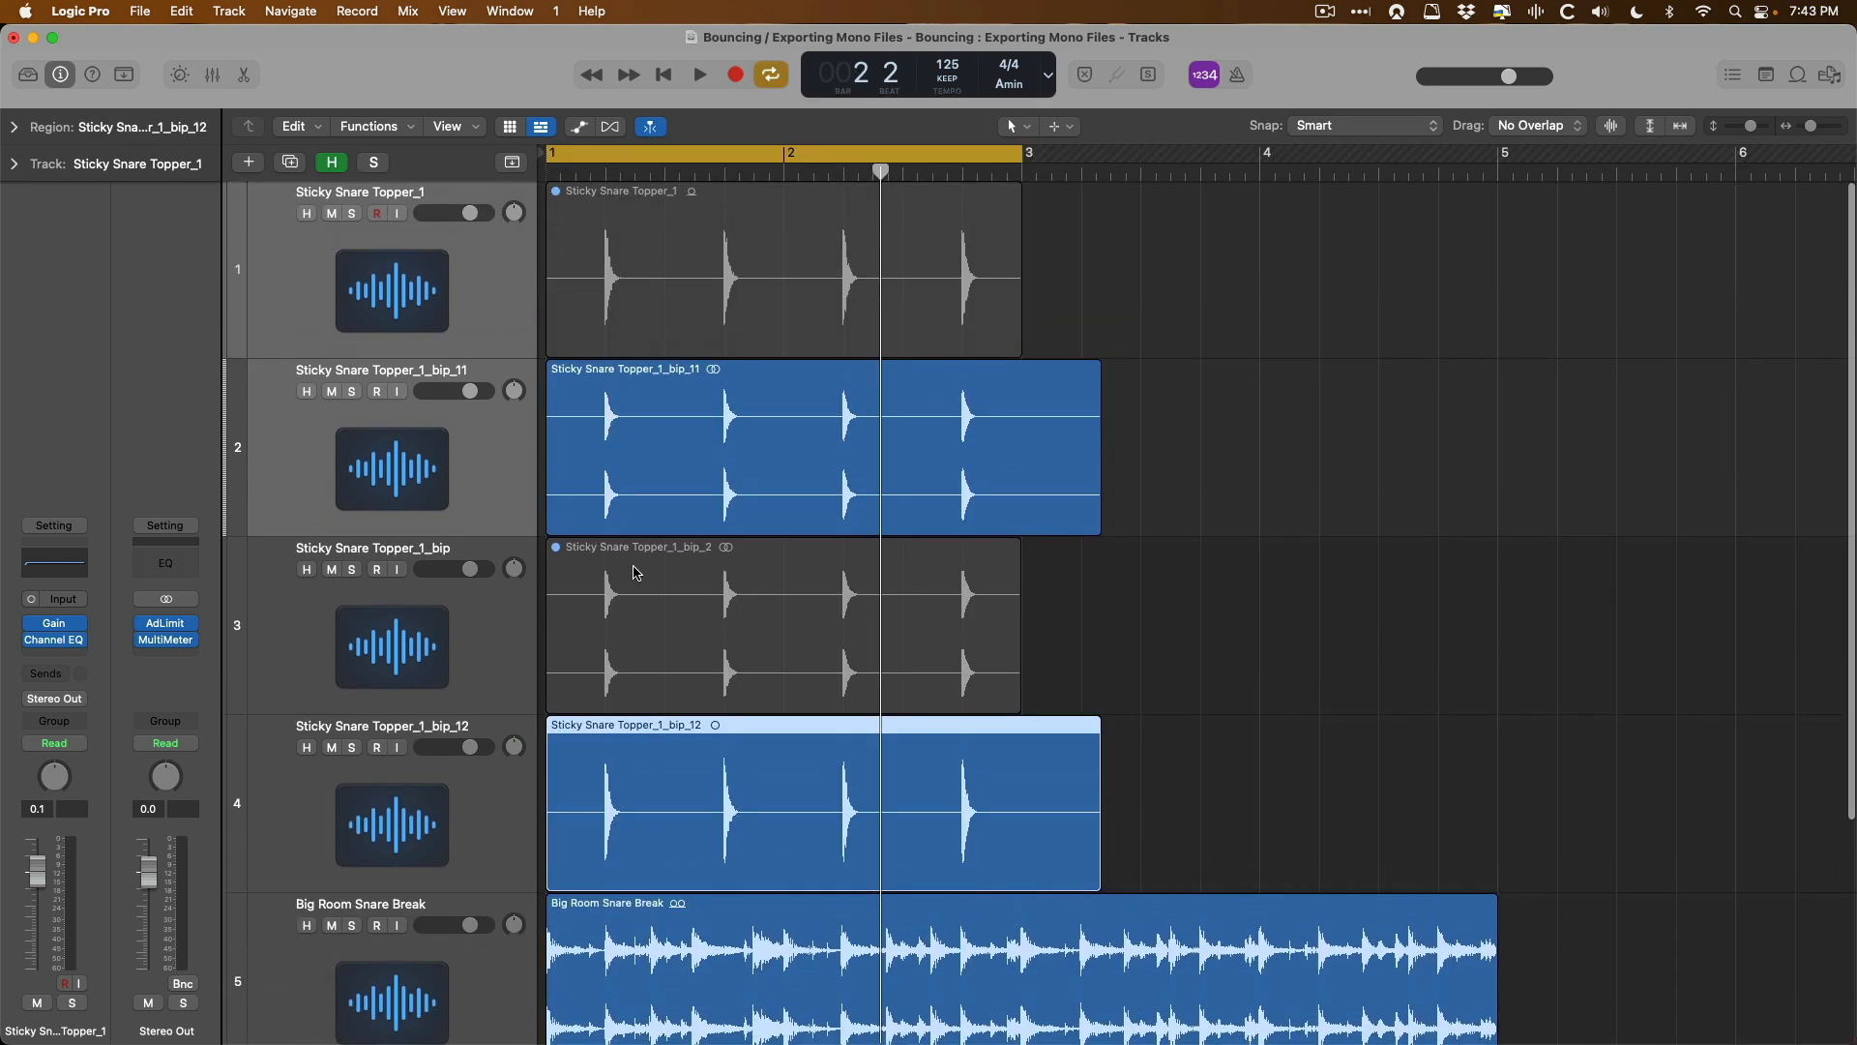
- Play the Sticky Snare Topper_1_bip_11 track in solo, followed by Sticky Snare Topper_1_bip_12 in solo
click(497, 811)
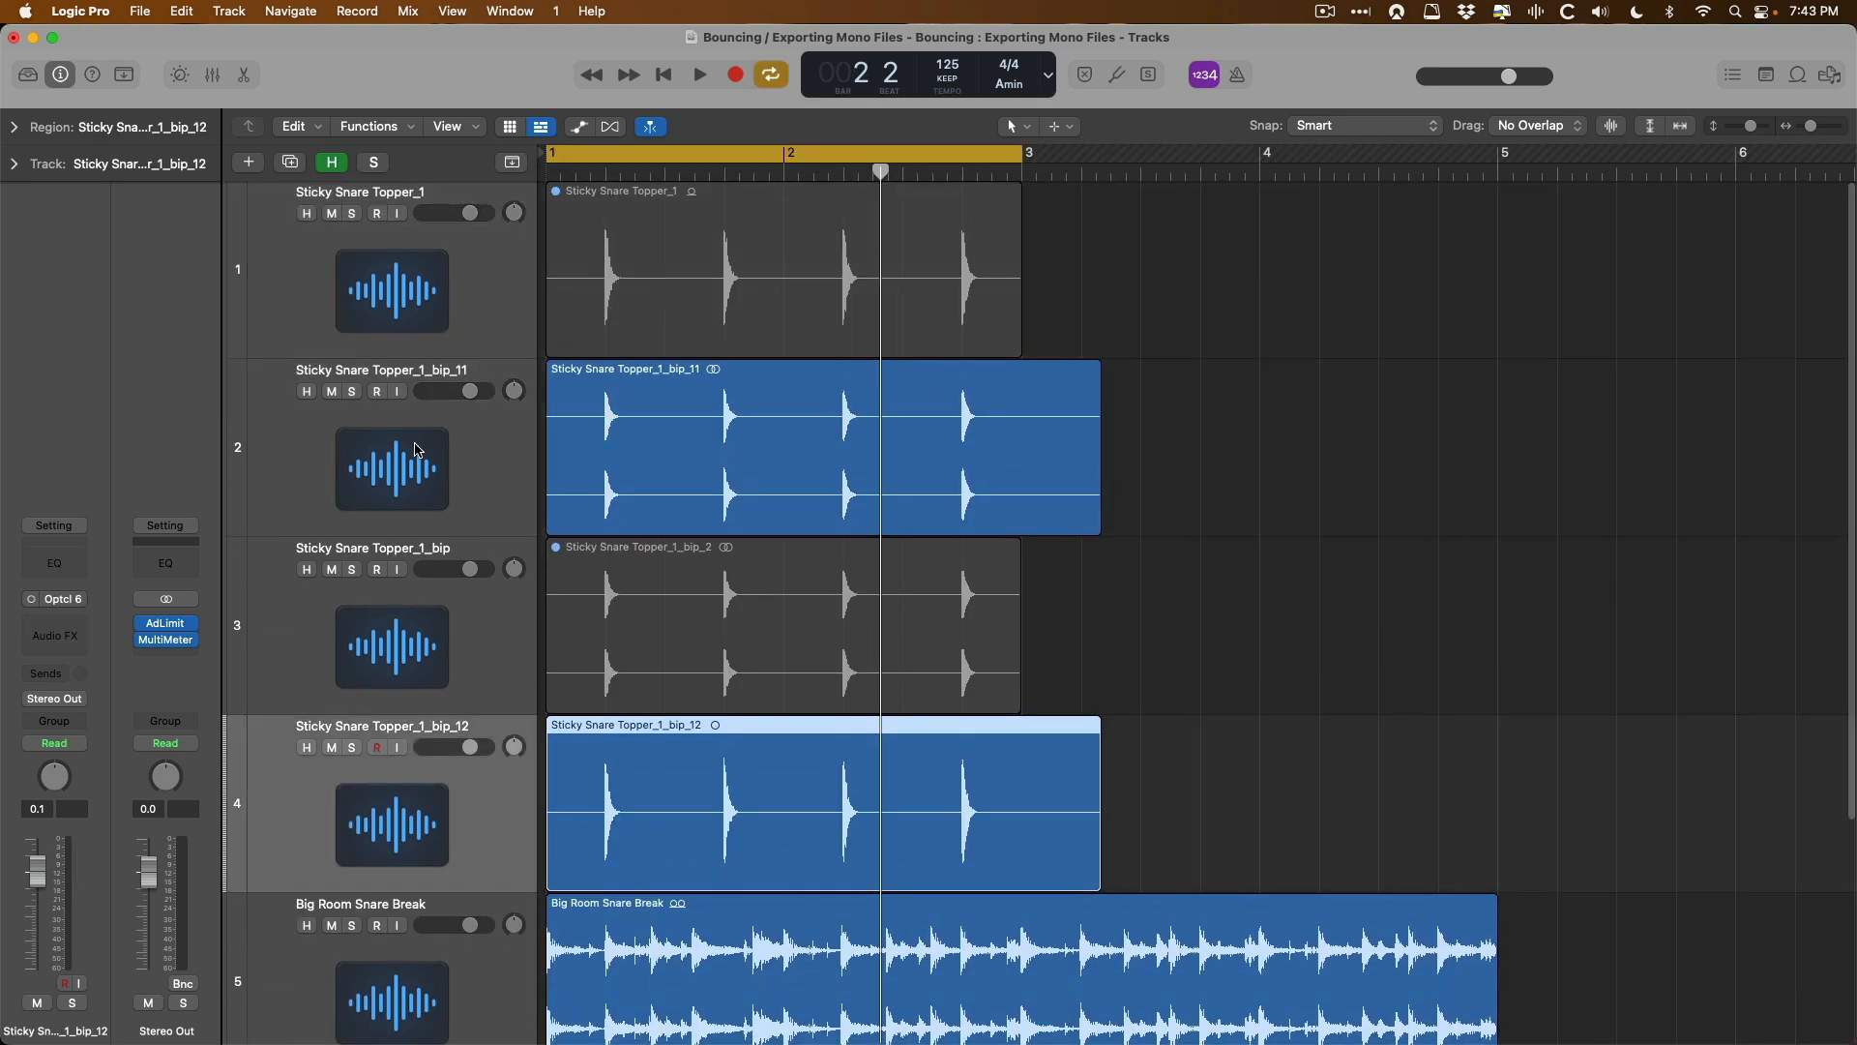
click(359, 396)
key(space)
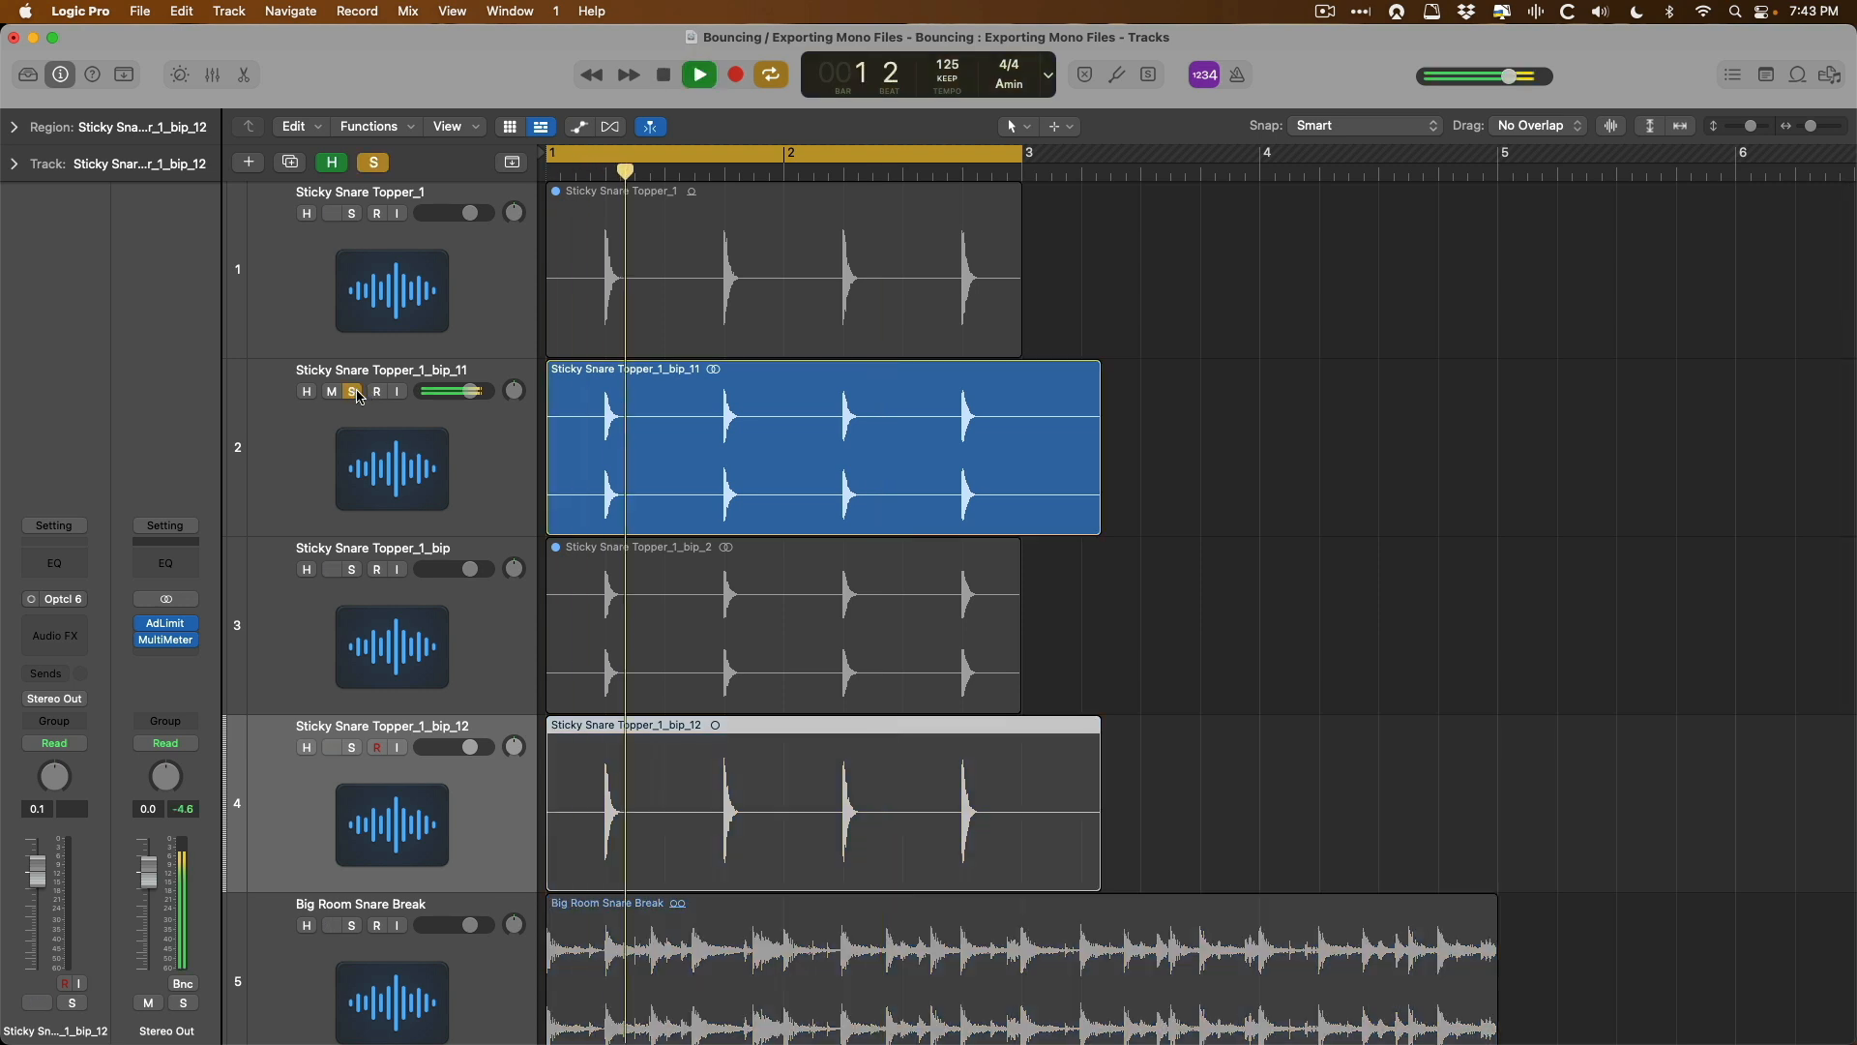
click(352, 748)
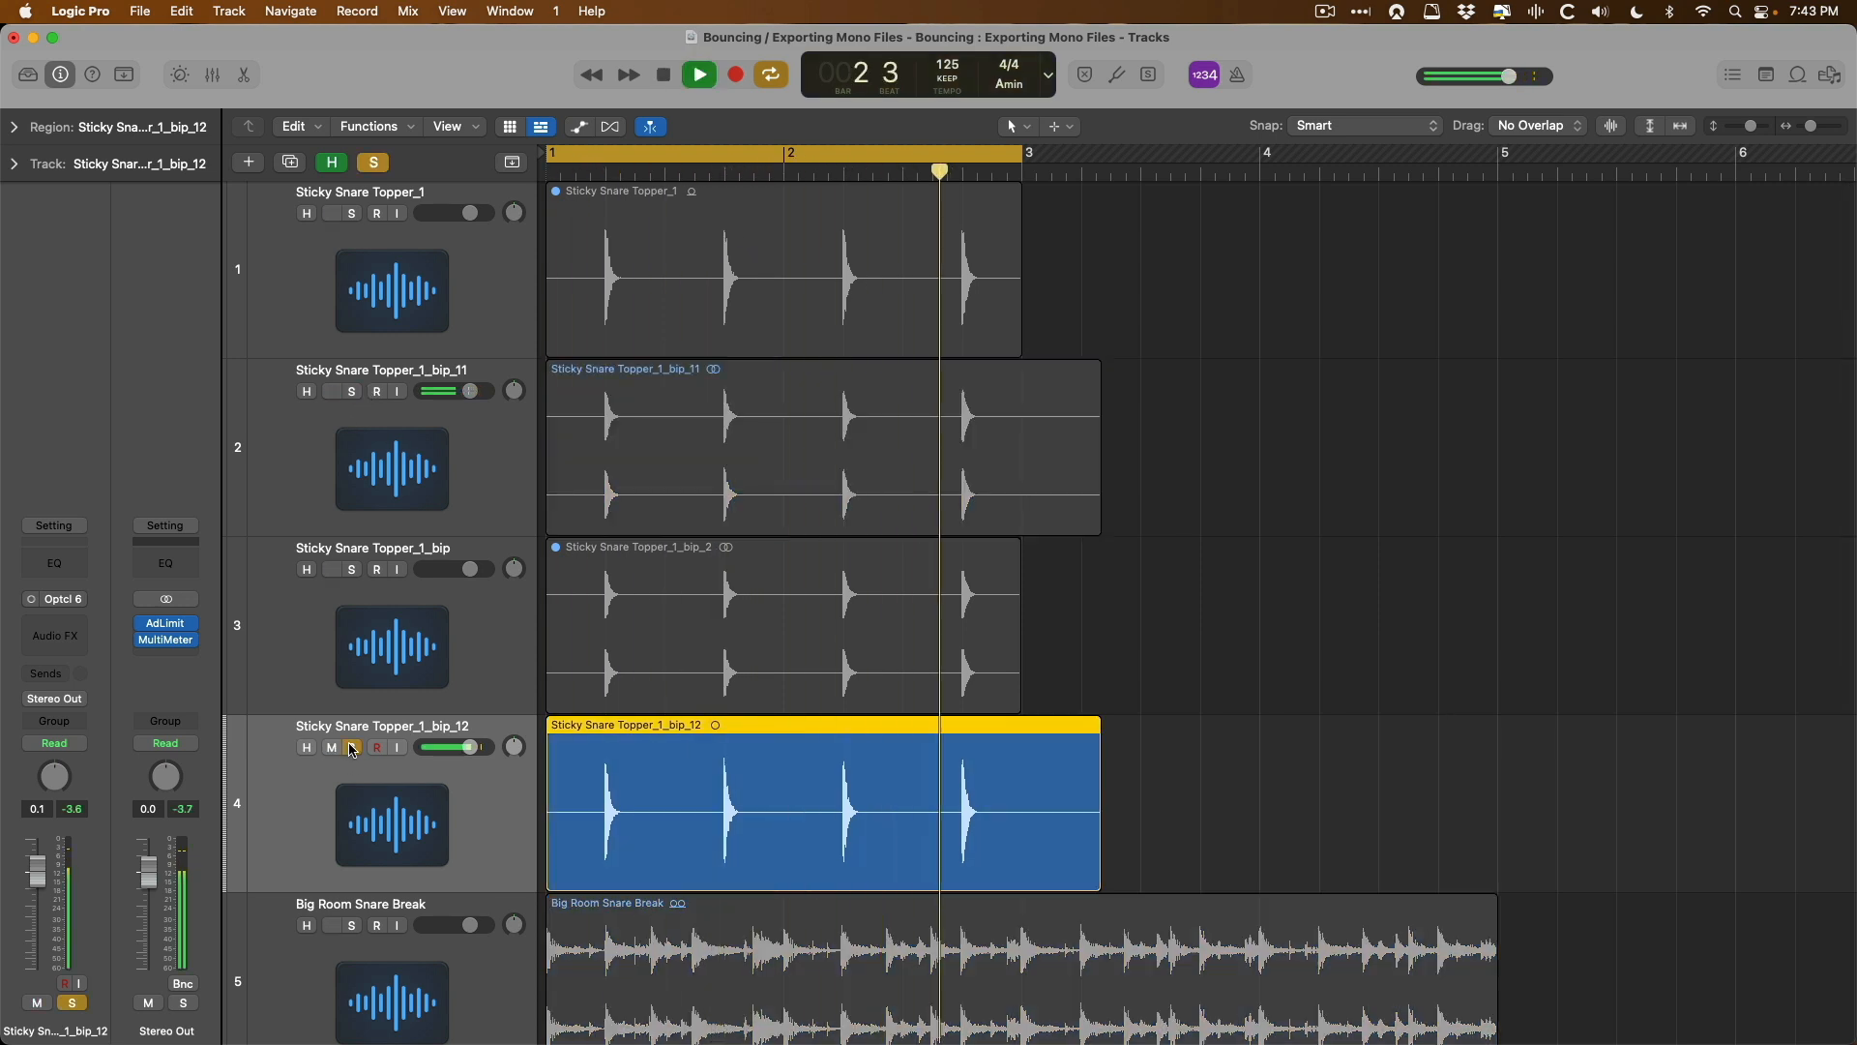
key(space)
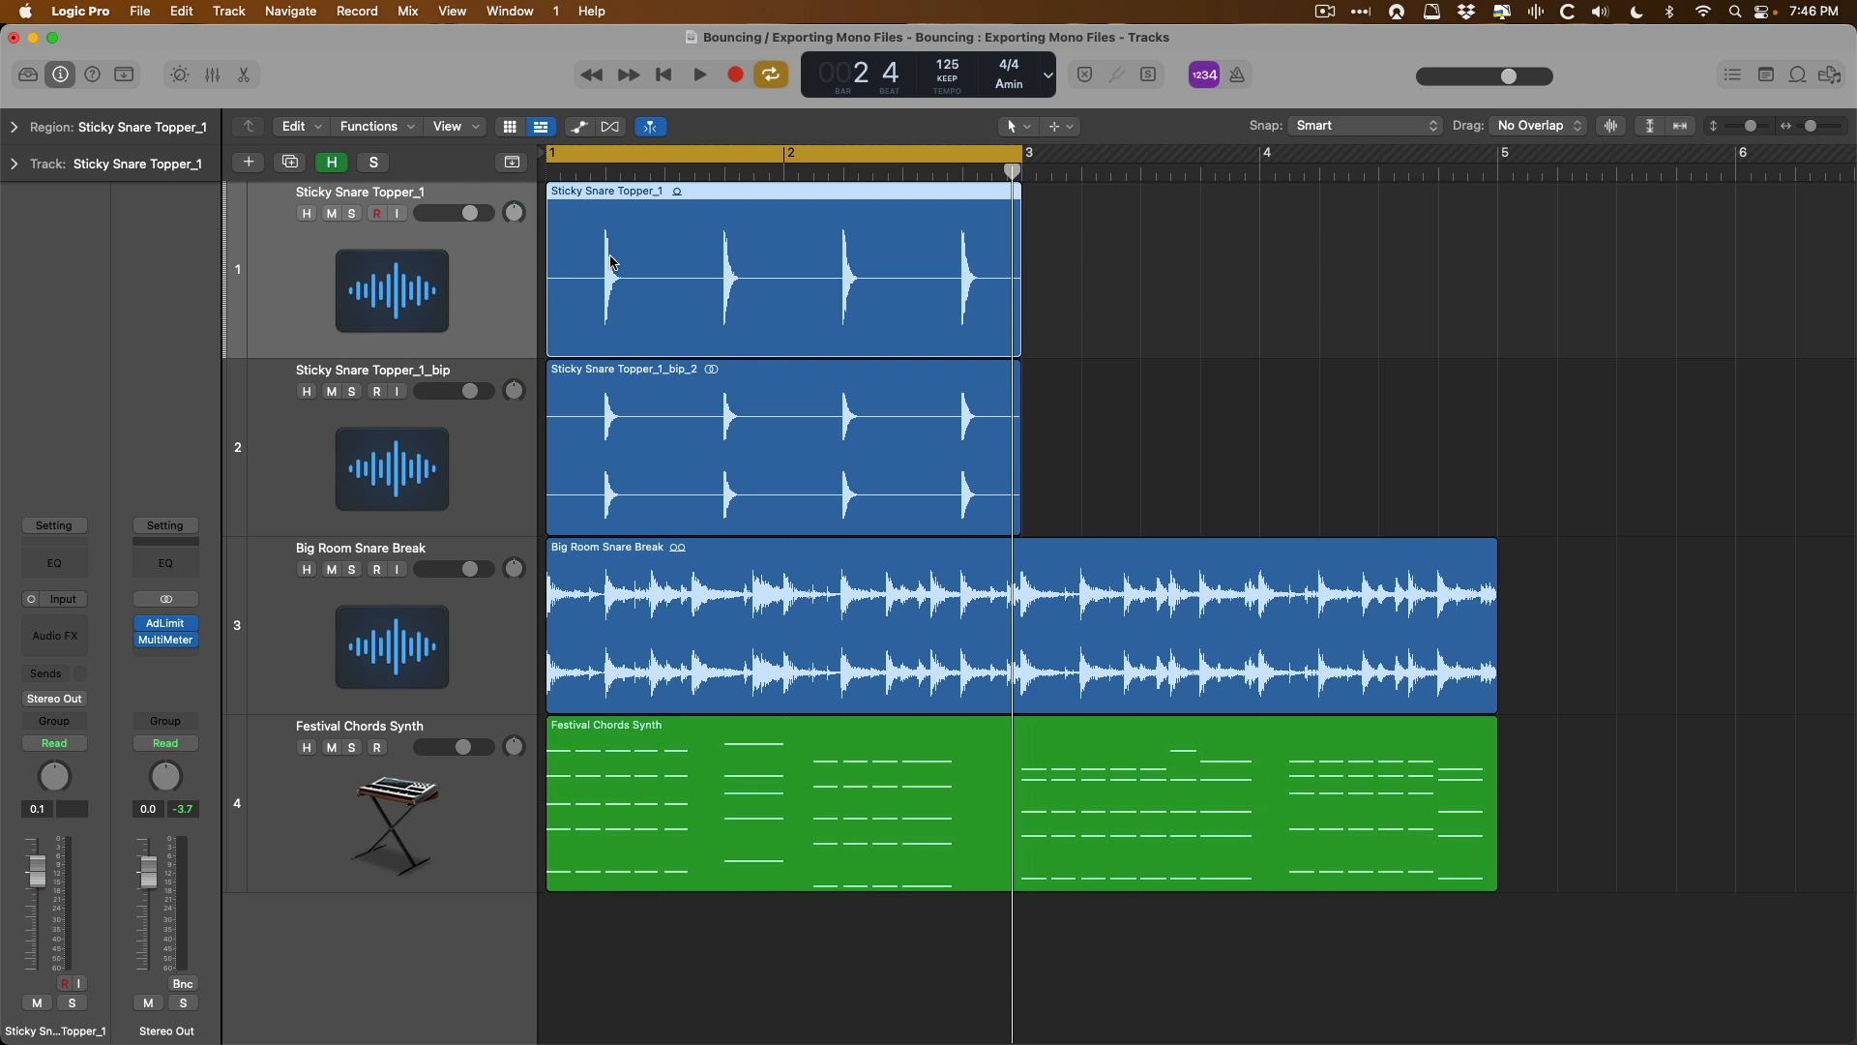
- Bounce the Sticky Snare Topper_1 region in place to a new track with Include Volume/Pan Automation on and Normalize off
key(ctrl+b)
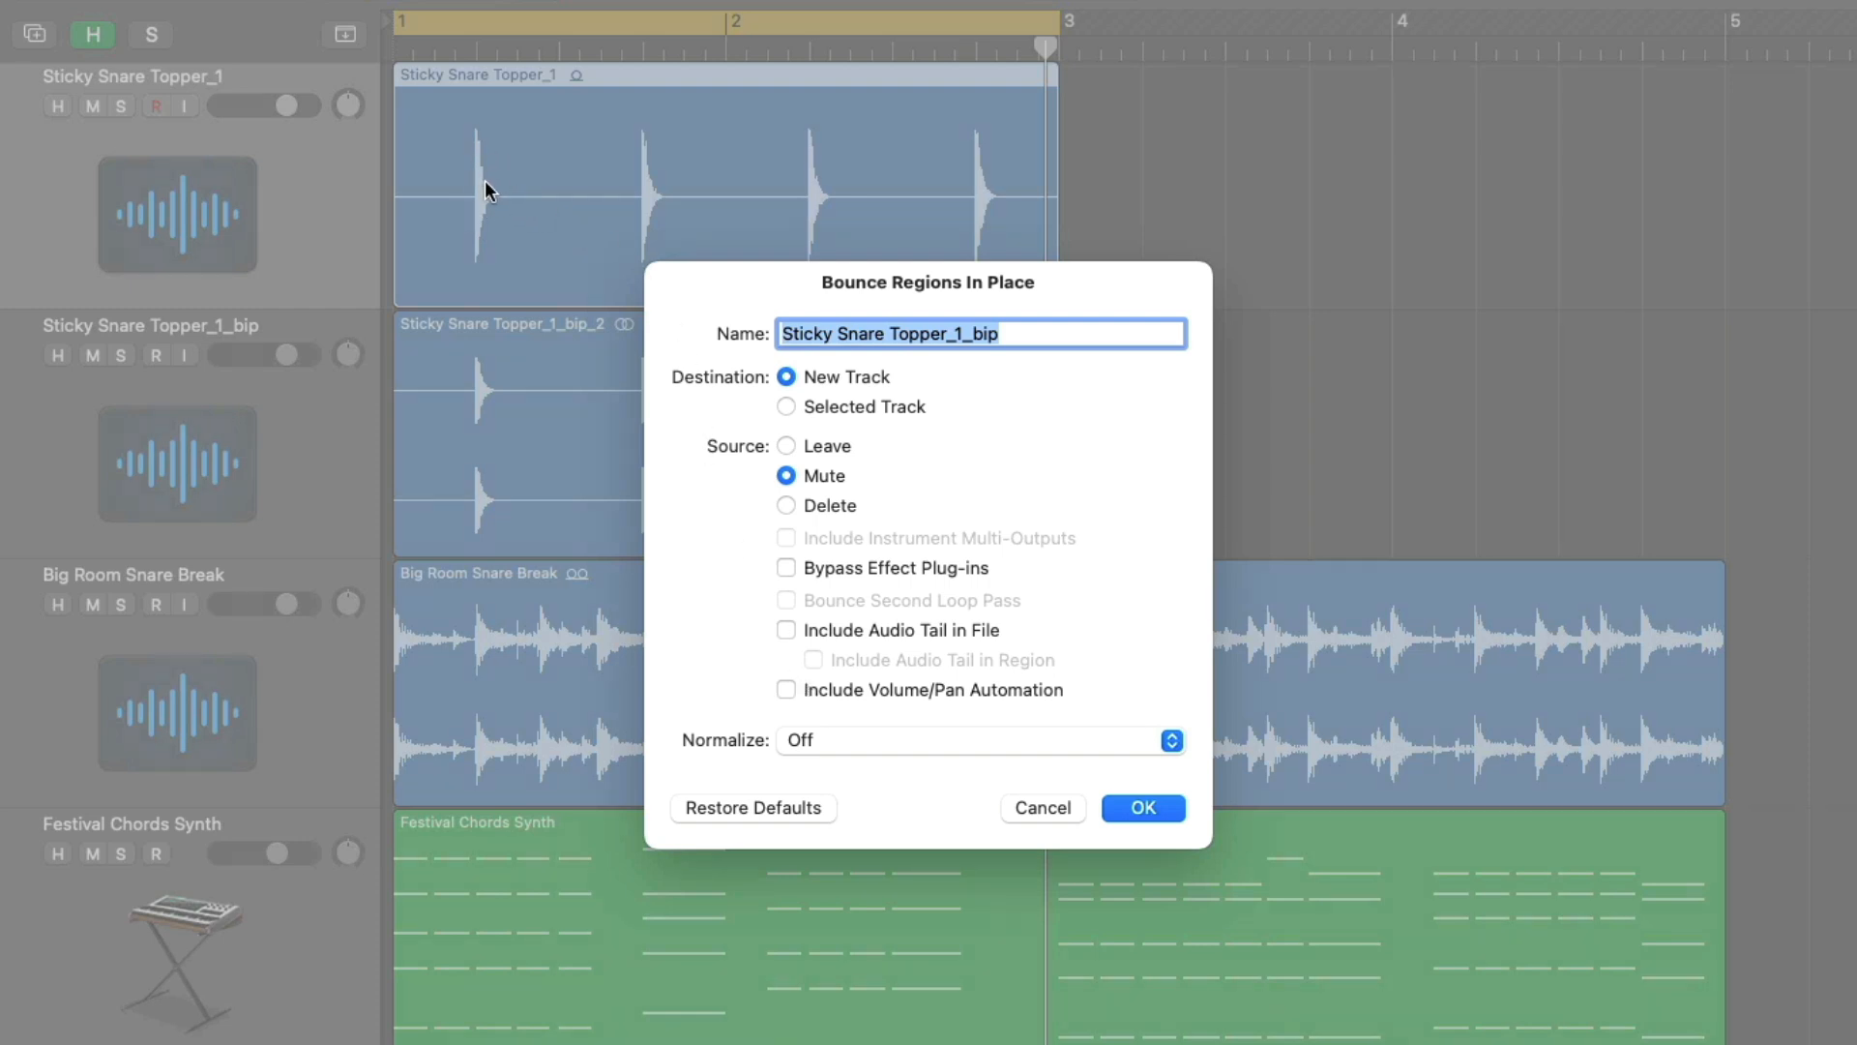
key(Escape)
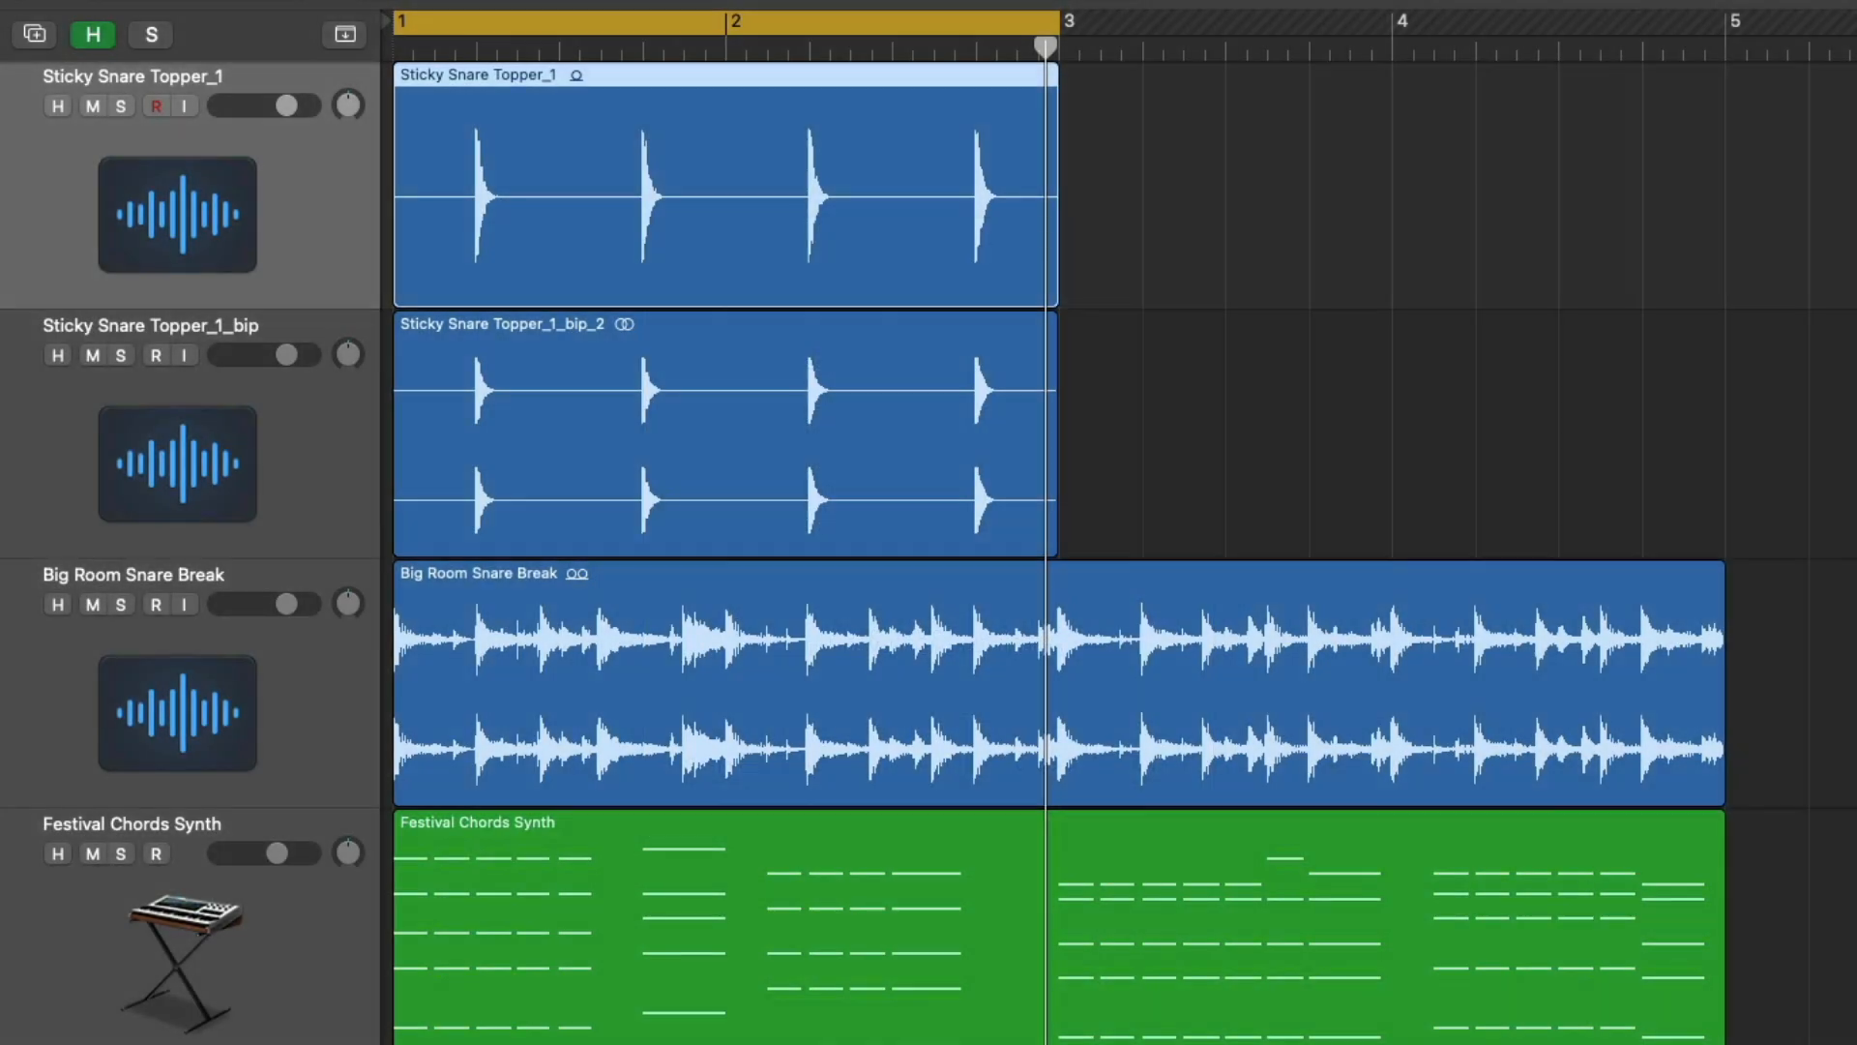
key(a)
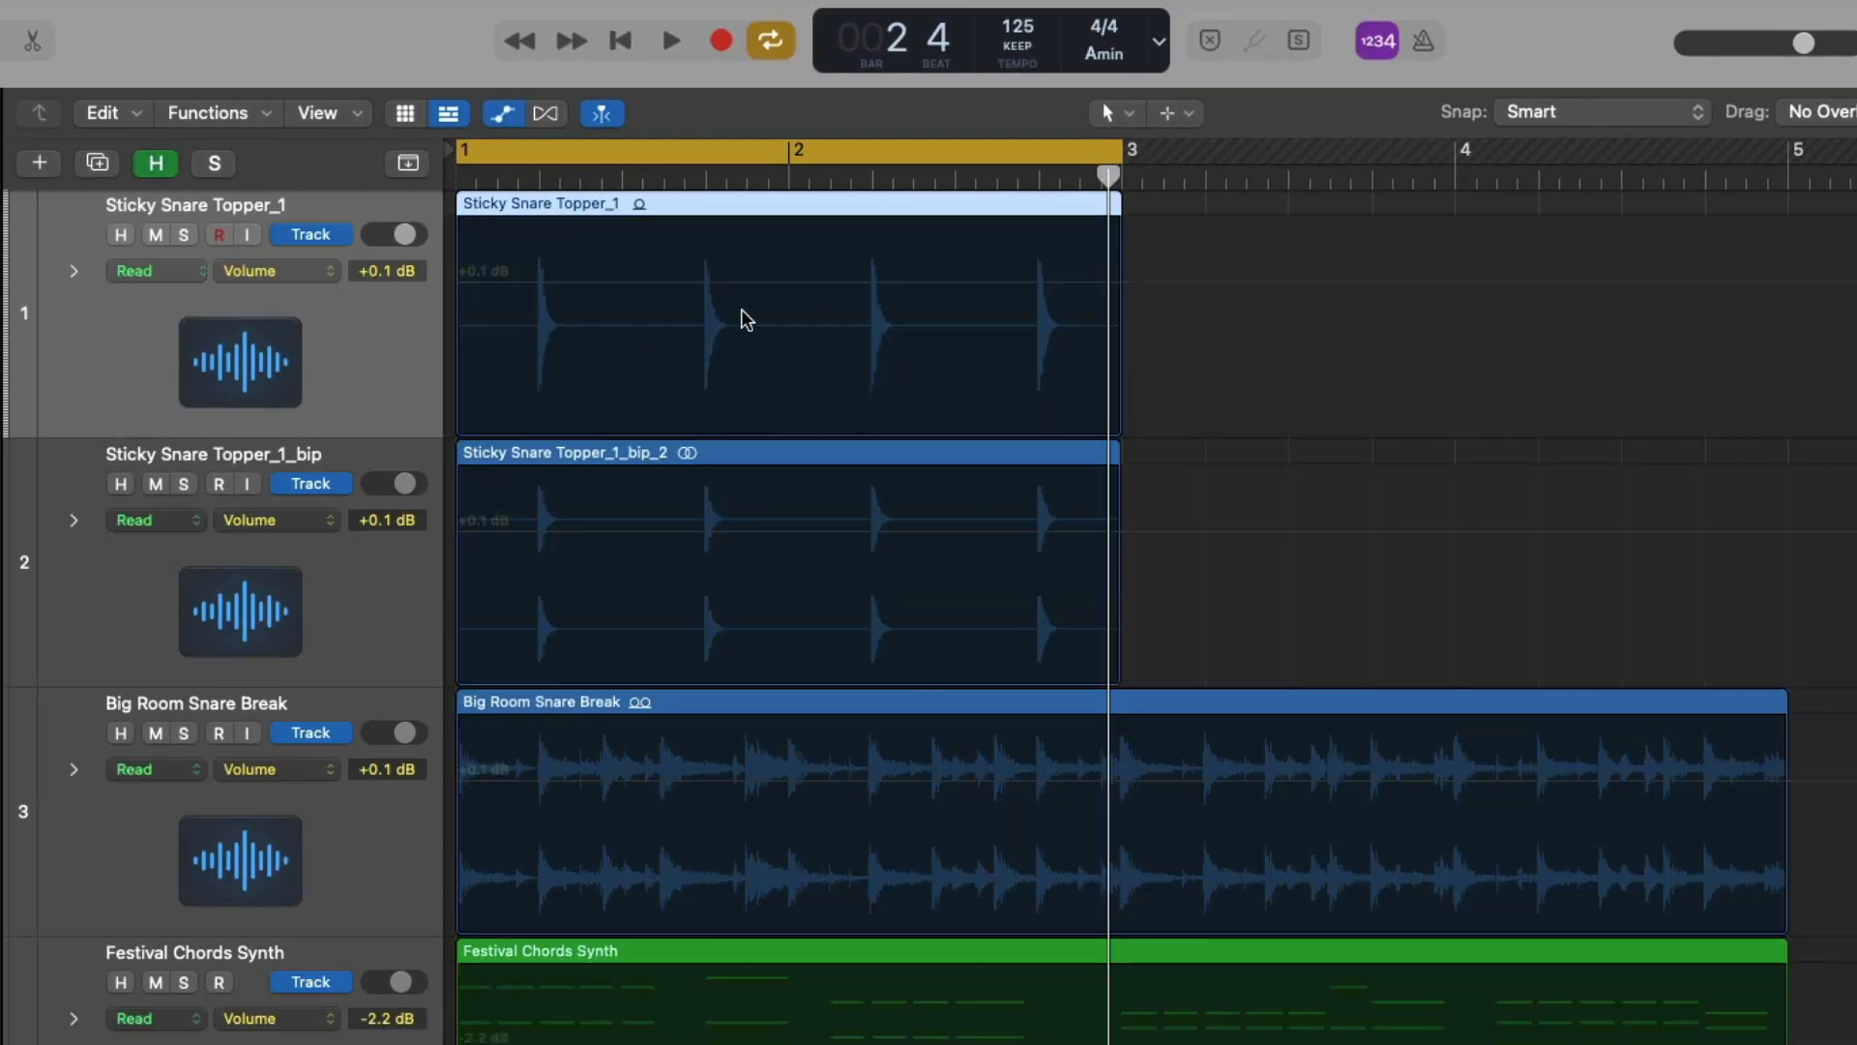
key(a)
key(ctrl+b)
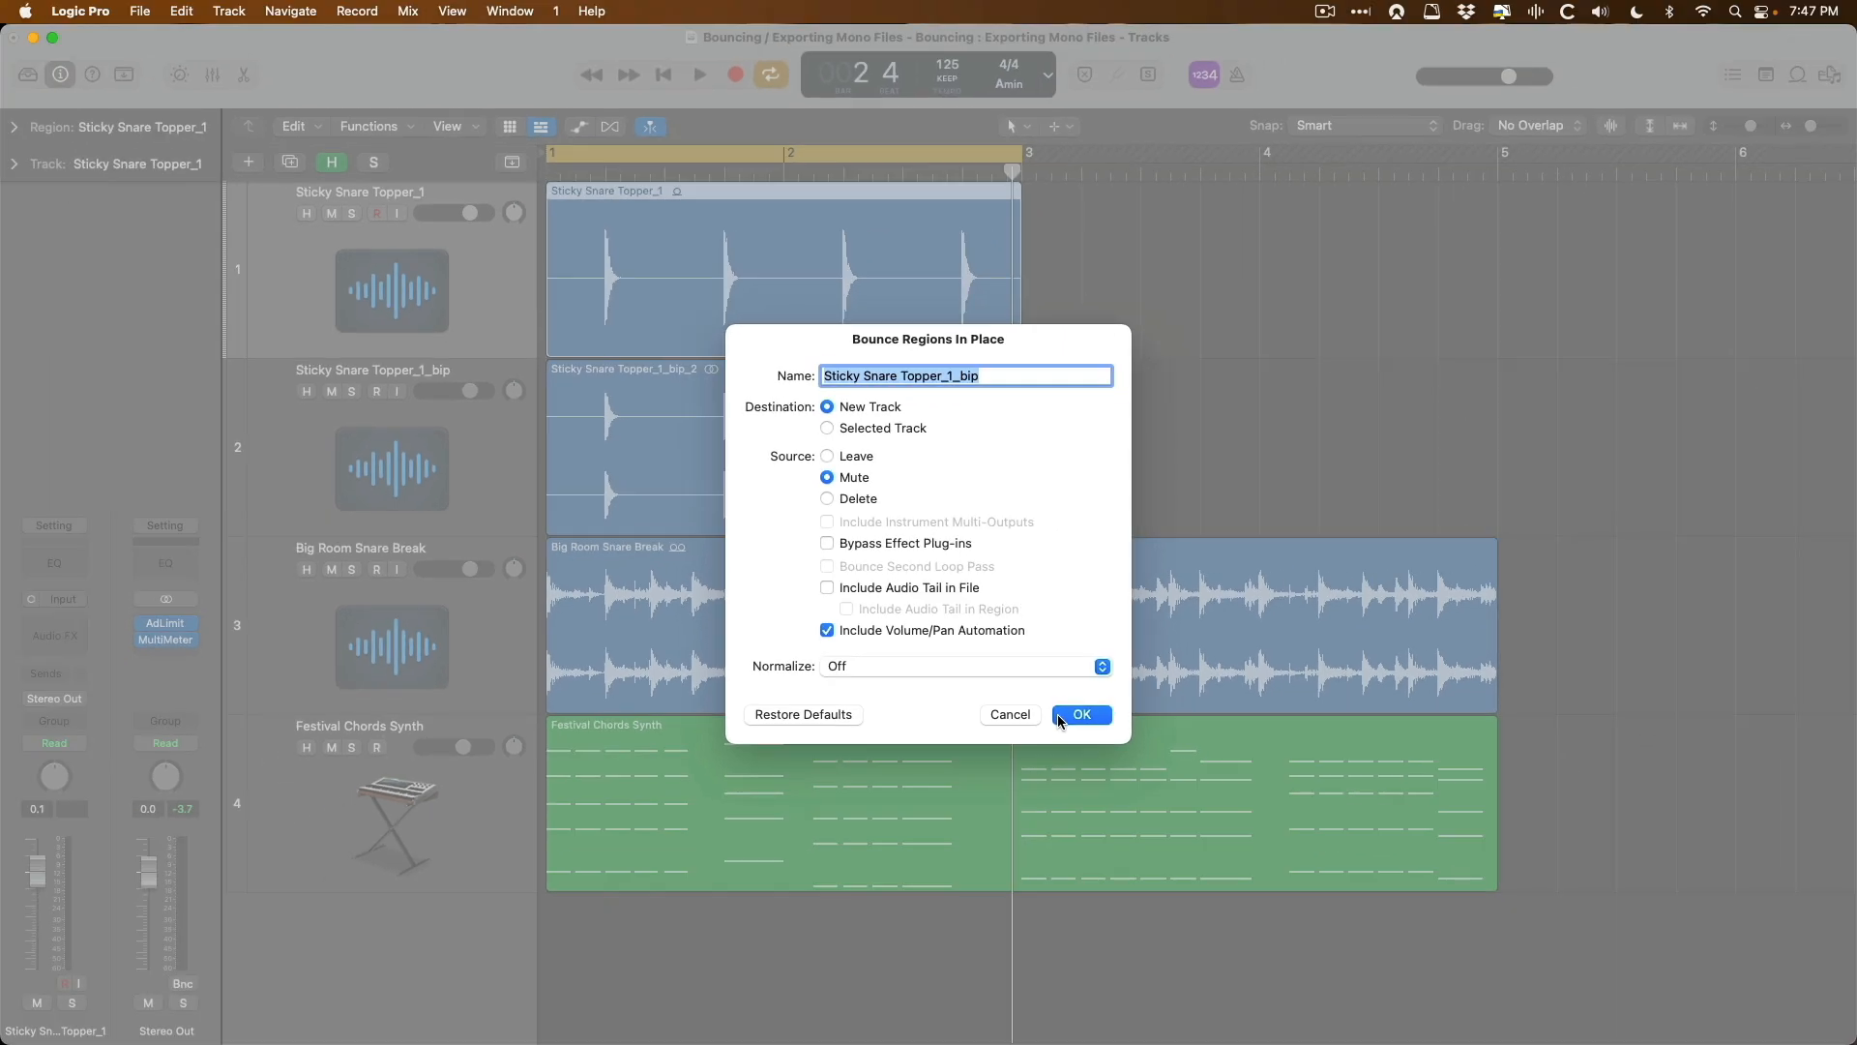
click(1059, 720)
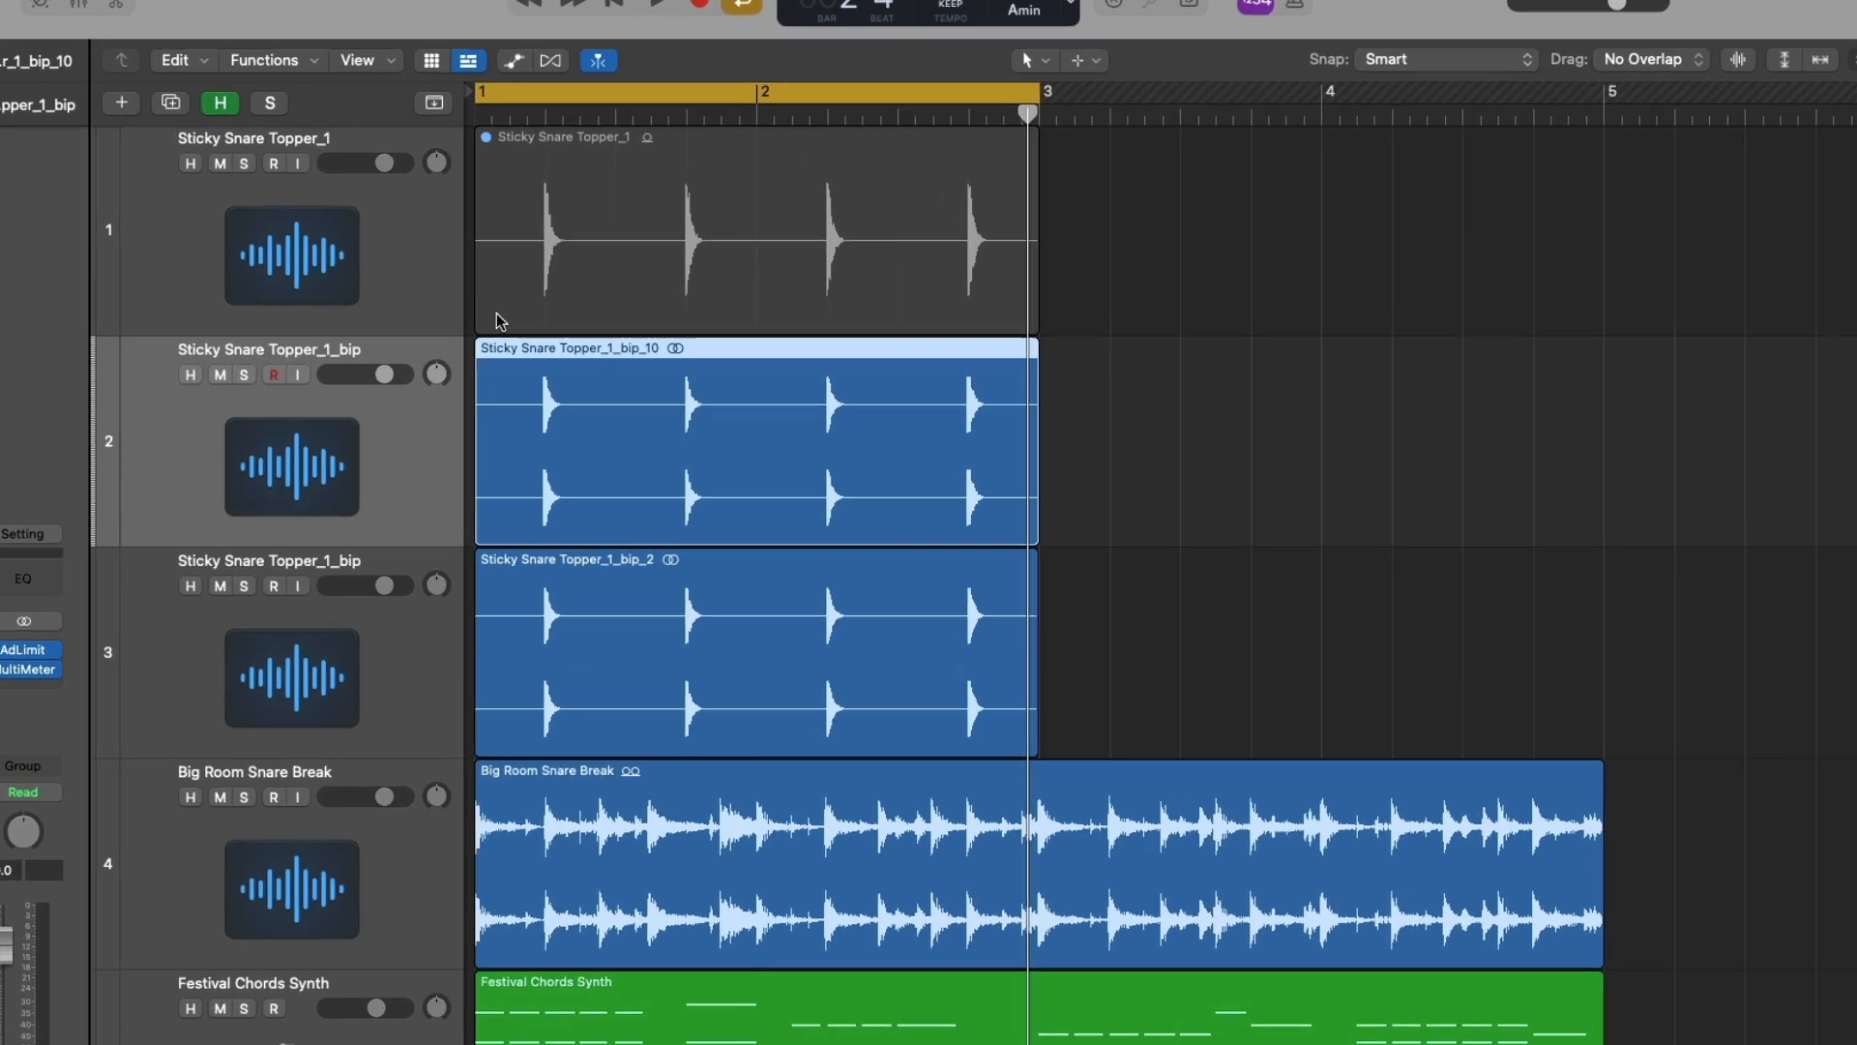
- Review the bounce-in-place options for the newly bounced region, and undo the last bounce
key(ctrl+b)
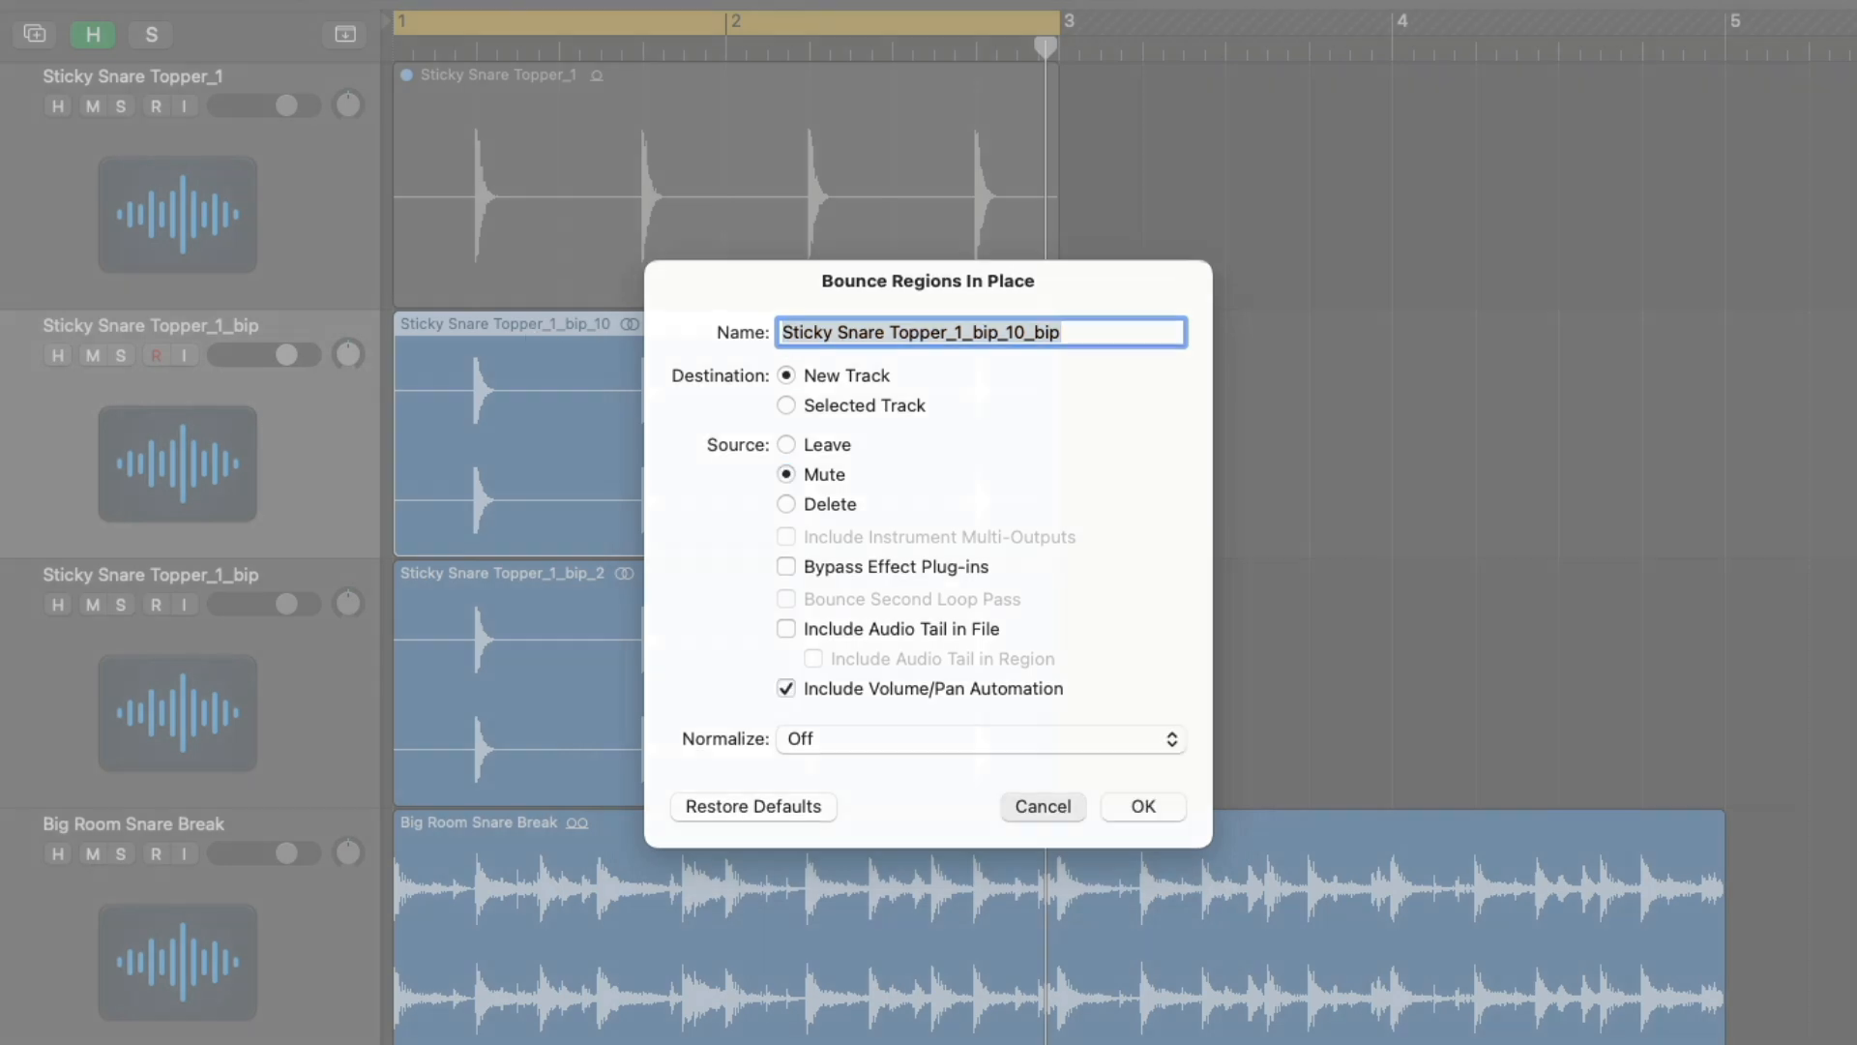
key(Escape)
key(super+z)
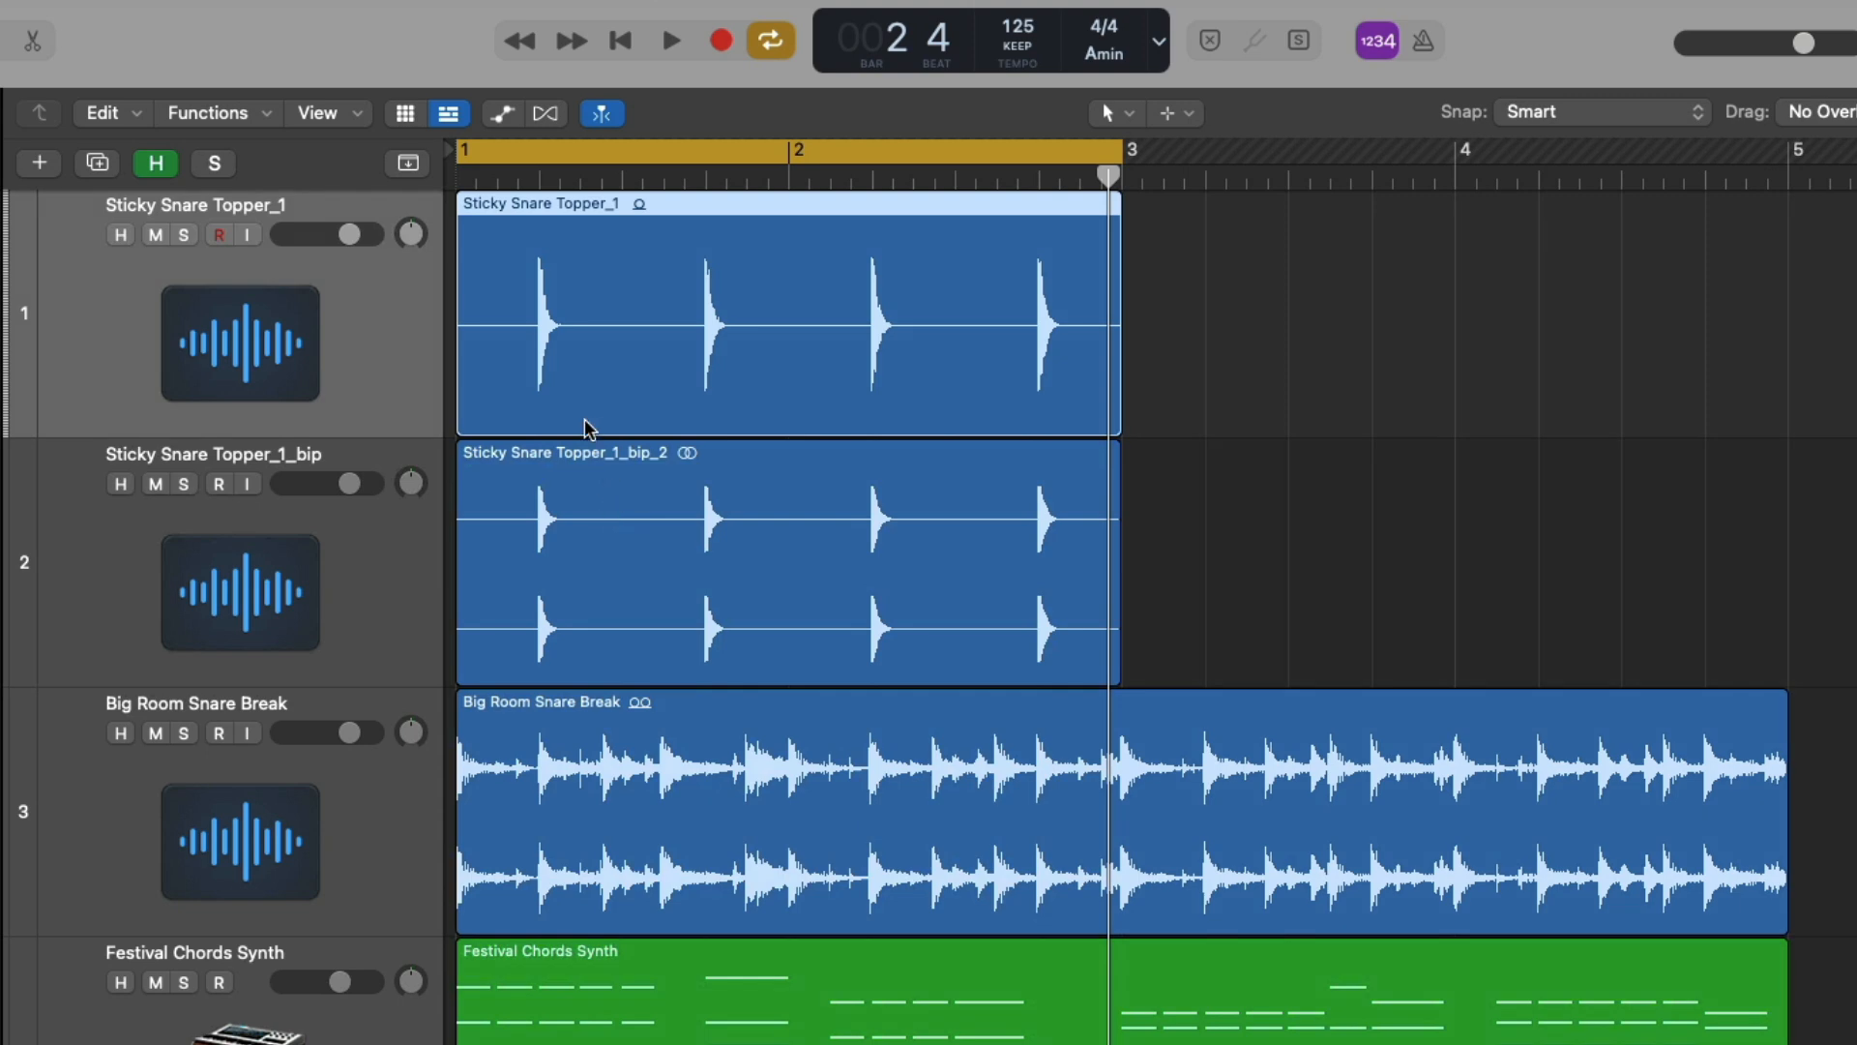
- Show Pan automation on the Sticky Snare Topper_1 track and draw pan sections of +63, -64 and +39 over its first three hits
key(a)
click(305, 276)
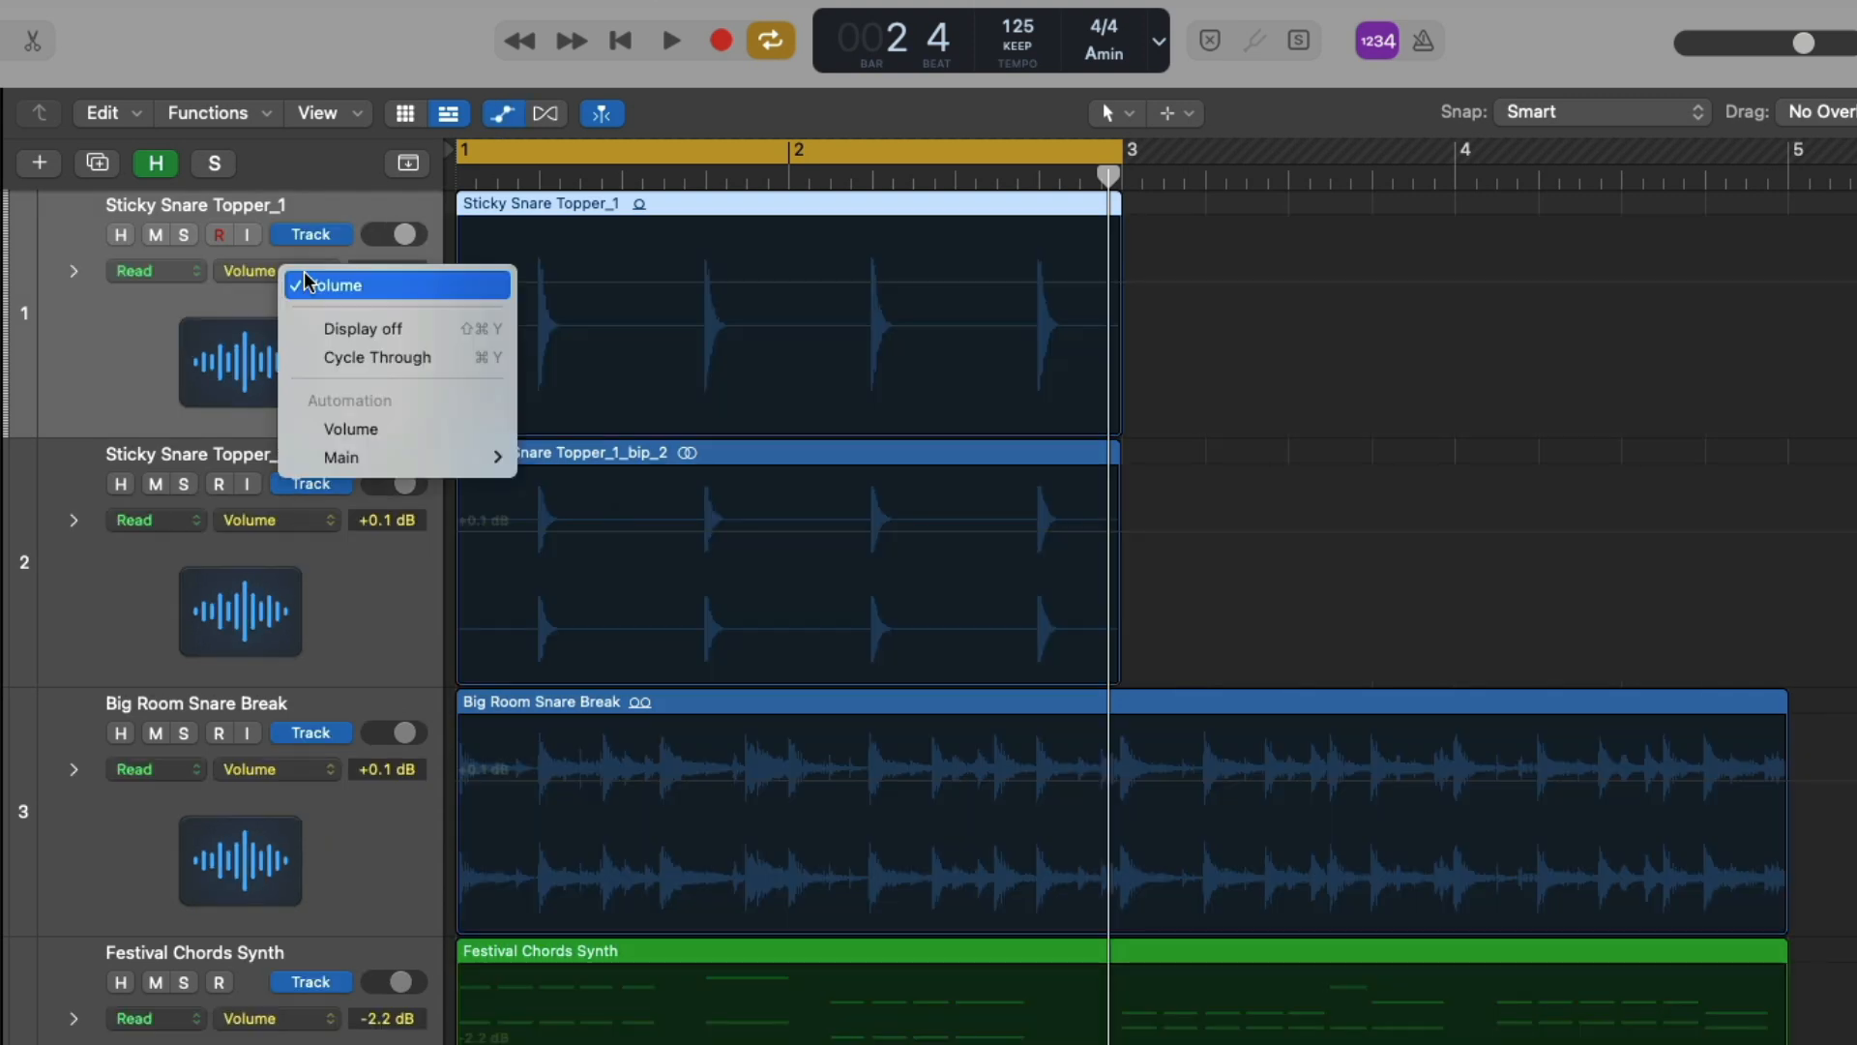
mouse_move(406, 457)
mouse_move(571, 485)
click(638, 487)
drag(519, 361, 506, 489)
drag(642, 373, 757, 180)
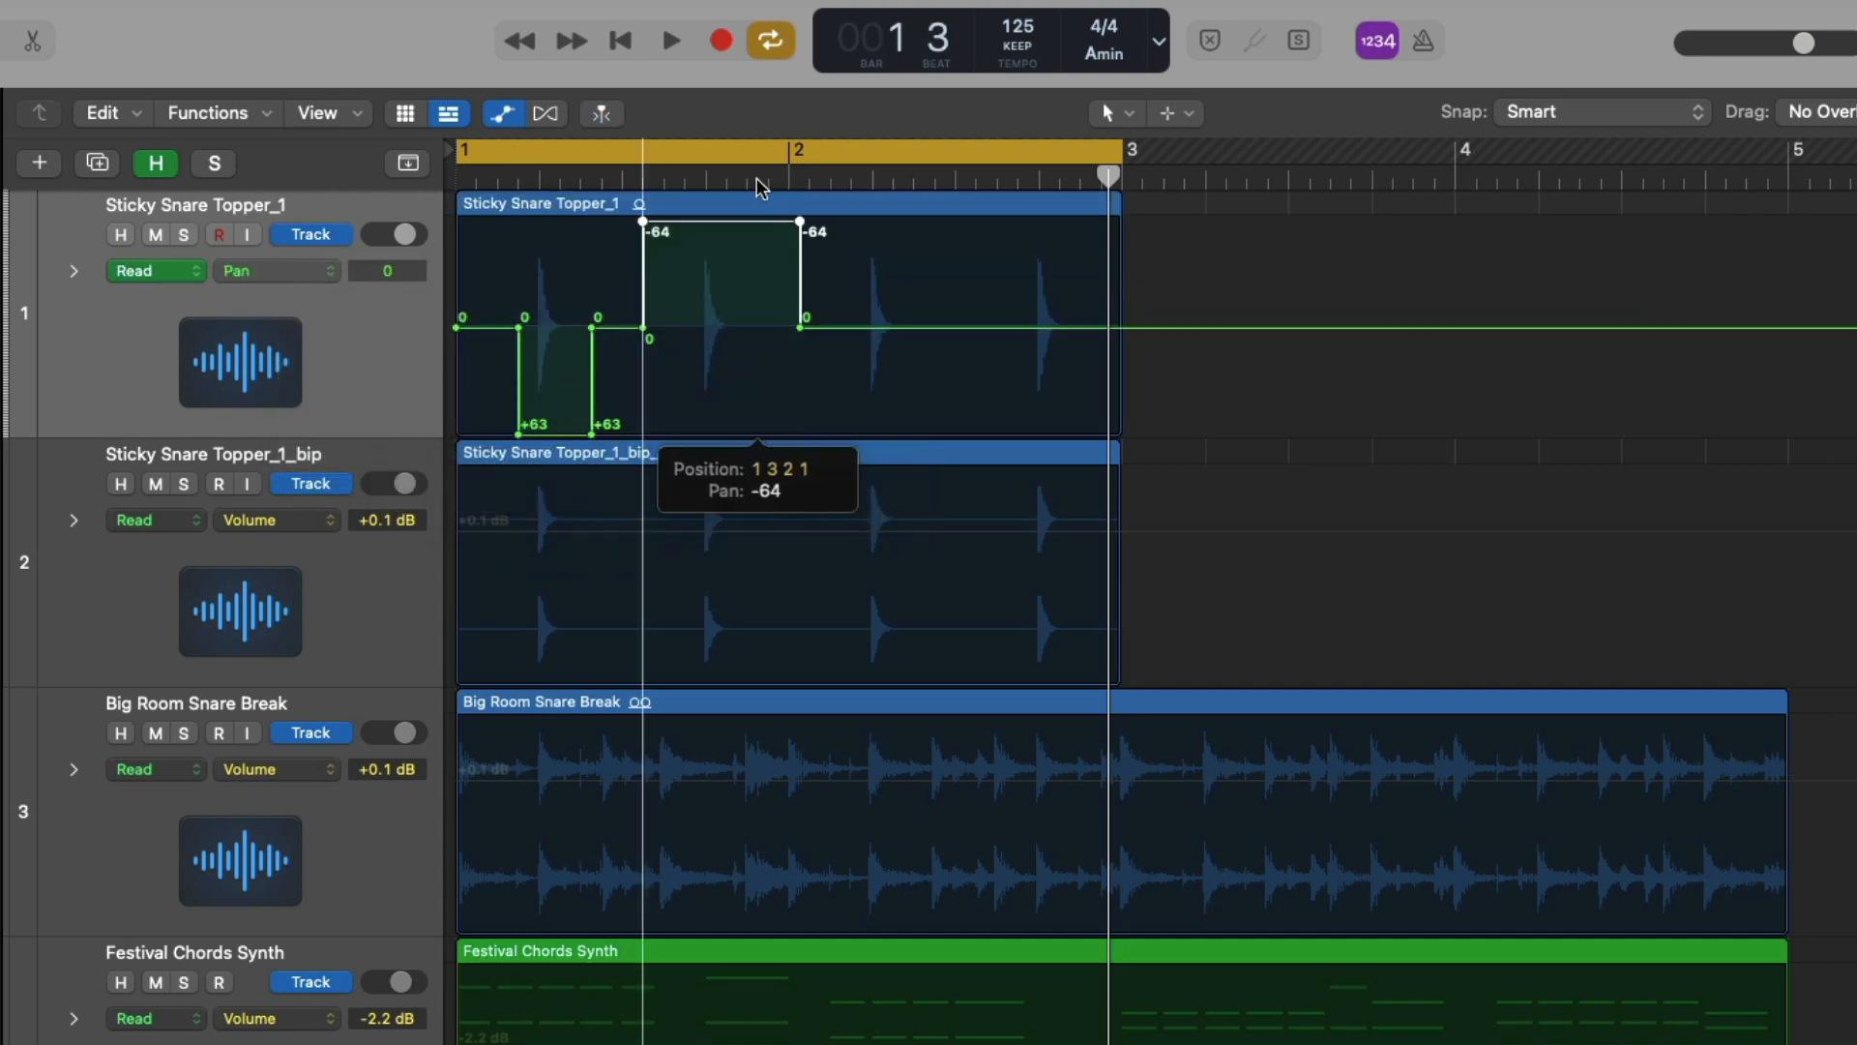
mouse_move(824, 365)
mouse_down()
mouse_move(935, 329)
mouse_move(880, 333)
mouse_move(896, 362)
mouse_up()
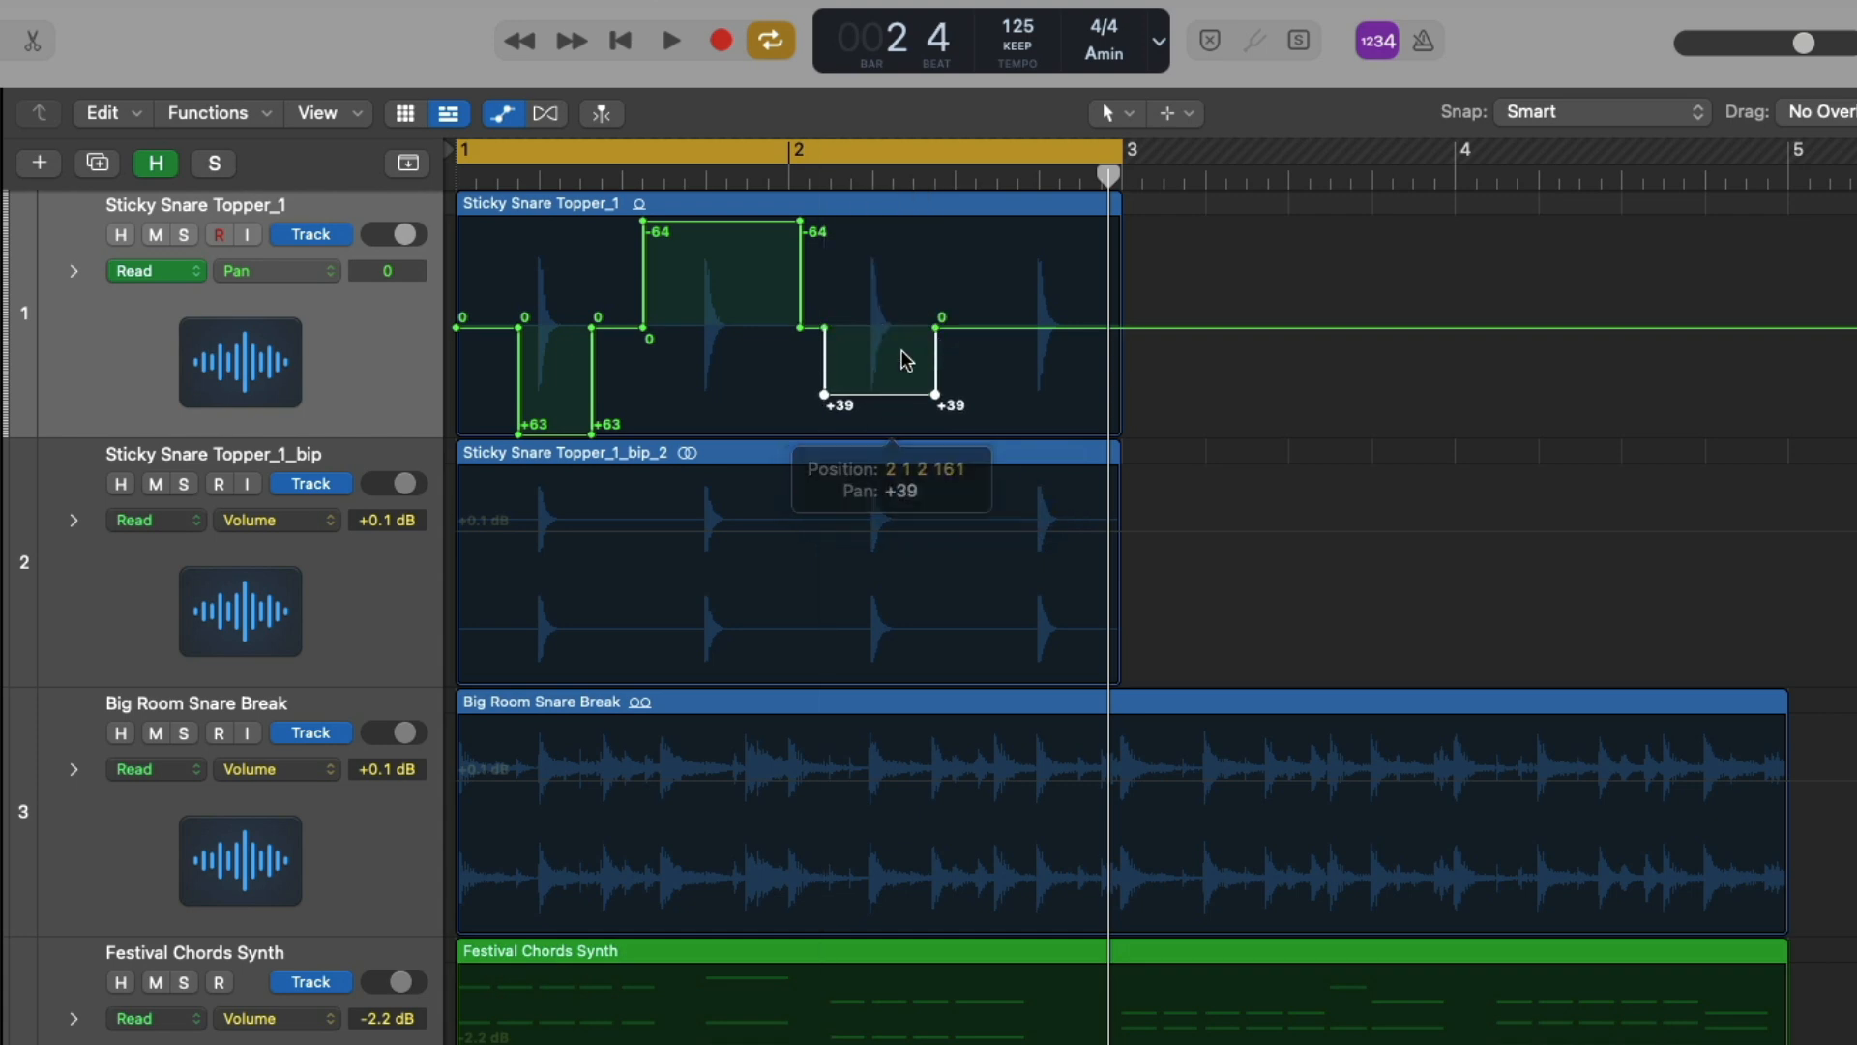
- Bounce the pan-automated Sticky Snare Topper_1 region in place to a new track, including its volume/pan automation, and hide the automation lanes
click(364, 339)
key(ctrl+b)
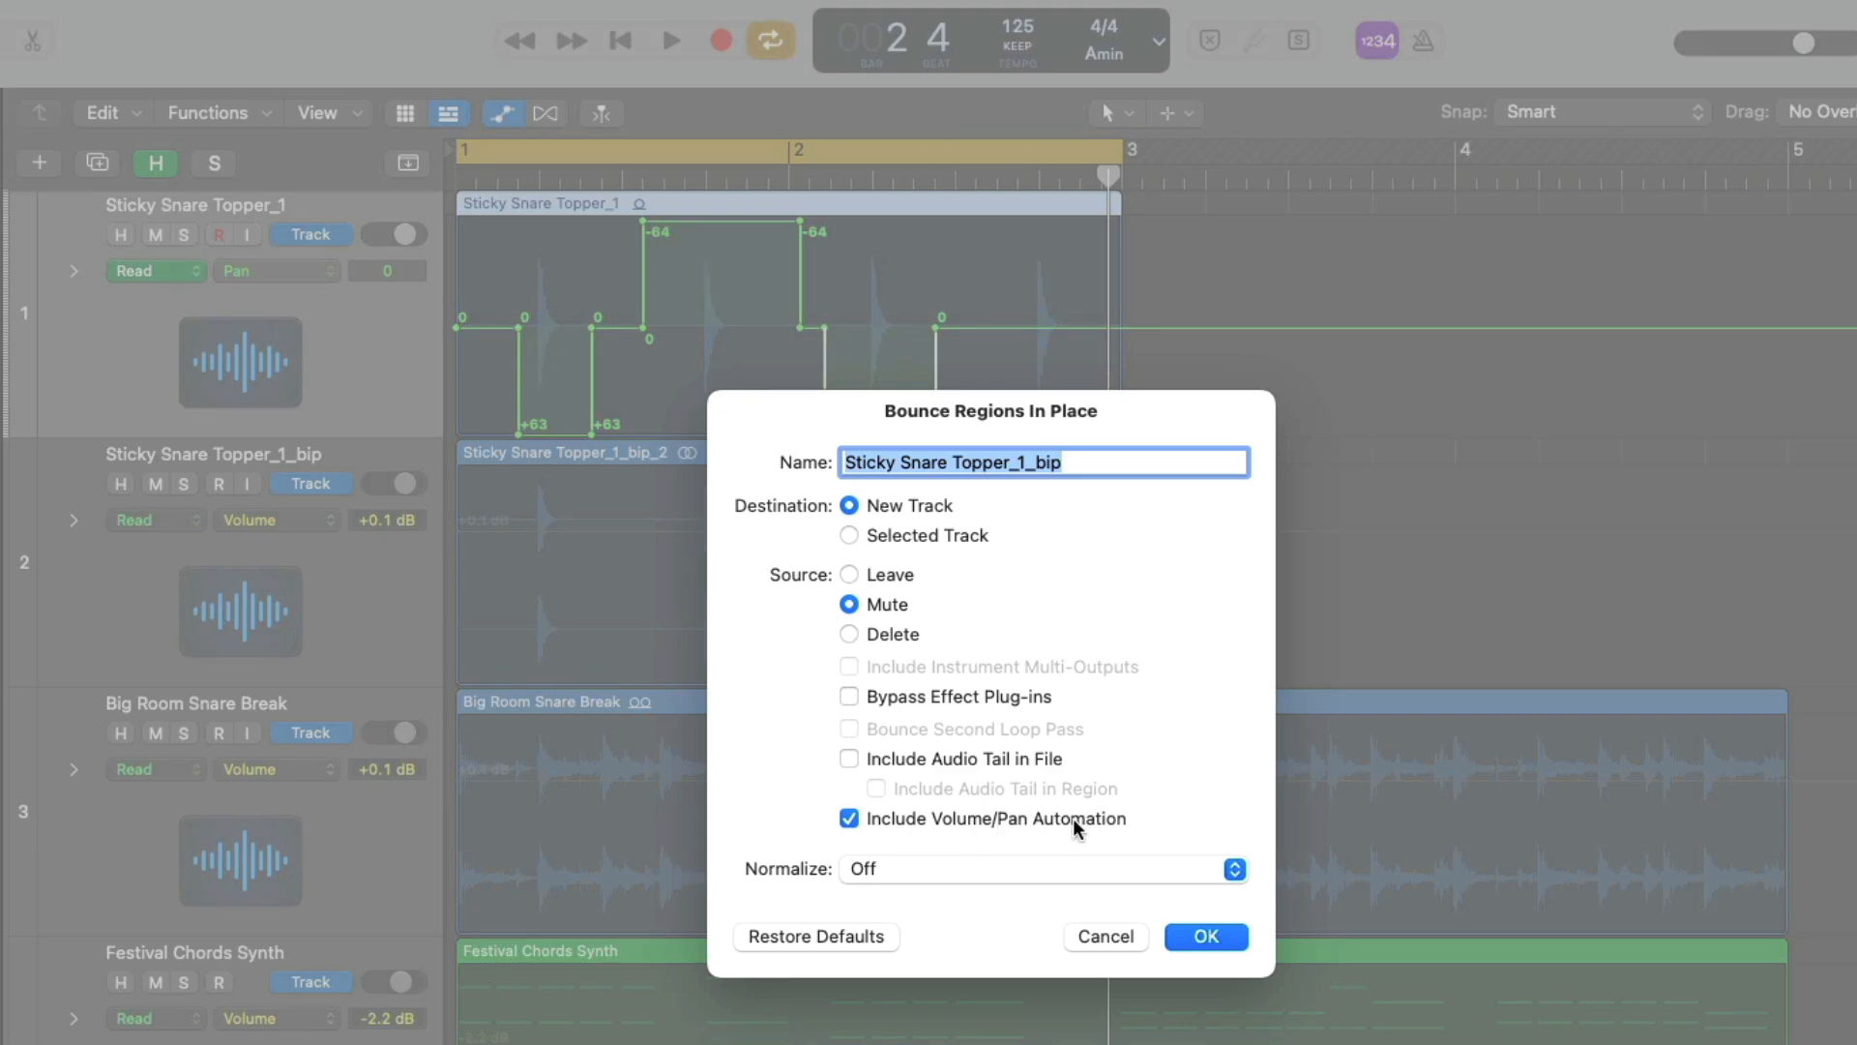
click(1200, 936)
key(a)
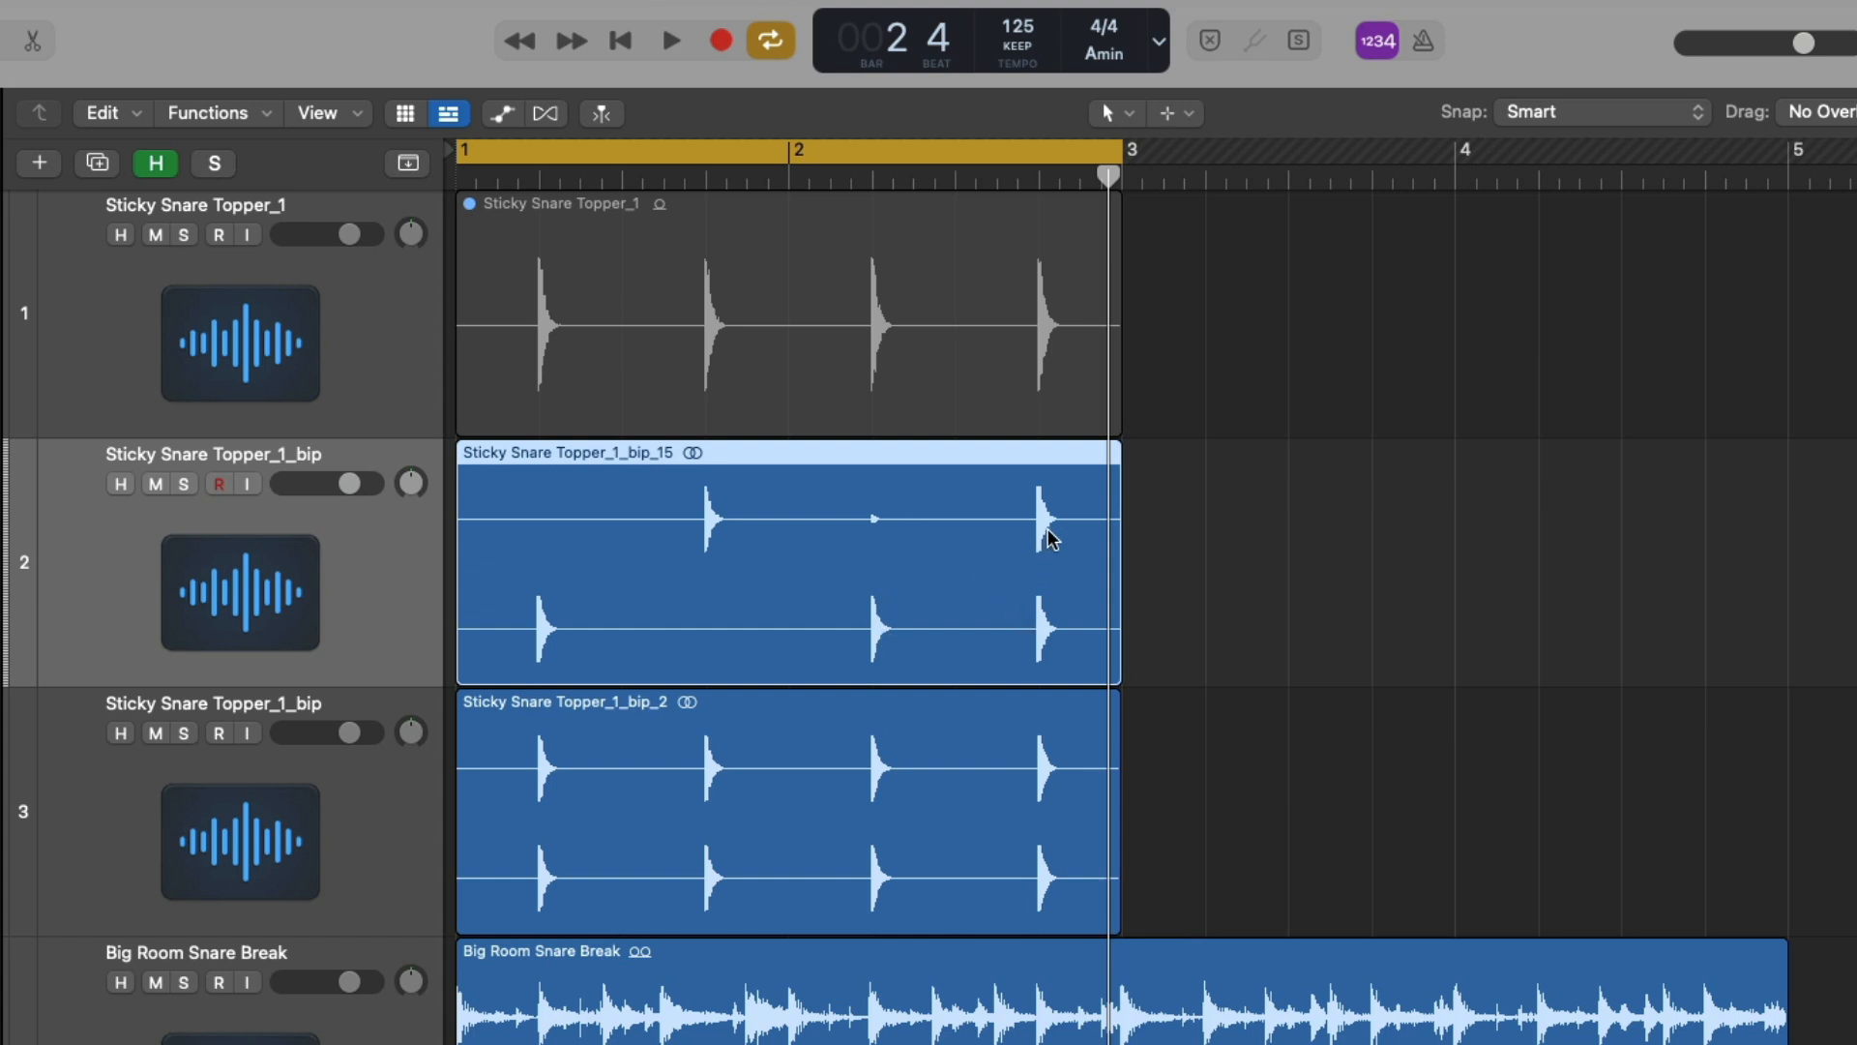
click(368, 358)
click(369, 857)
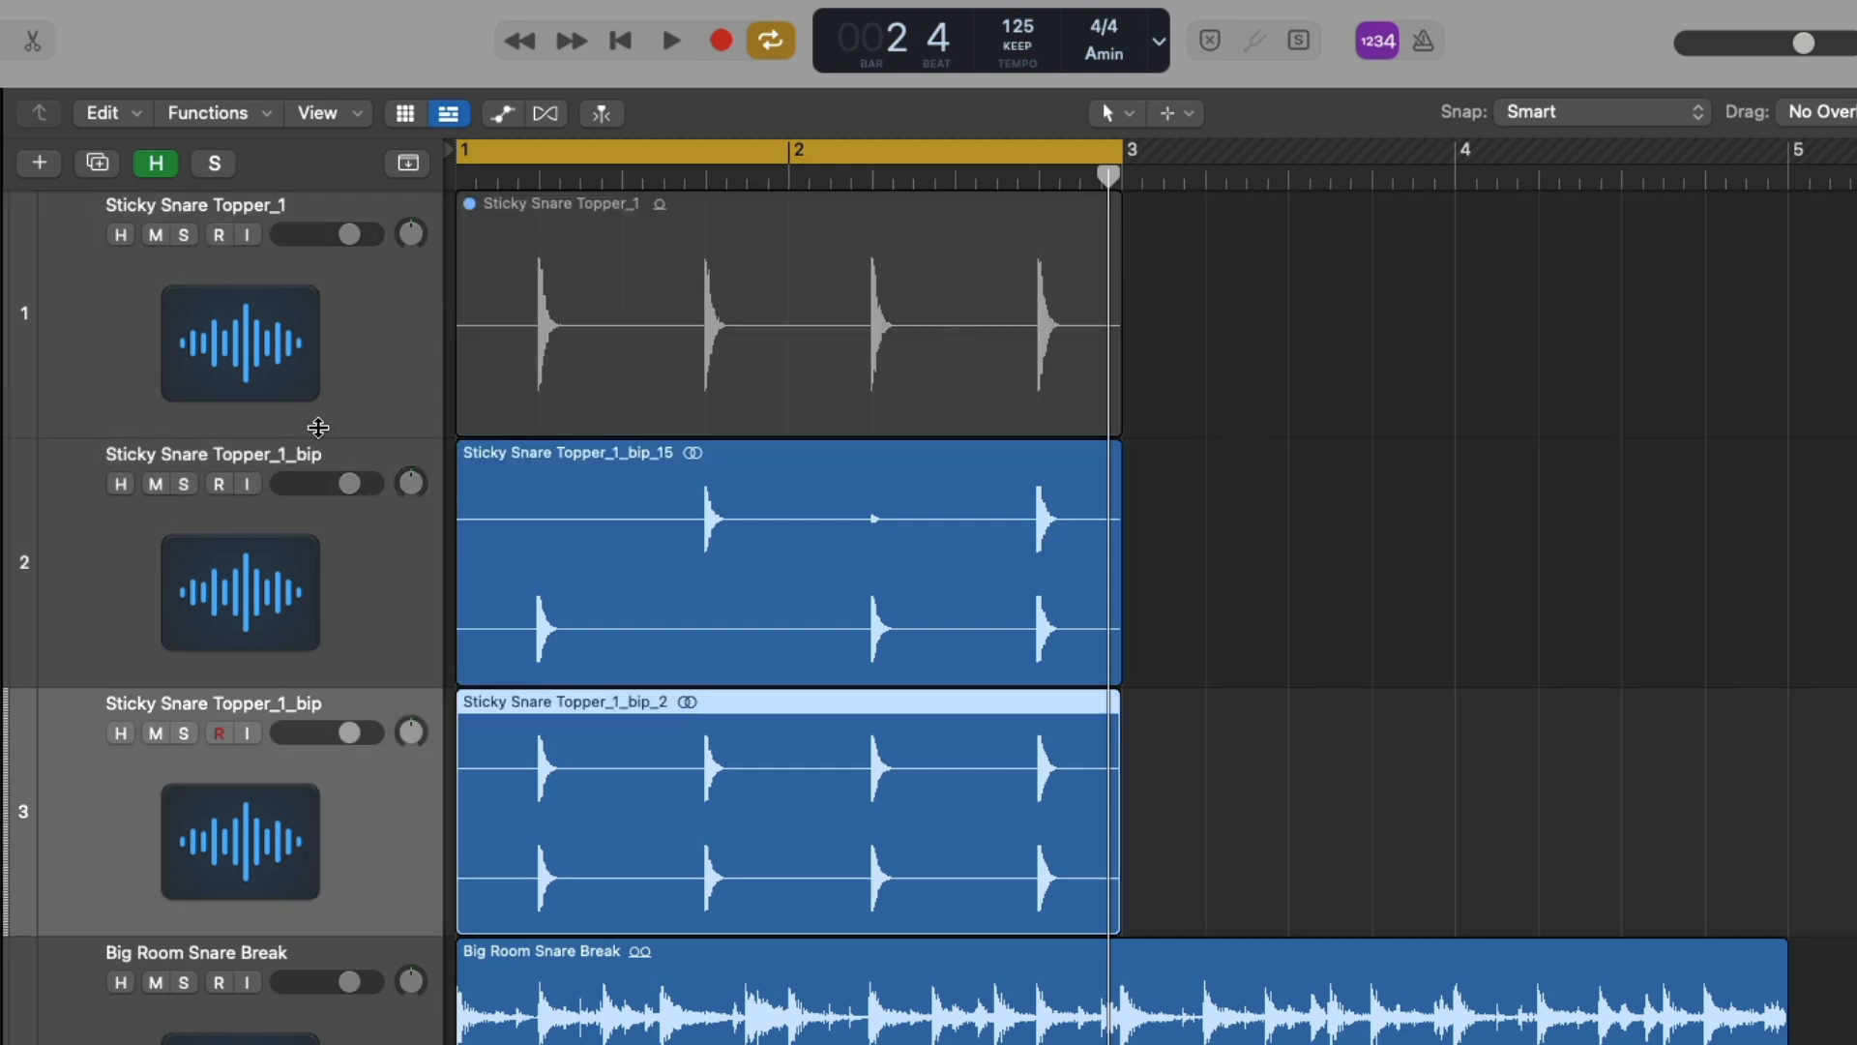
- Undo the bounce and all the pan automation drawn on Sticky Snare Topper_1, and hide the automation lanes
key(super+z)
key(a)
key(super+z)
key(super+z)
key(super+z)
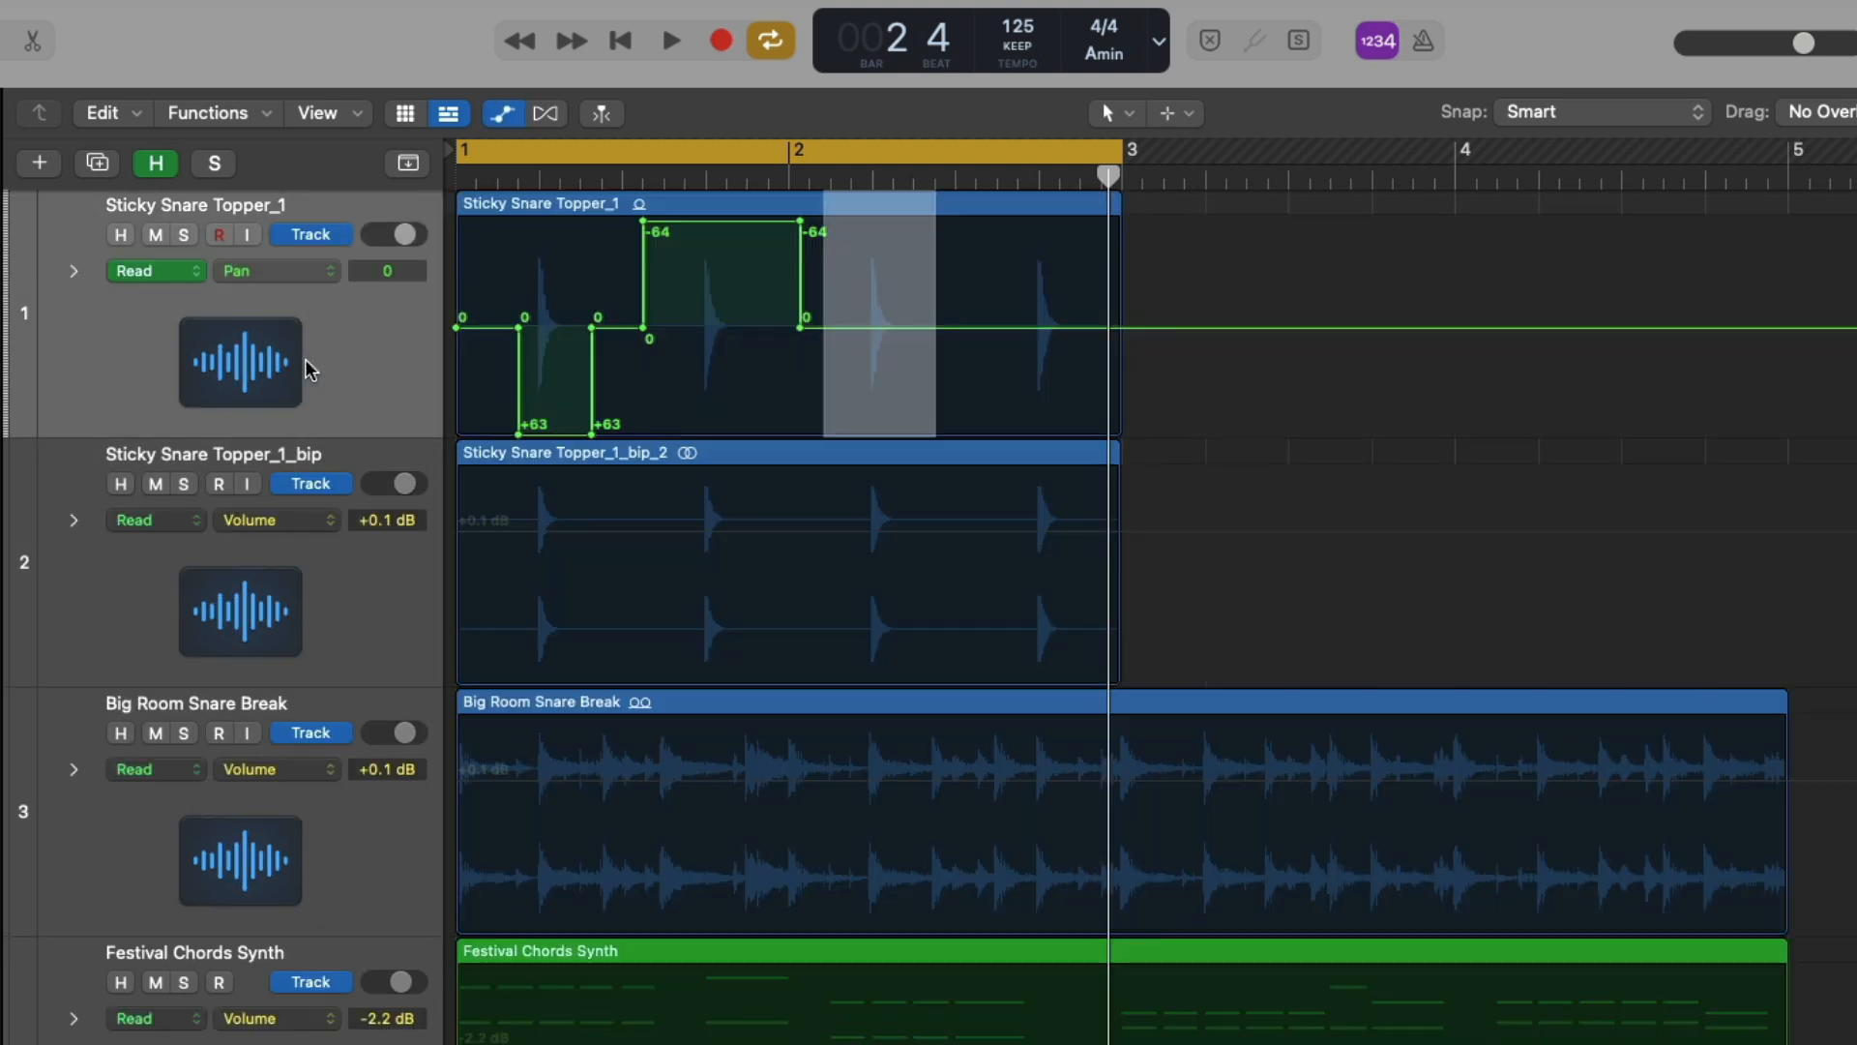
key(super+z)
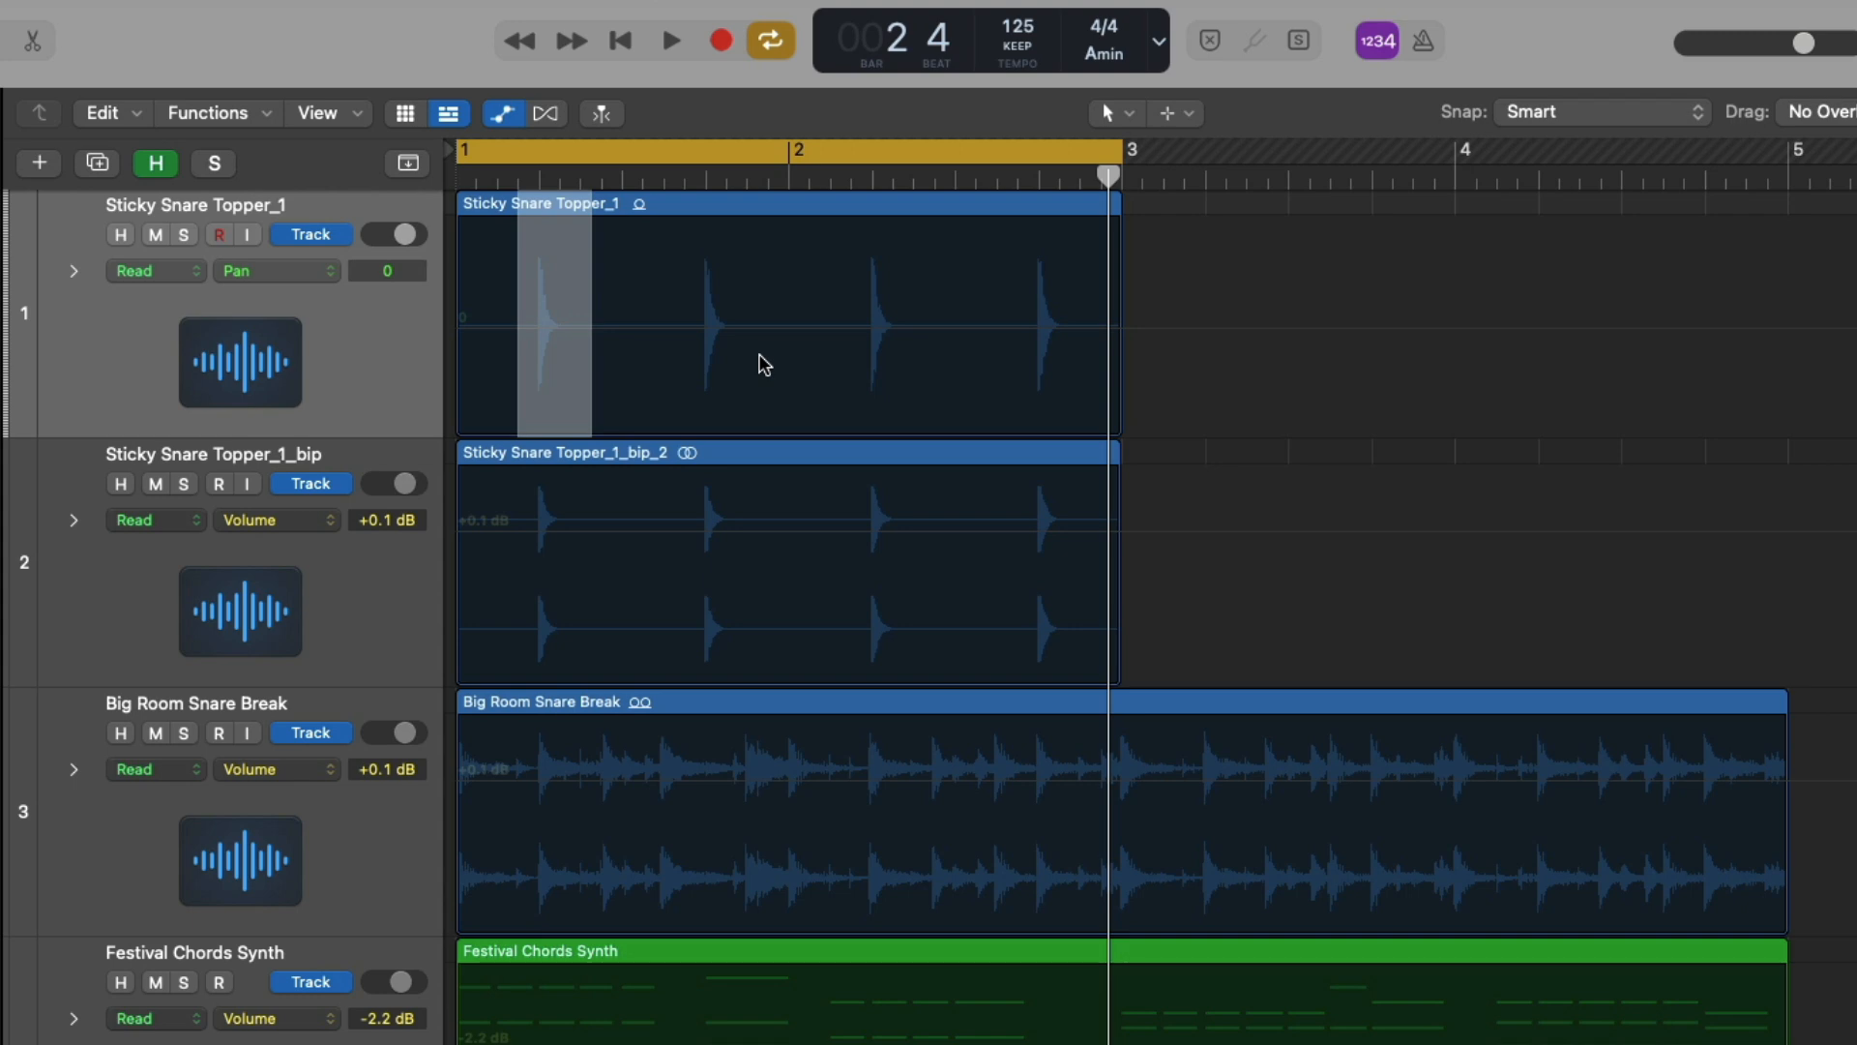
key(a)
- Select all four tracks, from Sticky Snare Topper_1 to Festival Chords Synth, and start exporting them as audio files
click(671, 238)
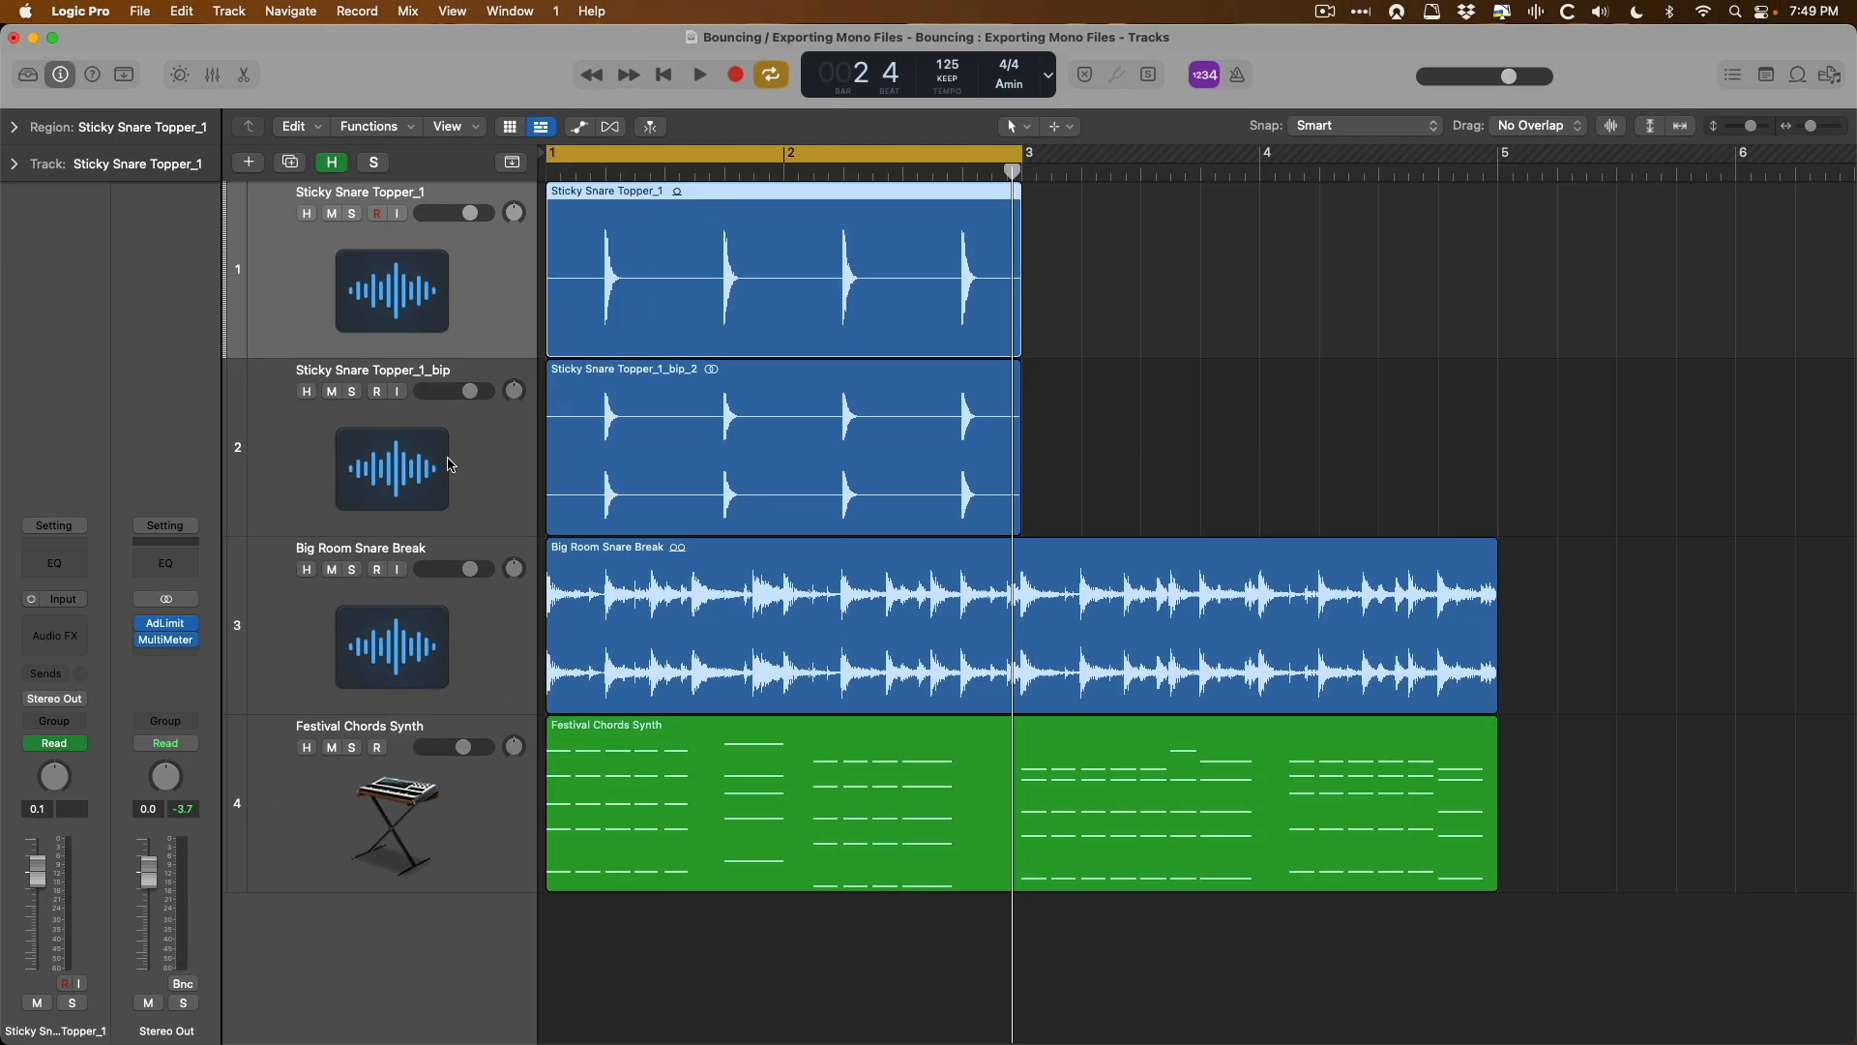
shift+click(459, 845)
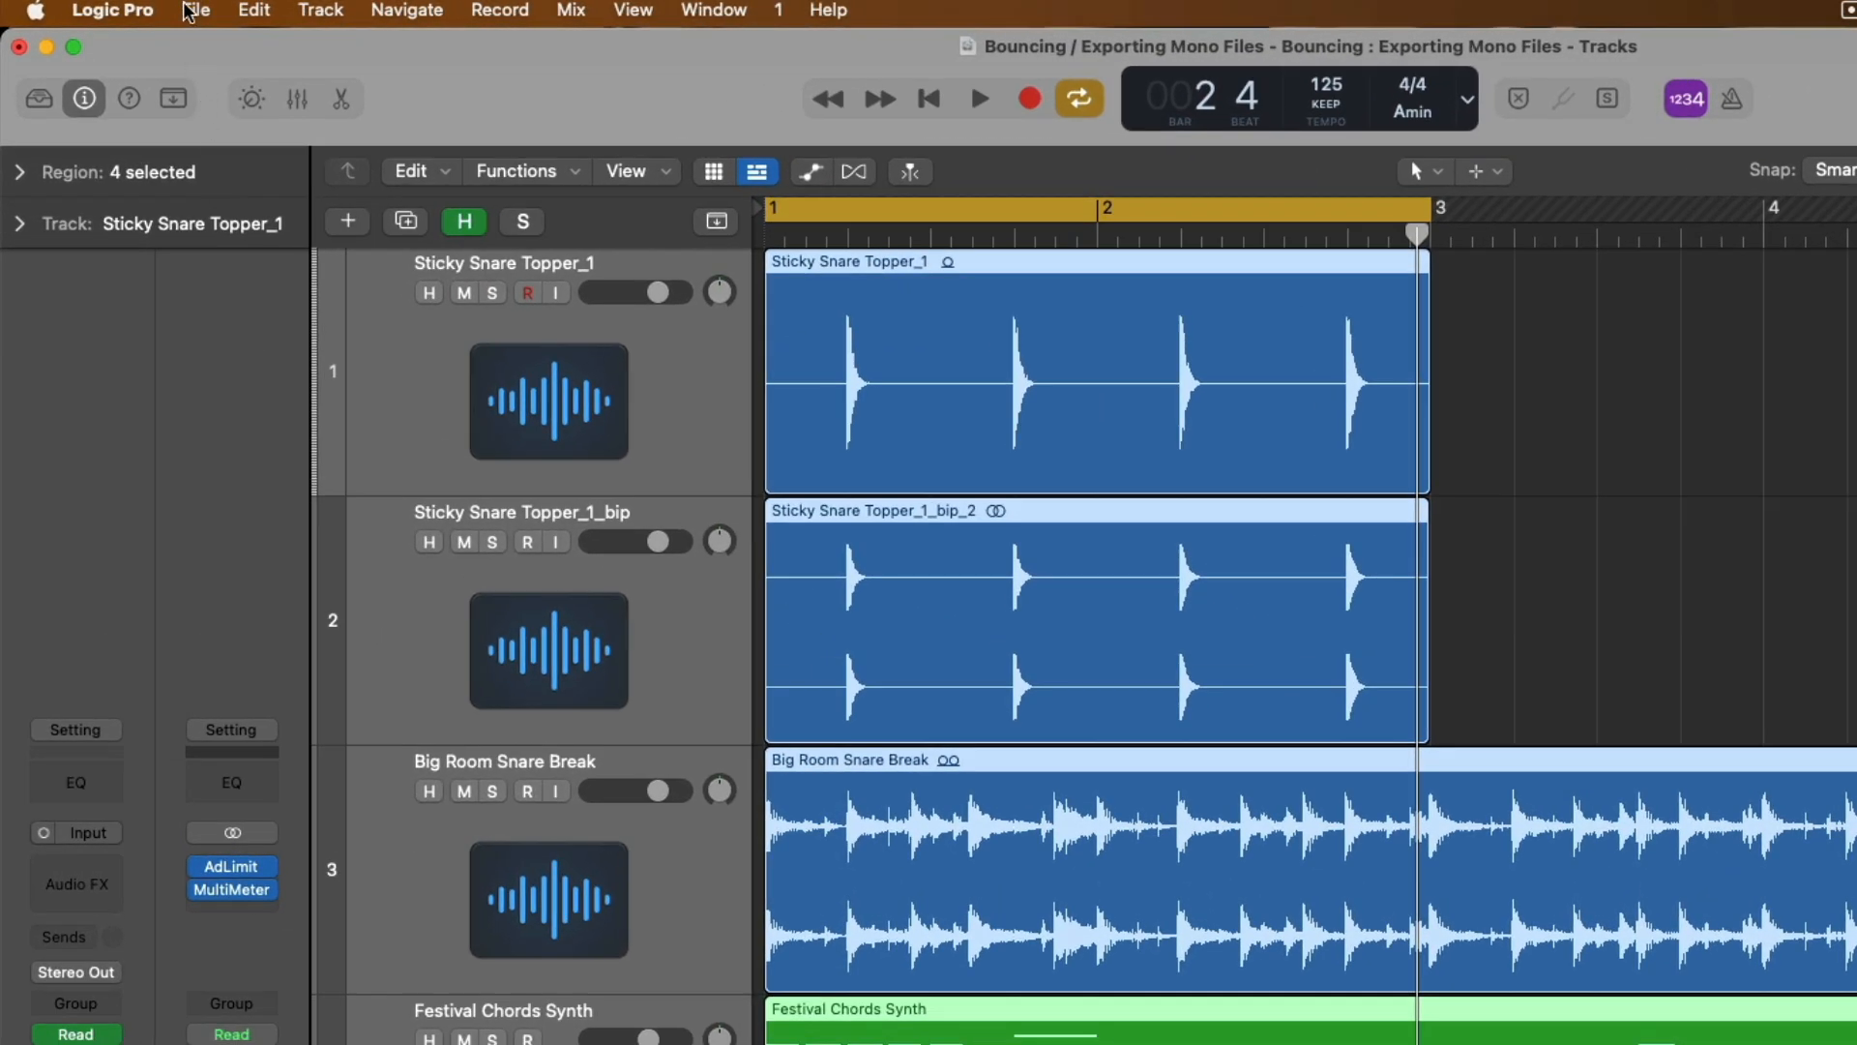
click(189, 12)
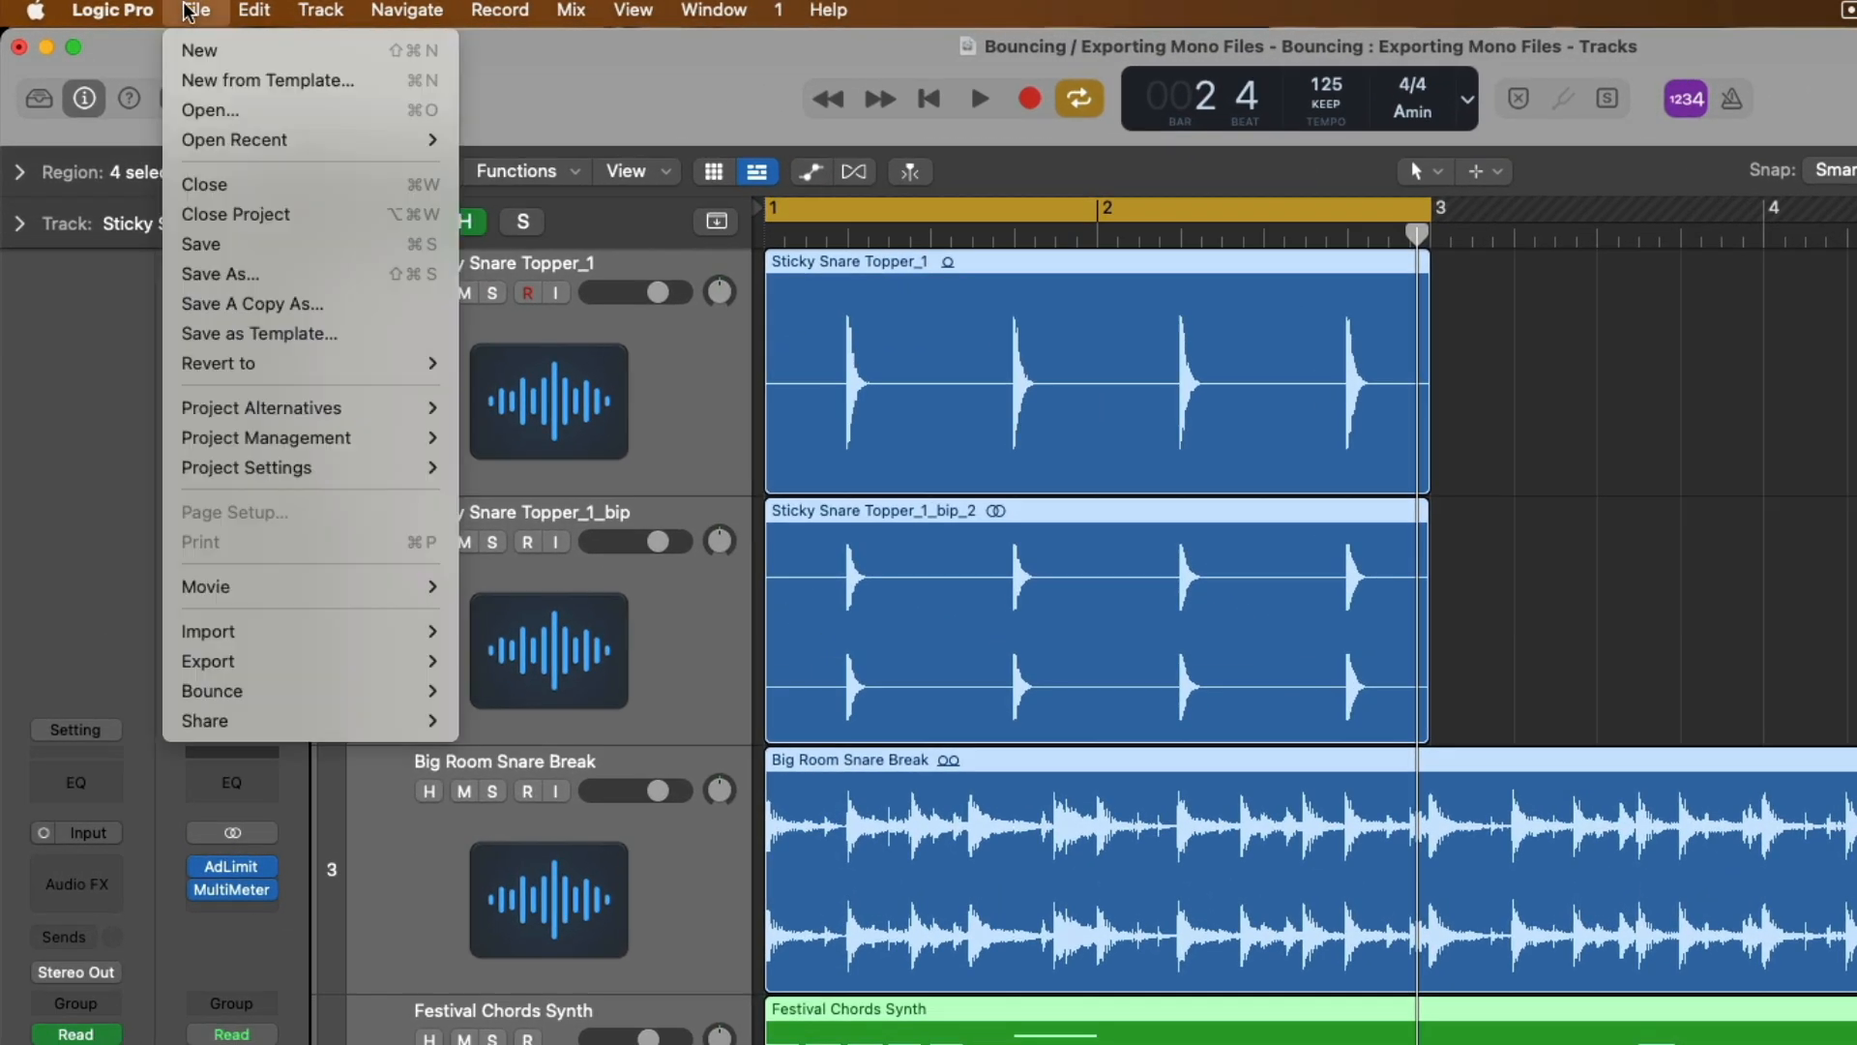
mouse_move(198, 662)
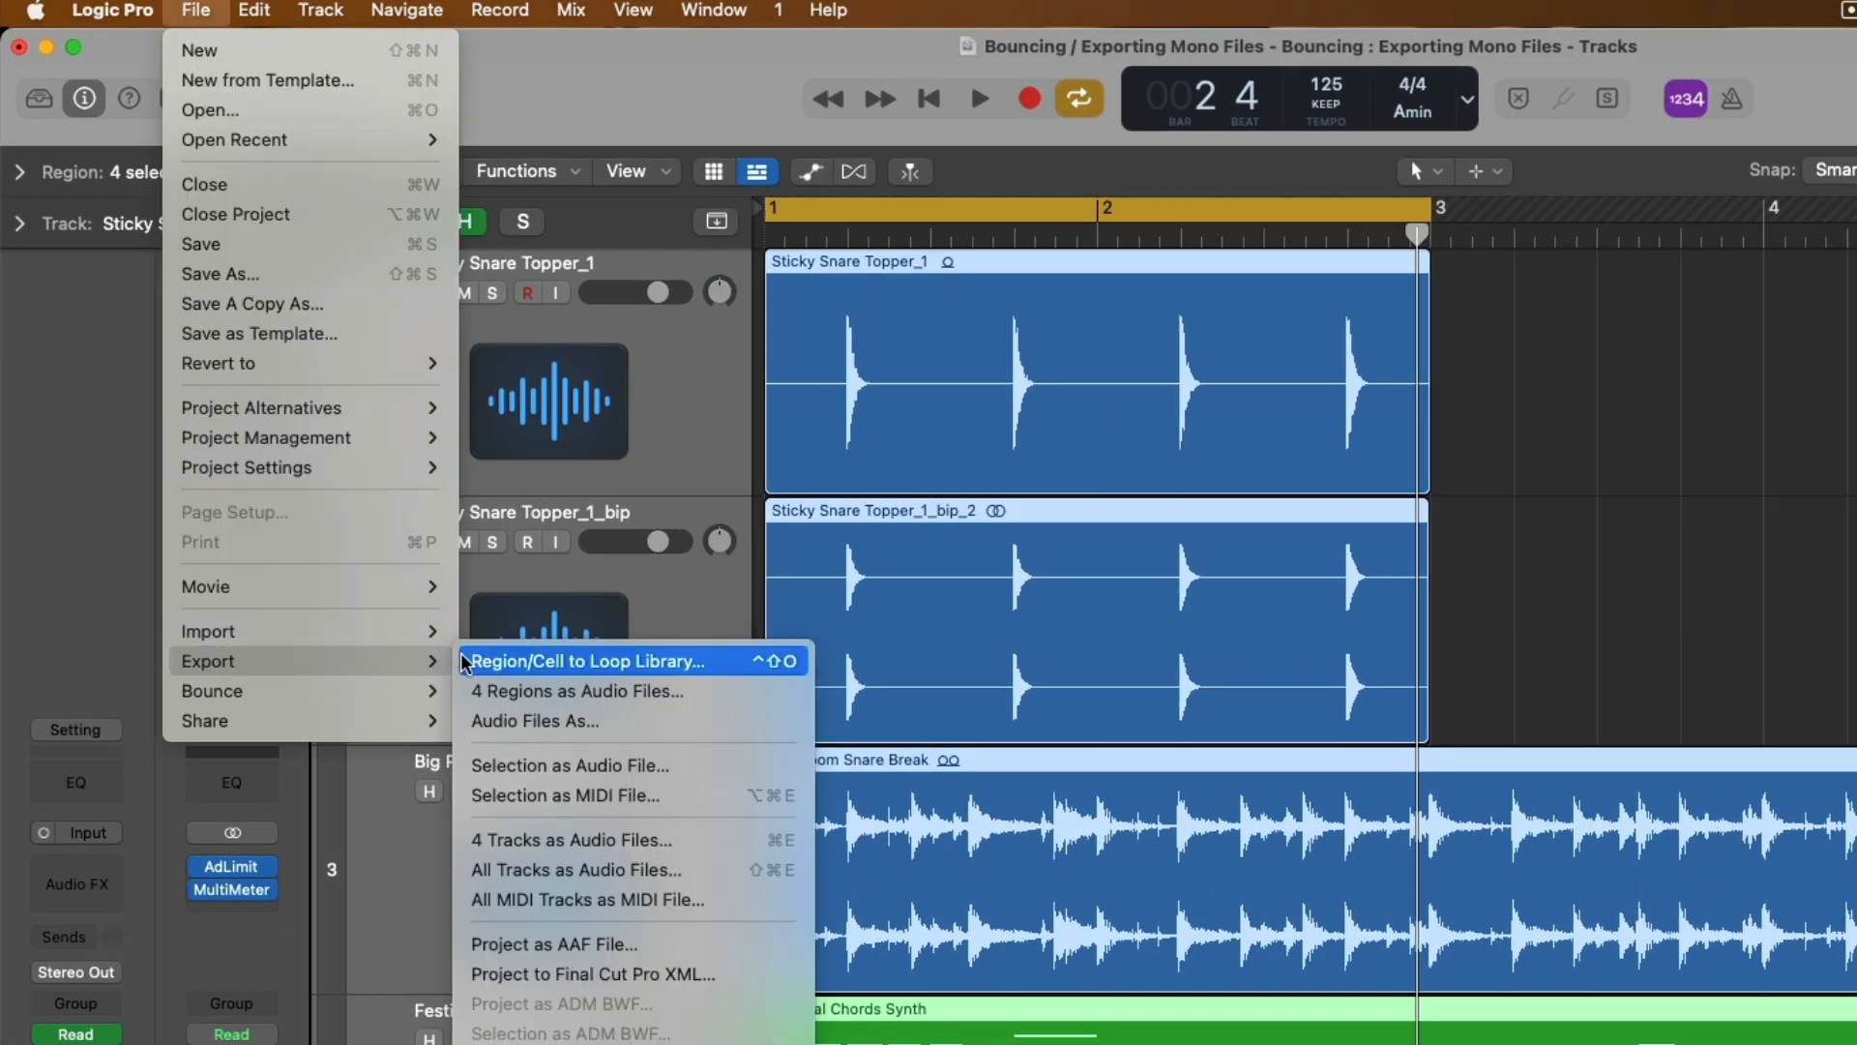
click(503, 840)
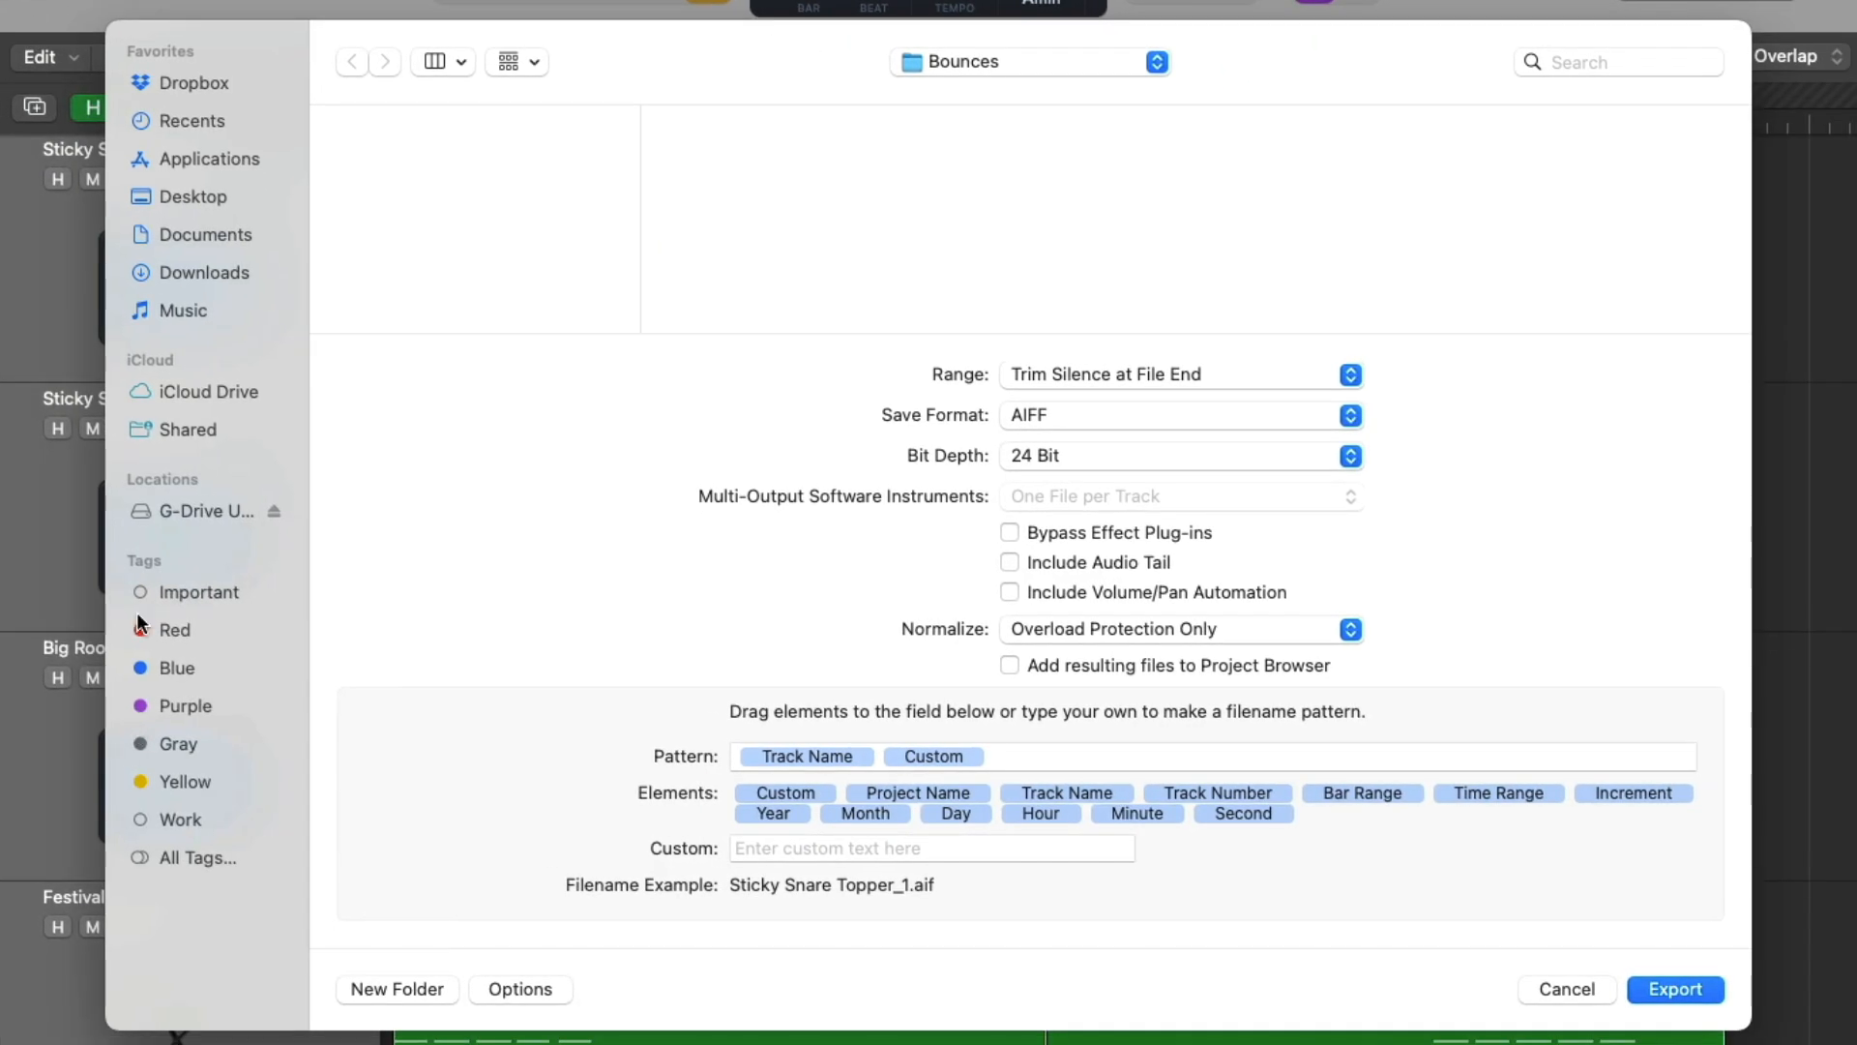
- Create a folder named EXPORTS on the Desktop and export the four tracks into it
click(212, 197)
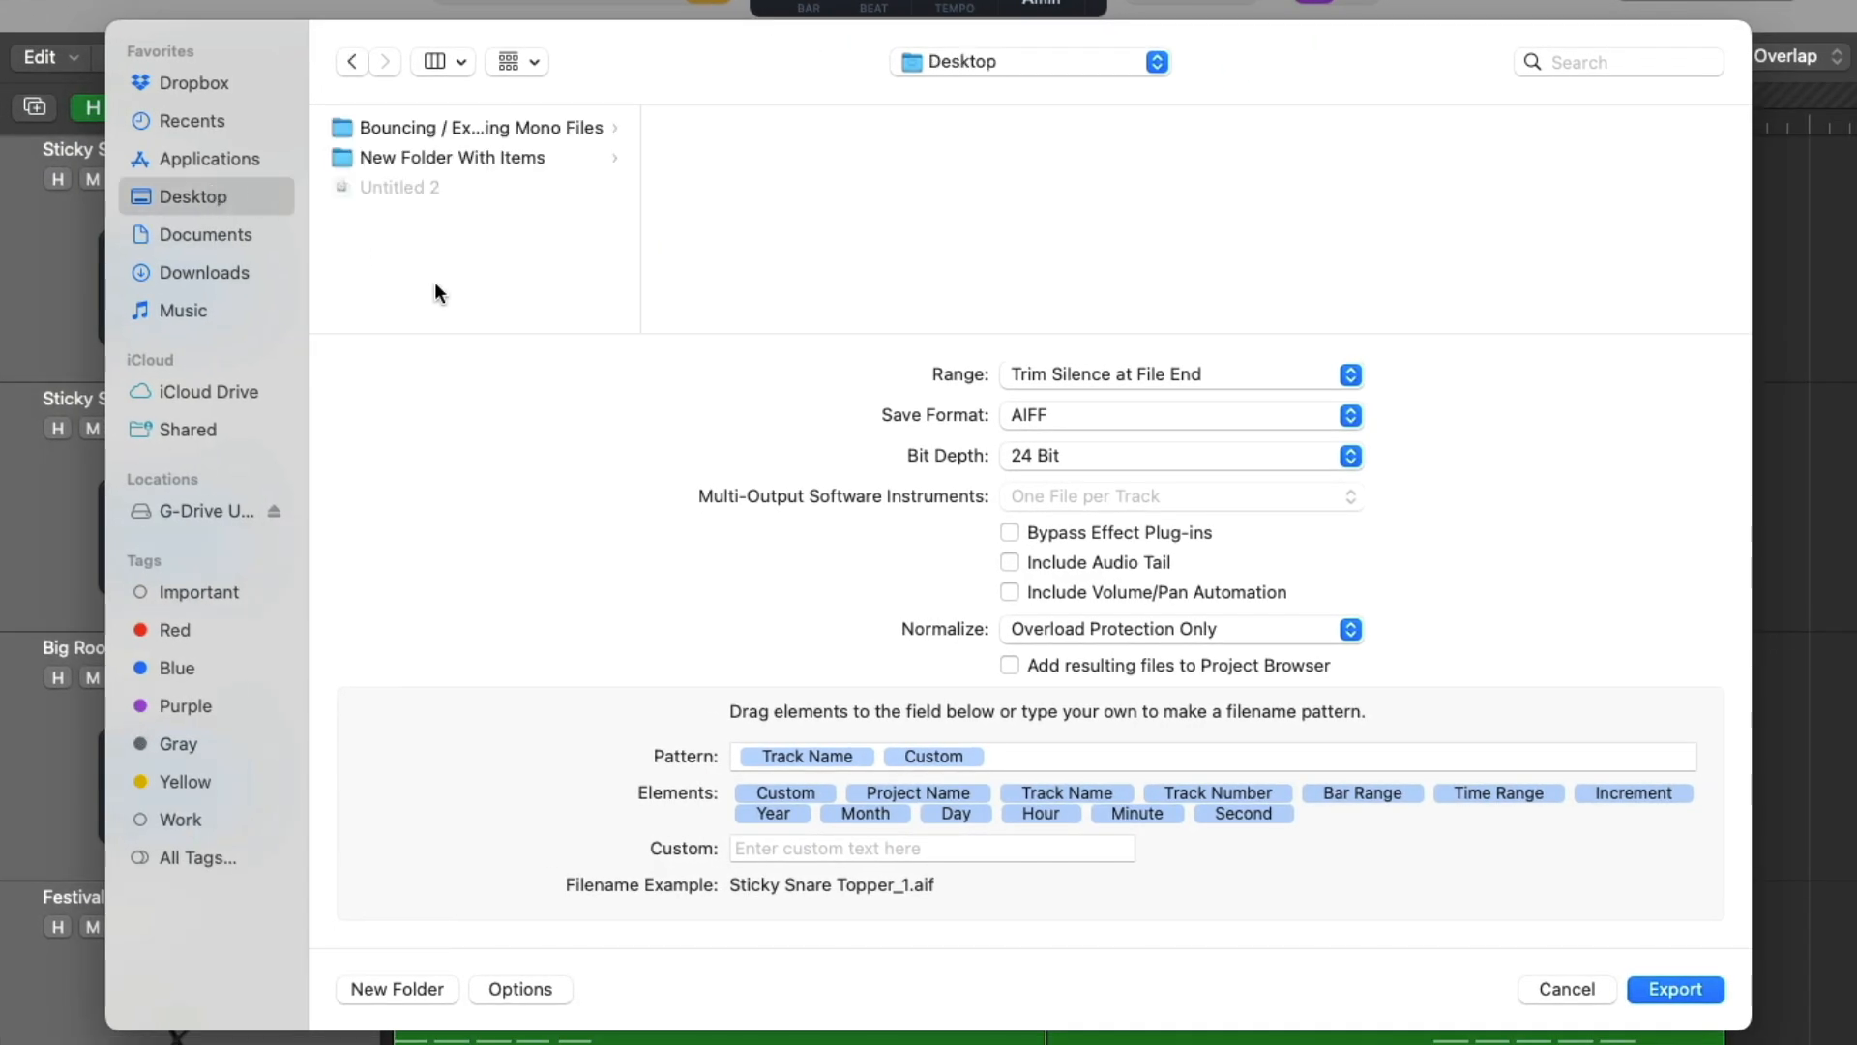
click(401, 988)
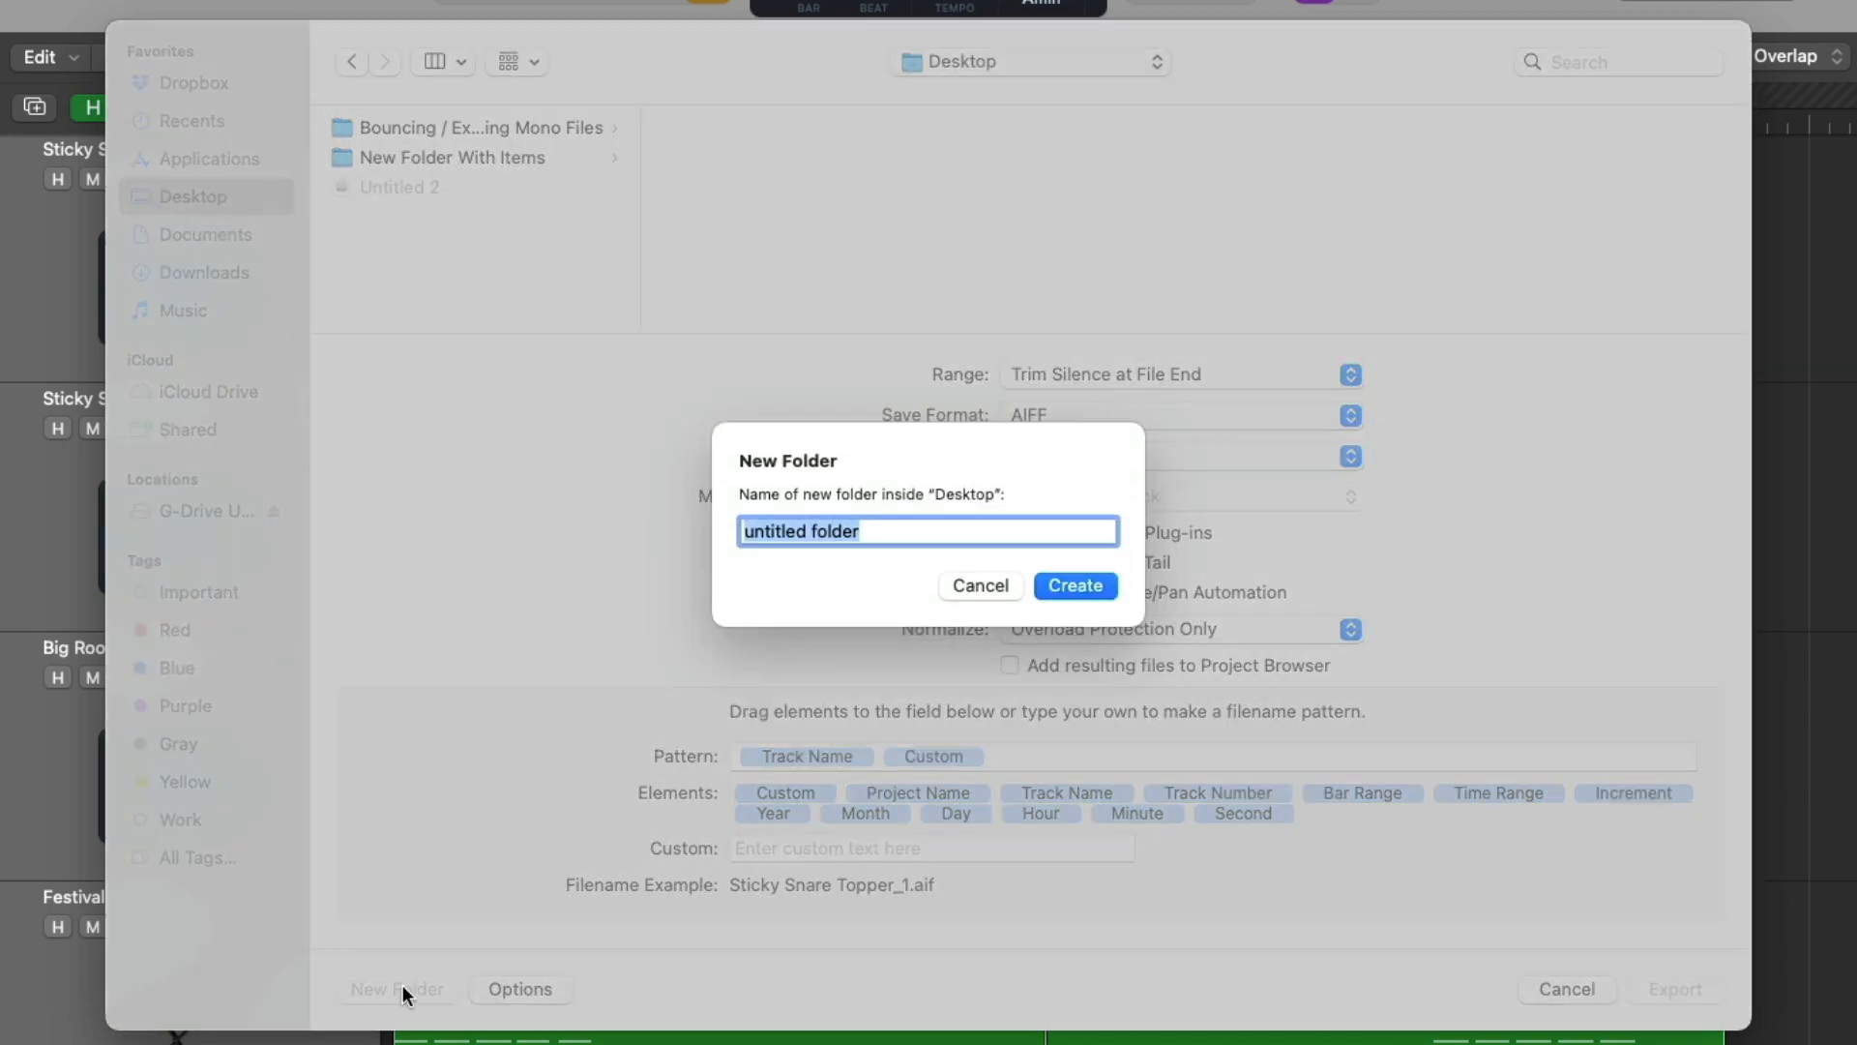
text(EXPORTS)
key(Return)
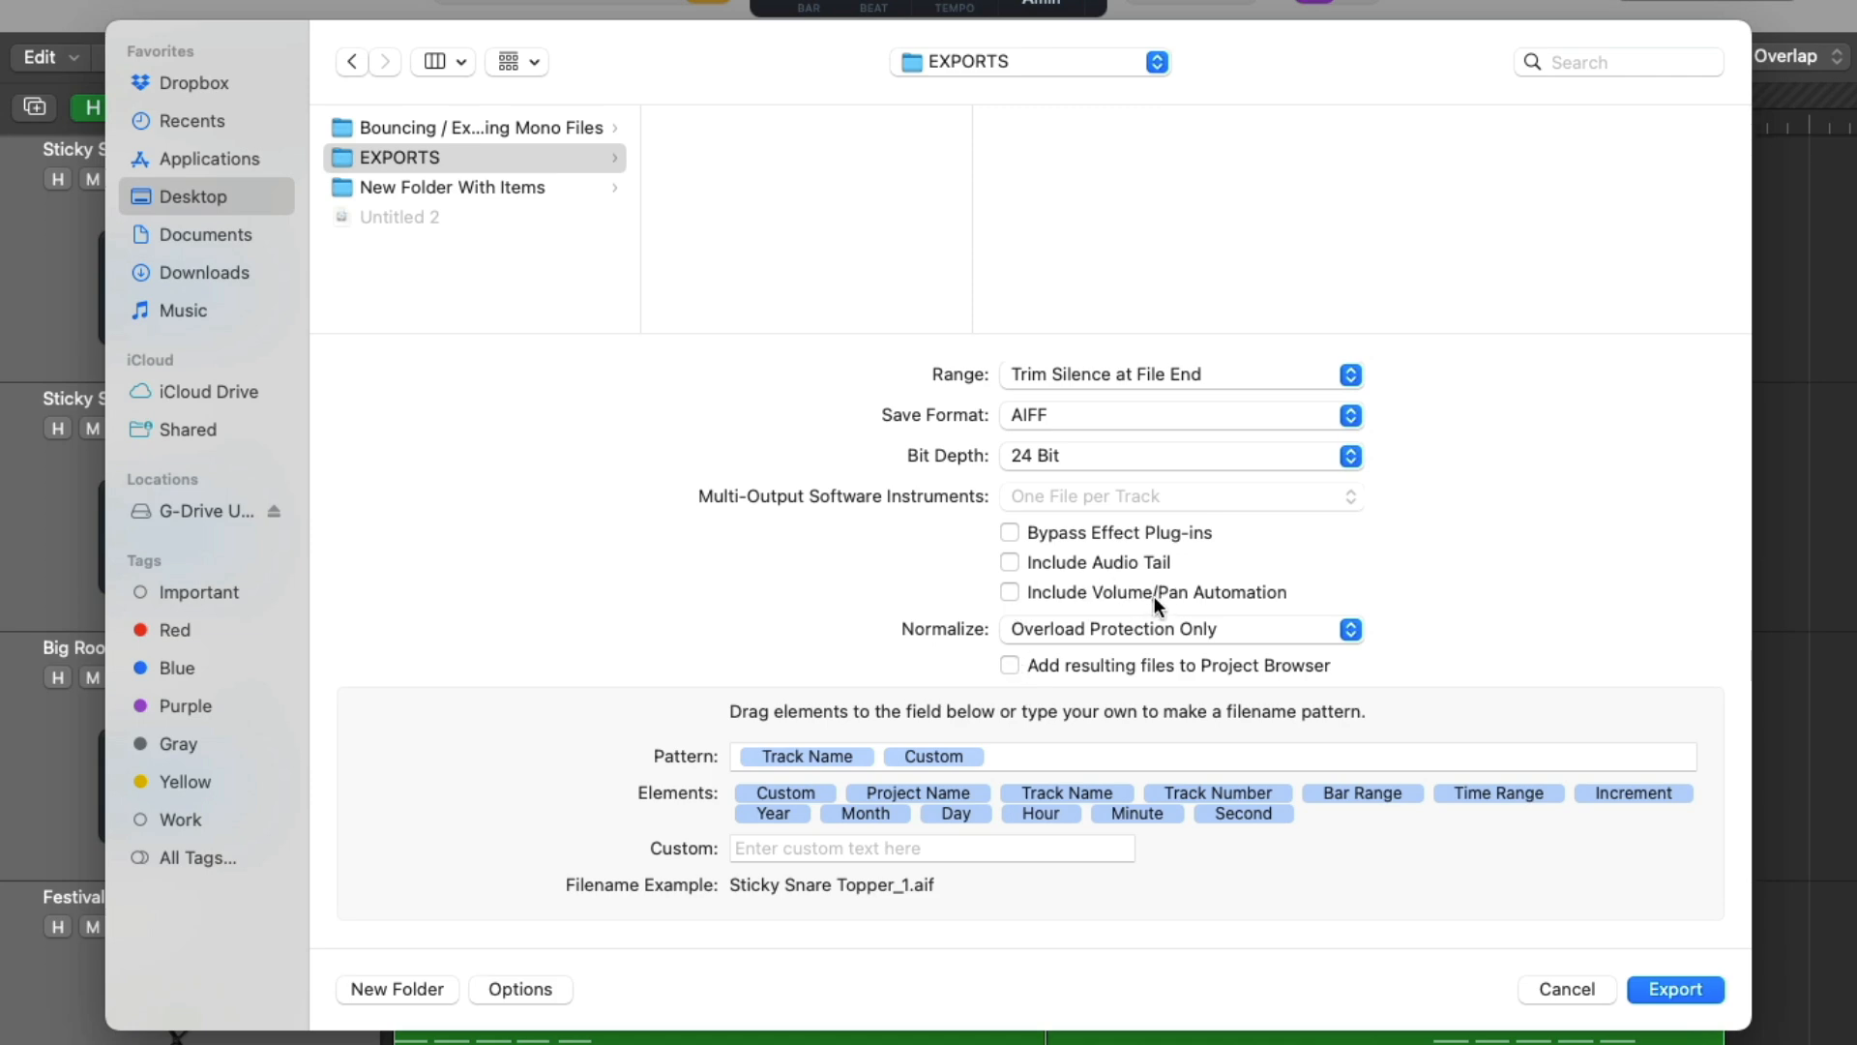
click(1664, 989)
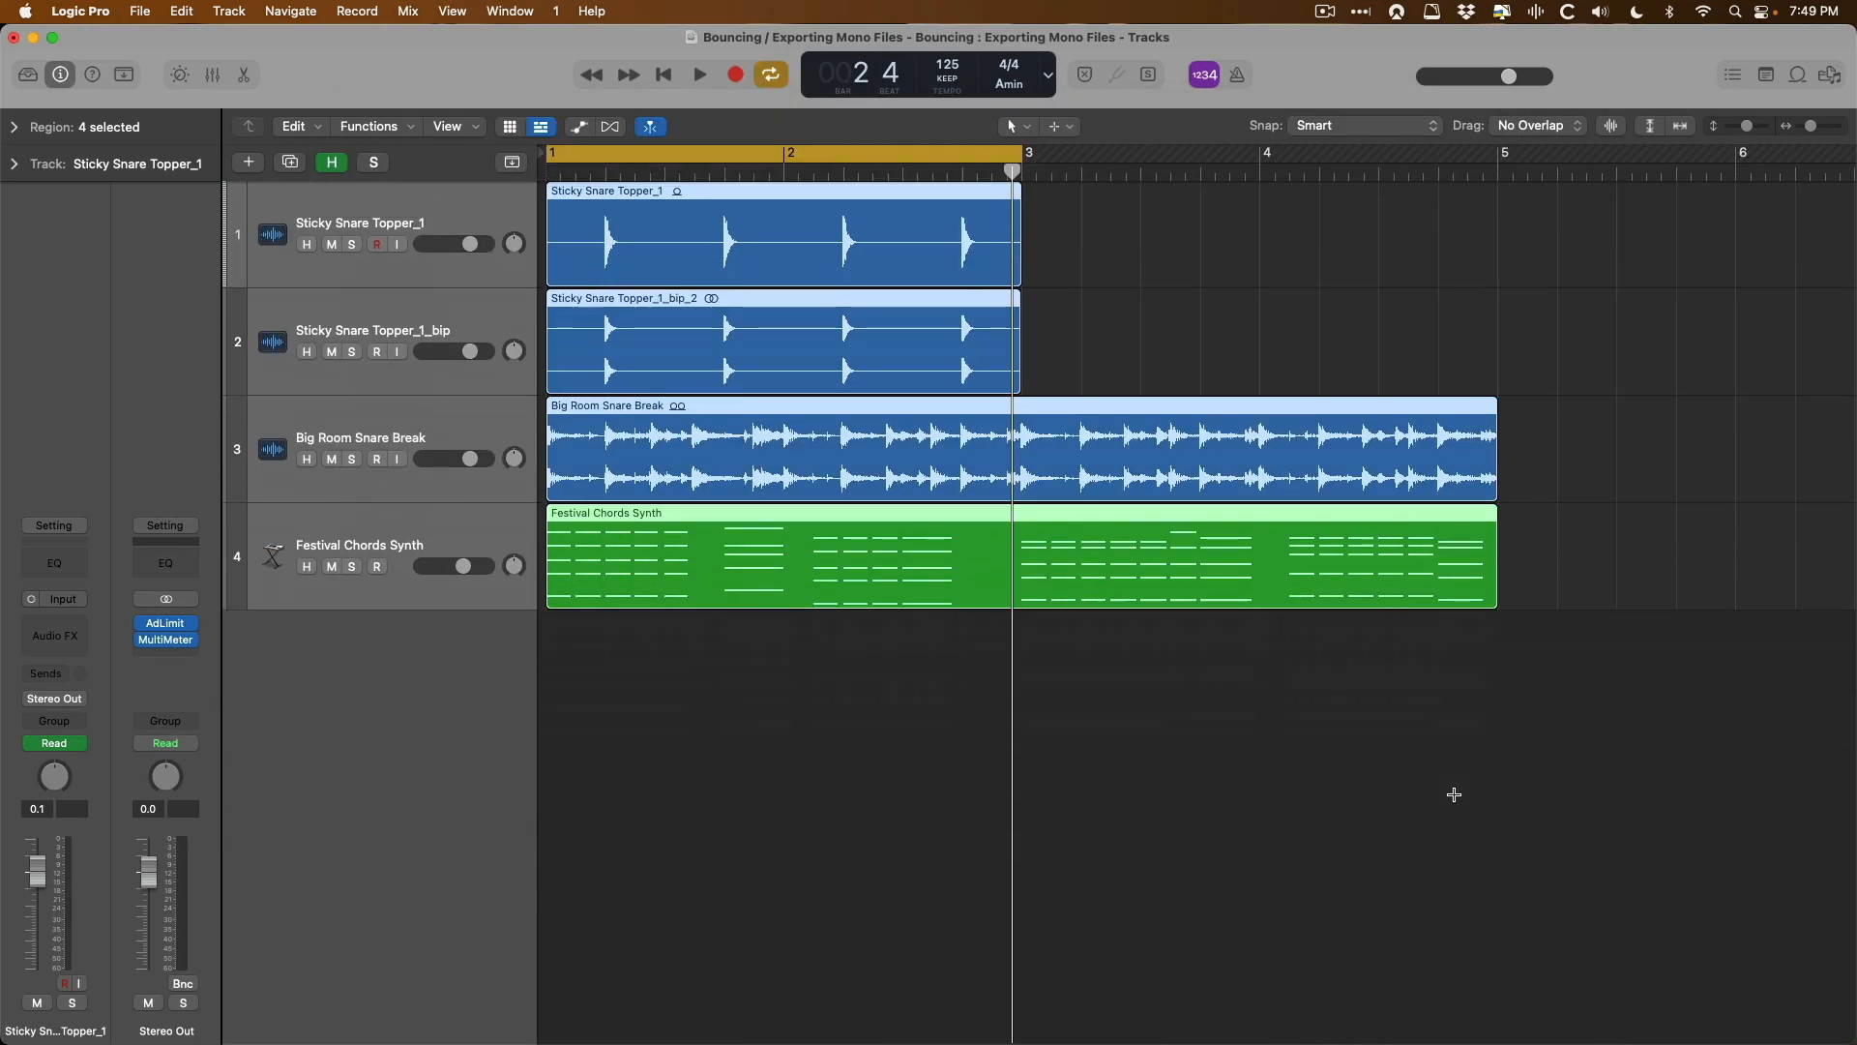
- Switch to Finder and select all the exported audio files in the Desktop's EXPORTS folder
key(super+Tab)
key(super+Tab)
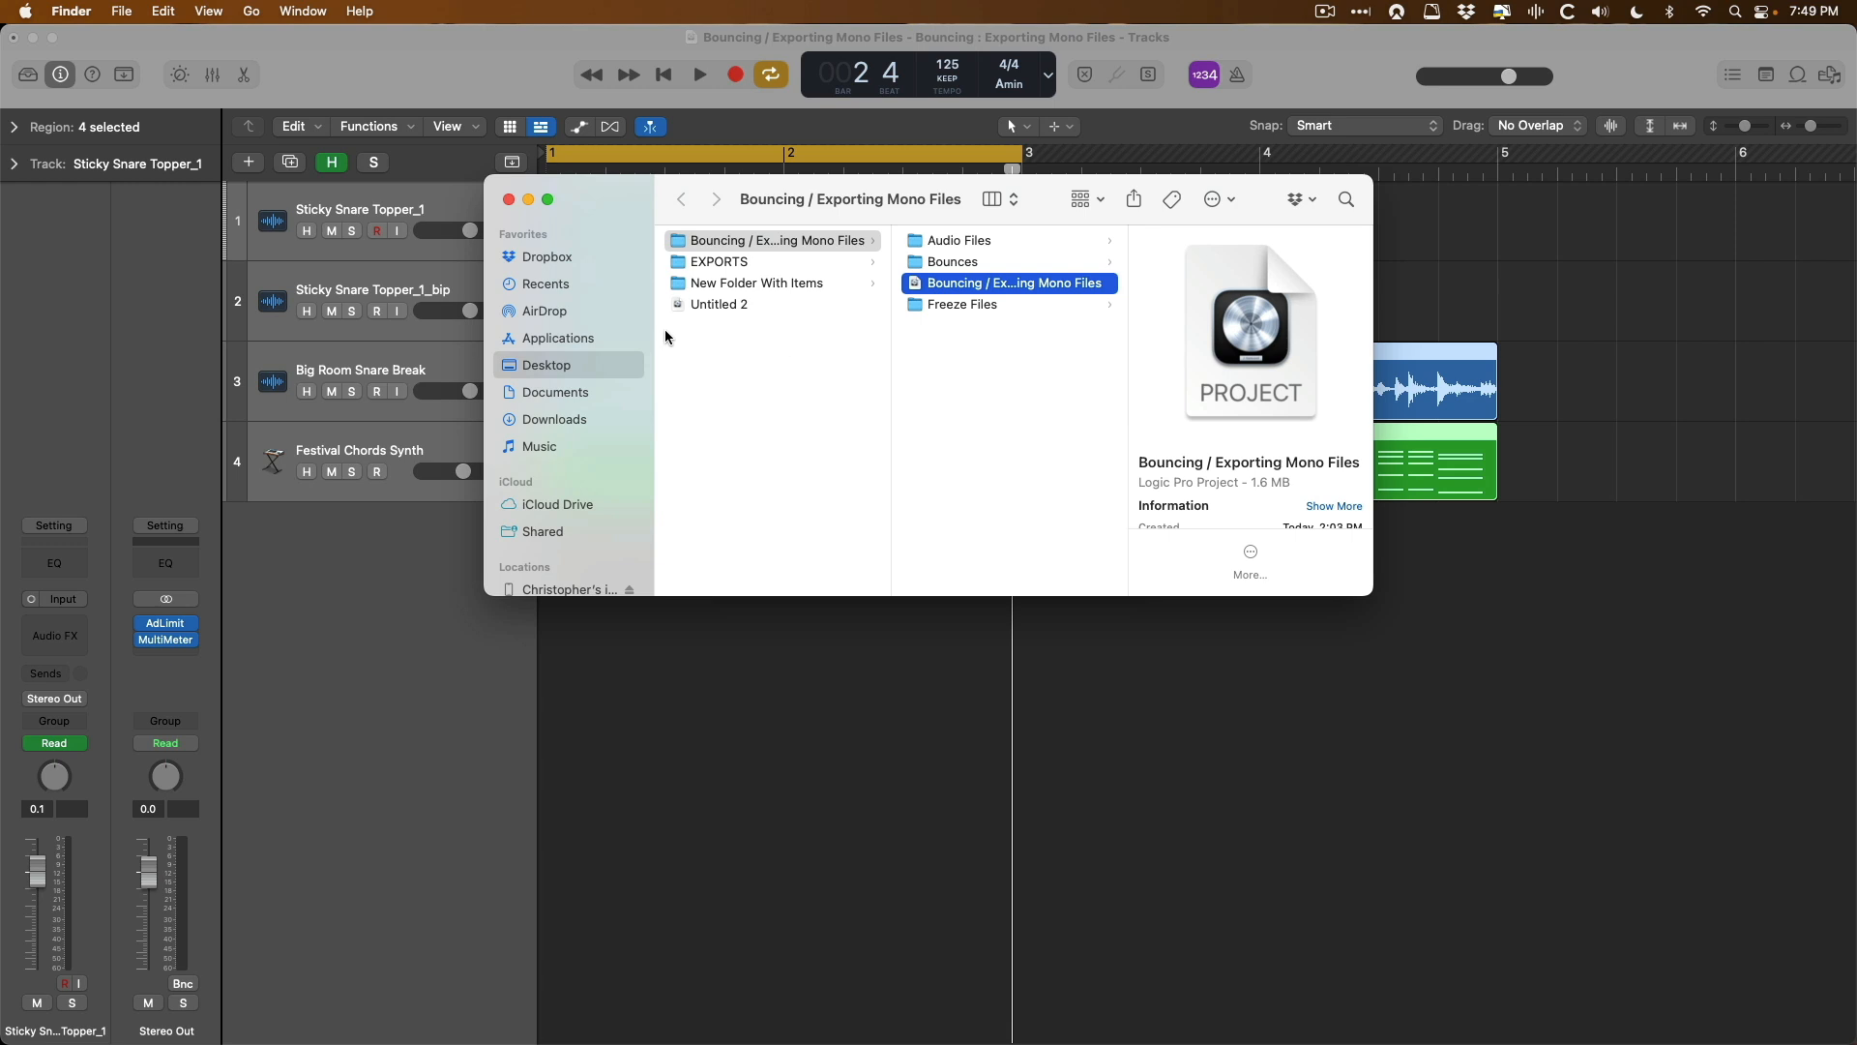
click(559, 364)
click(739, 263)
click(956, 356)
key(super+a)
drag(629, 202, 1192, 408)
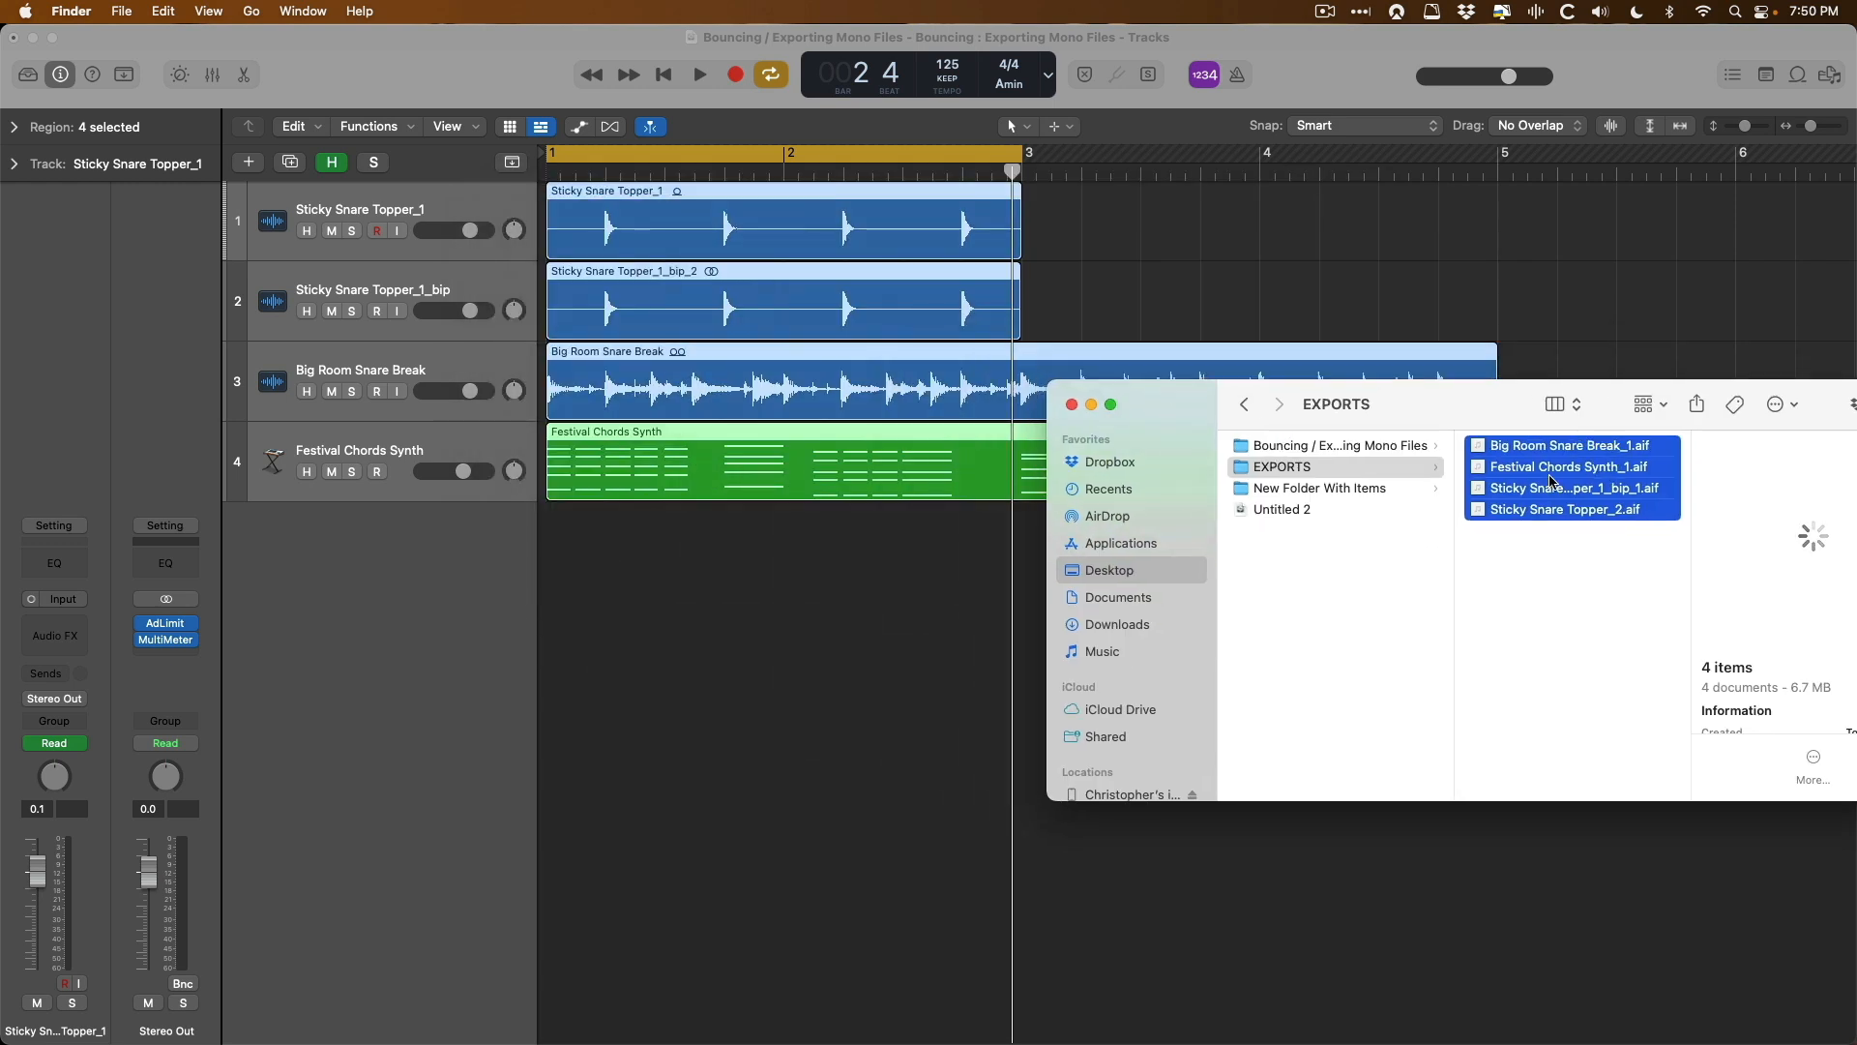
- Add the selected exported files to the Logic Pro project at bar 1, creating new tracks for them
drag(1477, 475, 545, 578)
click(847, 266)
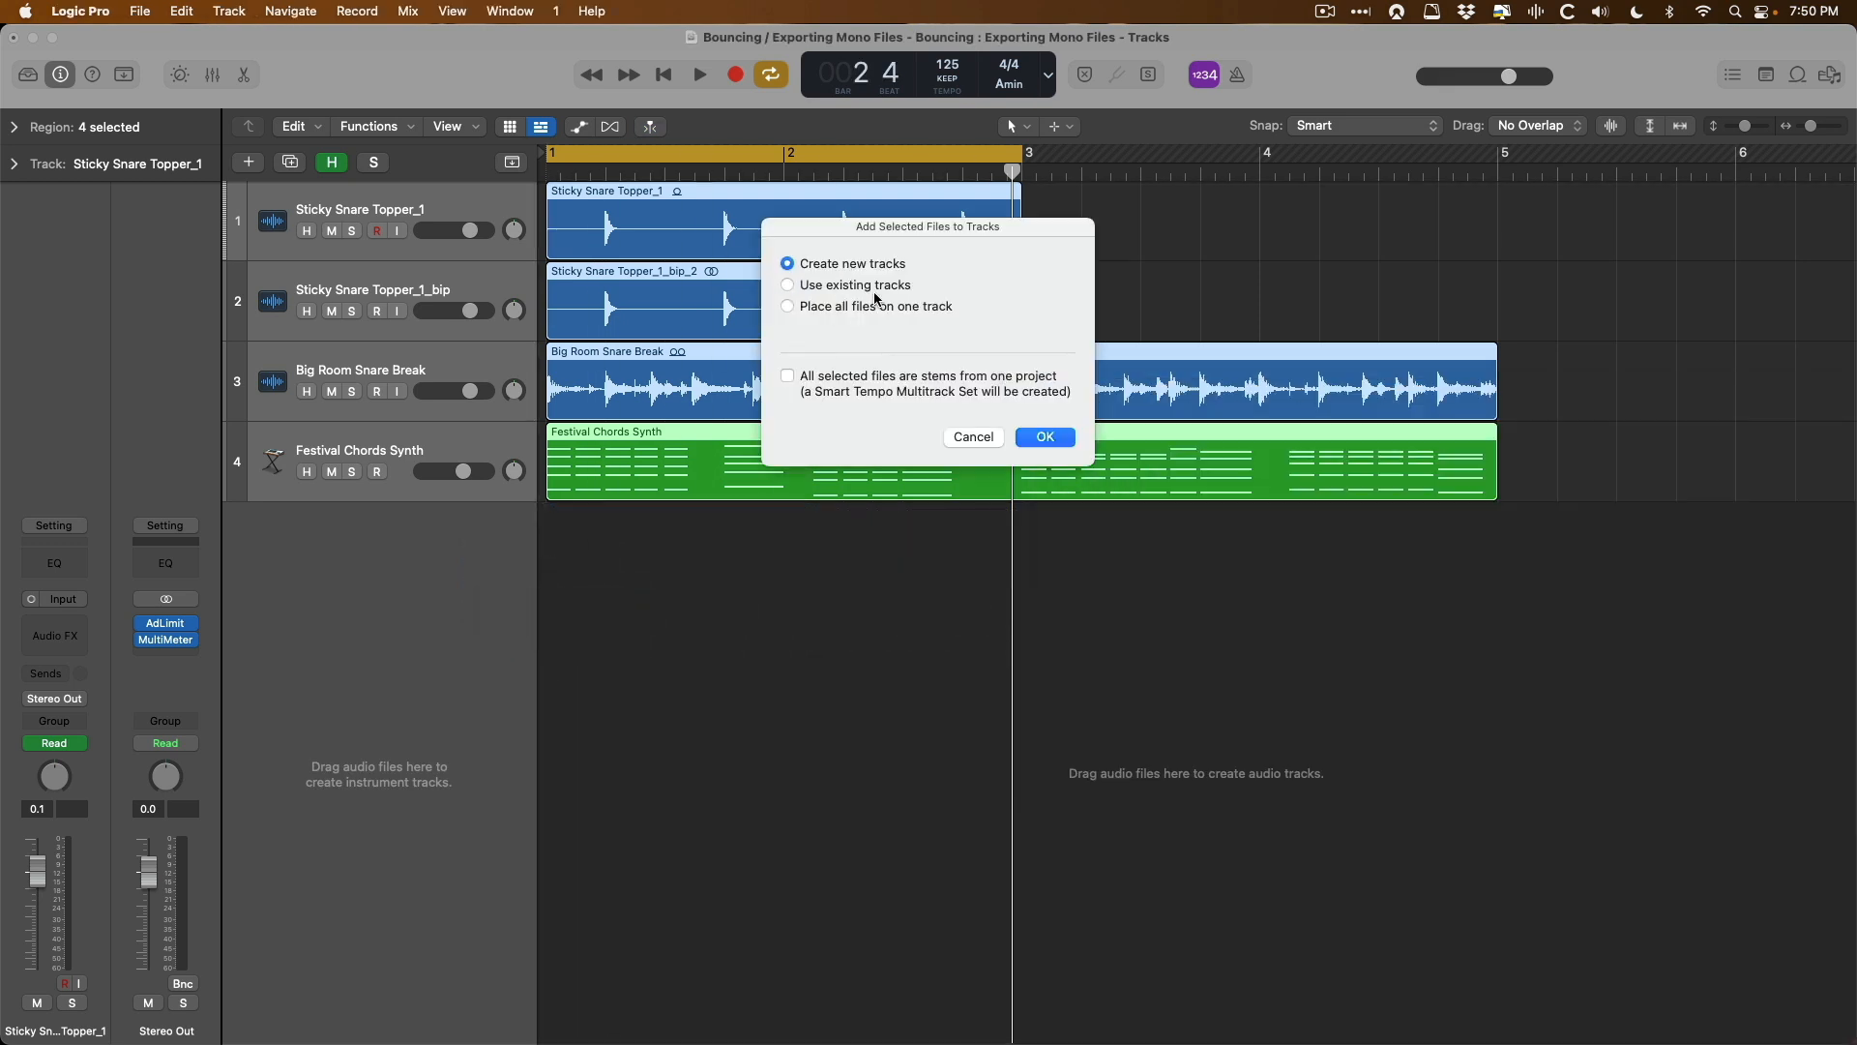
click(1048, 438)
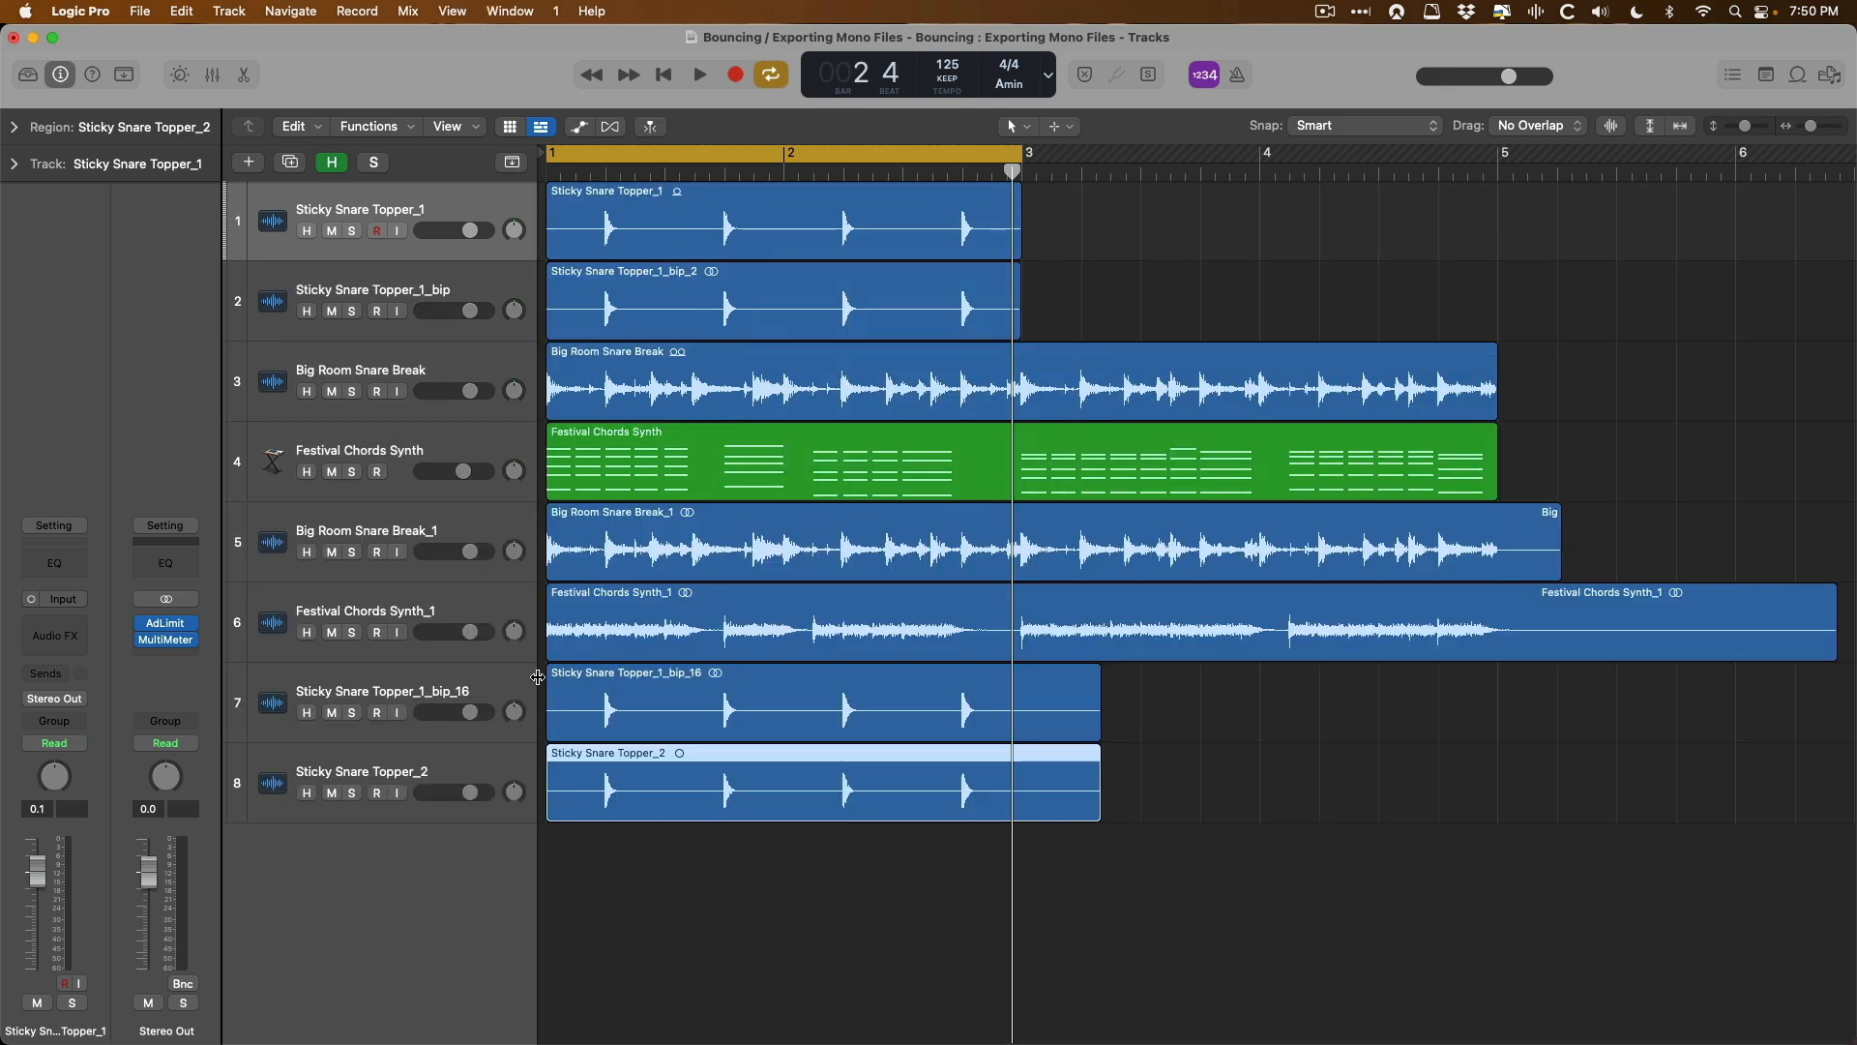
- Zoom in on the selected track and inspect the channel format of each imported track, from Sticky Snare Topper_2 up to Big Room Snare Break_1
click(293, 772)
key(ctrl+z)
scroll(747, 725, down, 5)
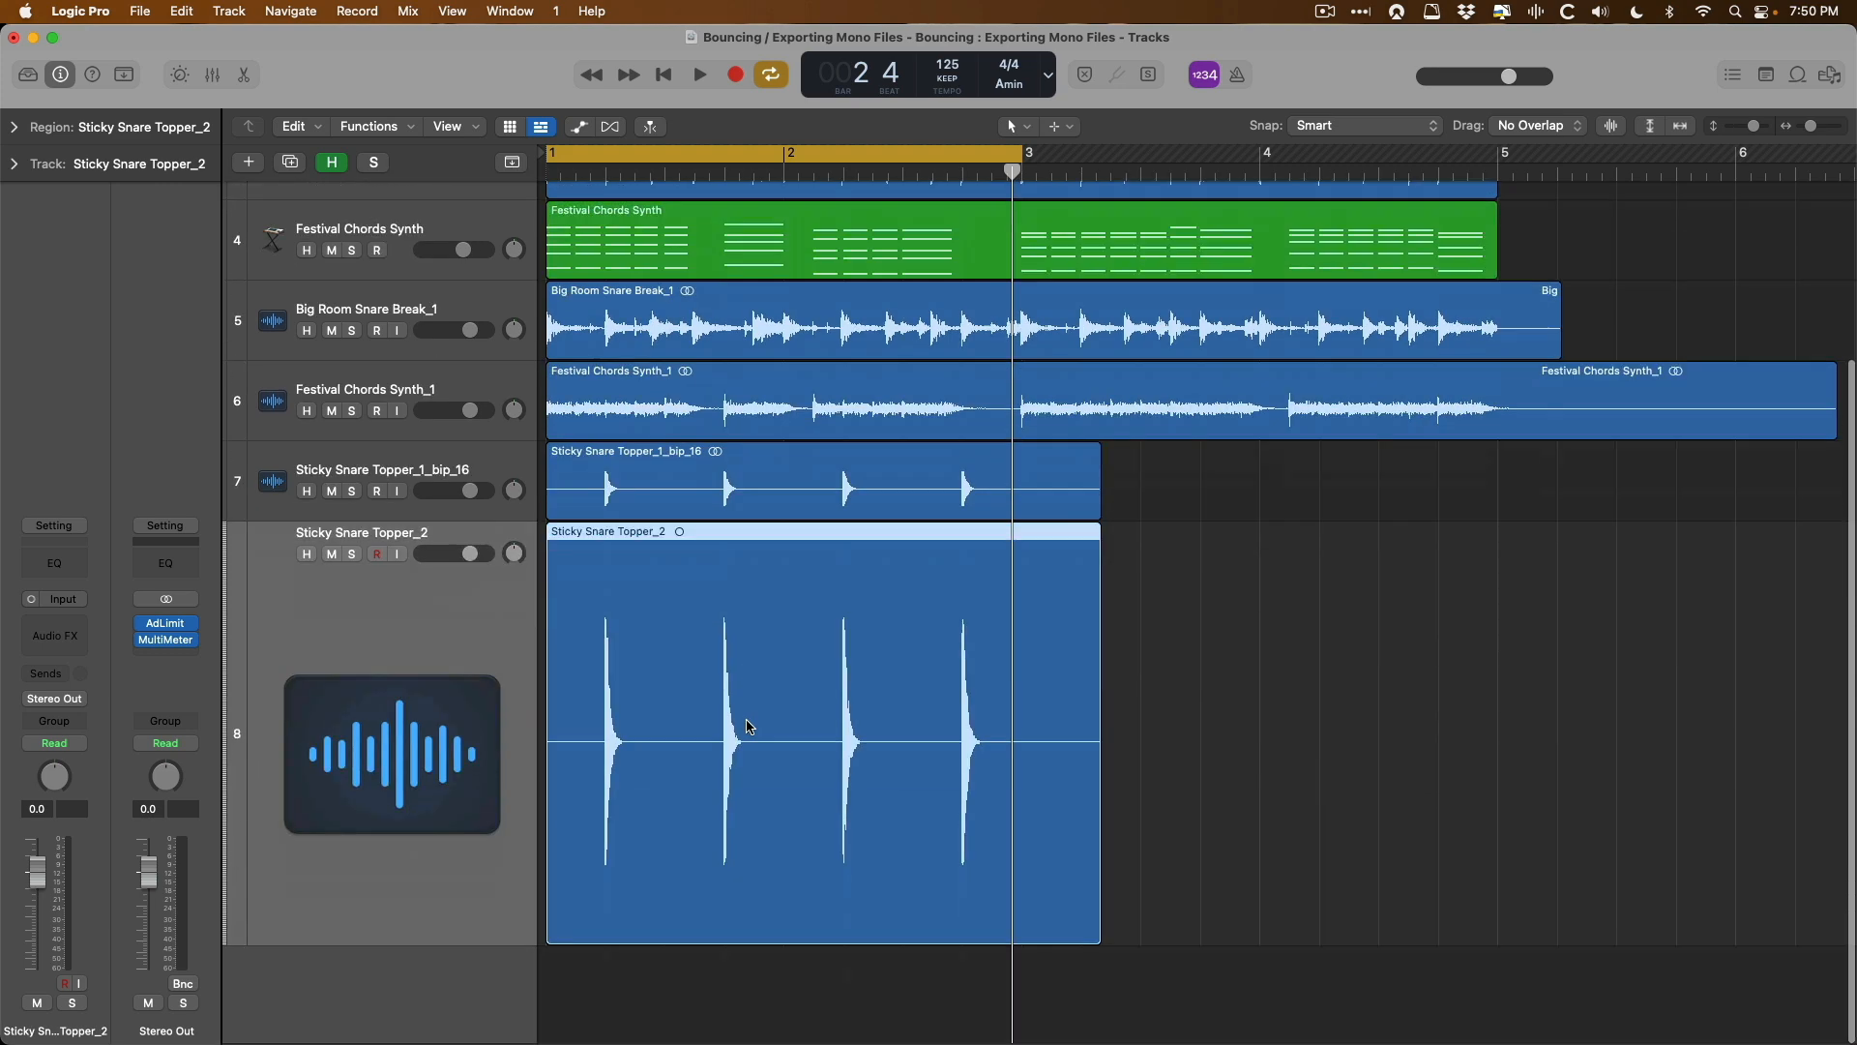
click(510, 464)
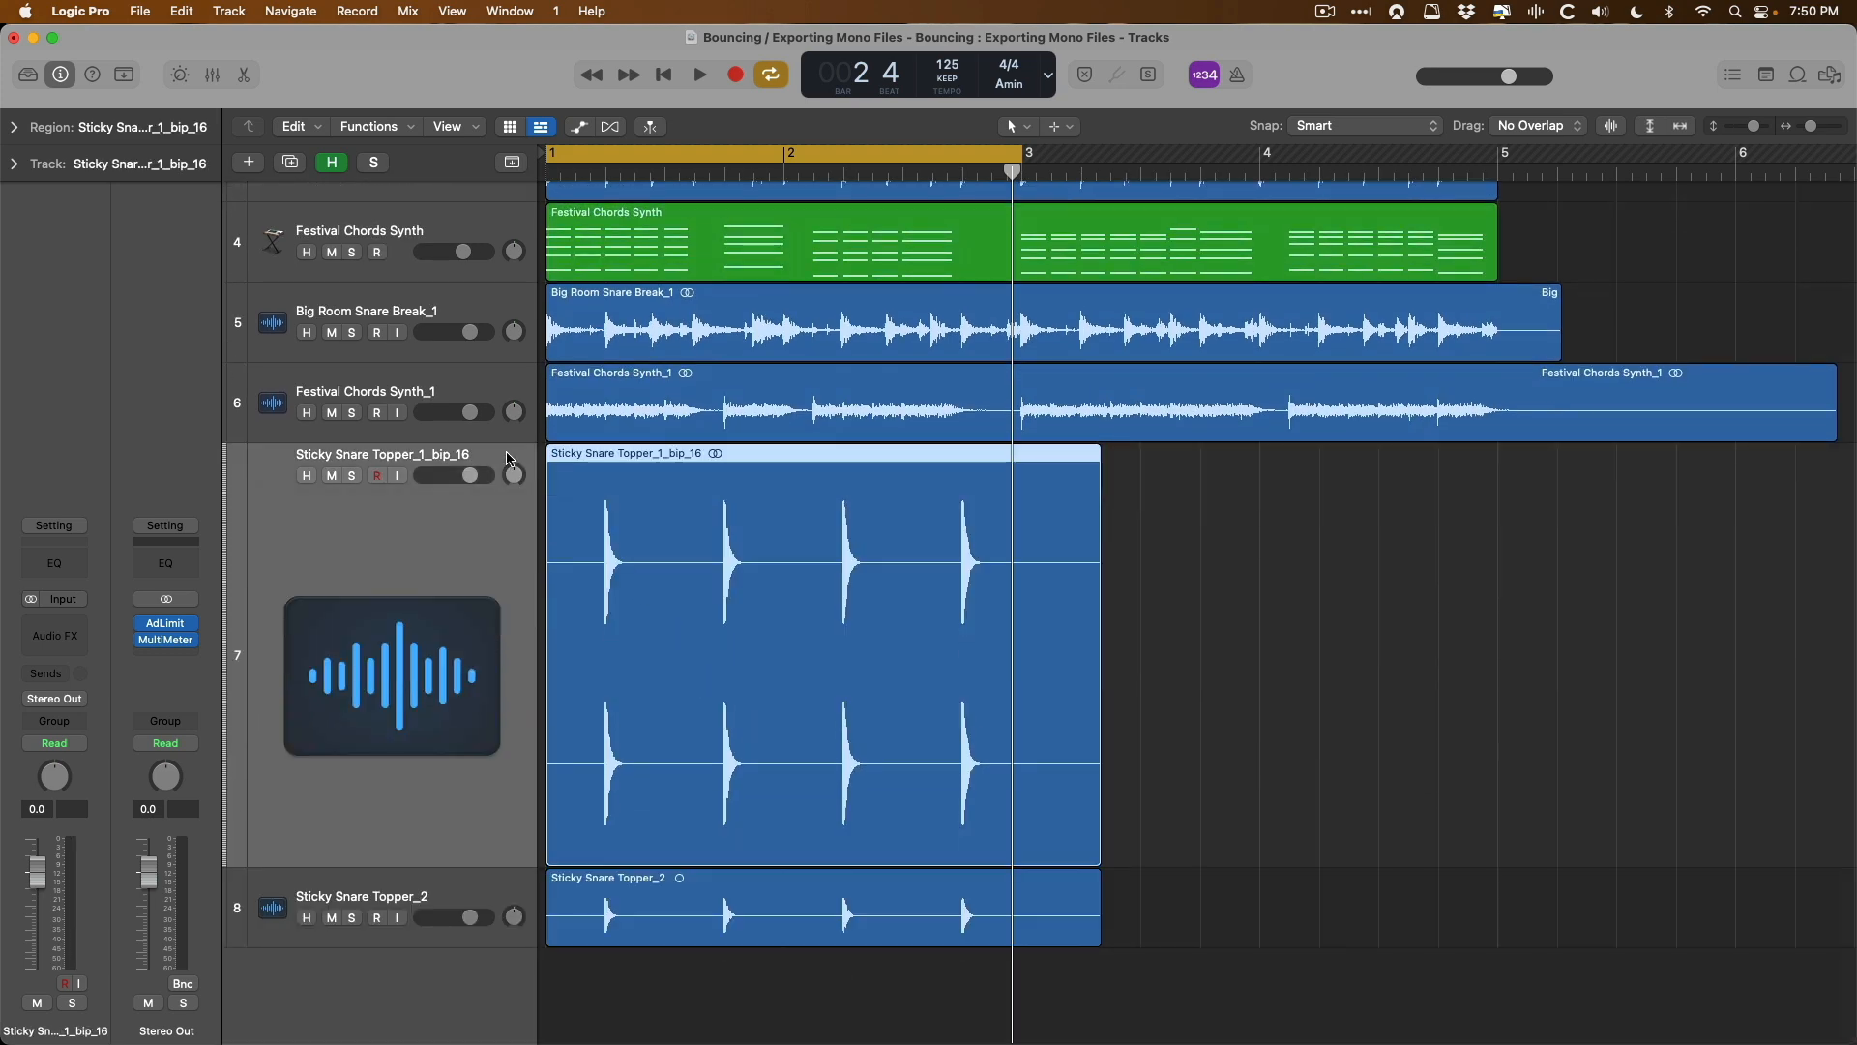
click(498, 406)
click(481, 317)
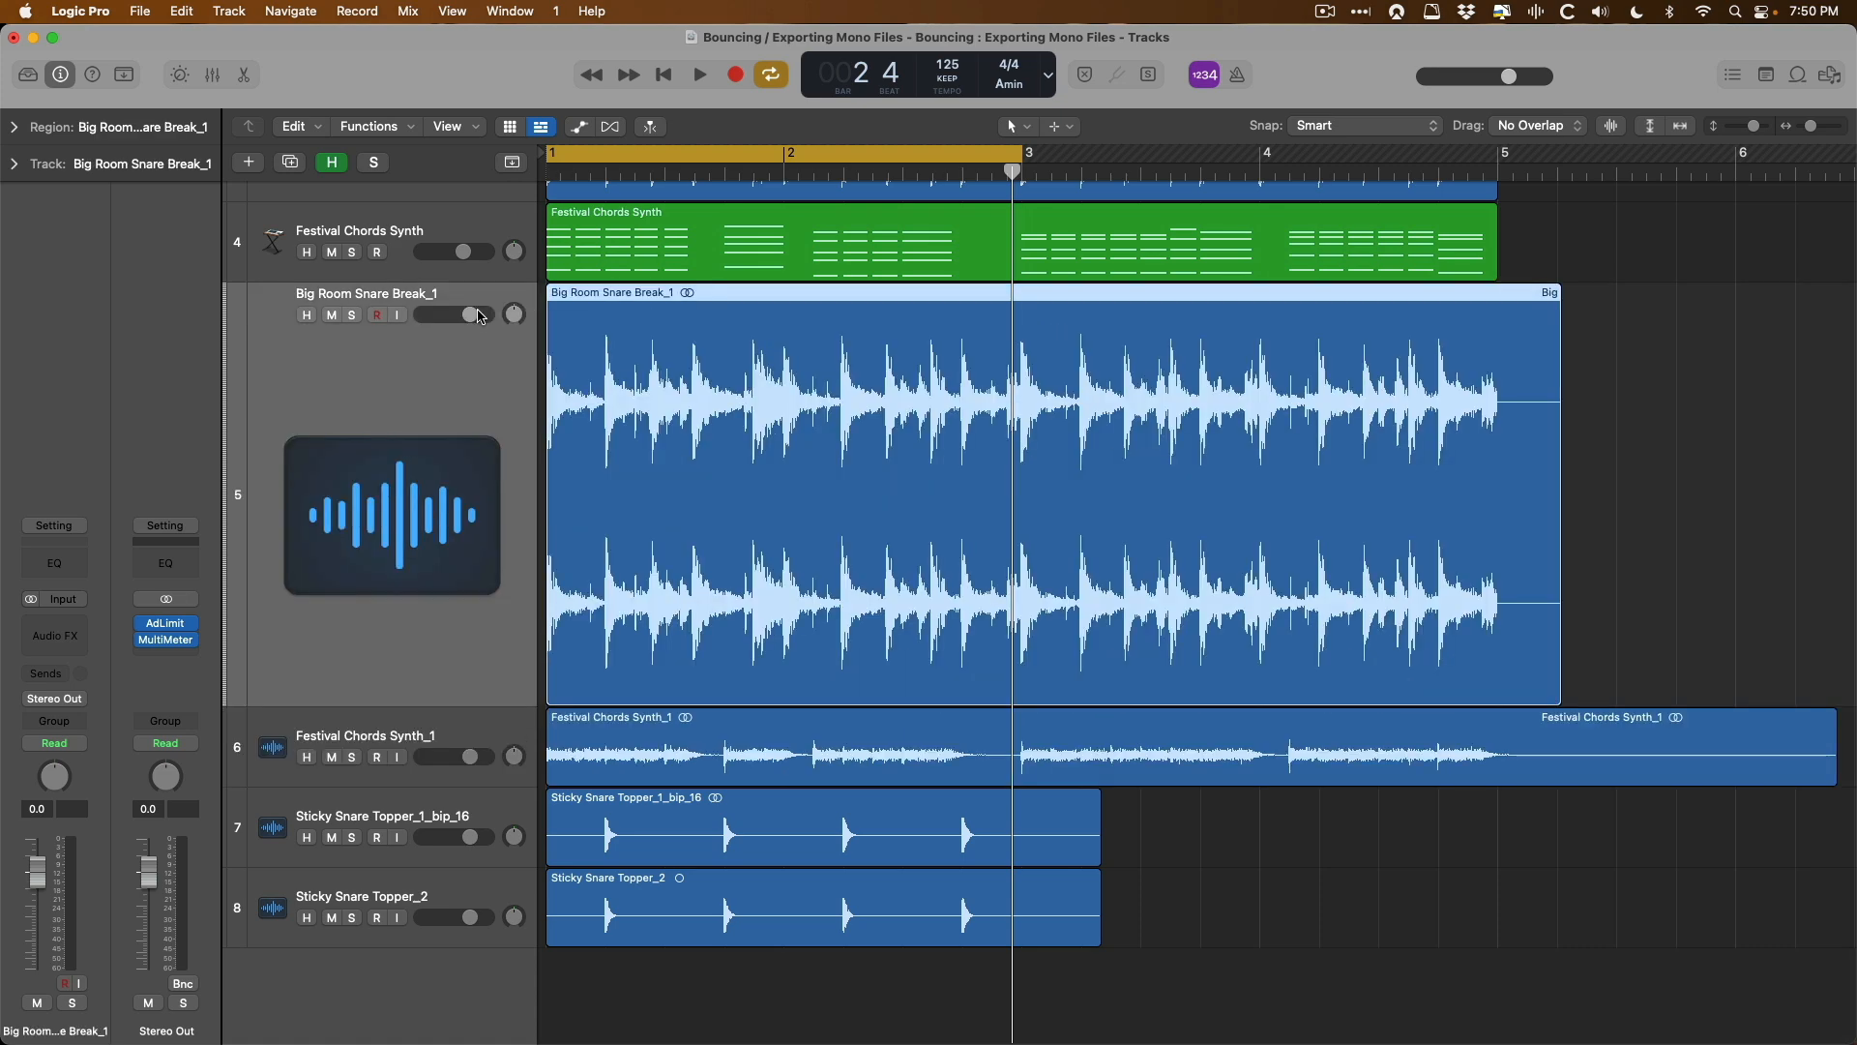
- Delete the four imported tracks, from Big Room Snare Break_1 through Sticky Snare Topper_2, together with their regions
key(ctrl+z)
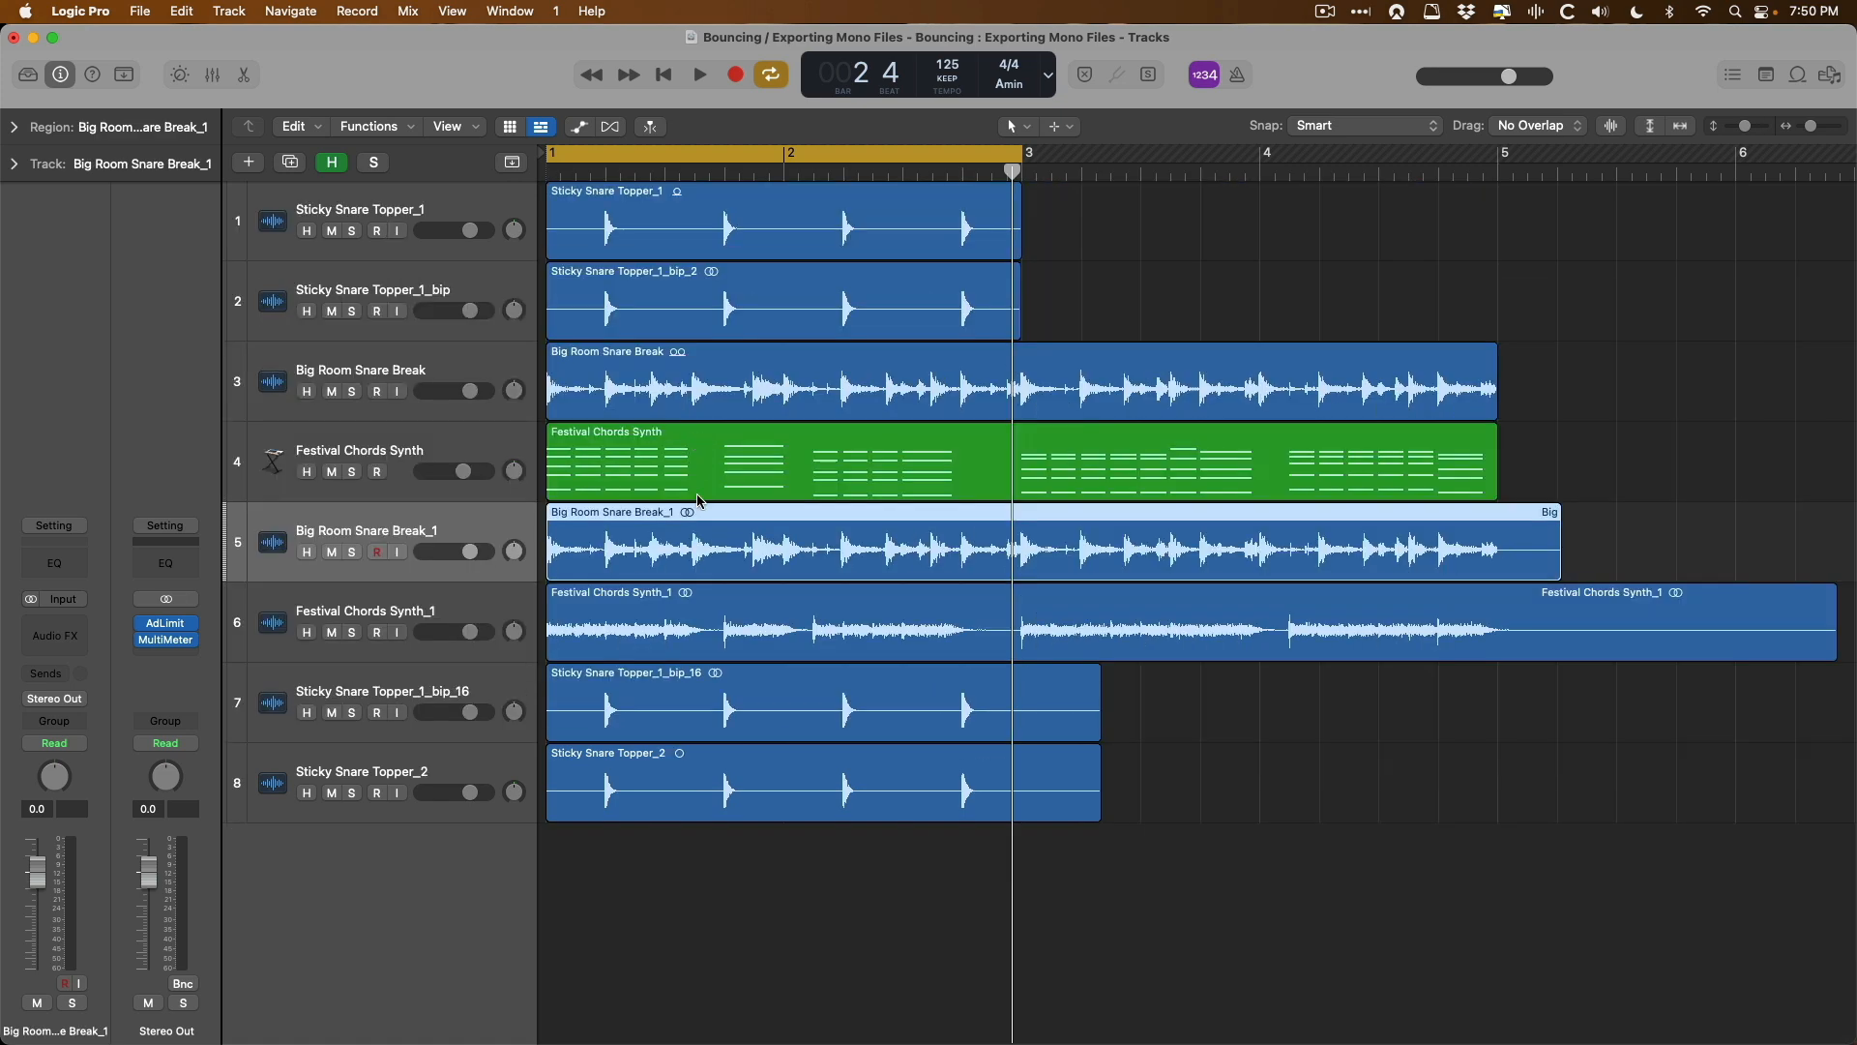
click(512, 765)
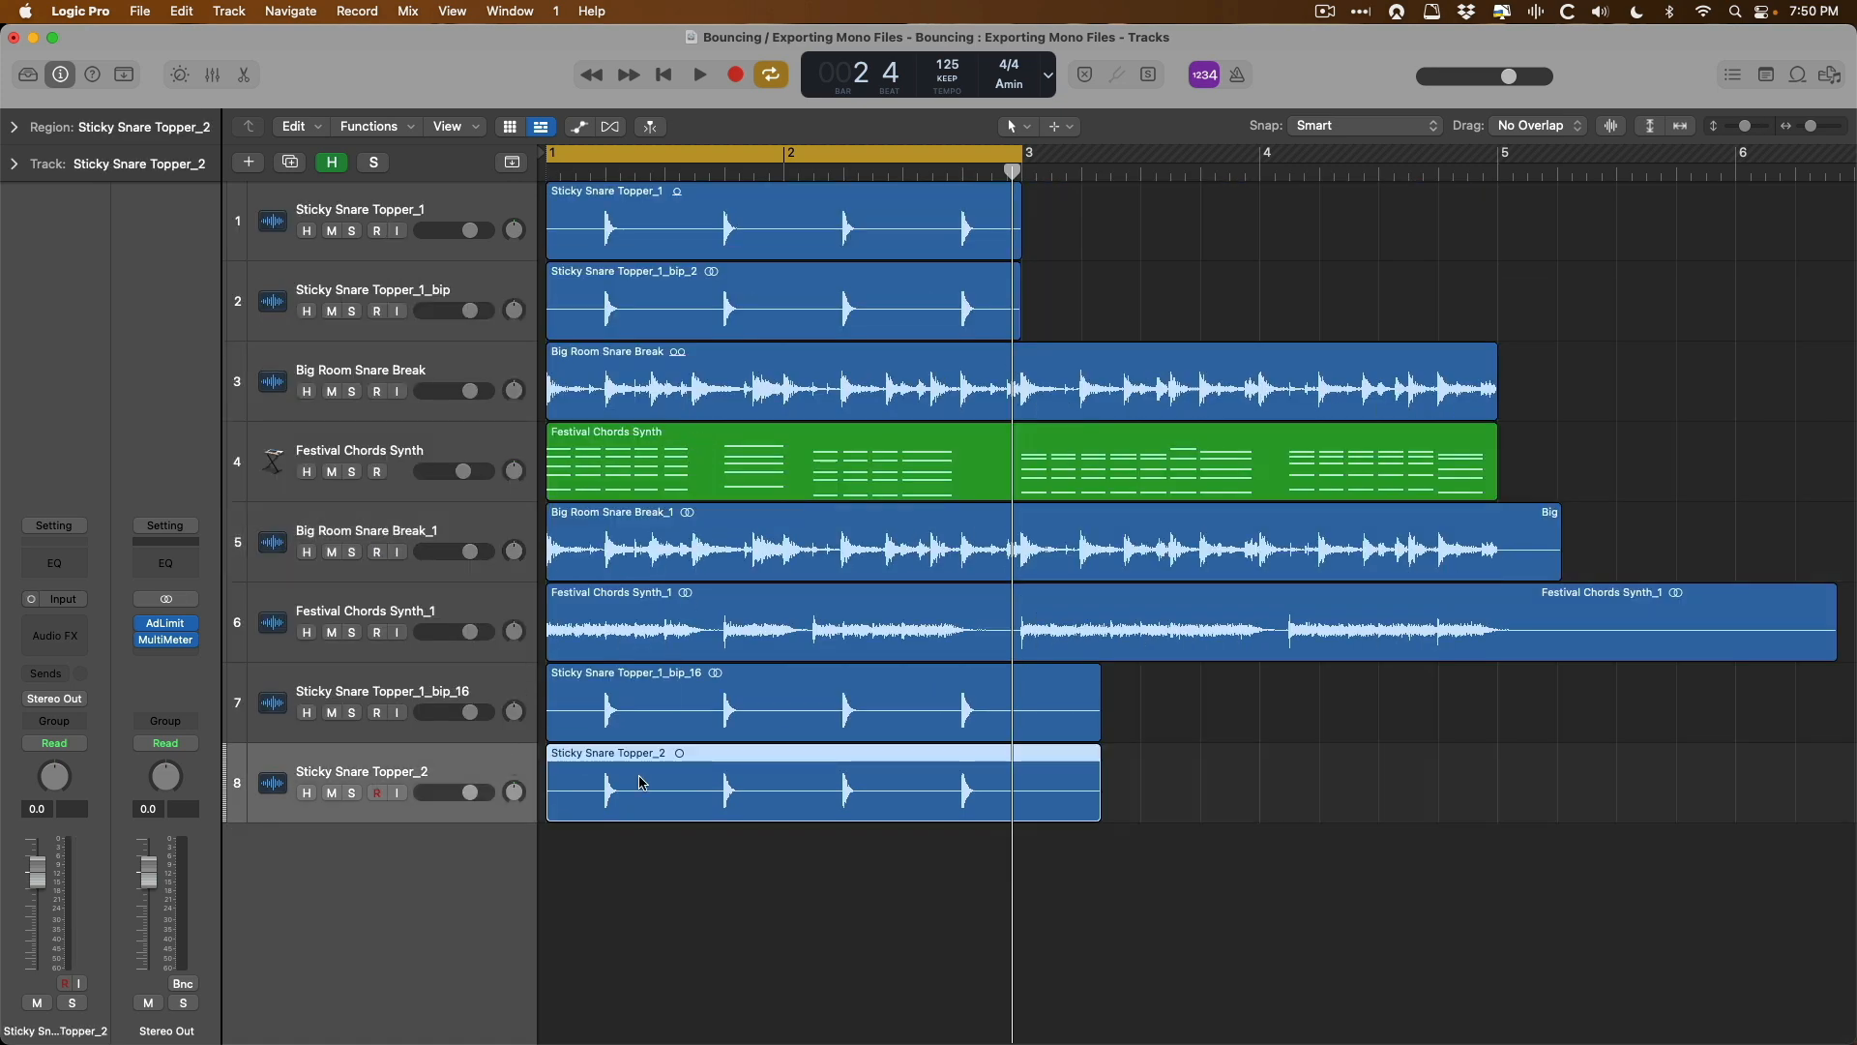
click(389, 194)
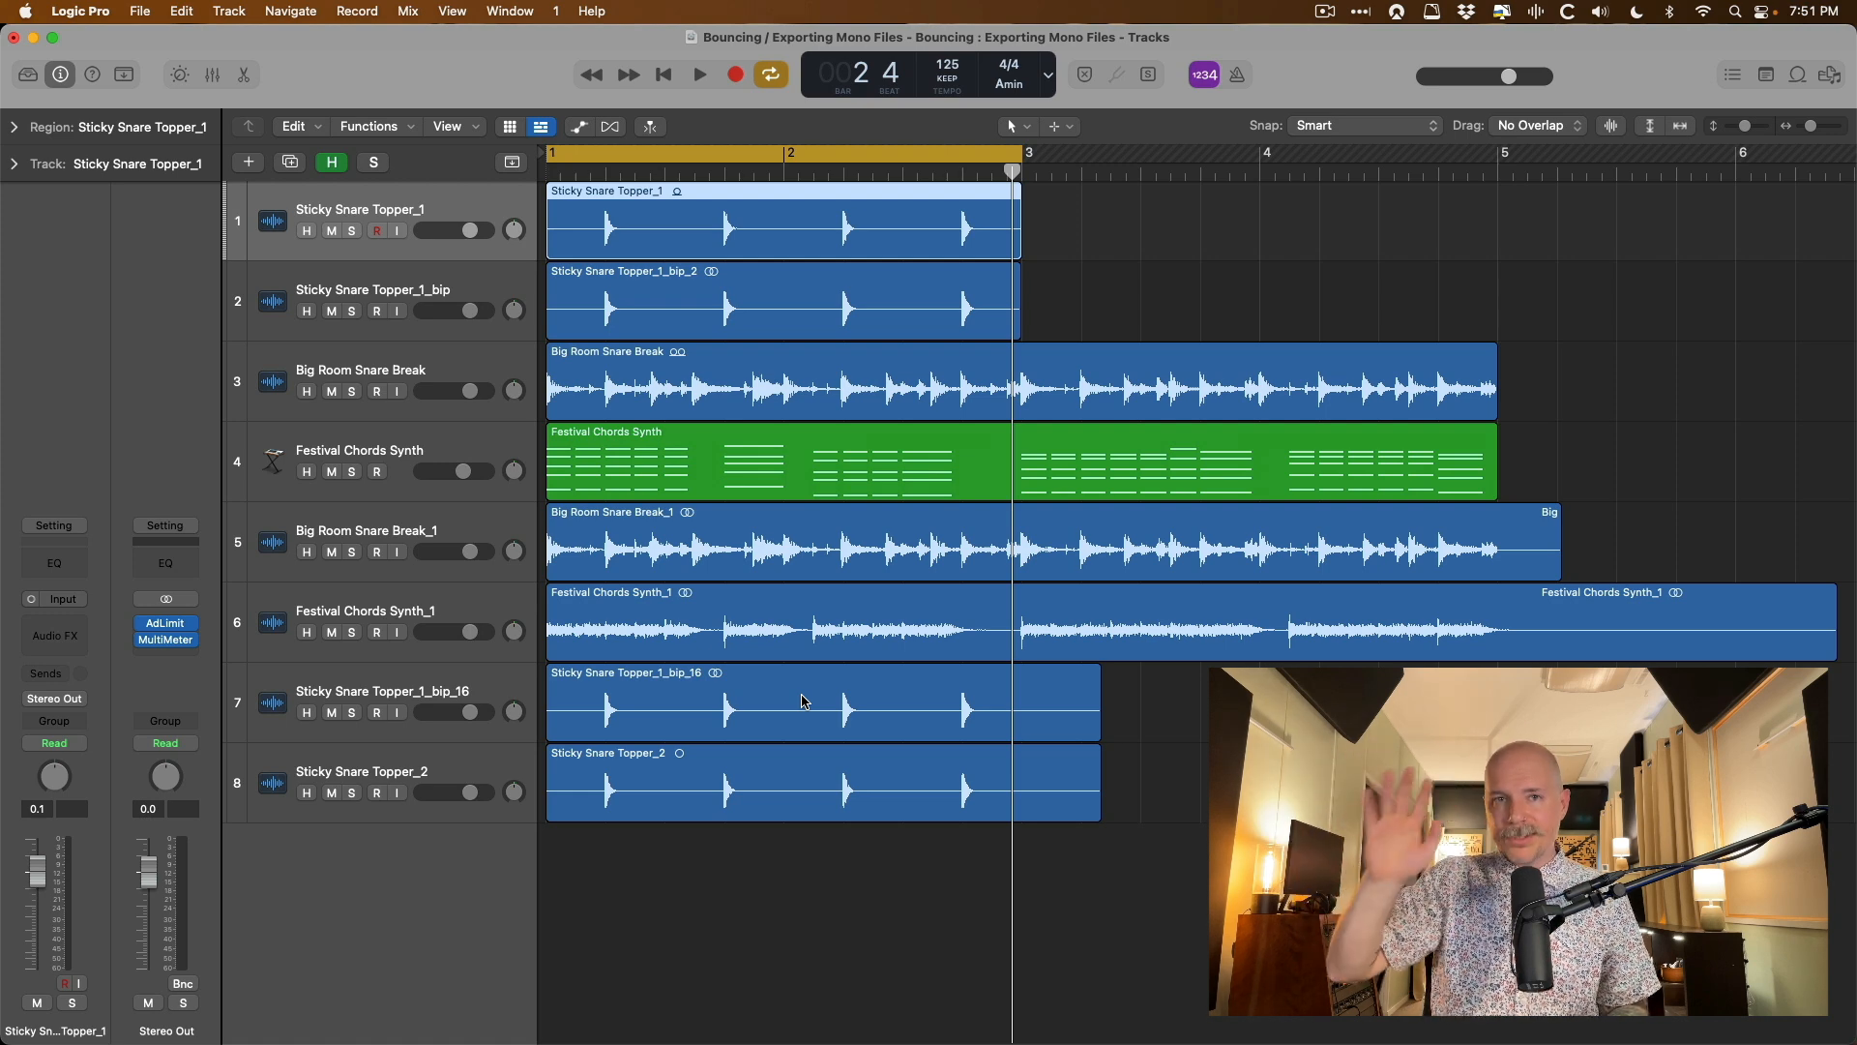
click(274, 542)
shift+click(293, 777)
key(Delete)
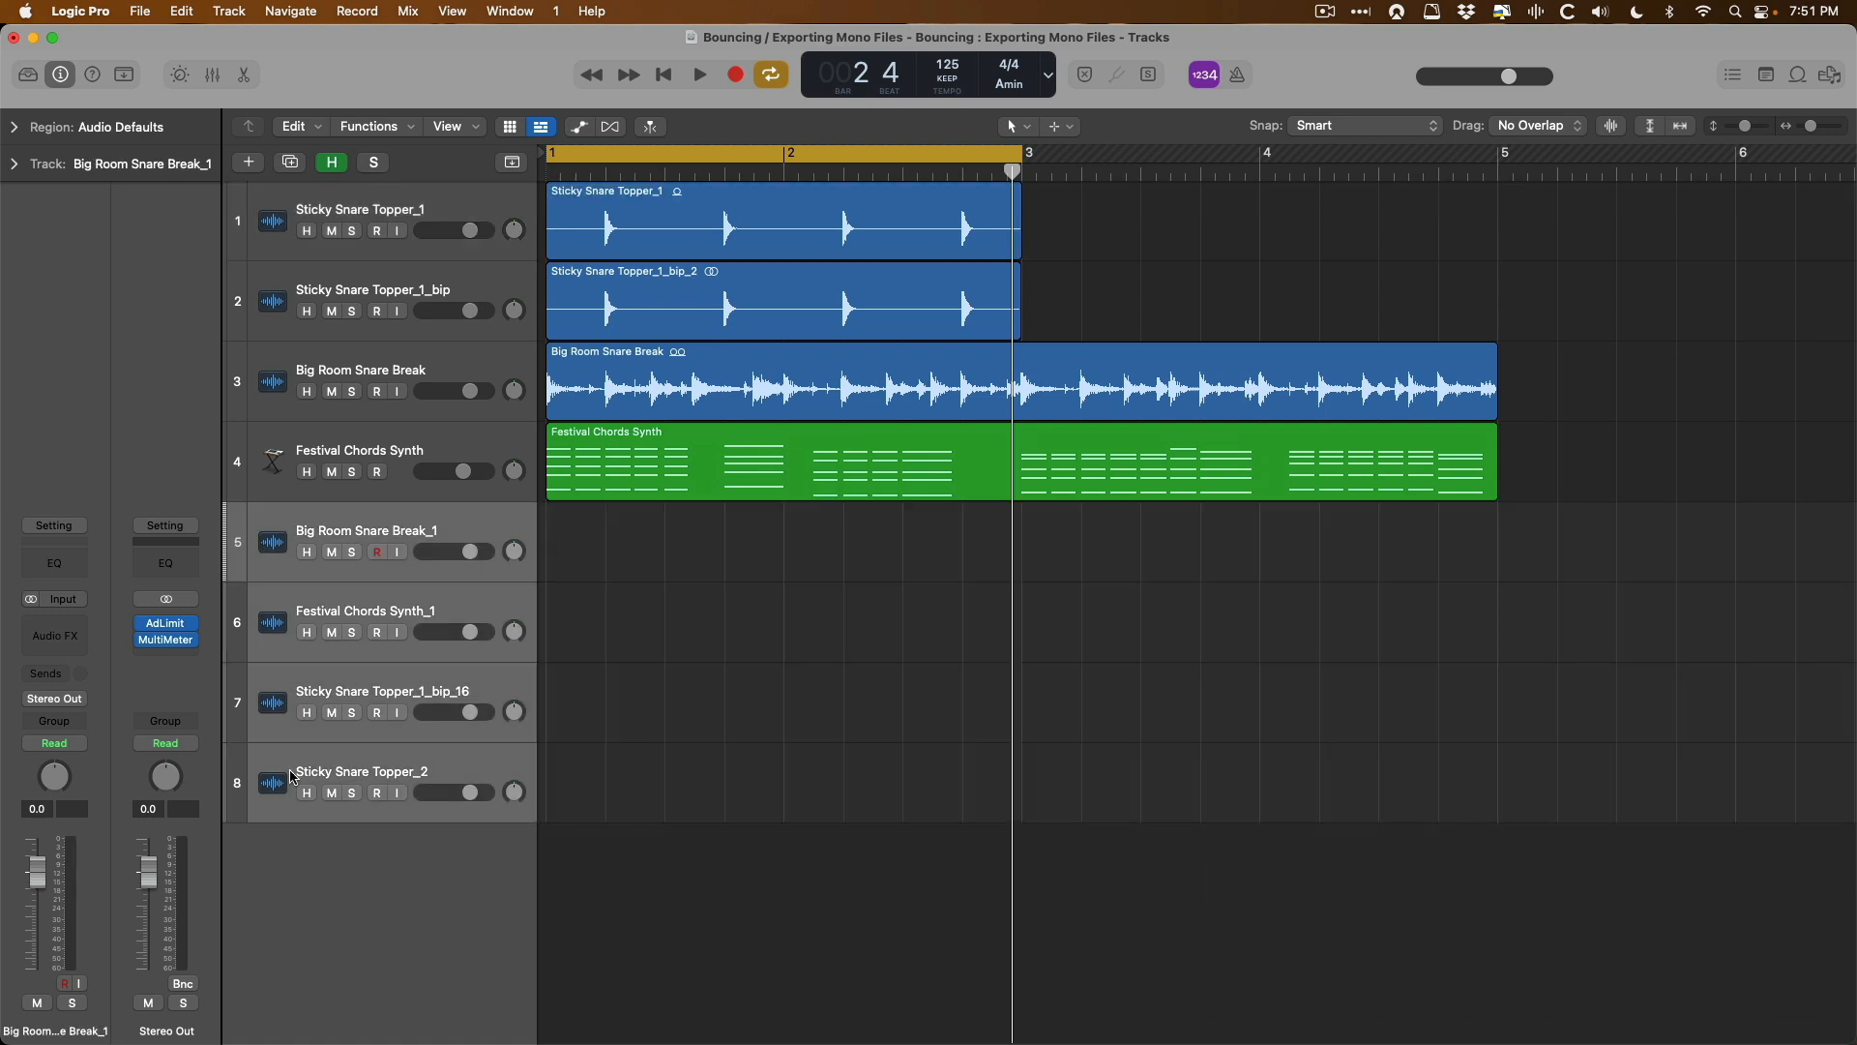
key(Delete)
key(Return)
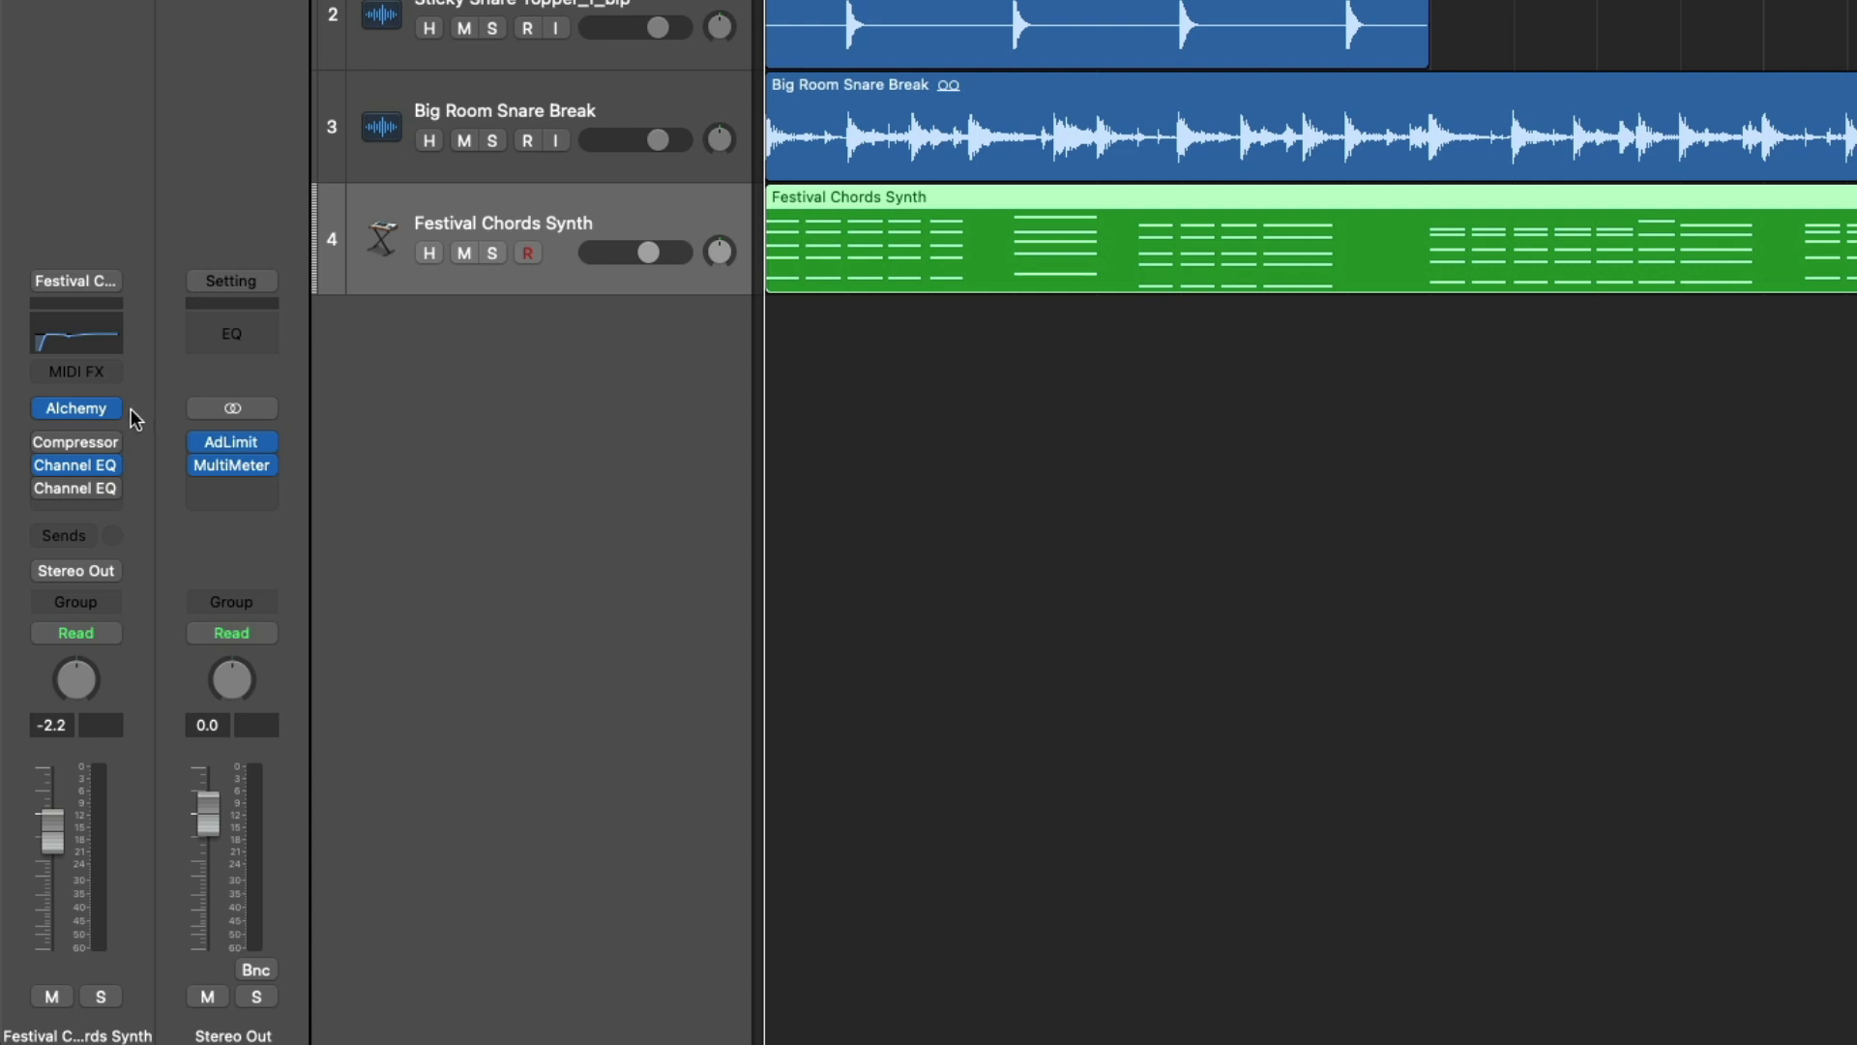
- Examine which channel formats the software instruments offer on the Festival Chords Synth channel, including Sampler and Alchemy
mouse_move(43, 407)
mouse_move(108, 490)
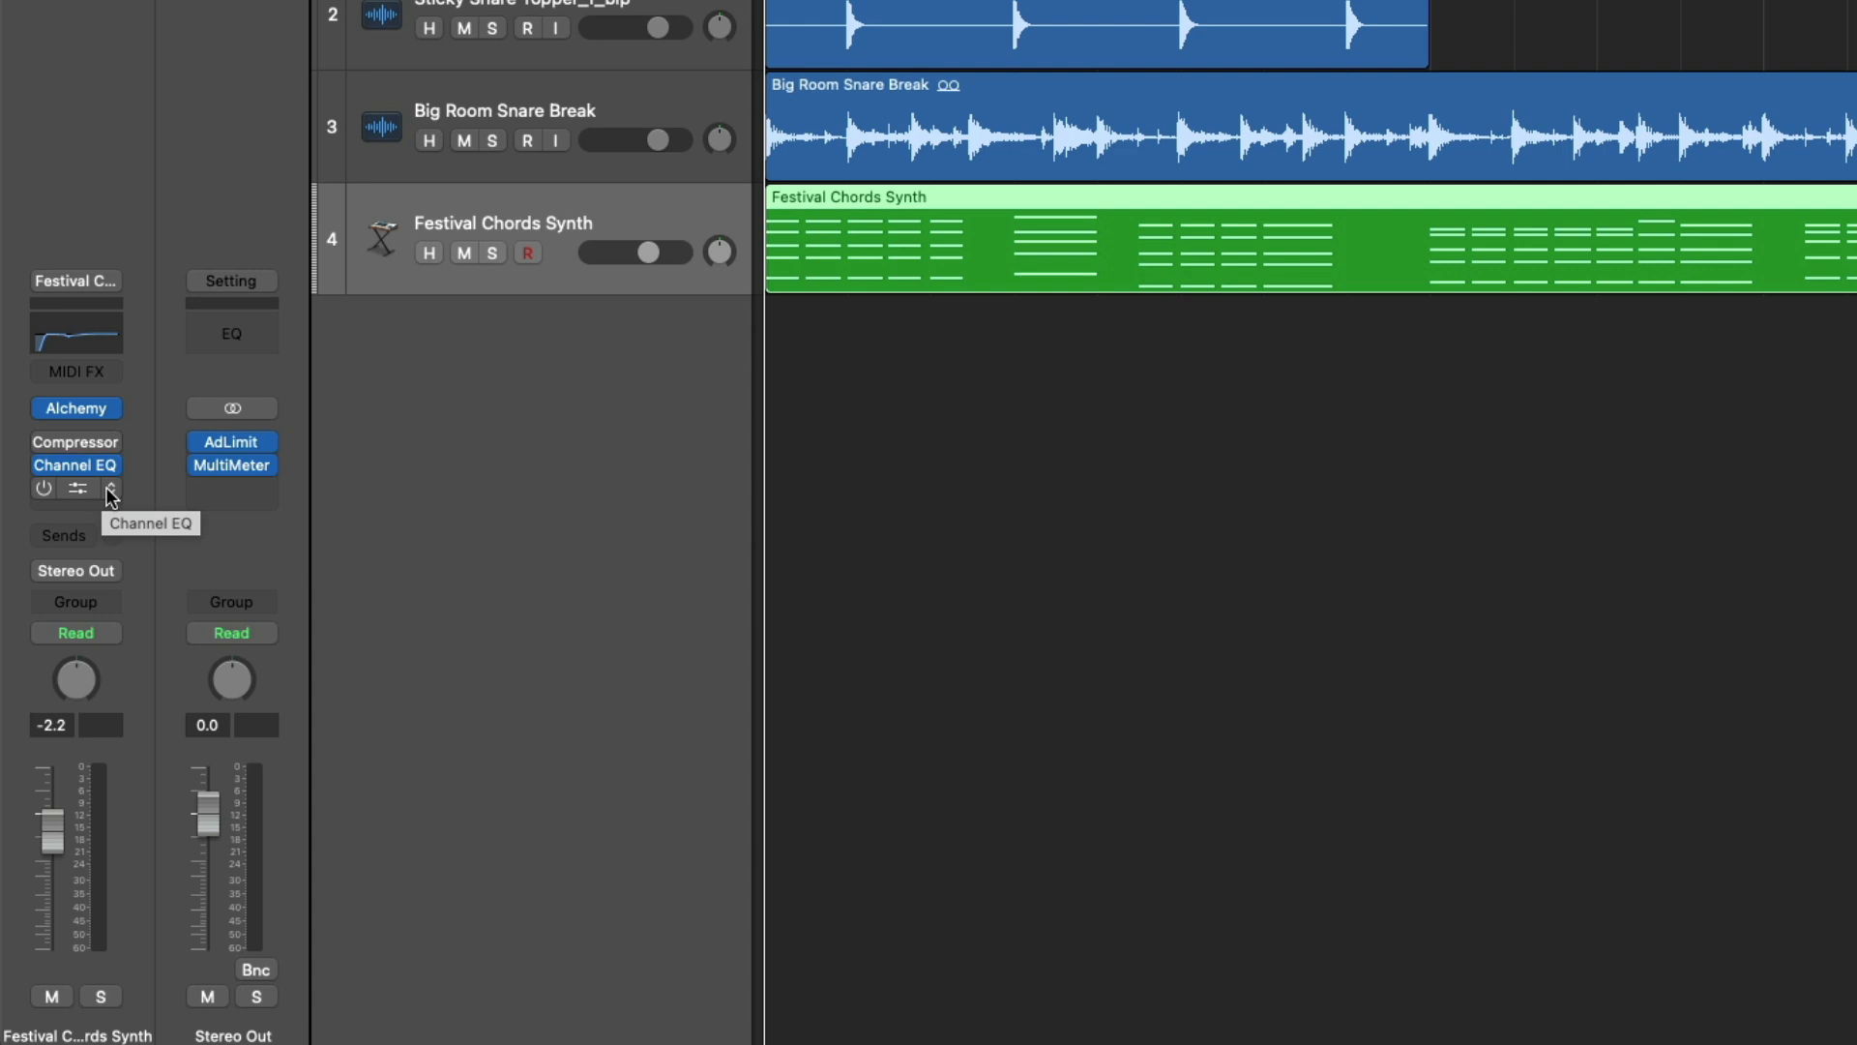
click(106, 407)
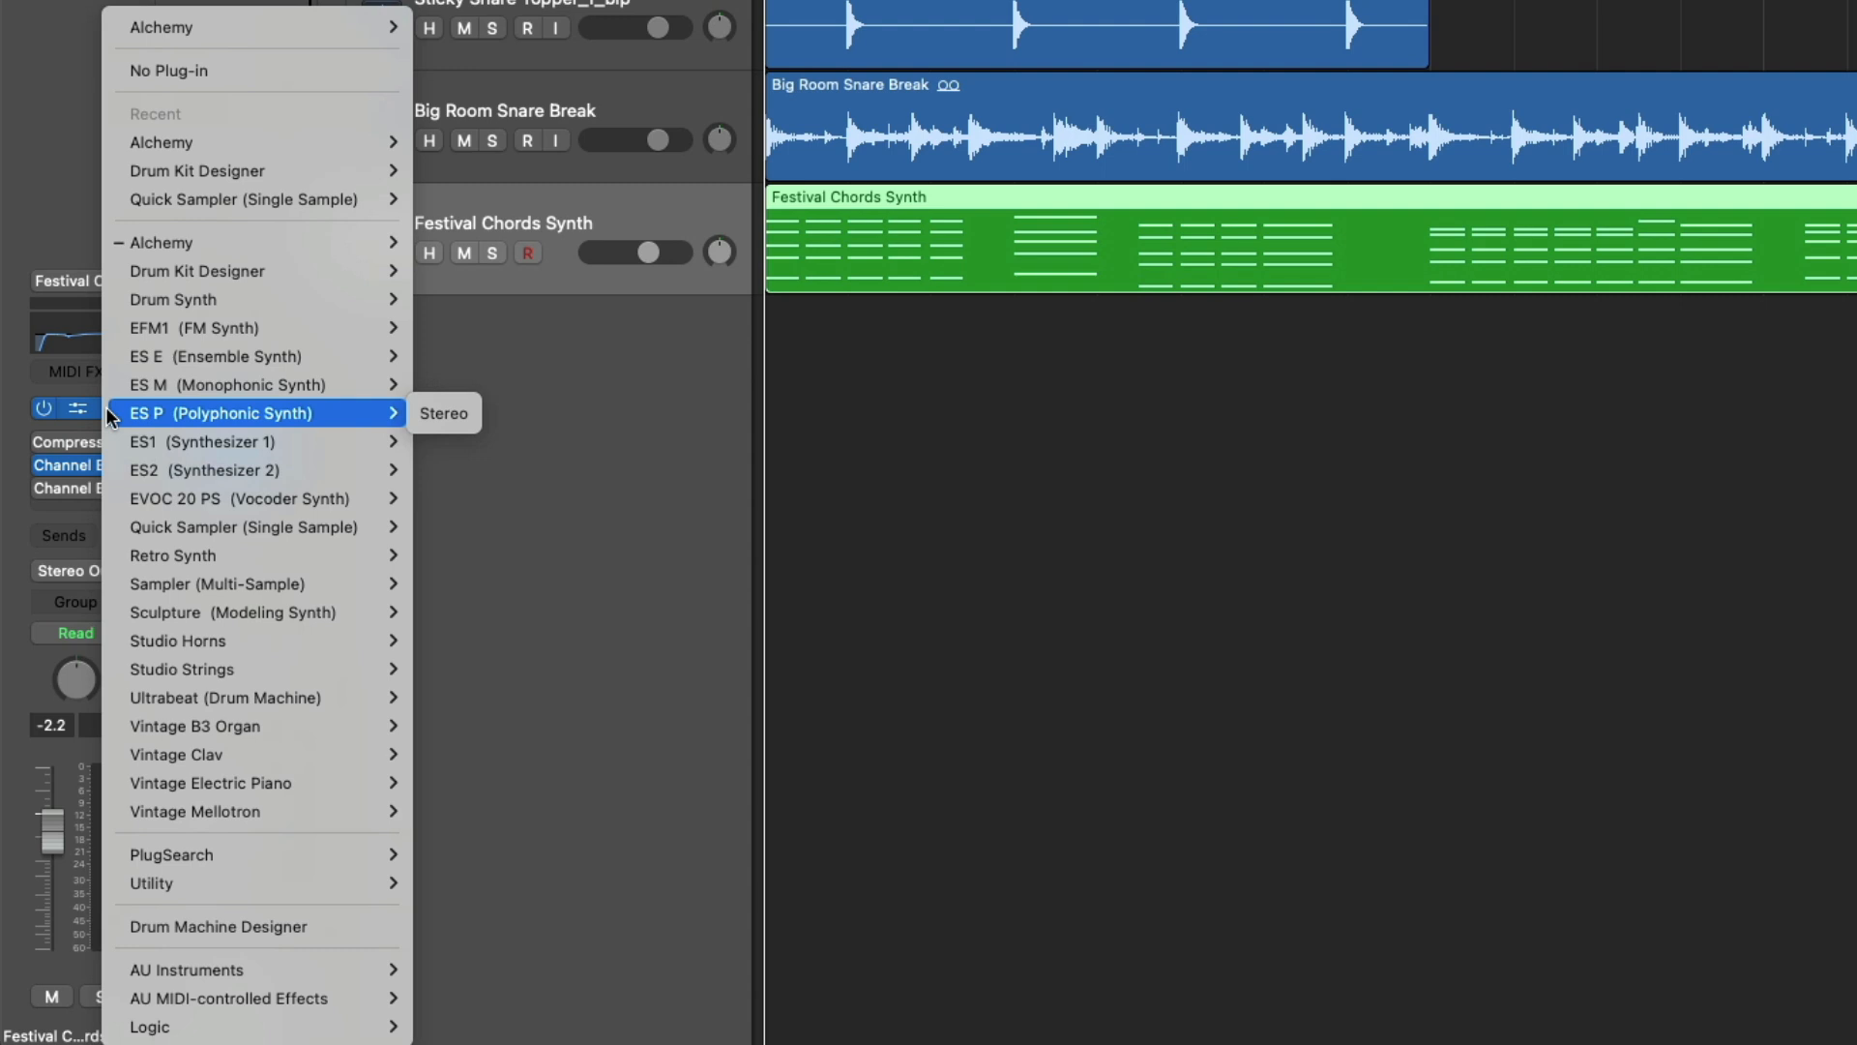
mouse_move(123, 310)
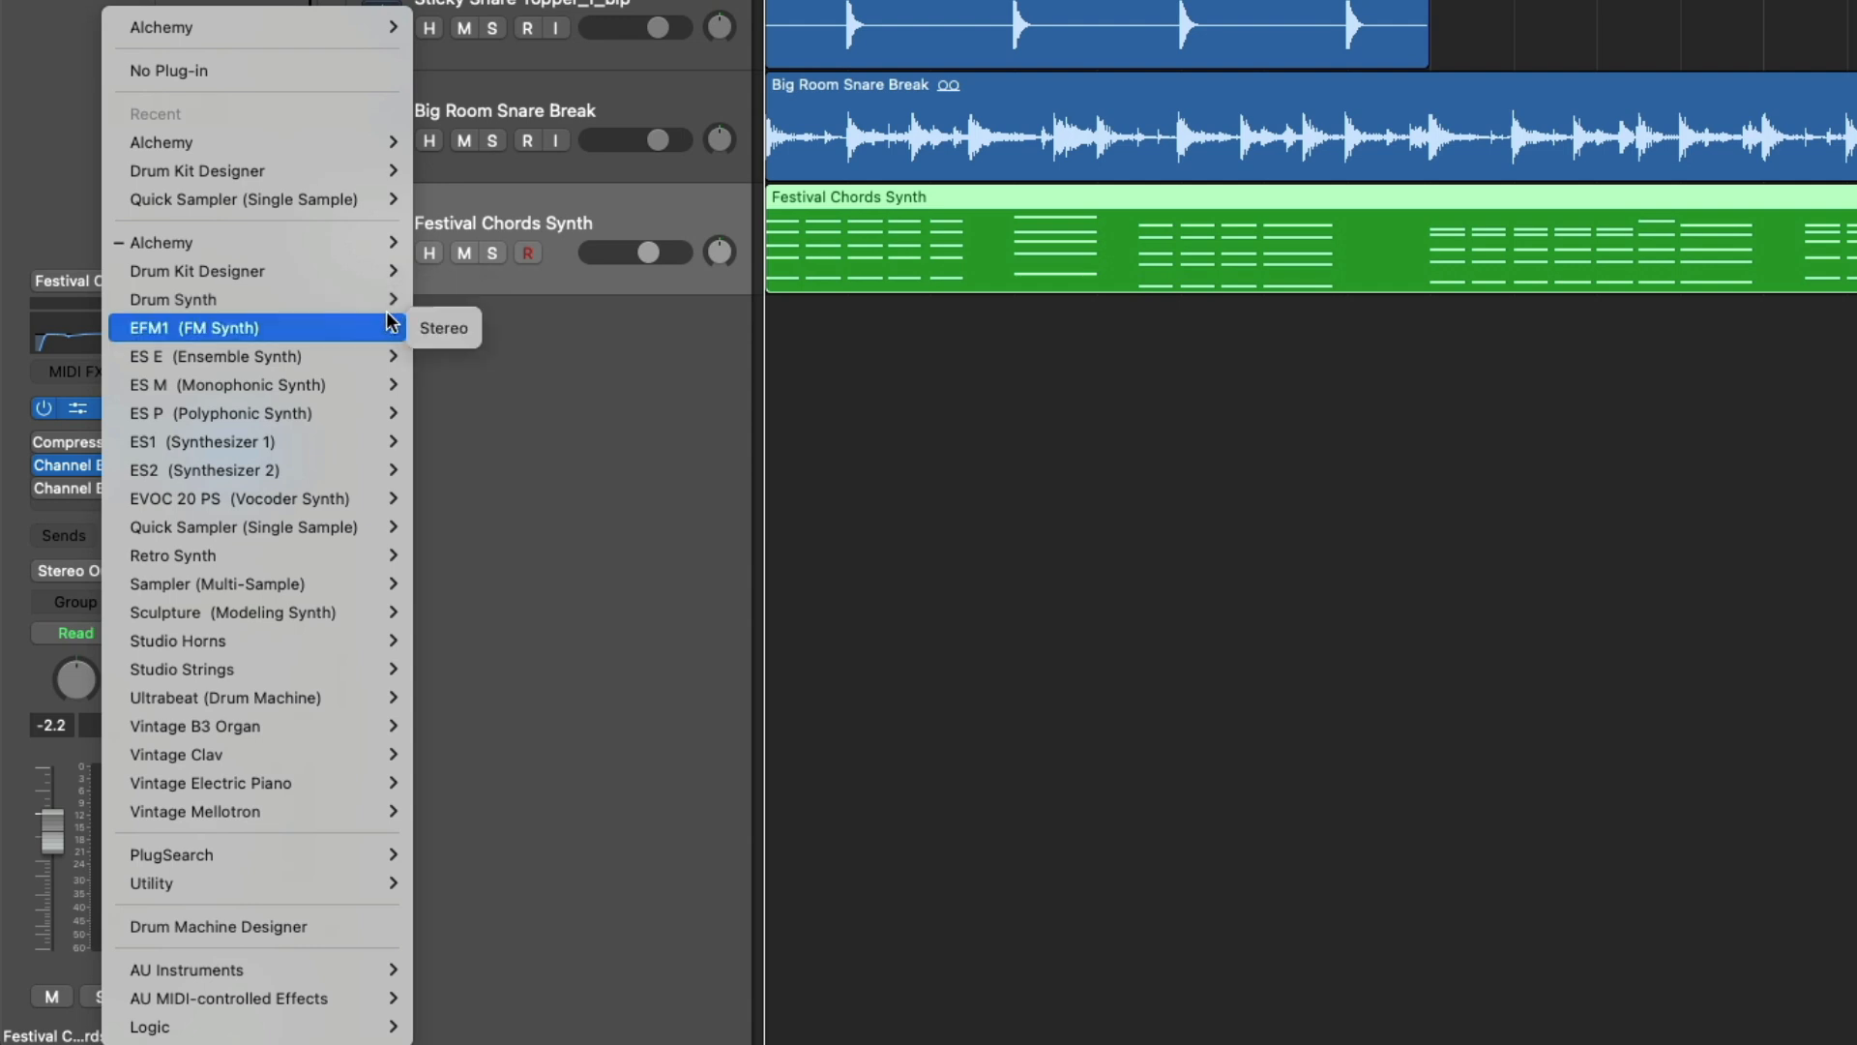
mouse_move(323, 407)
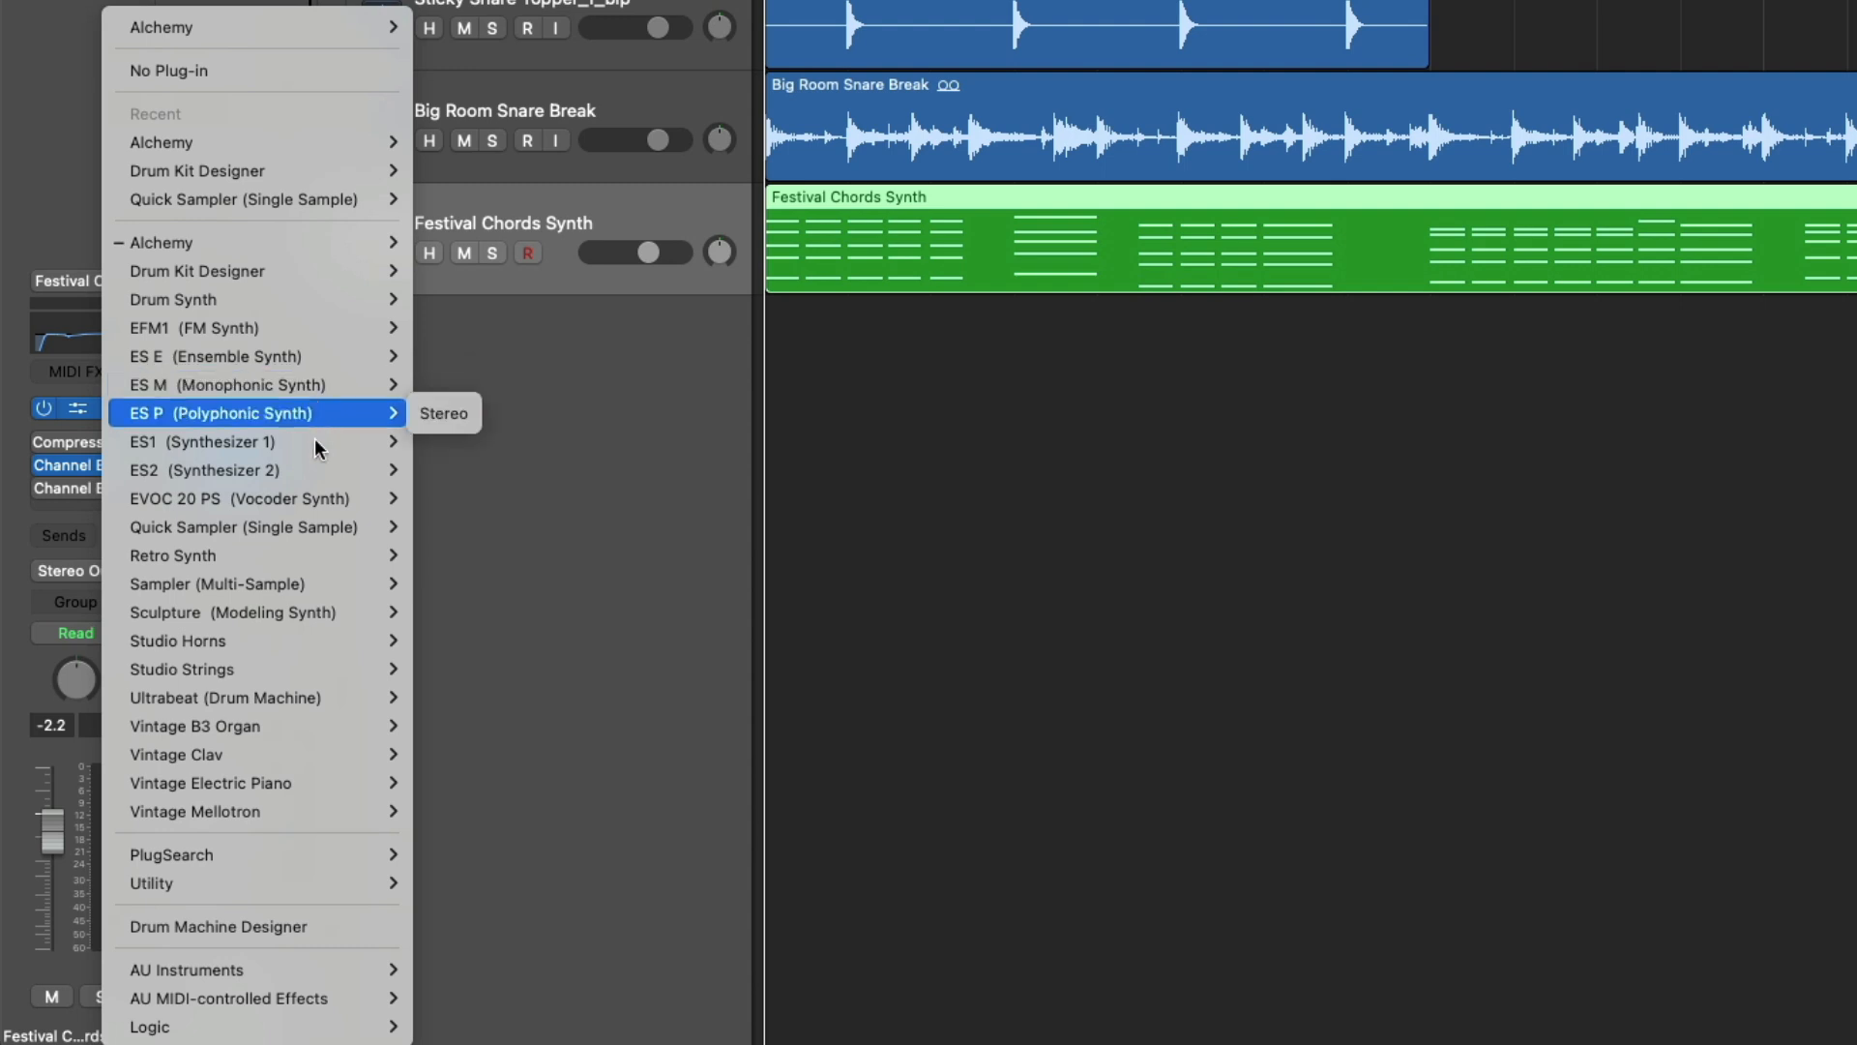
mouse_move(311, 586)
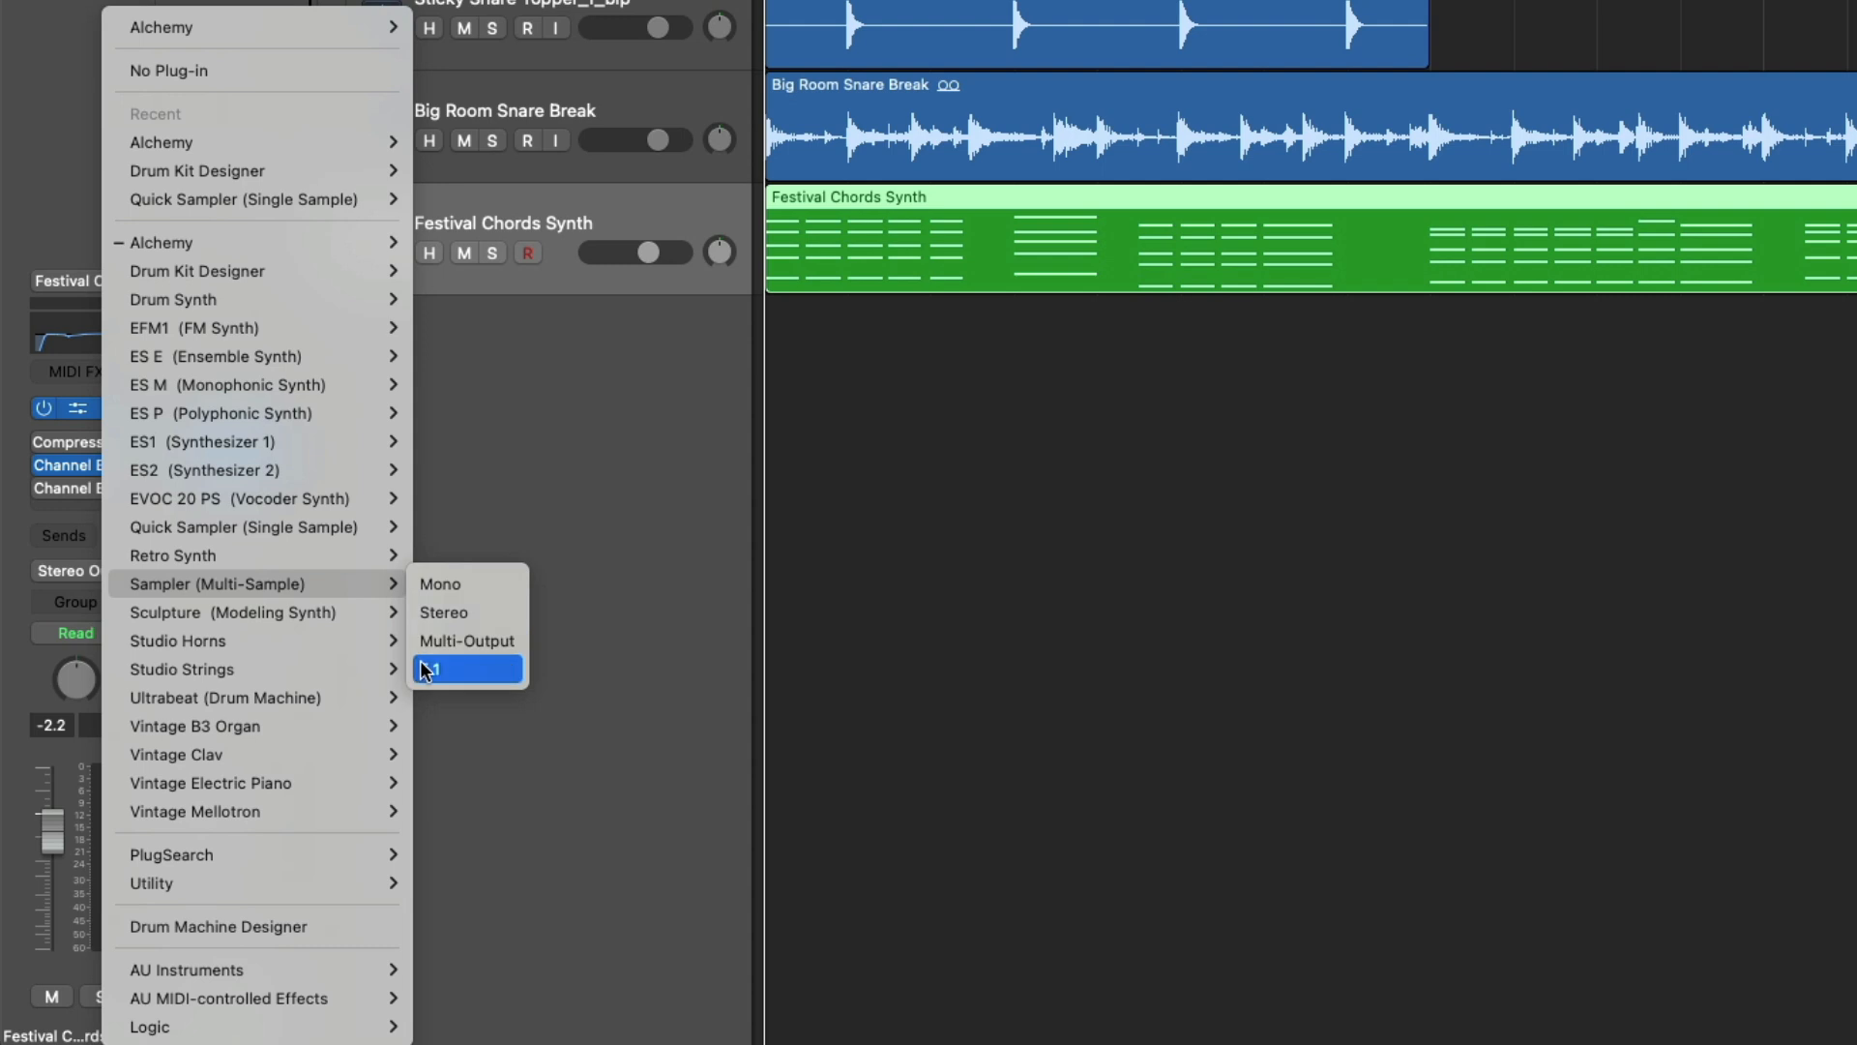
mouse_move(353, 243)
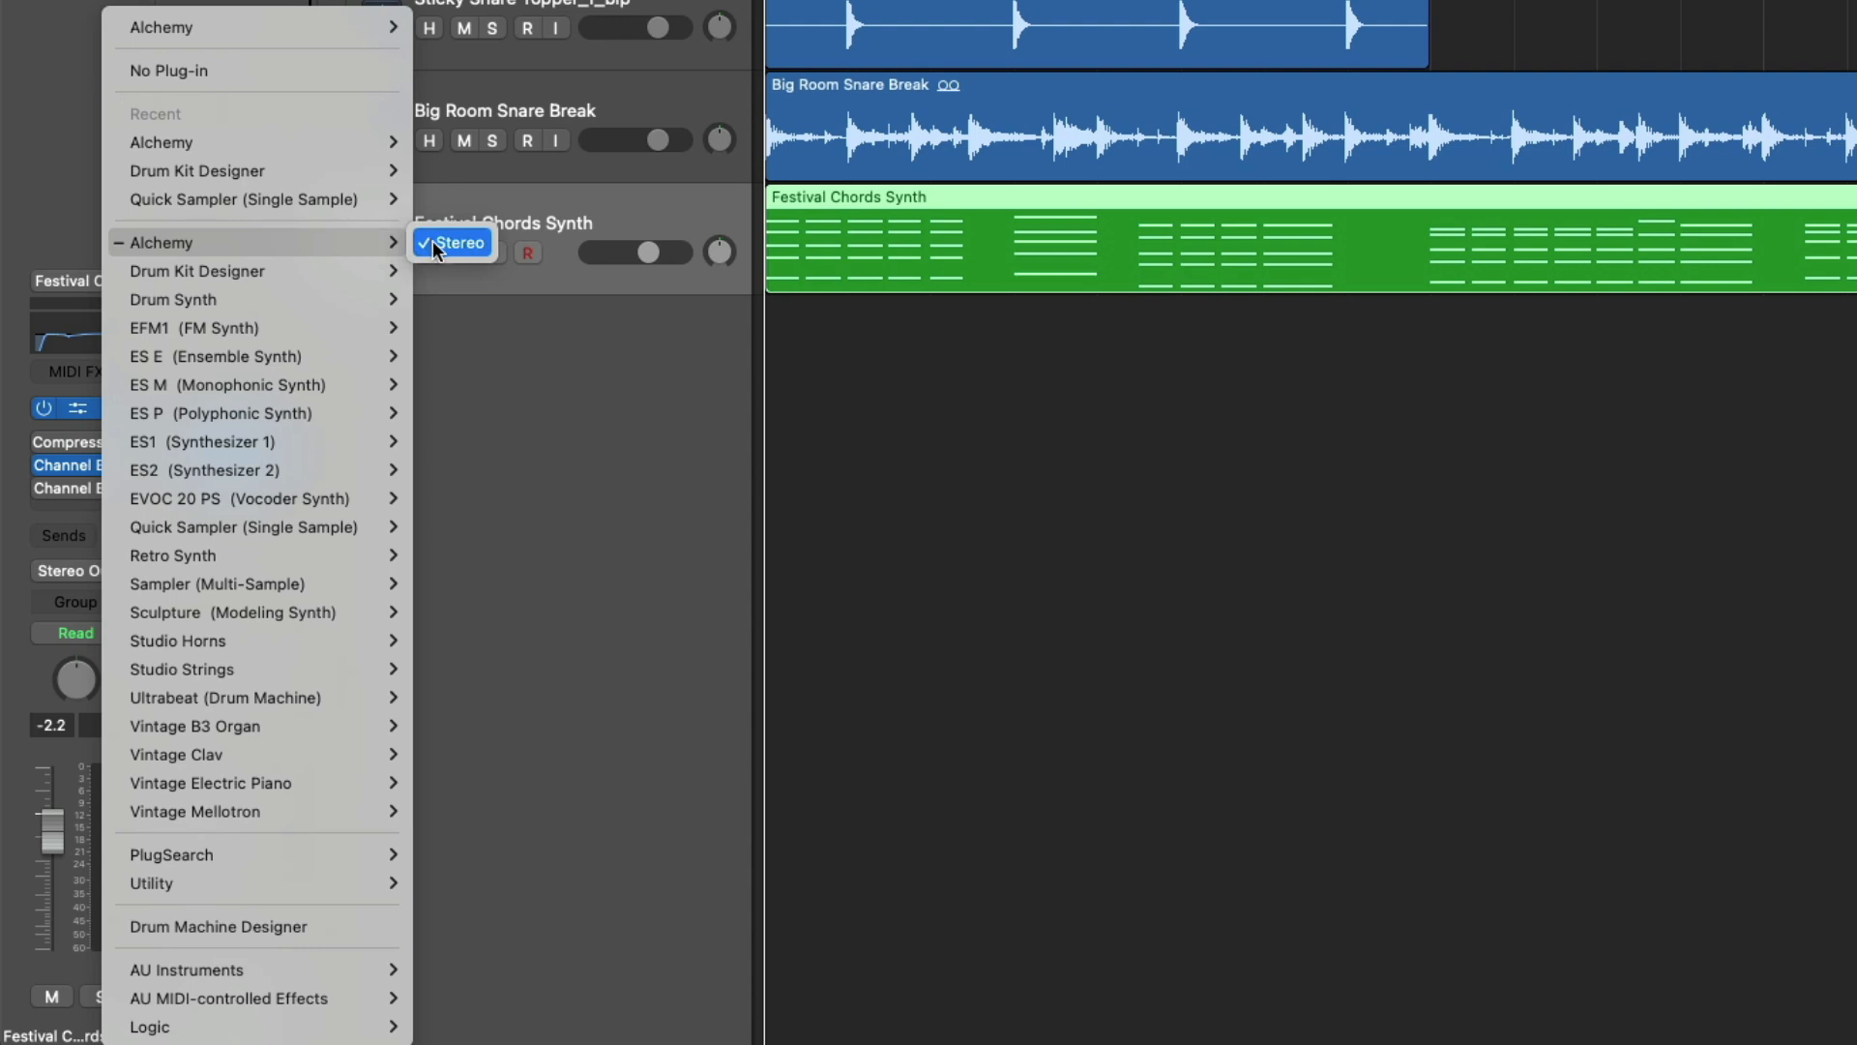
click(490, 318)
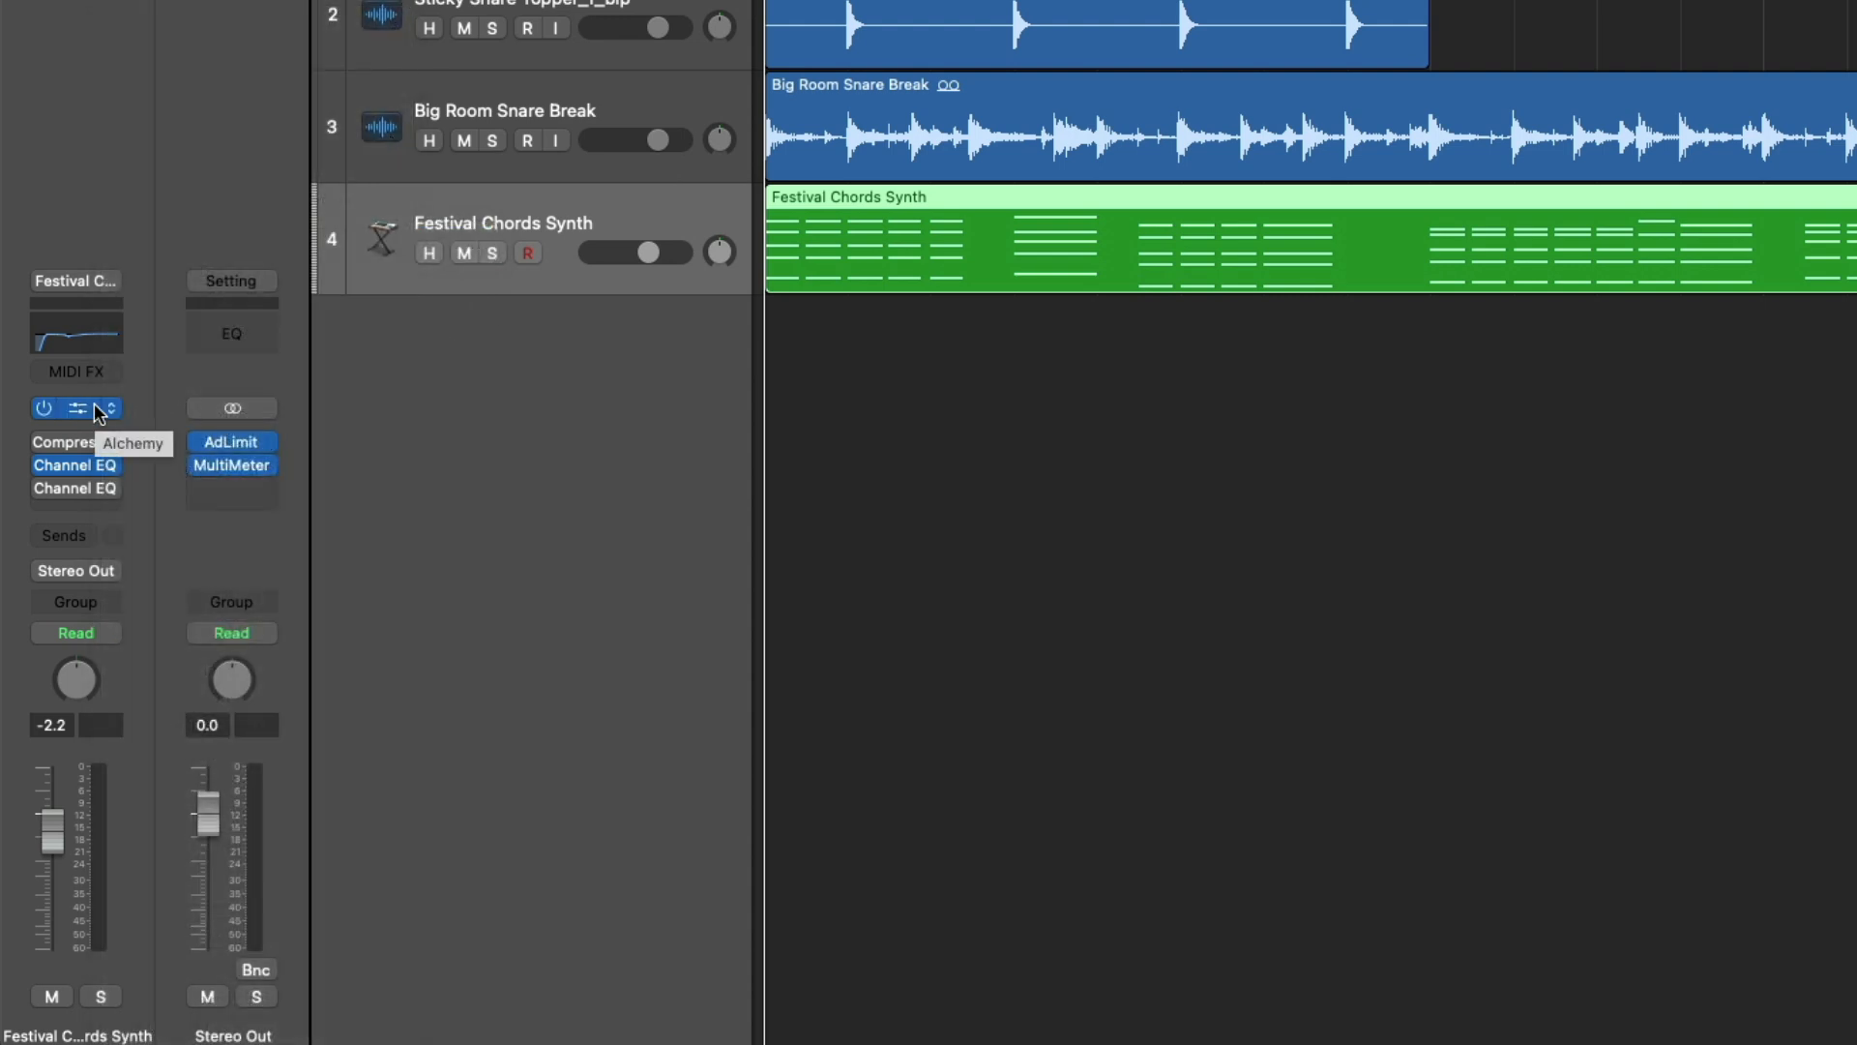
- Set the last Channel EQ on the Festival Chords Synth channel to its mono version
click(108, 485)
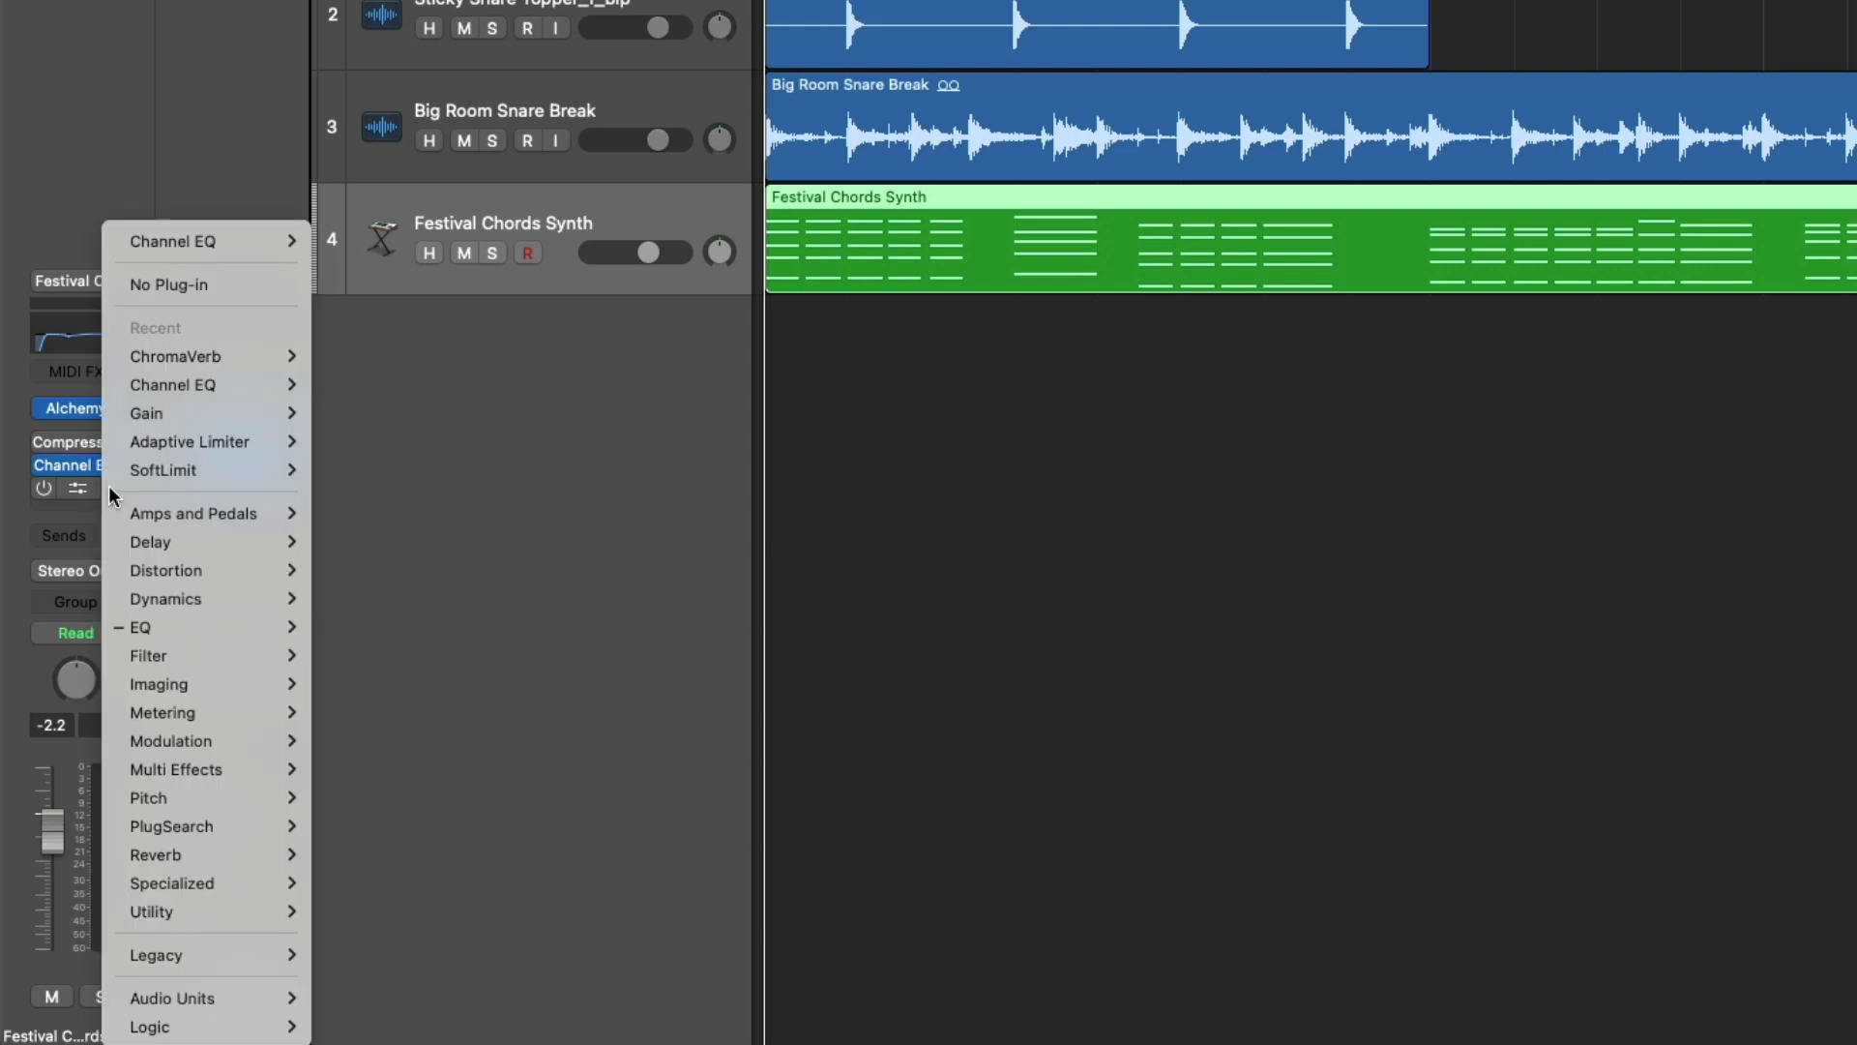
mouse_move(158, 392)
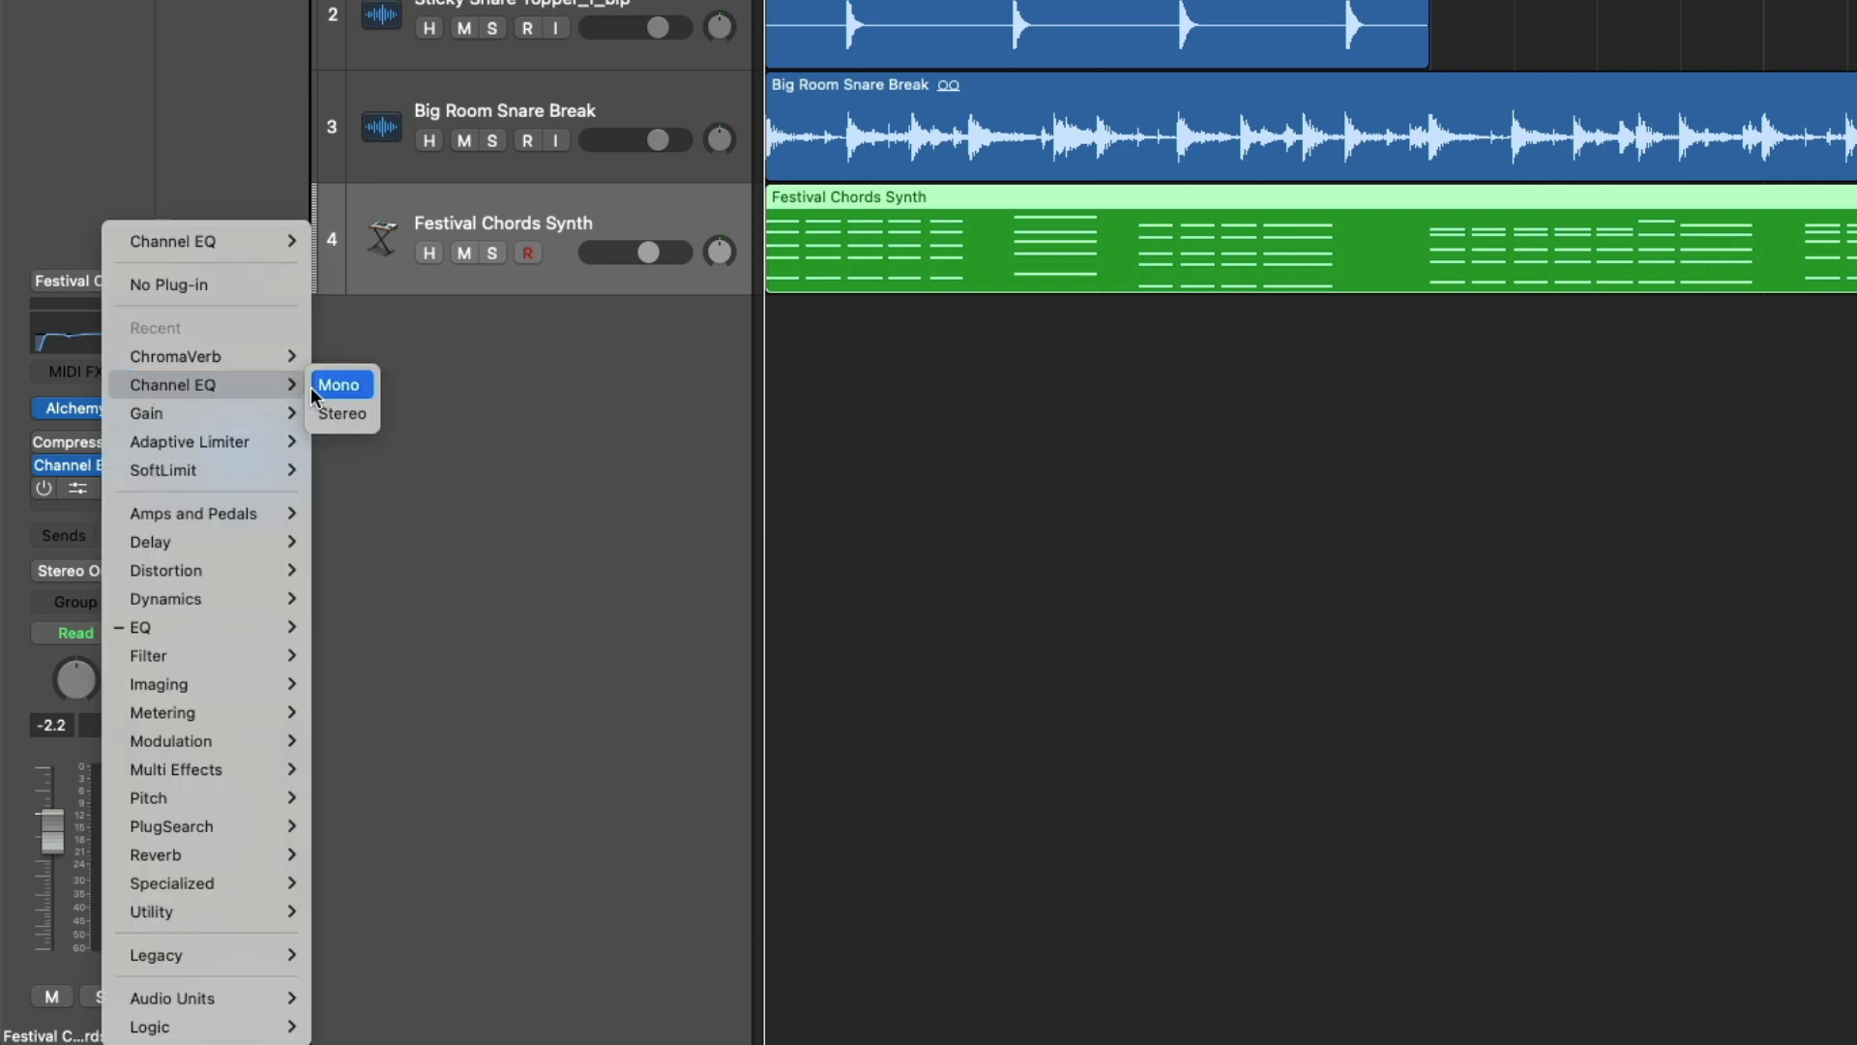
click(339, 385)
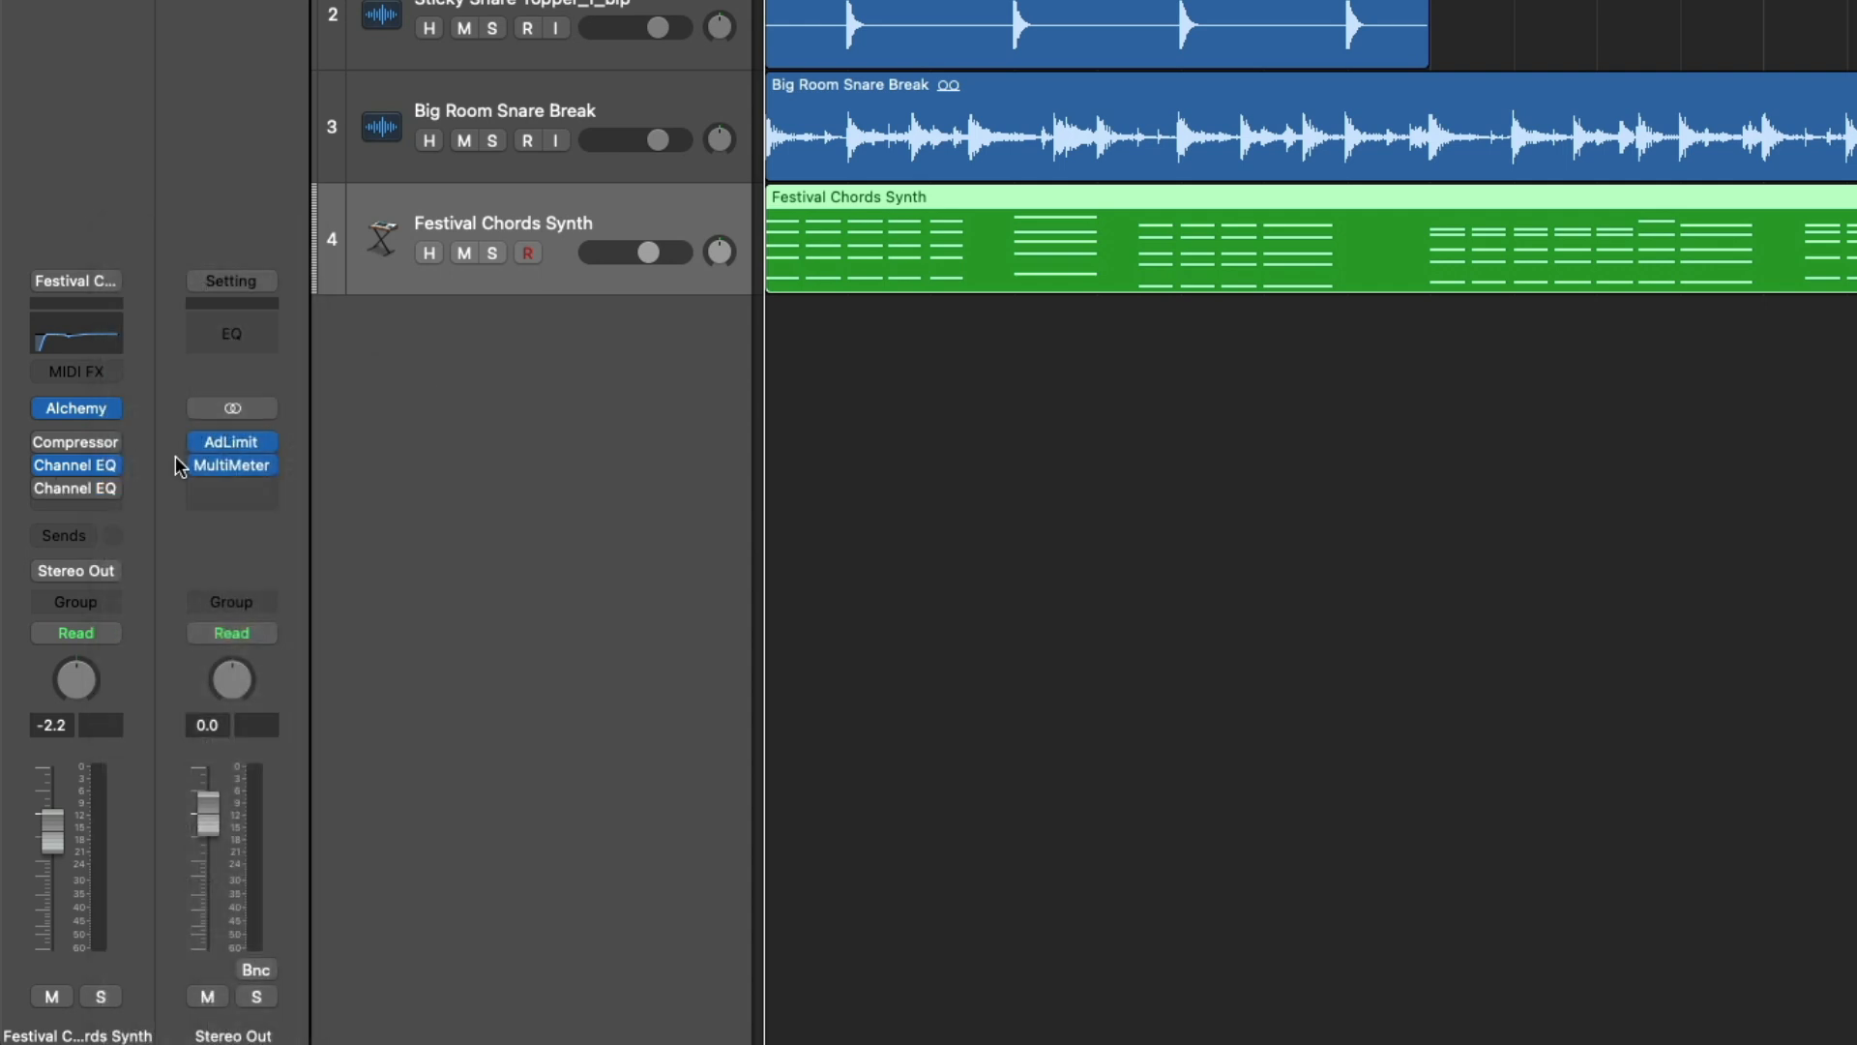
- Insert a mono Gain utility plug-in after the last Channel EQ on Festival Chords Synth and close its window
click(78, 504)
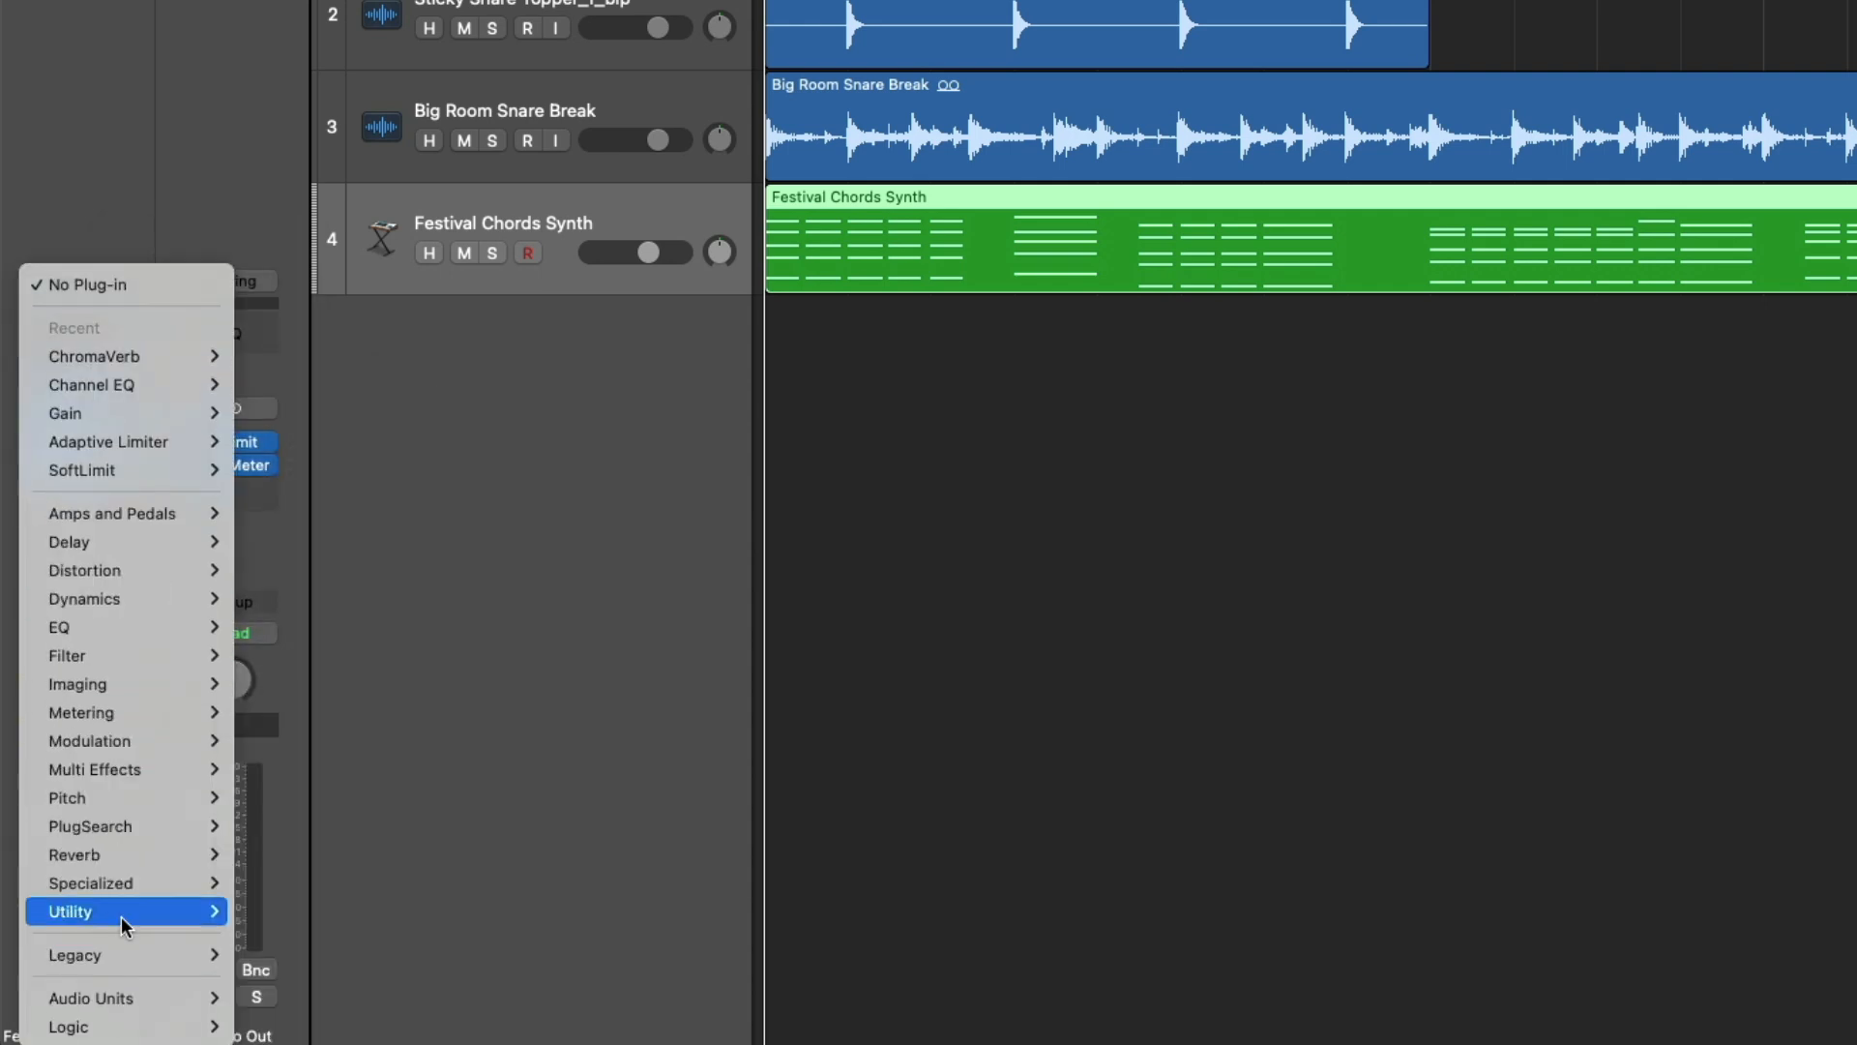
mouse_move(120, 915)
mouse_move(281, 936)
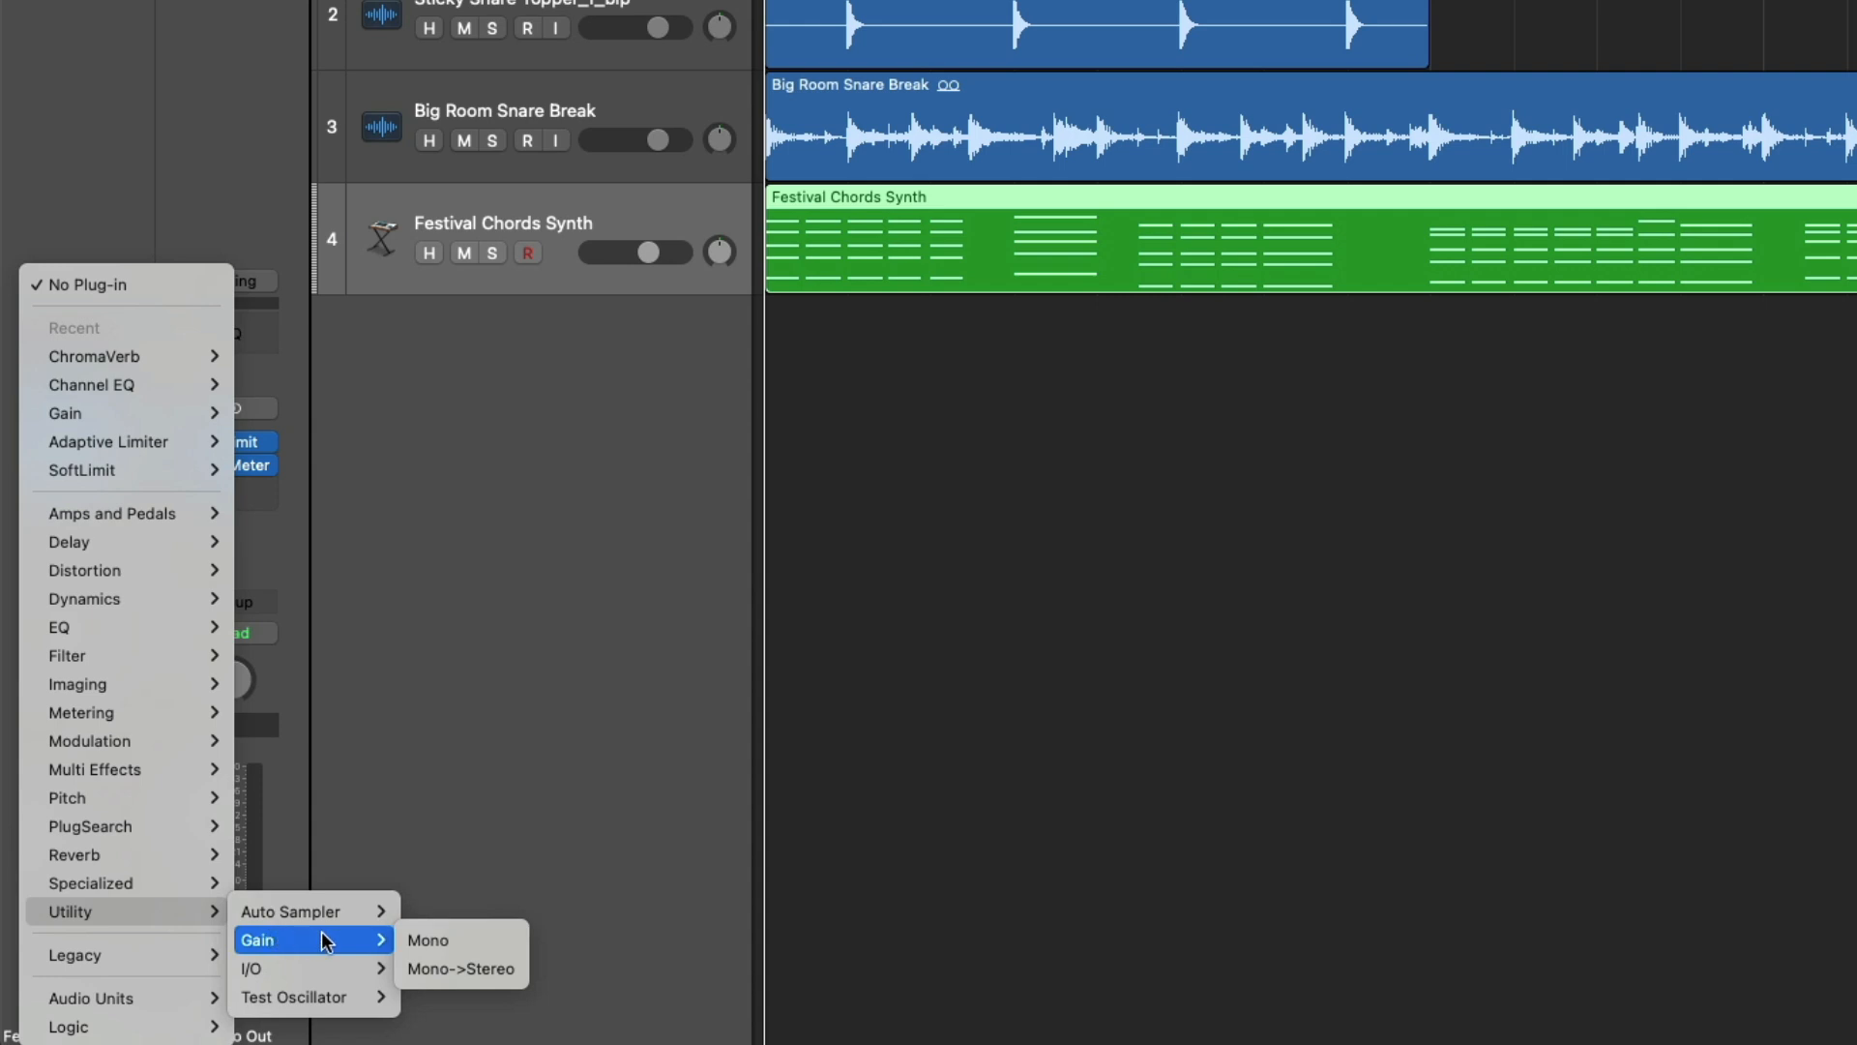
click(418, 942)
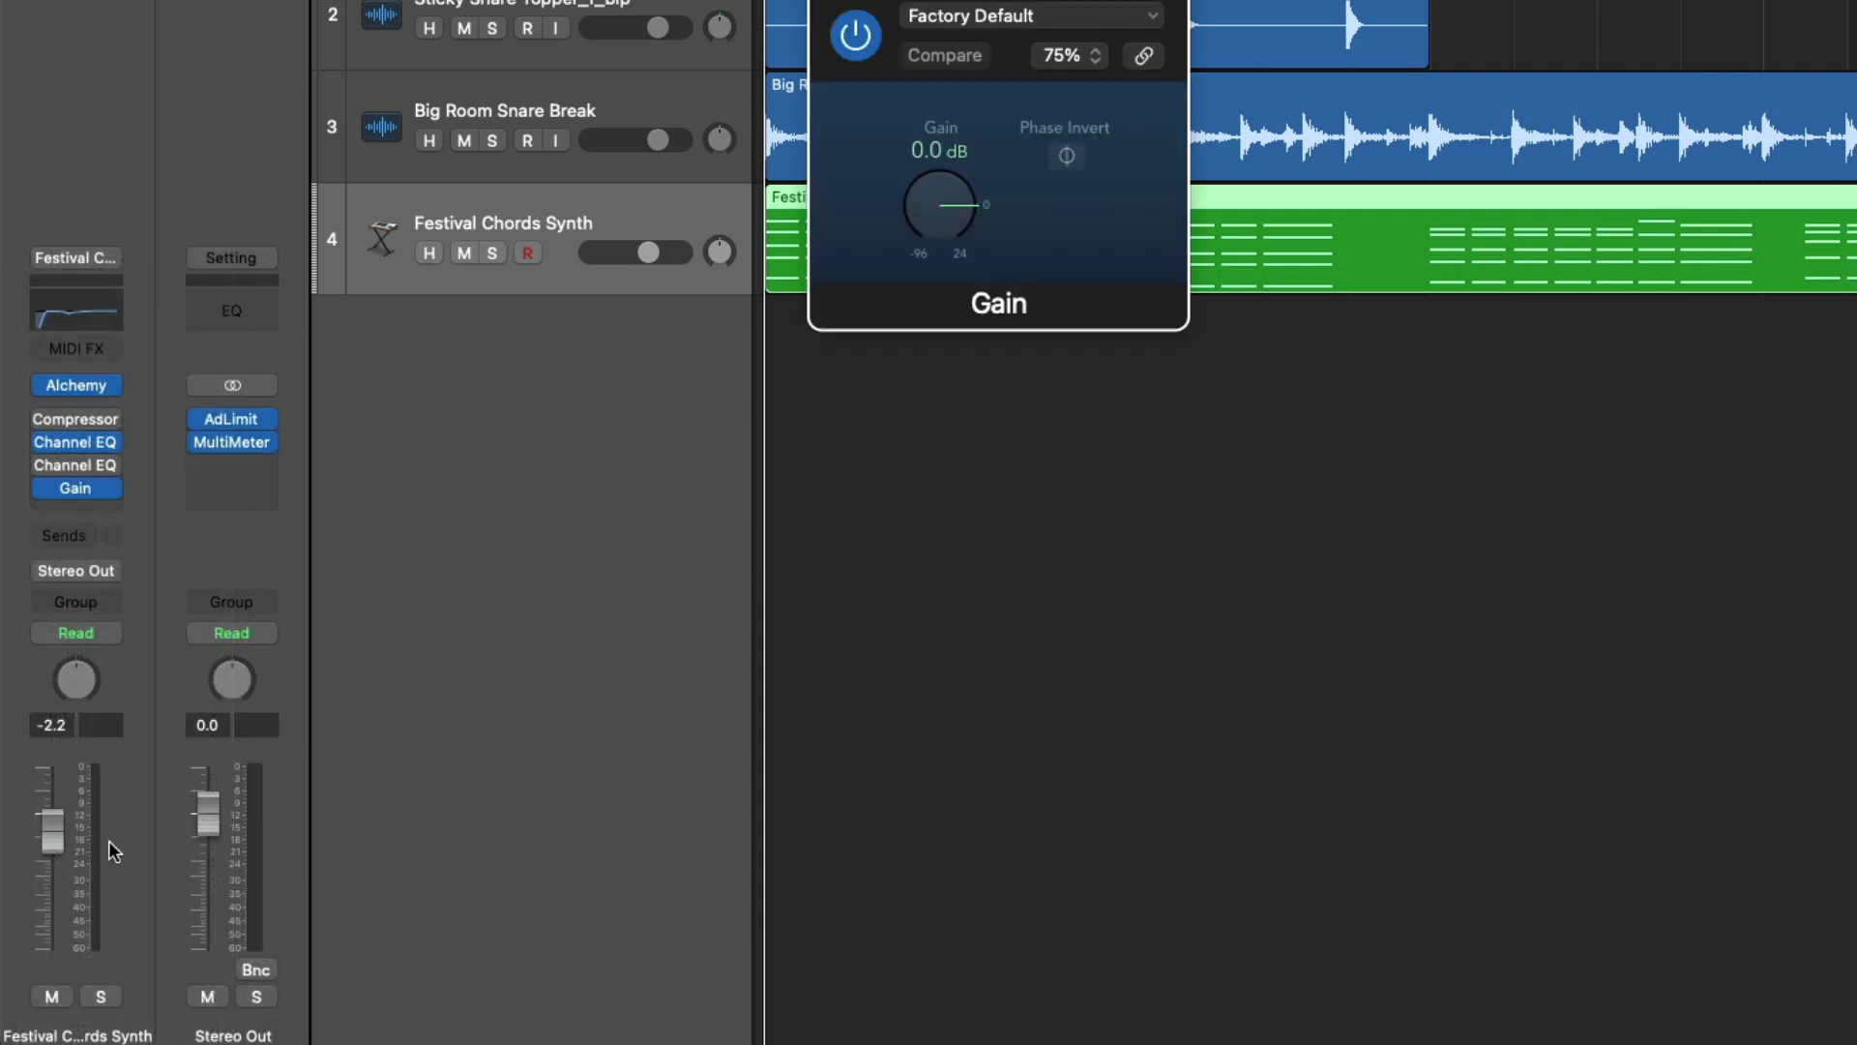
key(super+w)
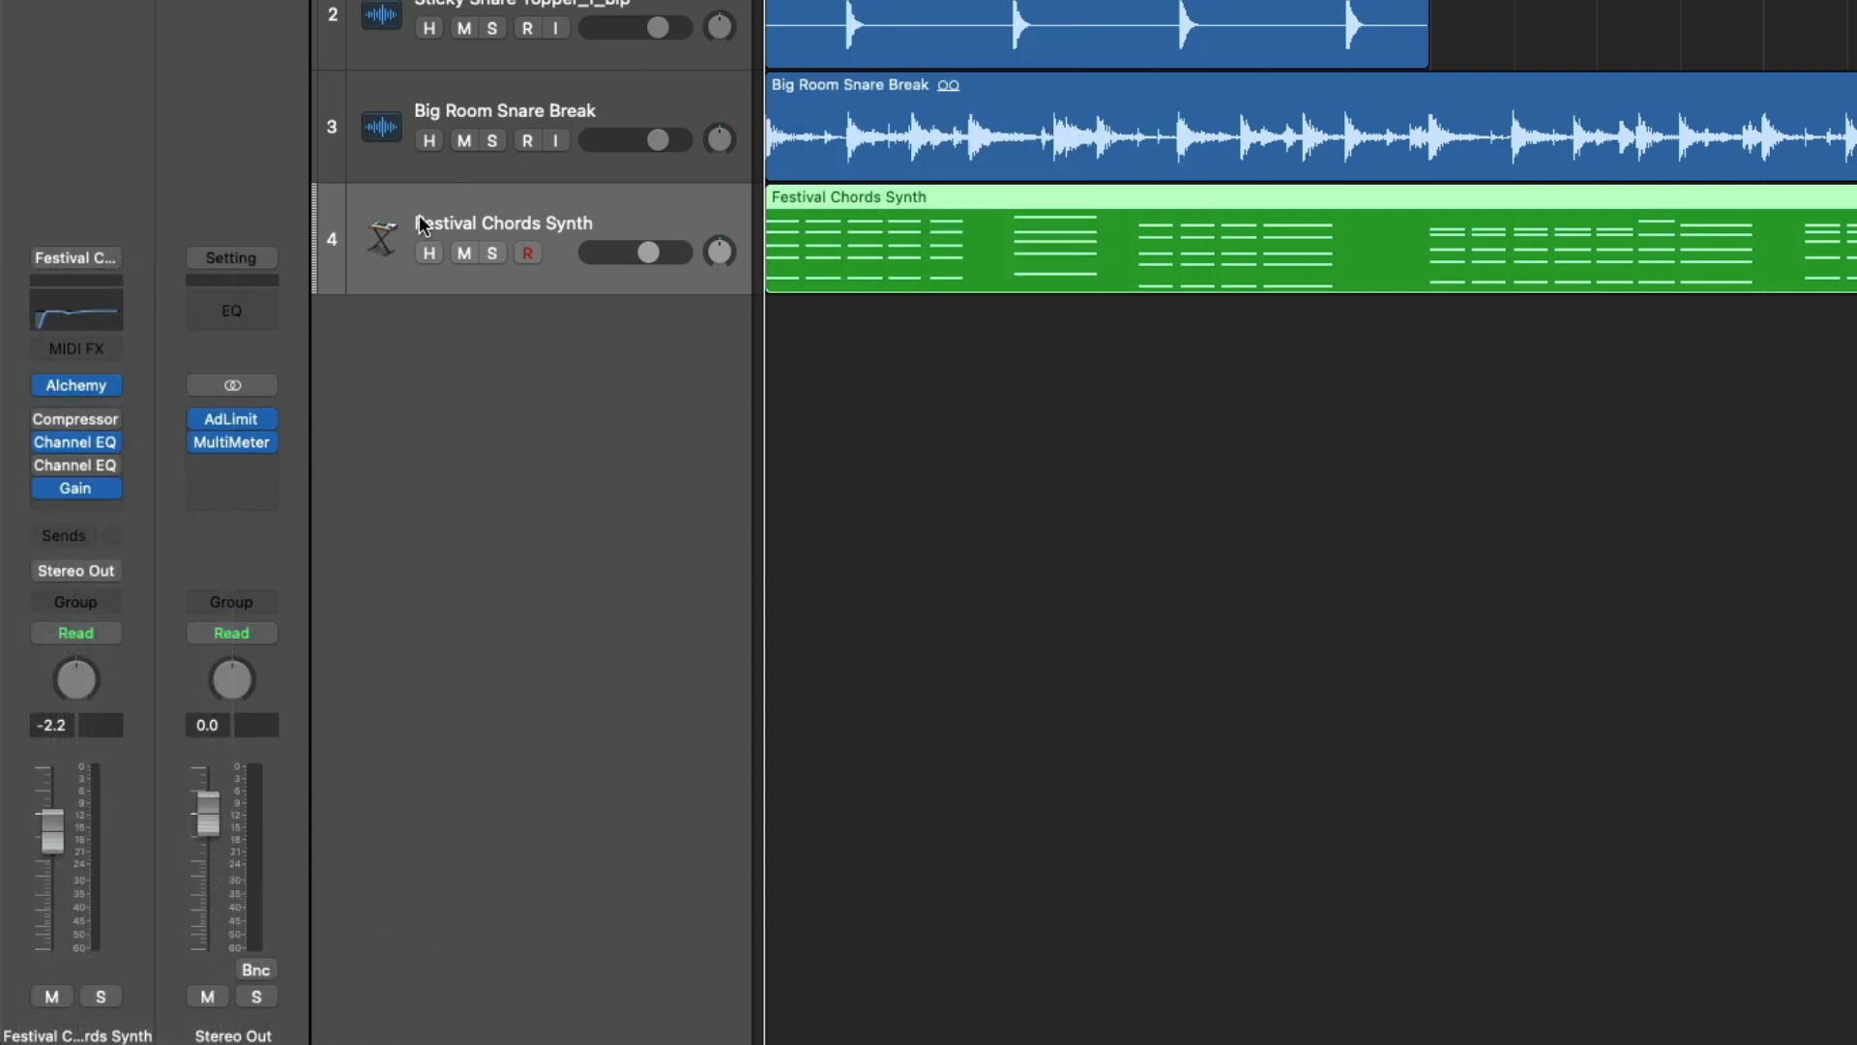
- Remove the Gain, both Channel EQs and the Compressor from the Festival Chords Synth channel
click(113, 489)
key(Return)
click(113, 487)
key(Return)
click(114, 488)
key(Return)
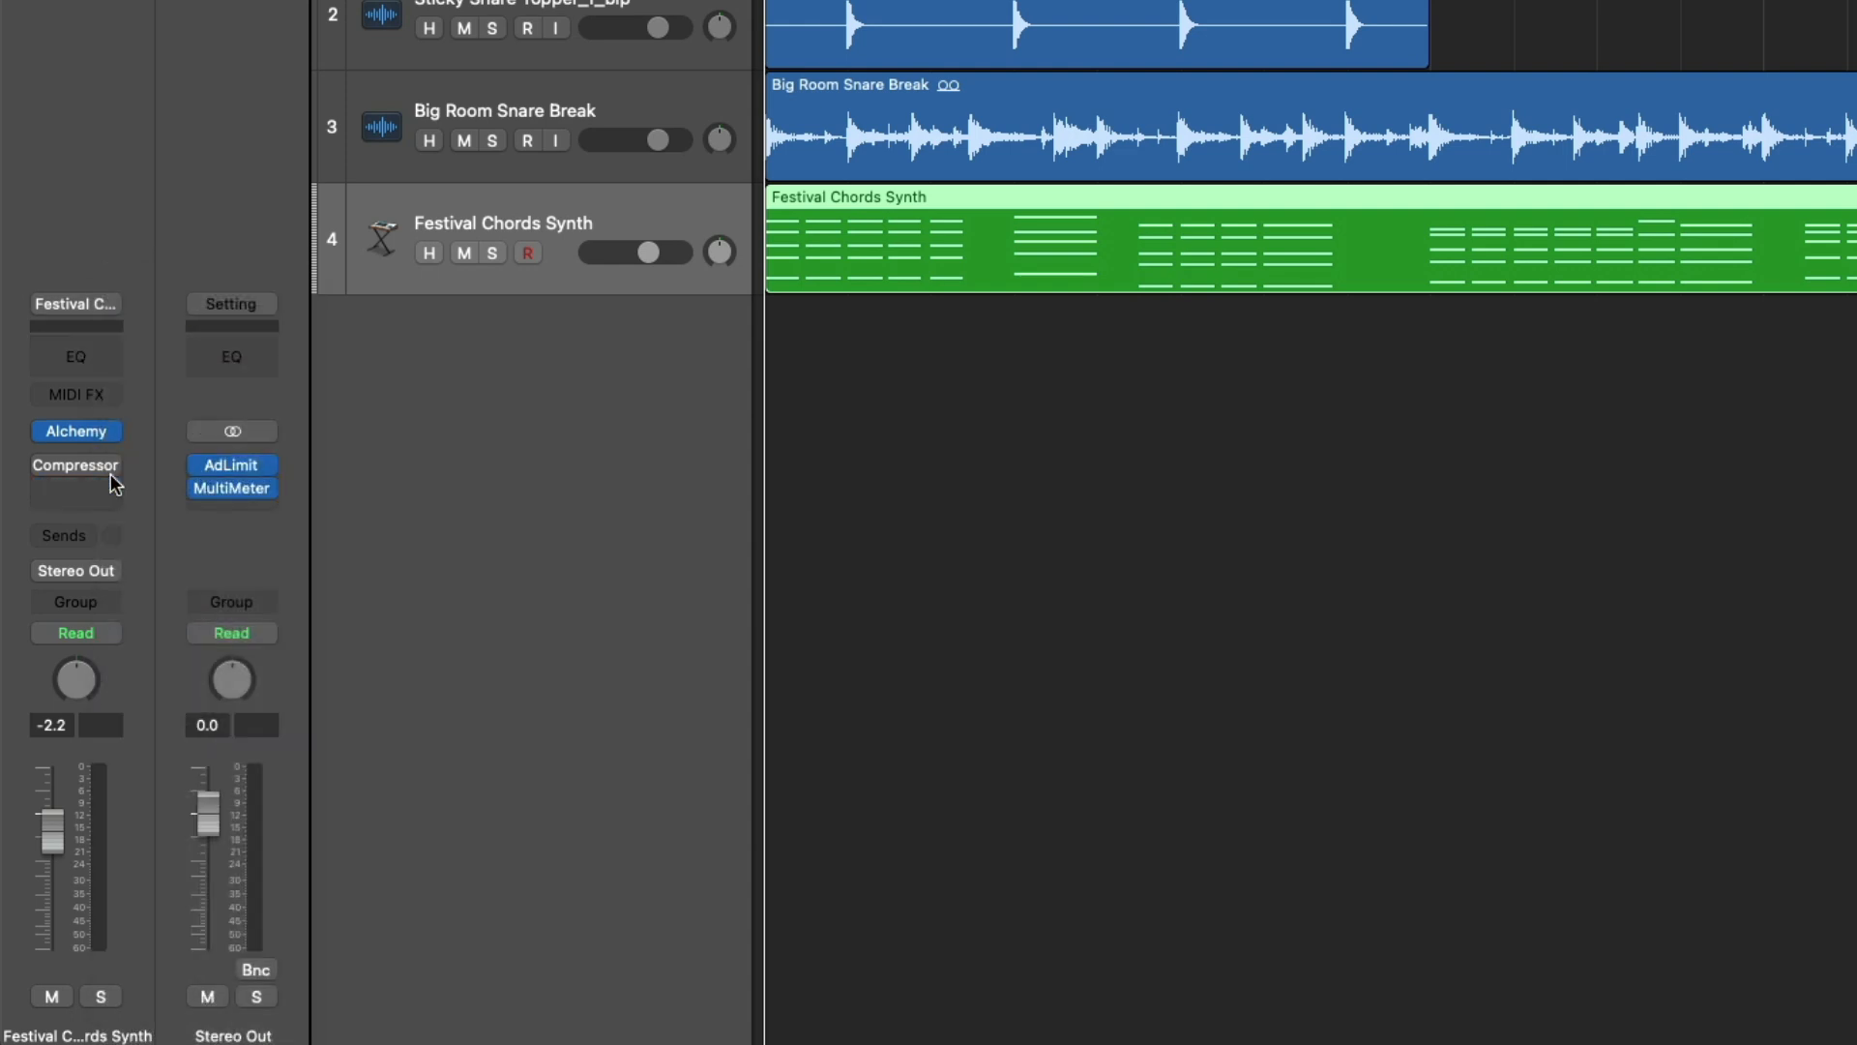
click(113, 471)
key(Return)
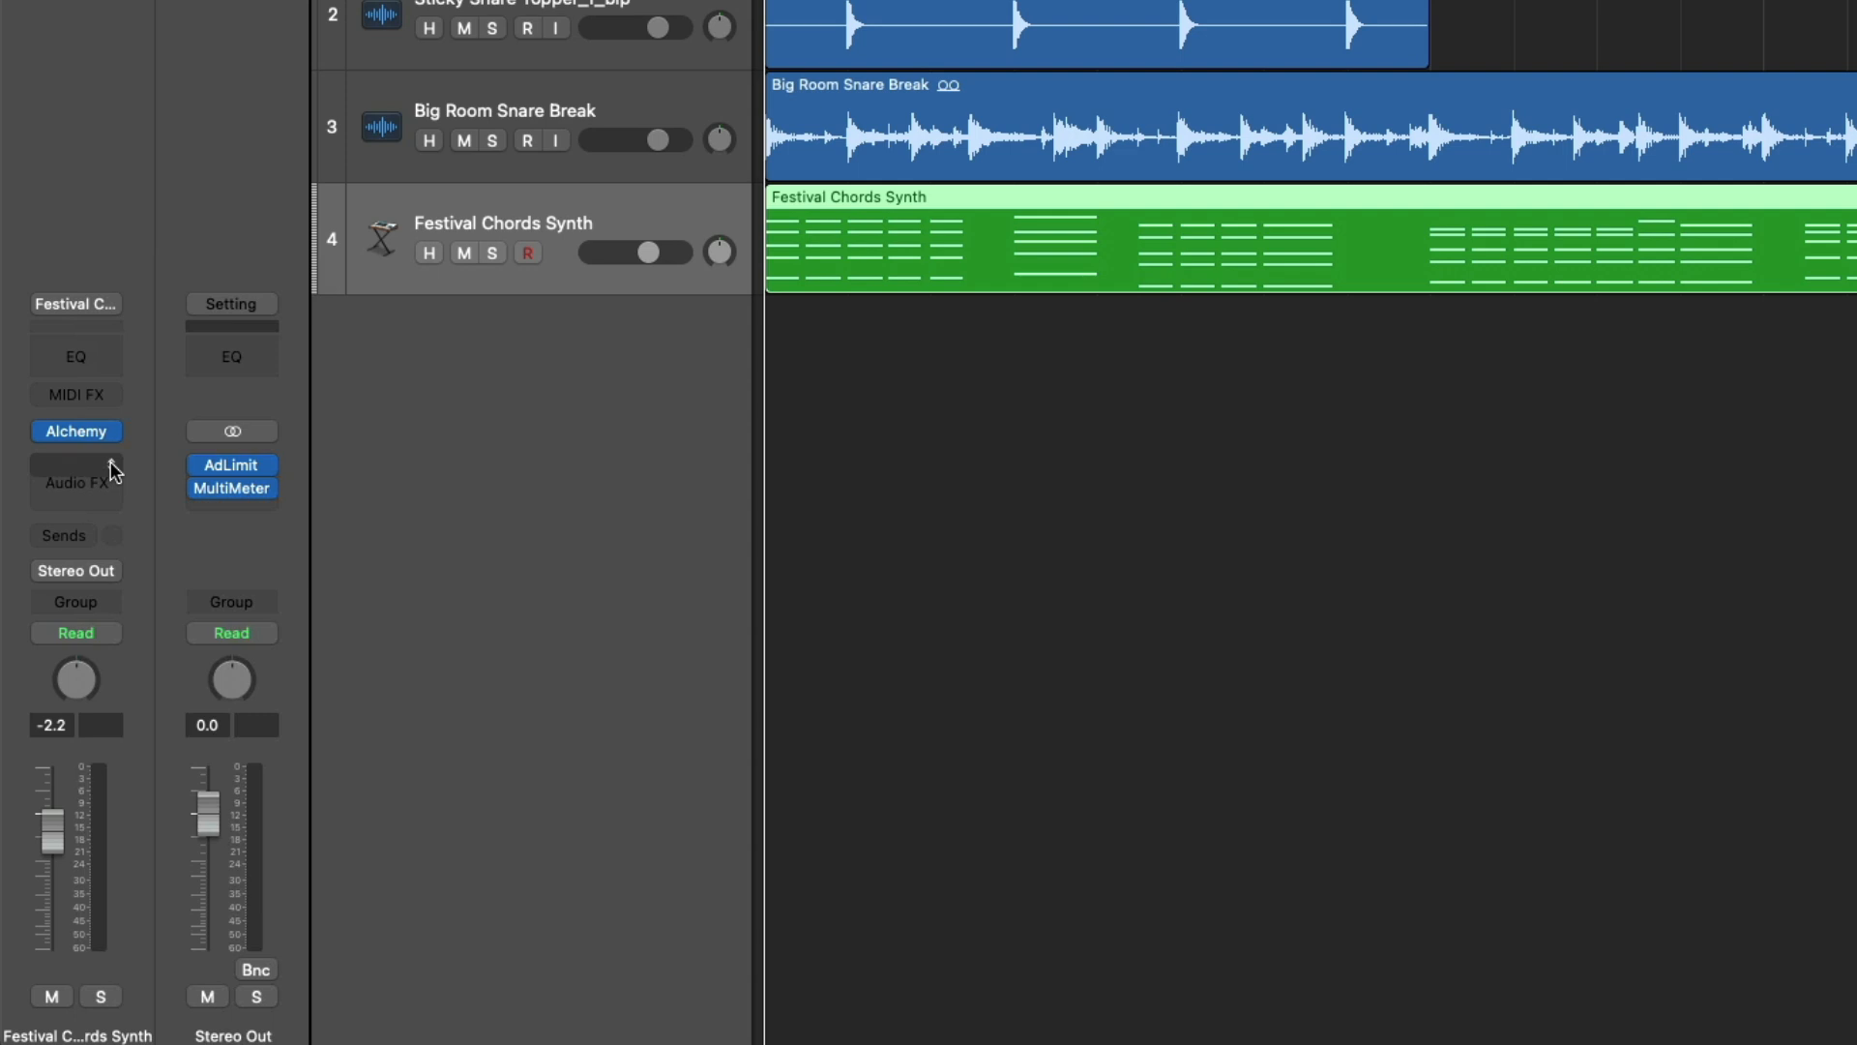
- Insert a mono Gain plug-in as the only audio effect after Alchemy on Festival Chords Synth and close its window
click(113, 471)
mouse_move(193, 535)
click(257, 538)
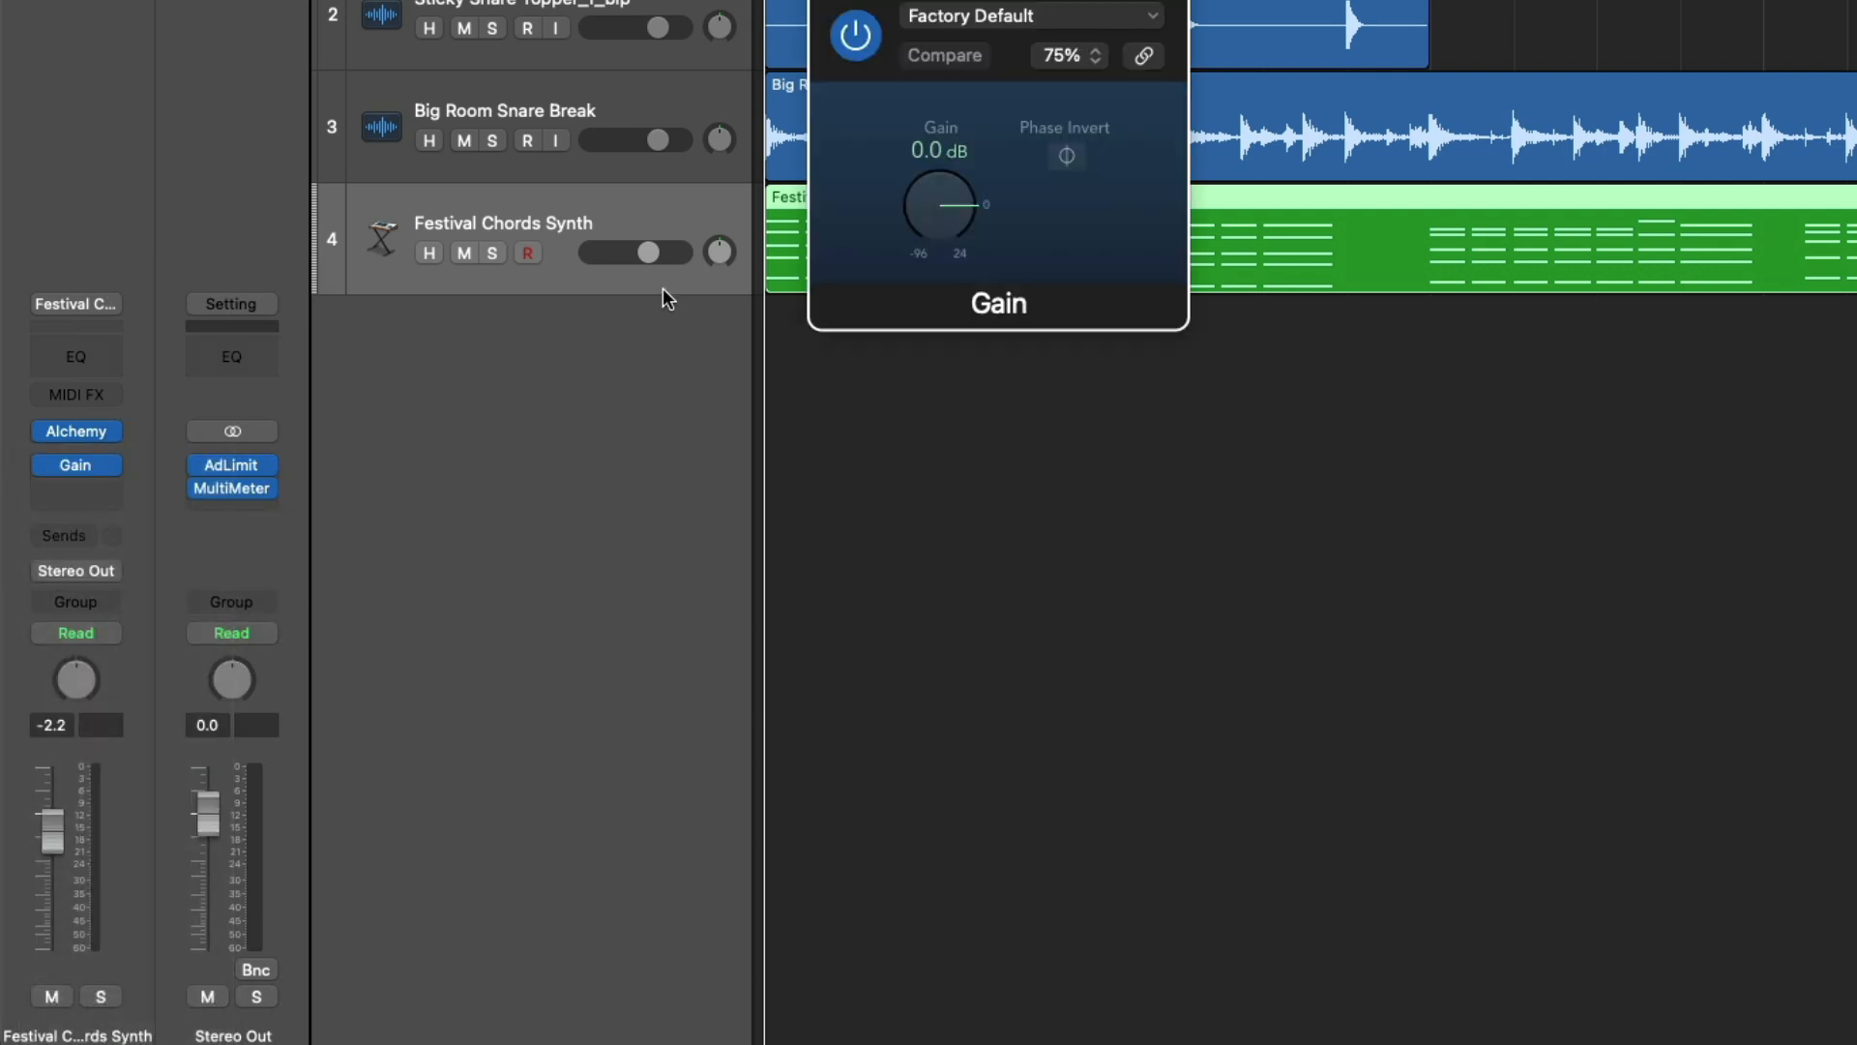
click(824, 0)
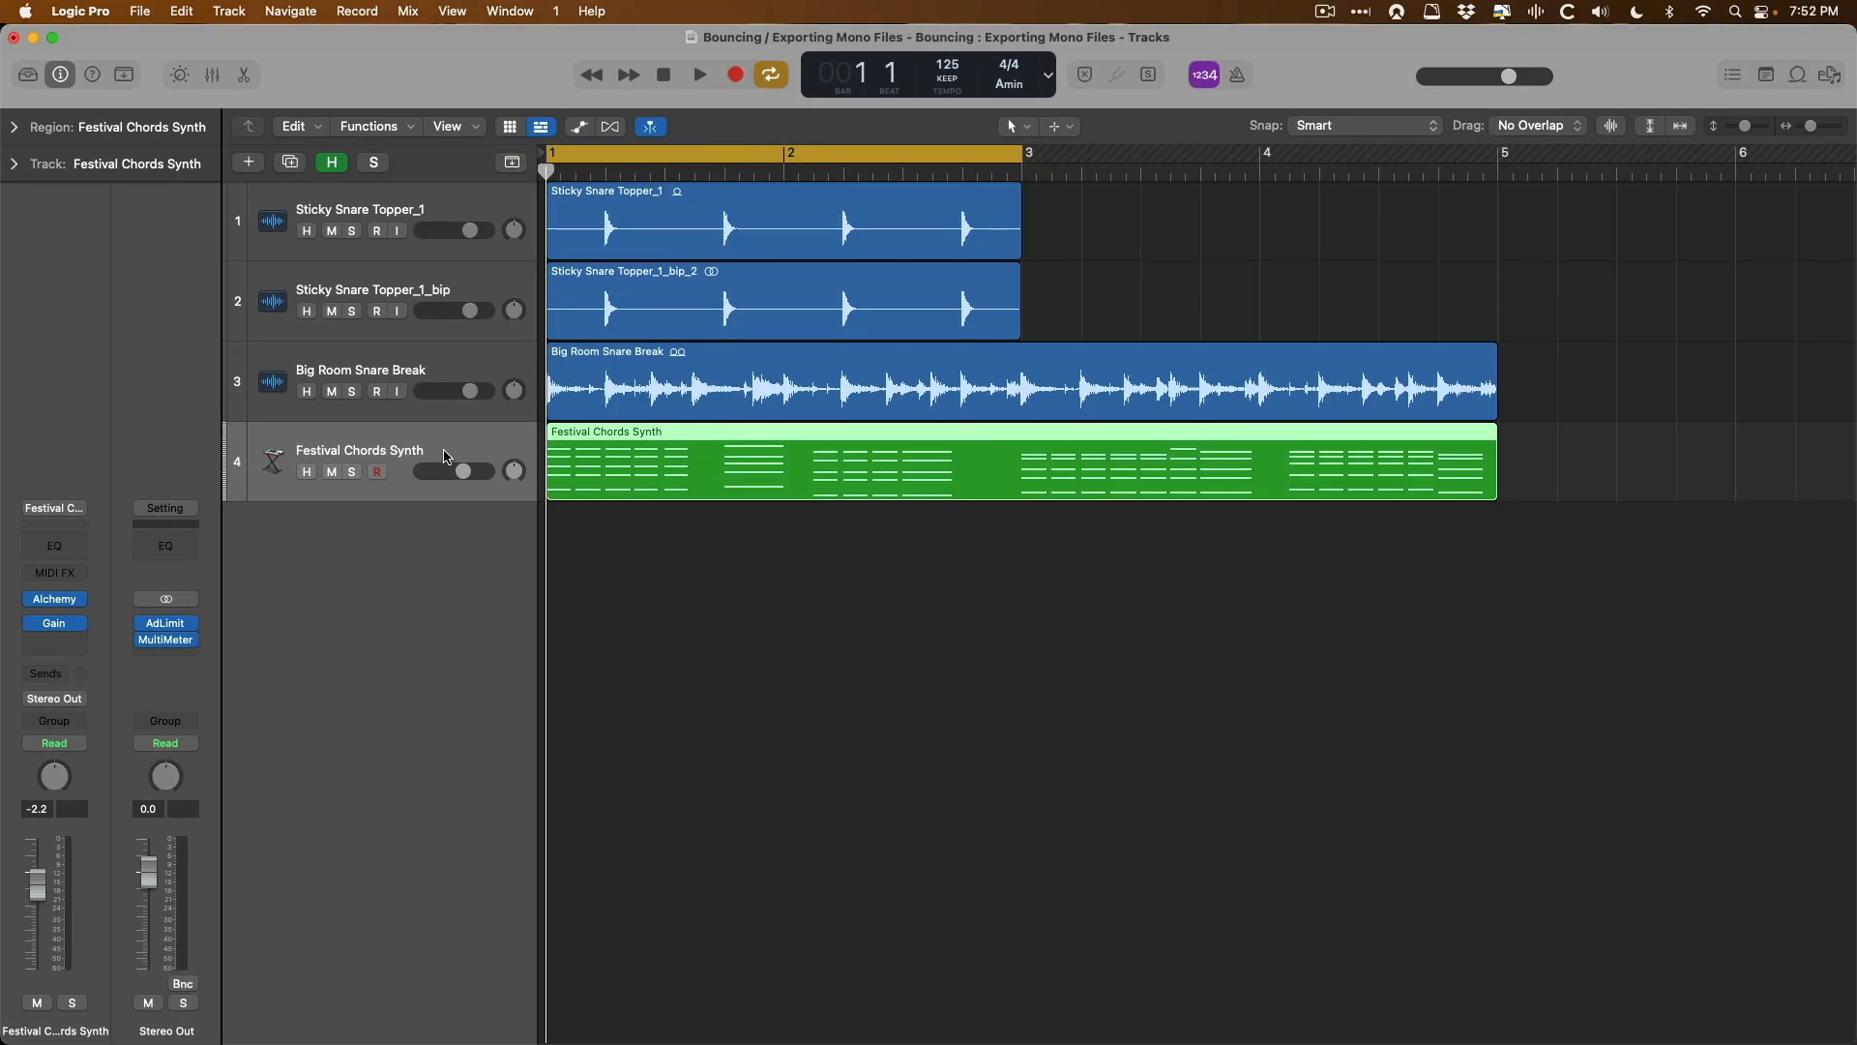
- Export the Festival Chords Synth track to the Desktop as a 24-bit AIFF without volume/pan automation
key(super+b)
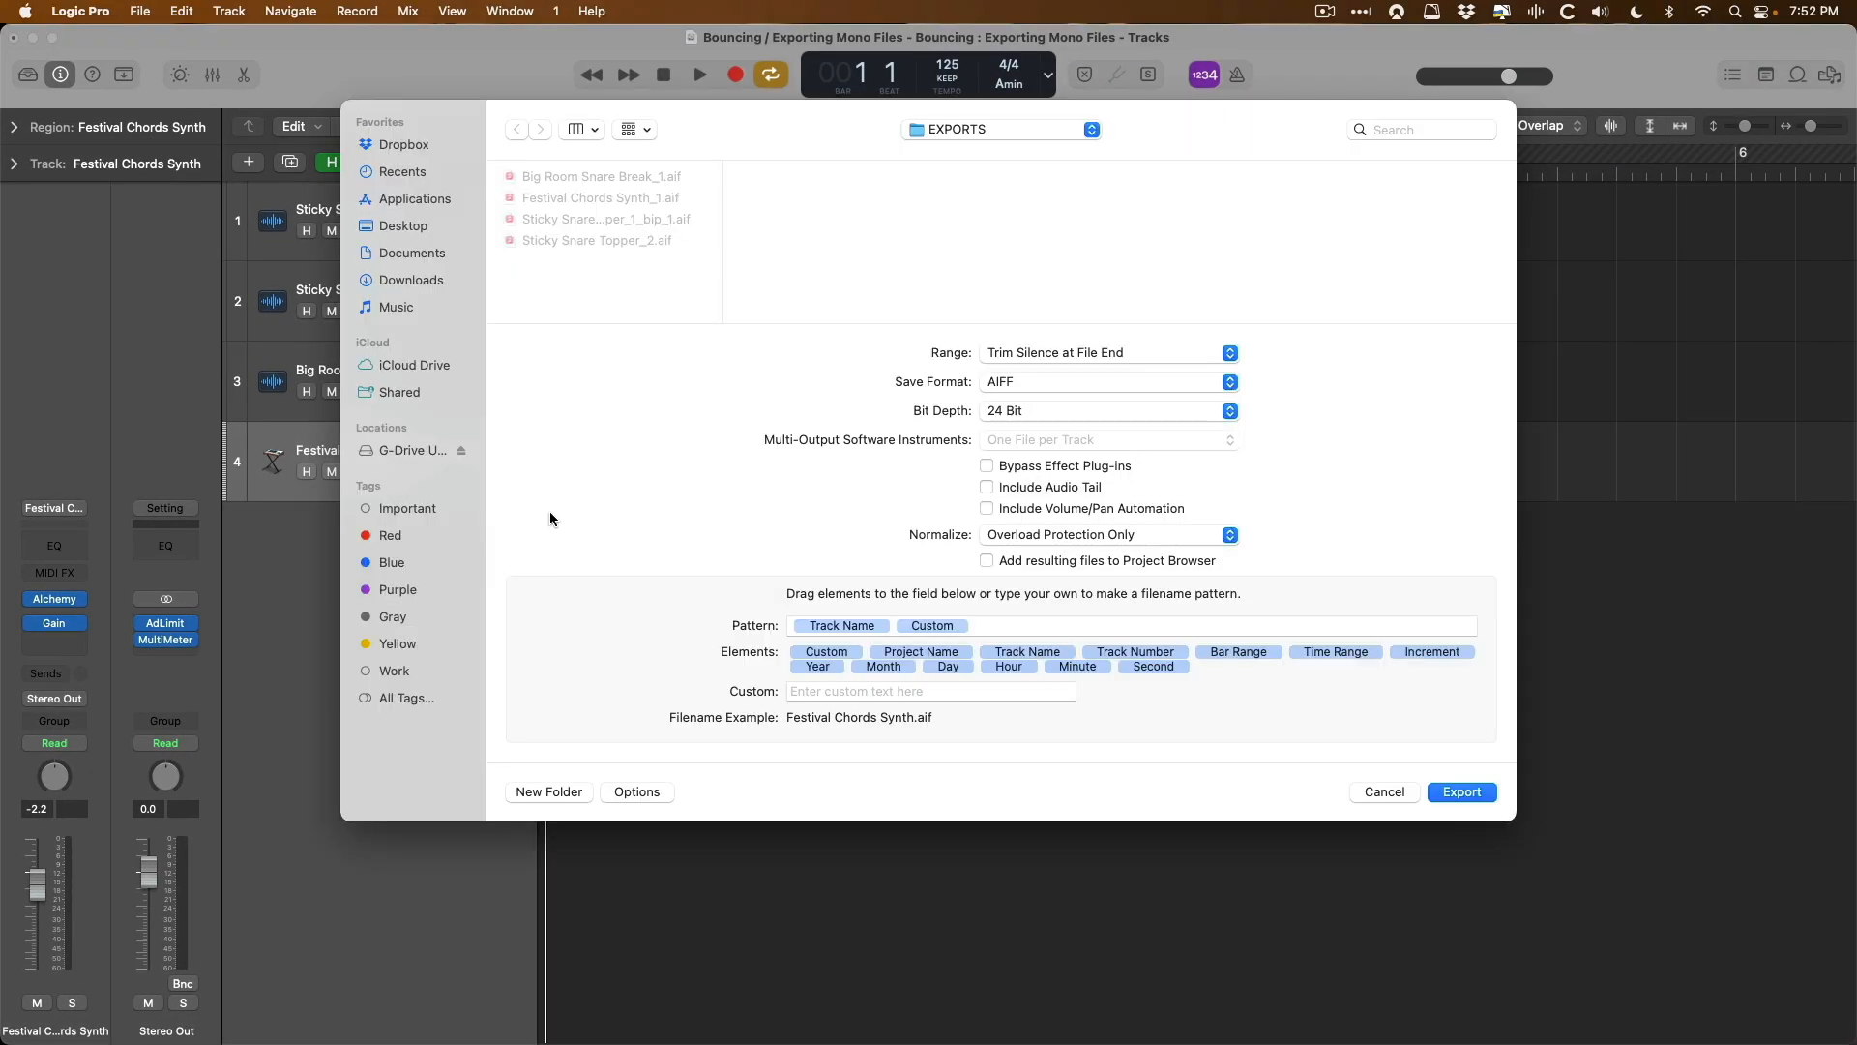
click(954, 129)
click(953, 149)
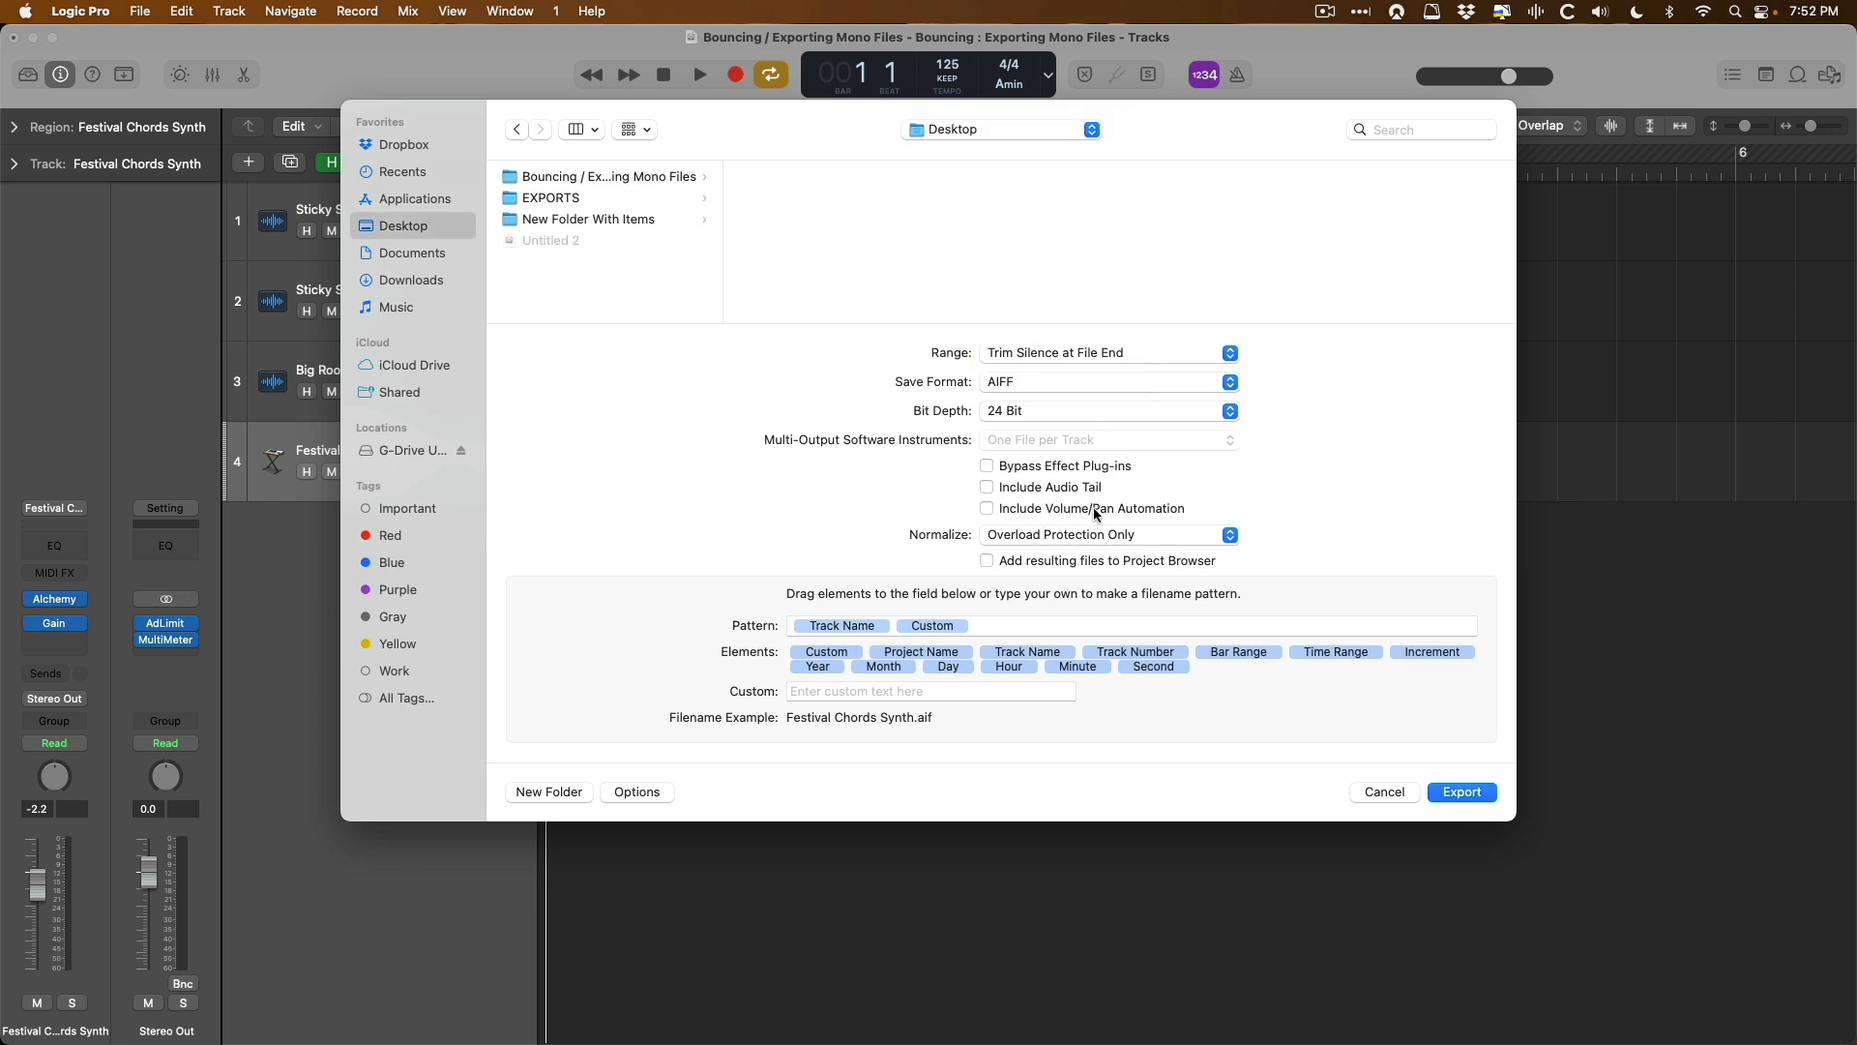
click(1475, 795)
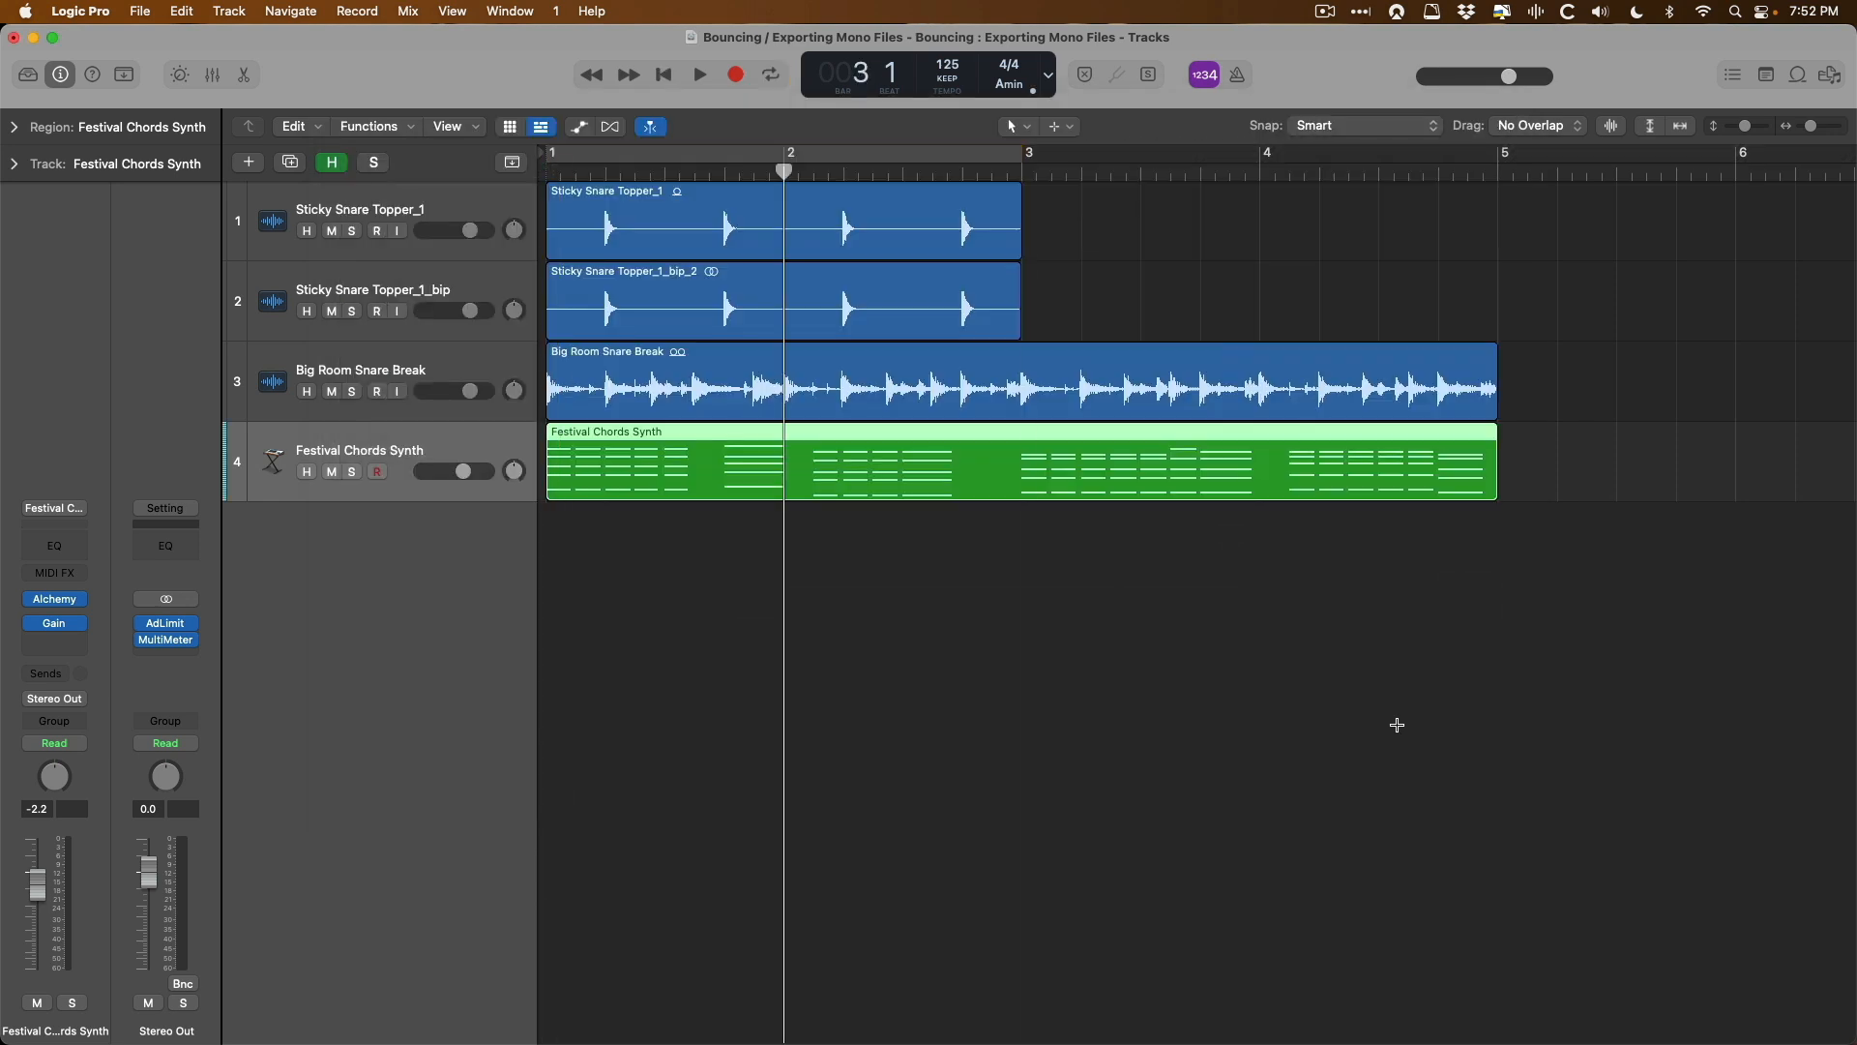
- Switch to Finder, add the exported Festival Chords Synth_2 file to the Logic Pro project at bar 1, and inspect its channel format
key(super+Tab)
drag(1301, 490, 549, 480)
click(608, 632)
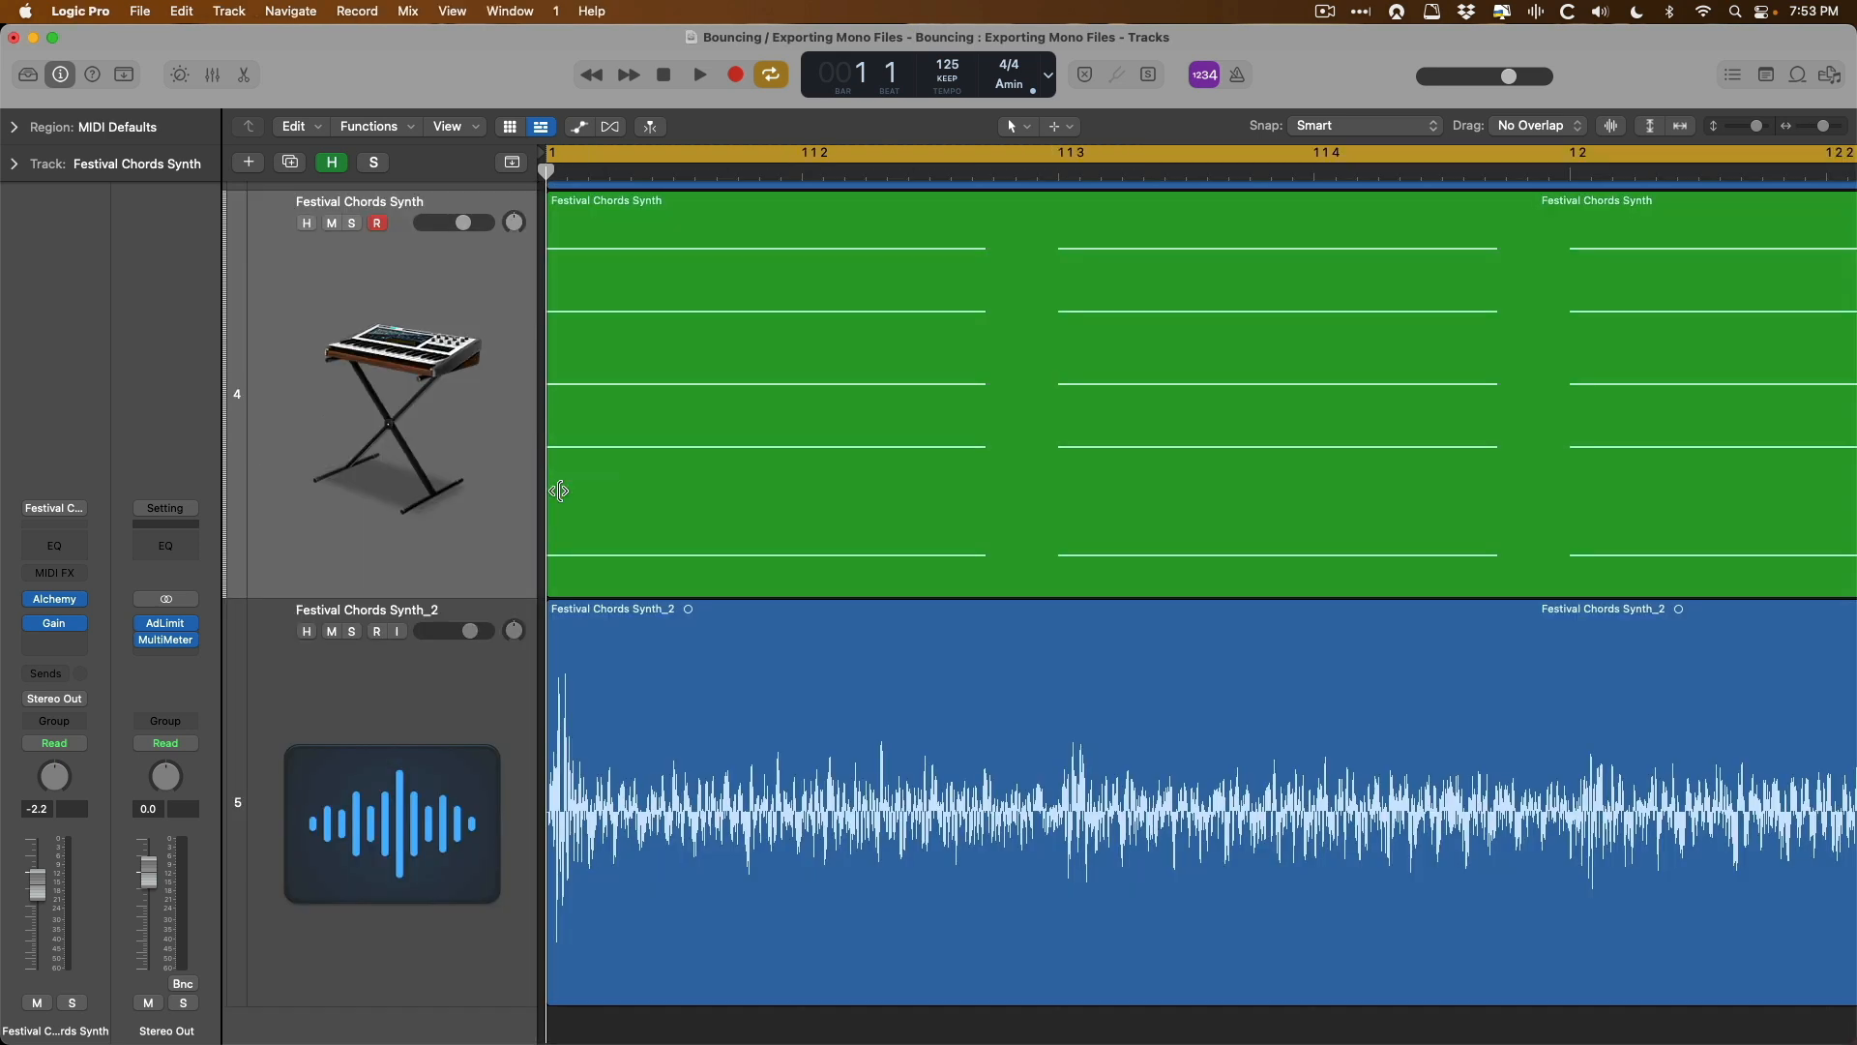
scroll(784, 683, down, 3)
click(428, 721)
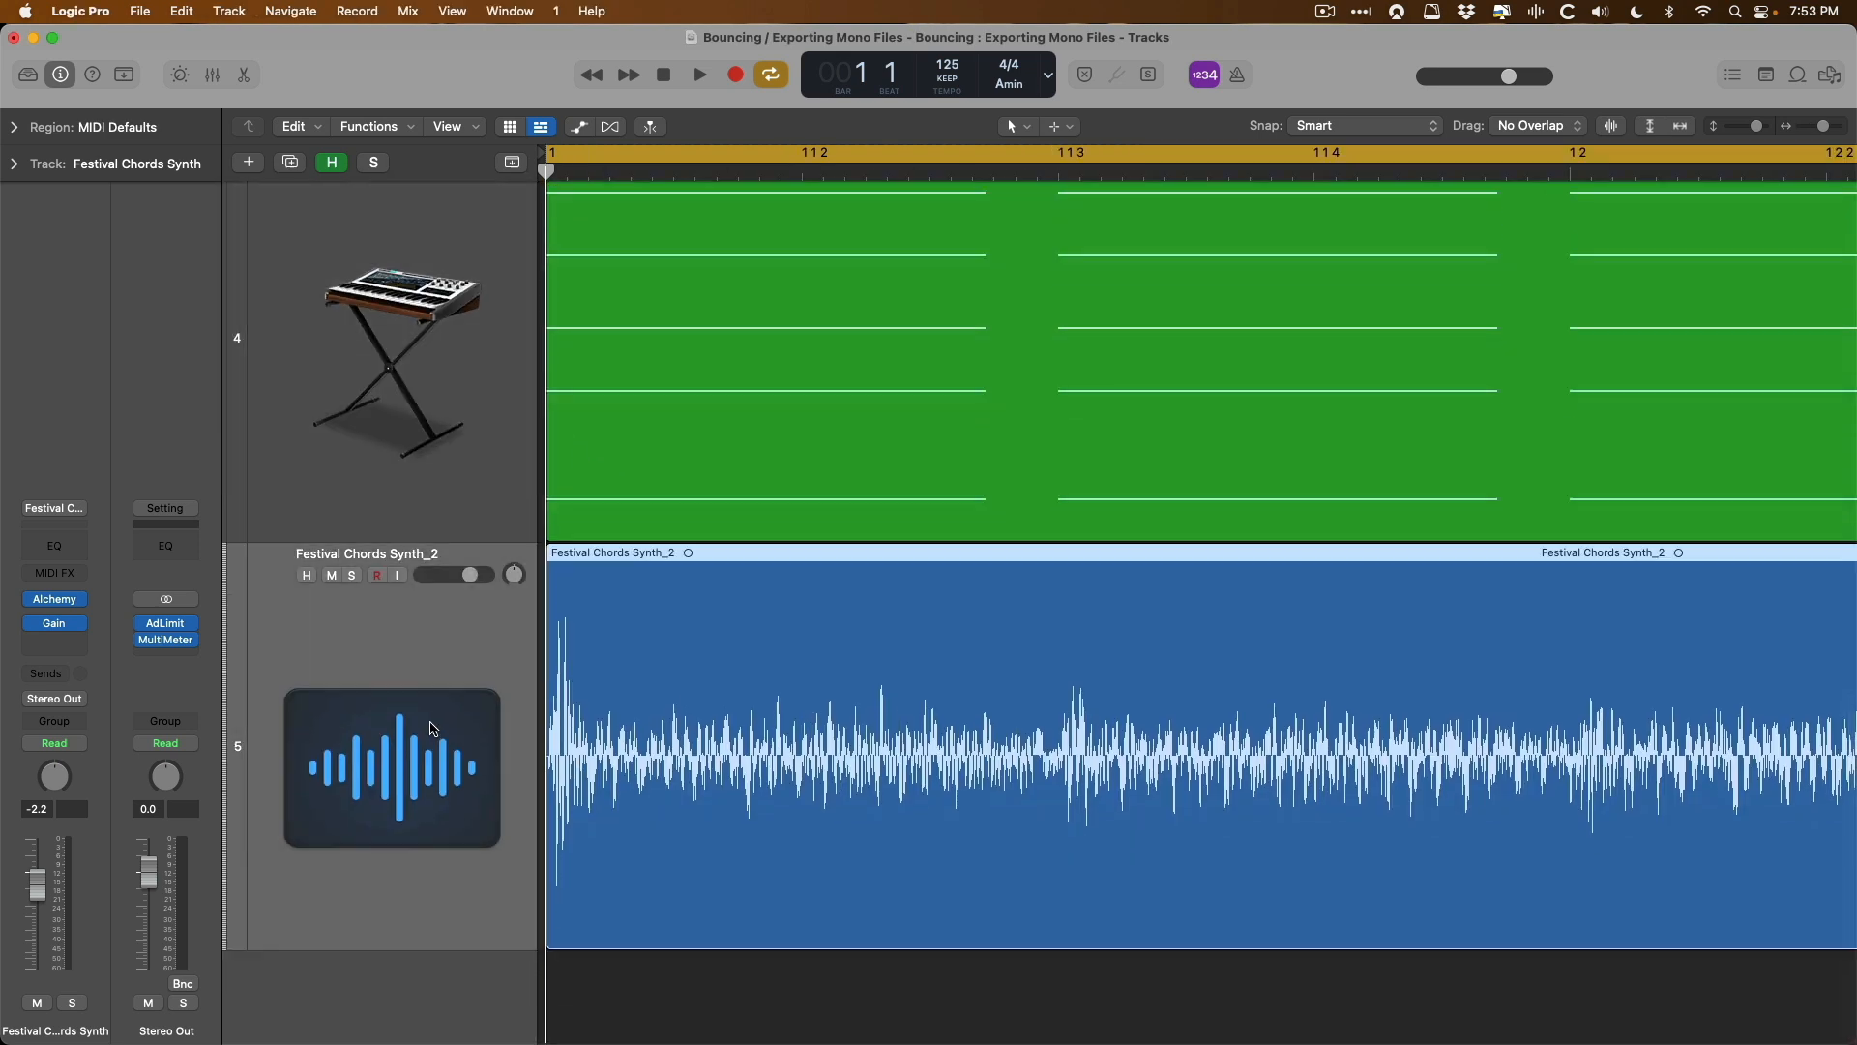
- Select the Festival Chords Synth track and open the Bounce Regions In Place settings for its region
click(398, 341)
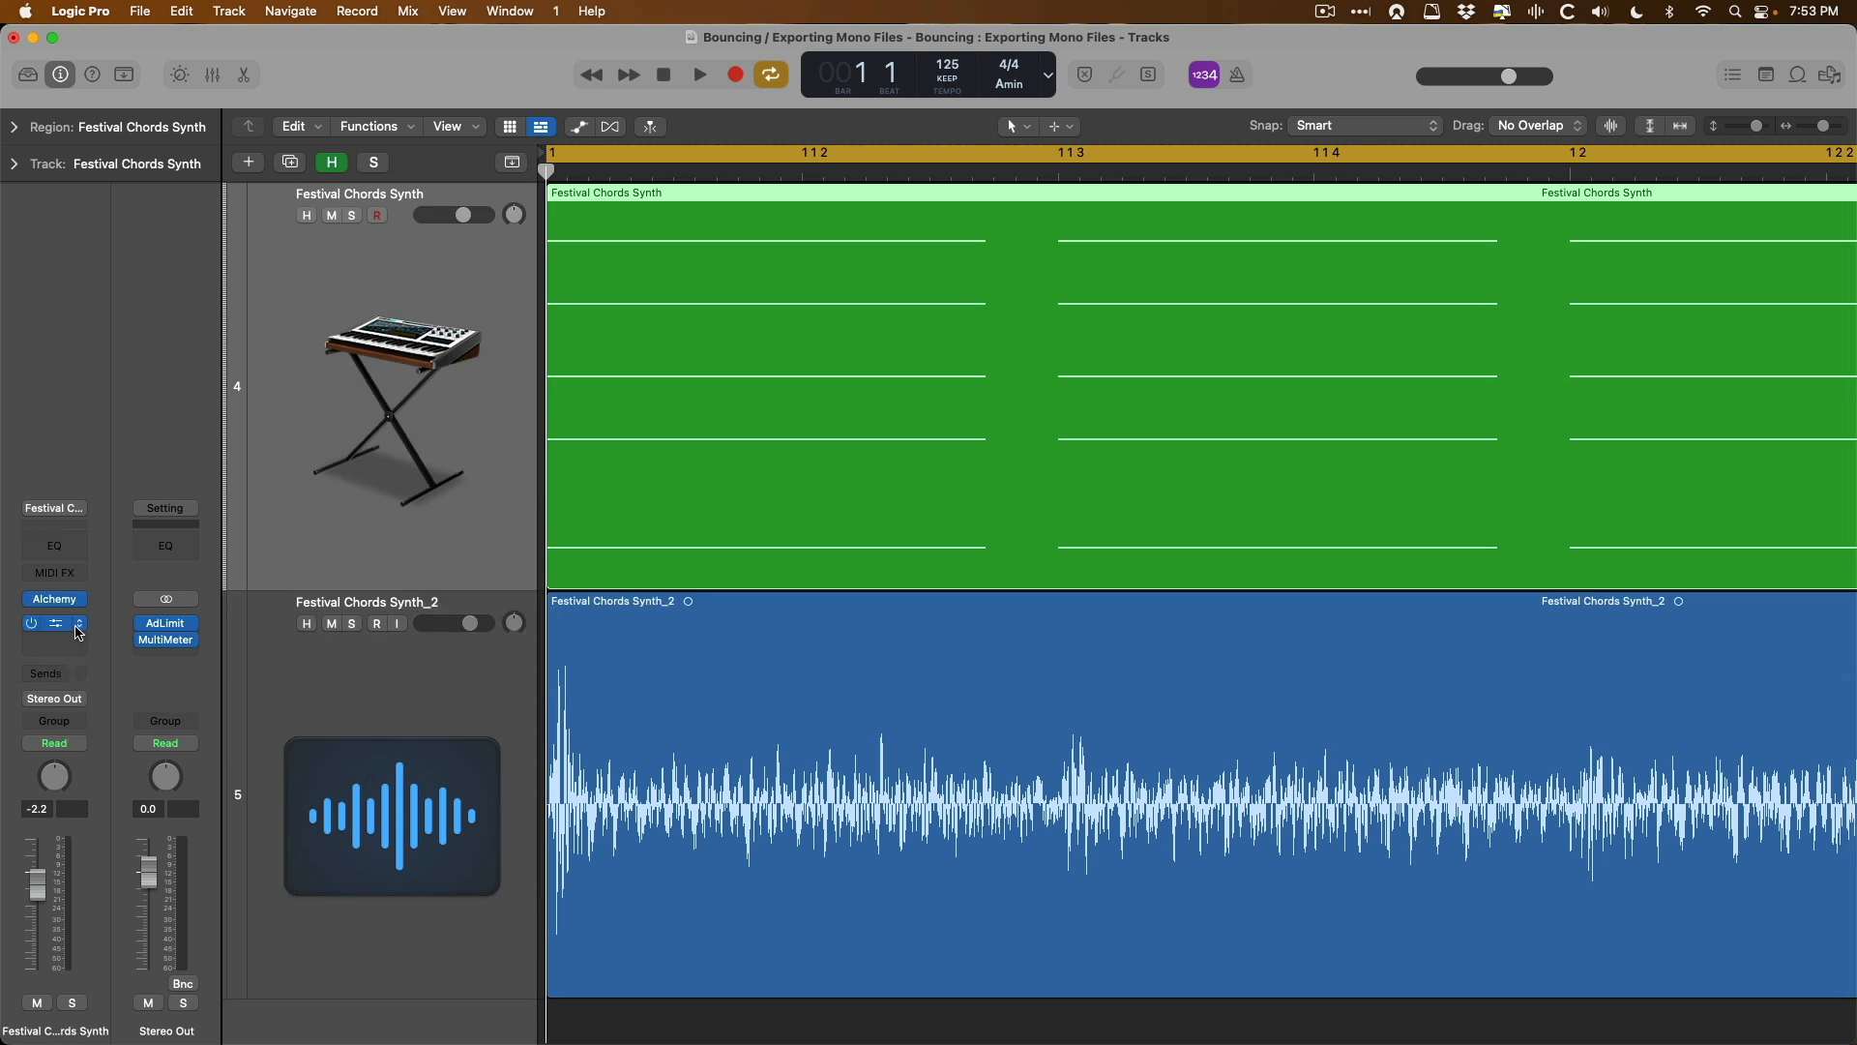
ctrl+alt+click(692, 645)
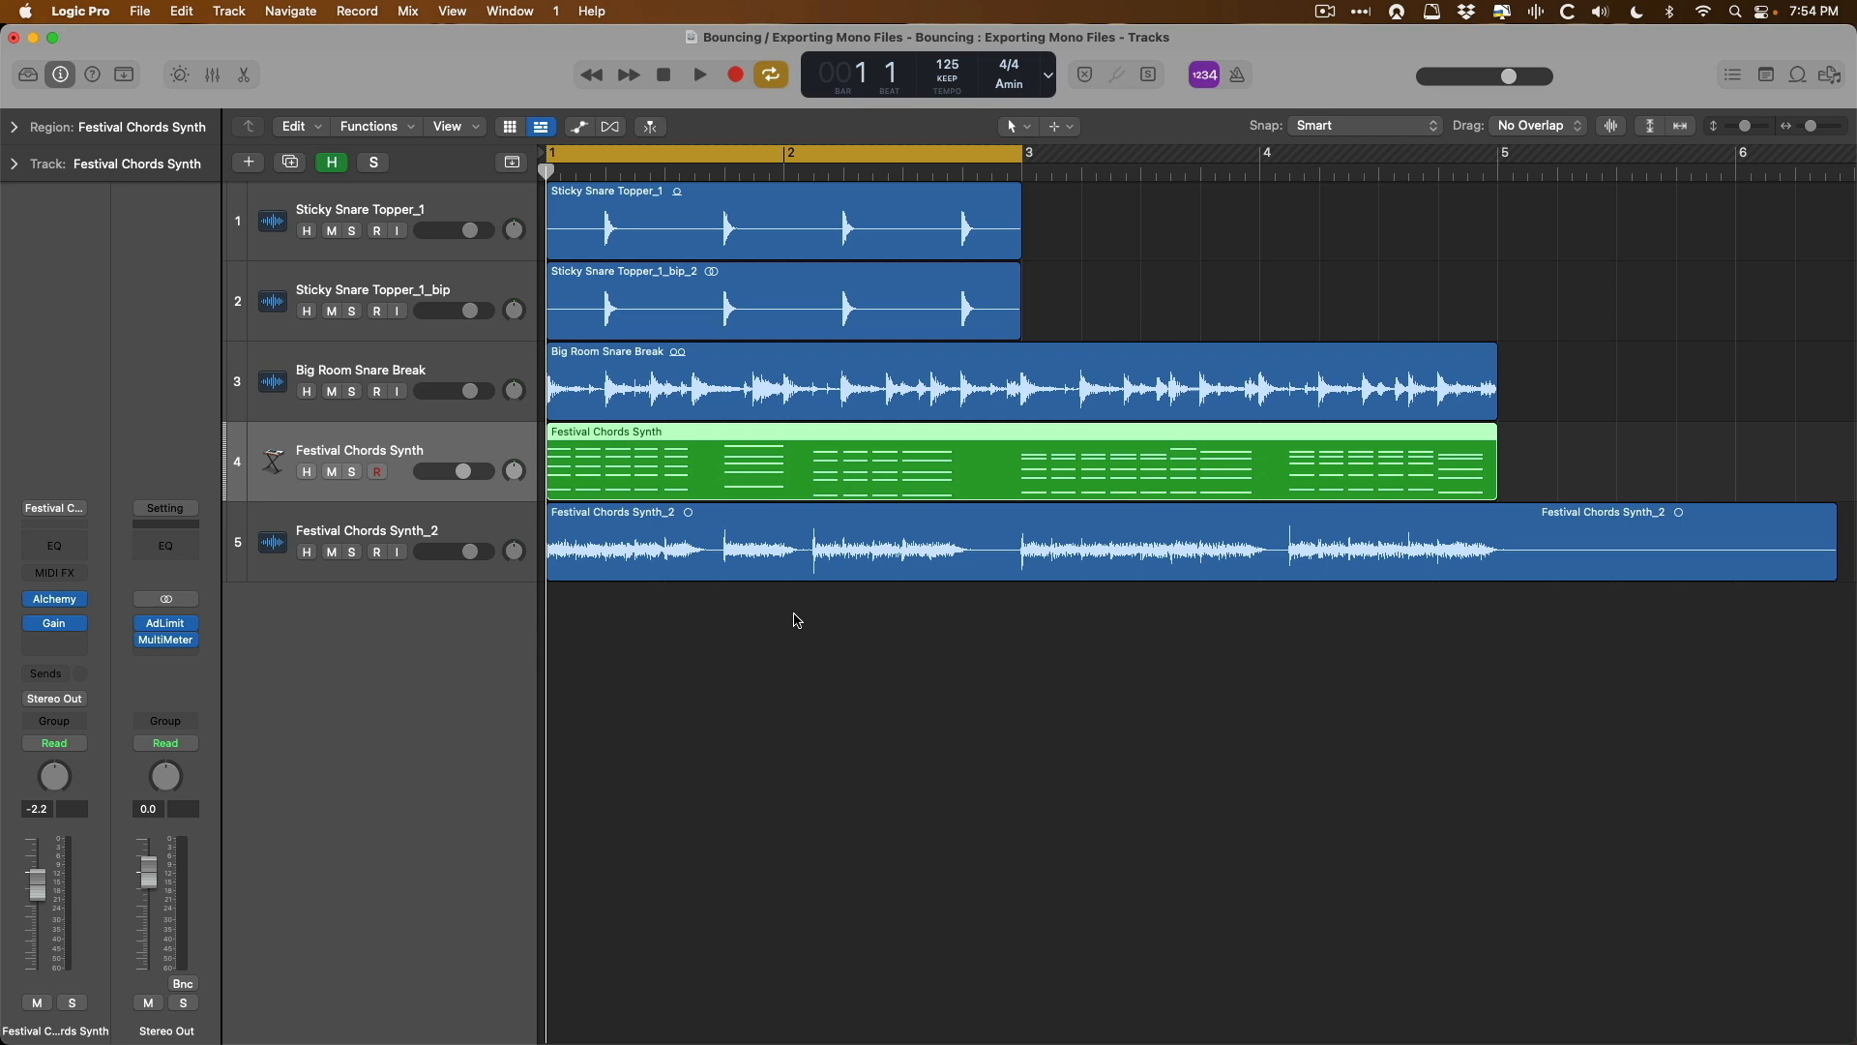
key(ctrl+b)
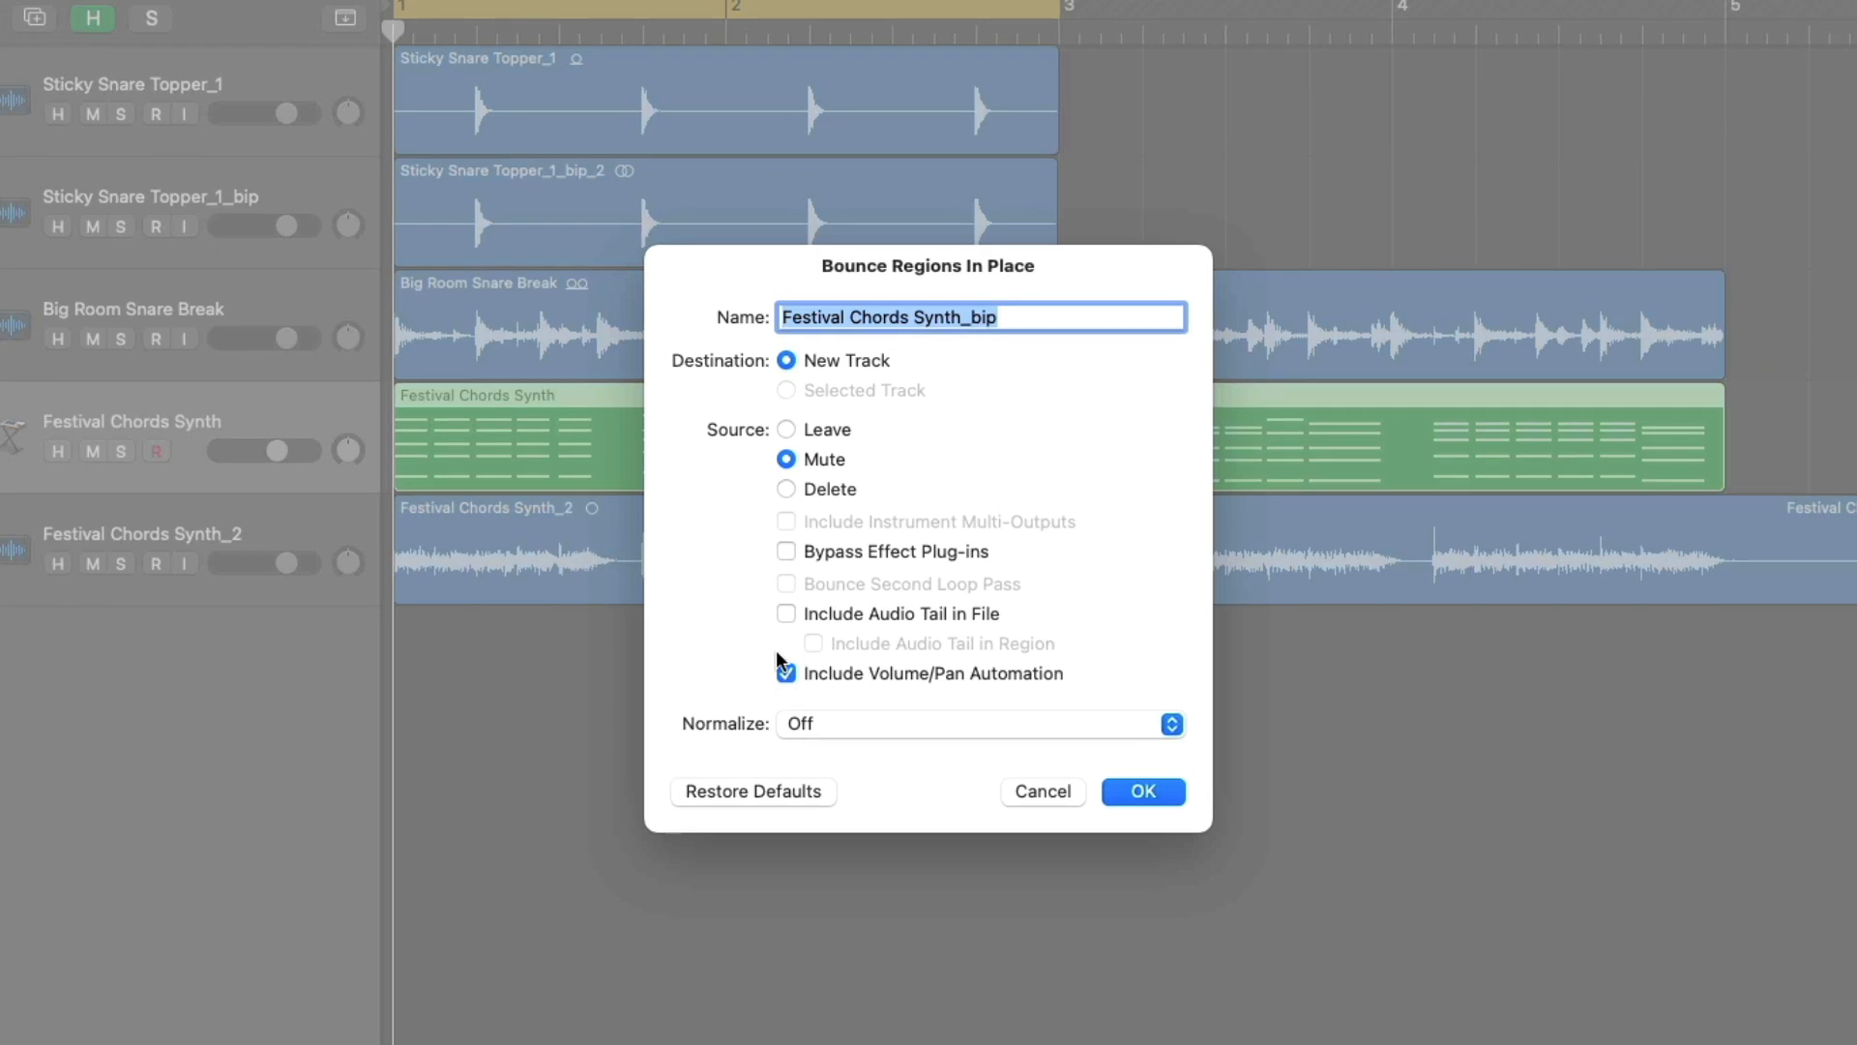